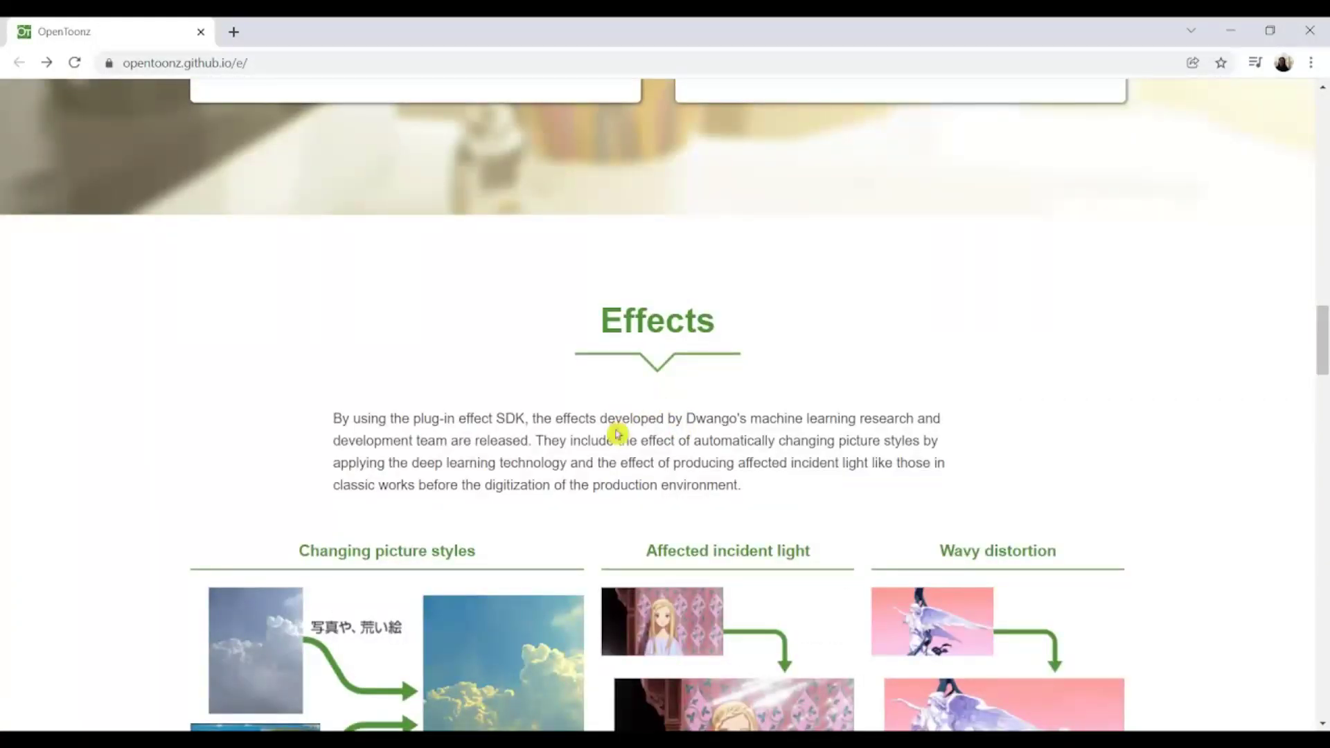
- Examine the effects, functions, download options and system requirements on the OpenToonz homepage
{"action": "scroll", "coordinate": [969, 567], "scroll_direction": "down", "scroll_amount": 3}
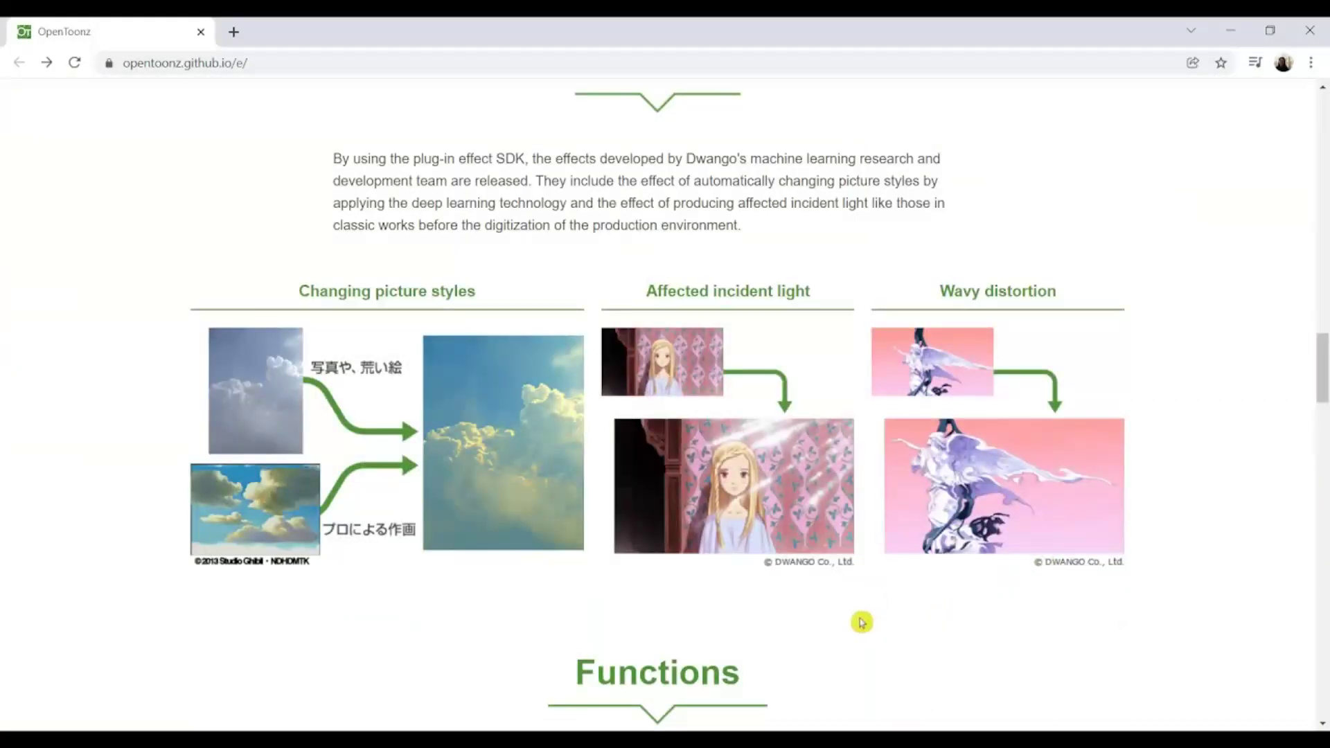
{"action": "scroll", "coordinate": [630, 594], "scroll_direction": "down", "scroll_amount": 3}
{"action": "scroll", "coordinate": [725, 554], "scroll_direction": "down", "scroll_amount": 3}
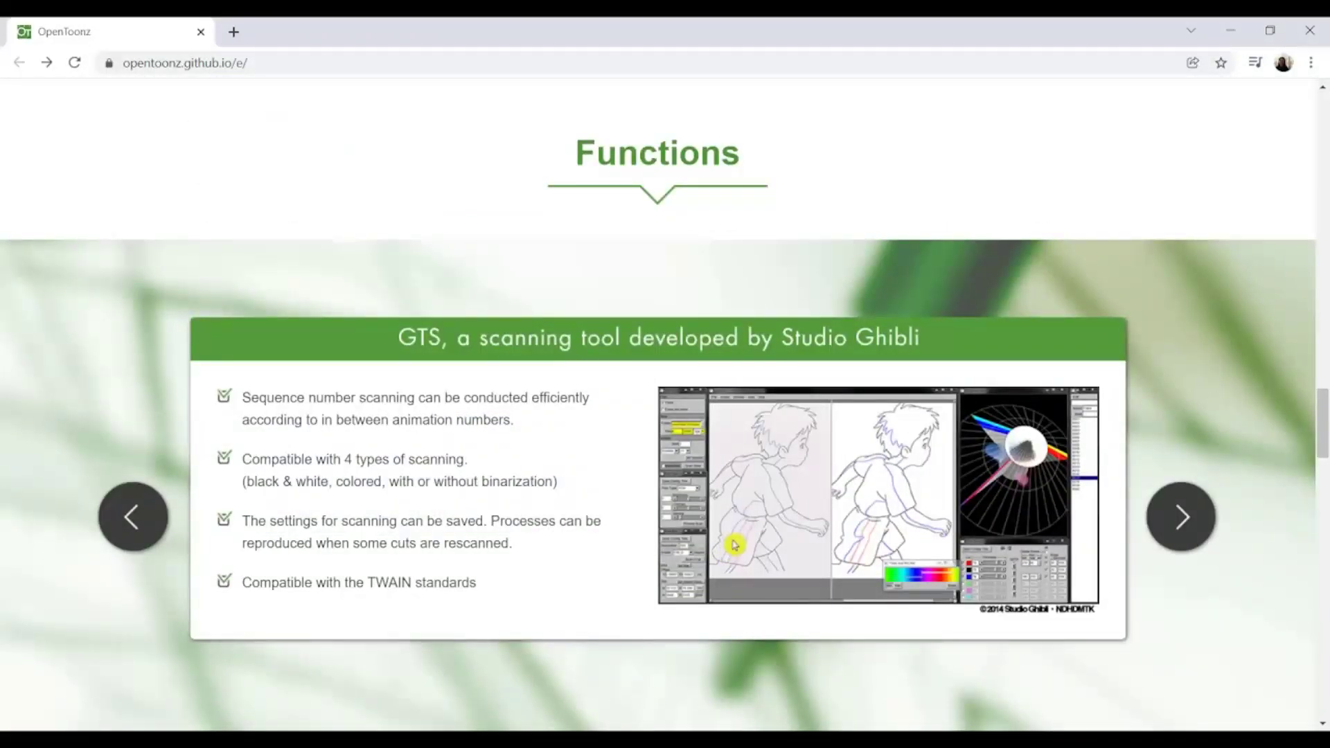
{"action": "scroll", "coordinate": [869, 530], "scroll_direction": "down", "scroll_amount": 1}
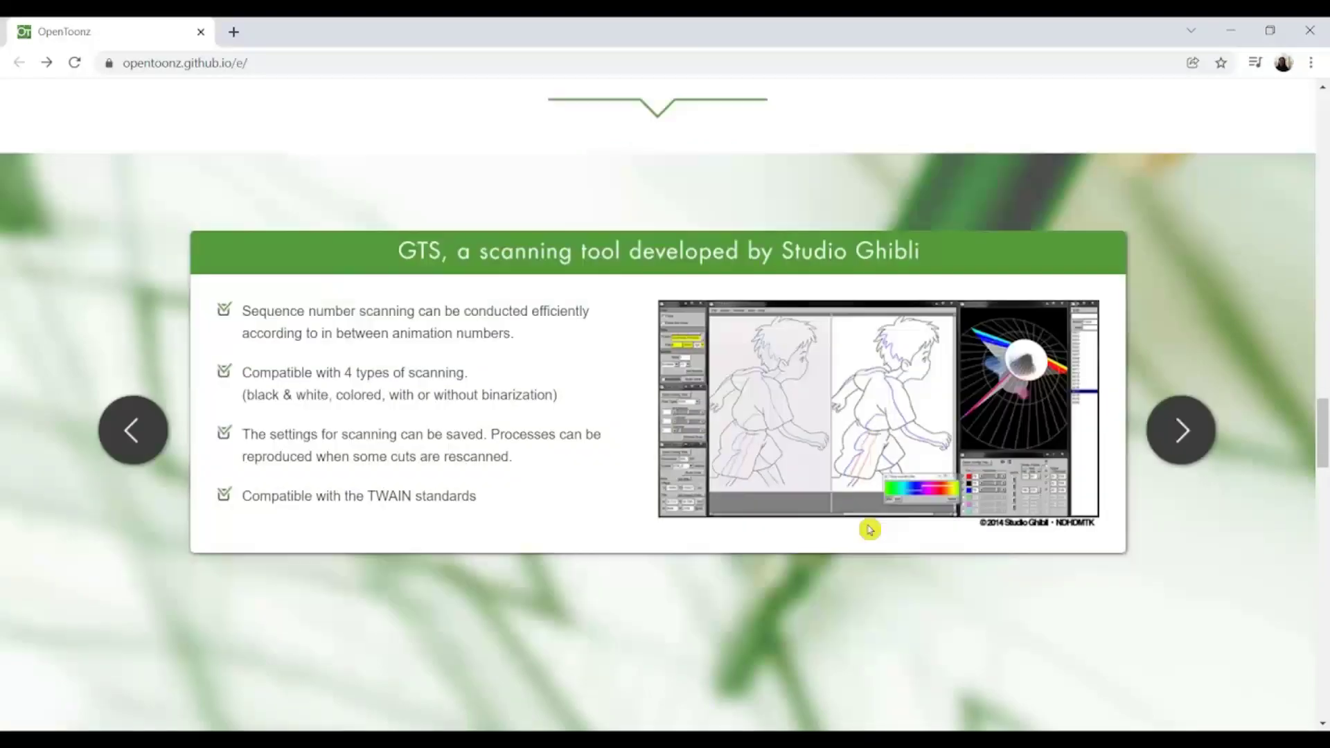
{"action": "scroll", "coordinate": [869, 530], "scroll_direction": "down", "scroll_amount": 2}
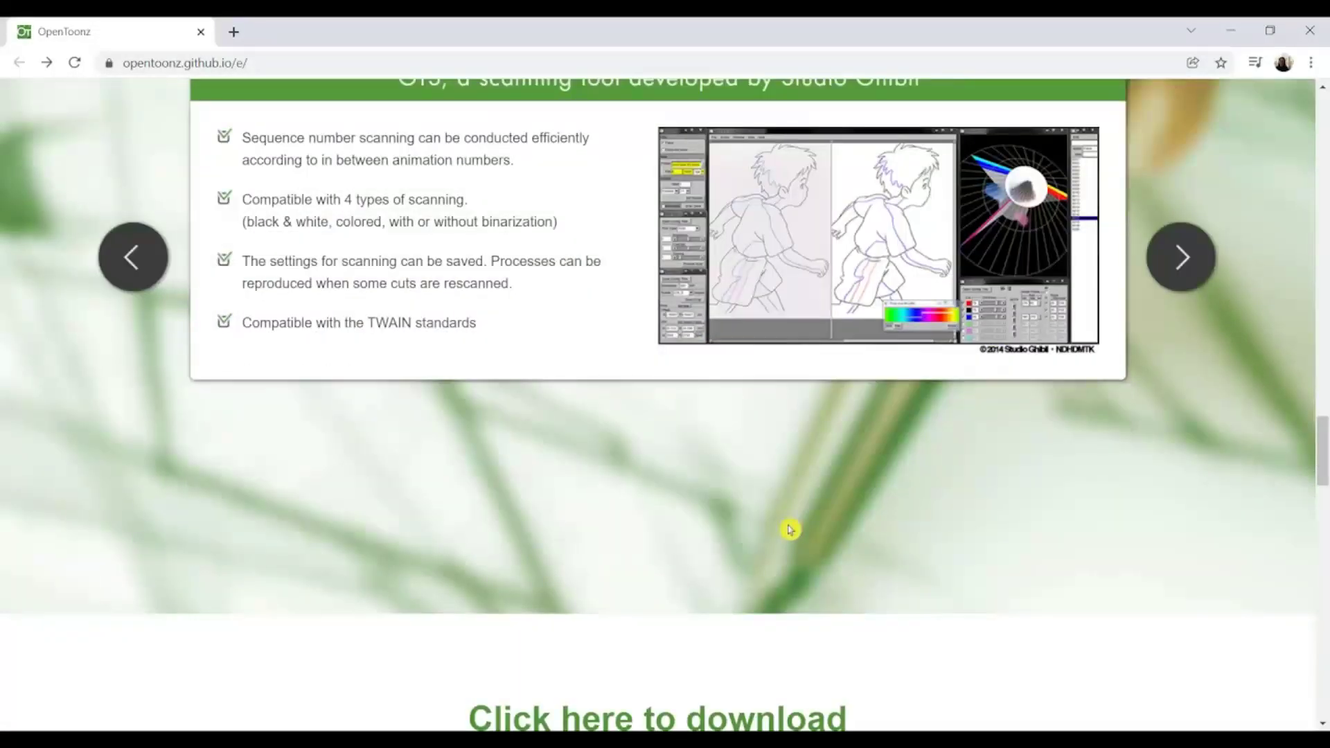
{"action": "scroll", "coordinate": [789, 530], "scroll_direction": "down", "scroll_amount": 3}
{"action": "scroll", "coordinate": [682, 555], "scroll_direction": "down", "scroll_amount": 4}
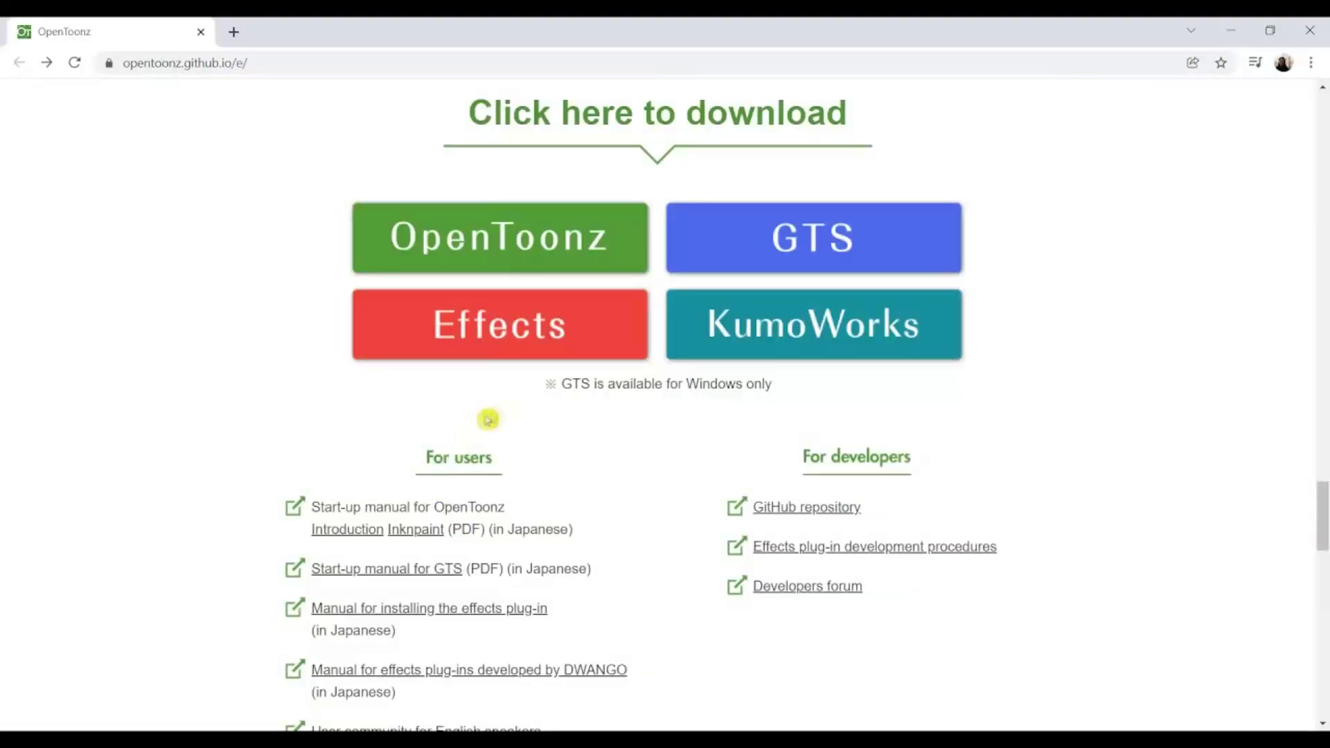
{"action": "scroll", "coordinate": [822, 538], "scroll_direction": "down", "scroll_amount": 8}
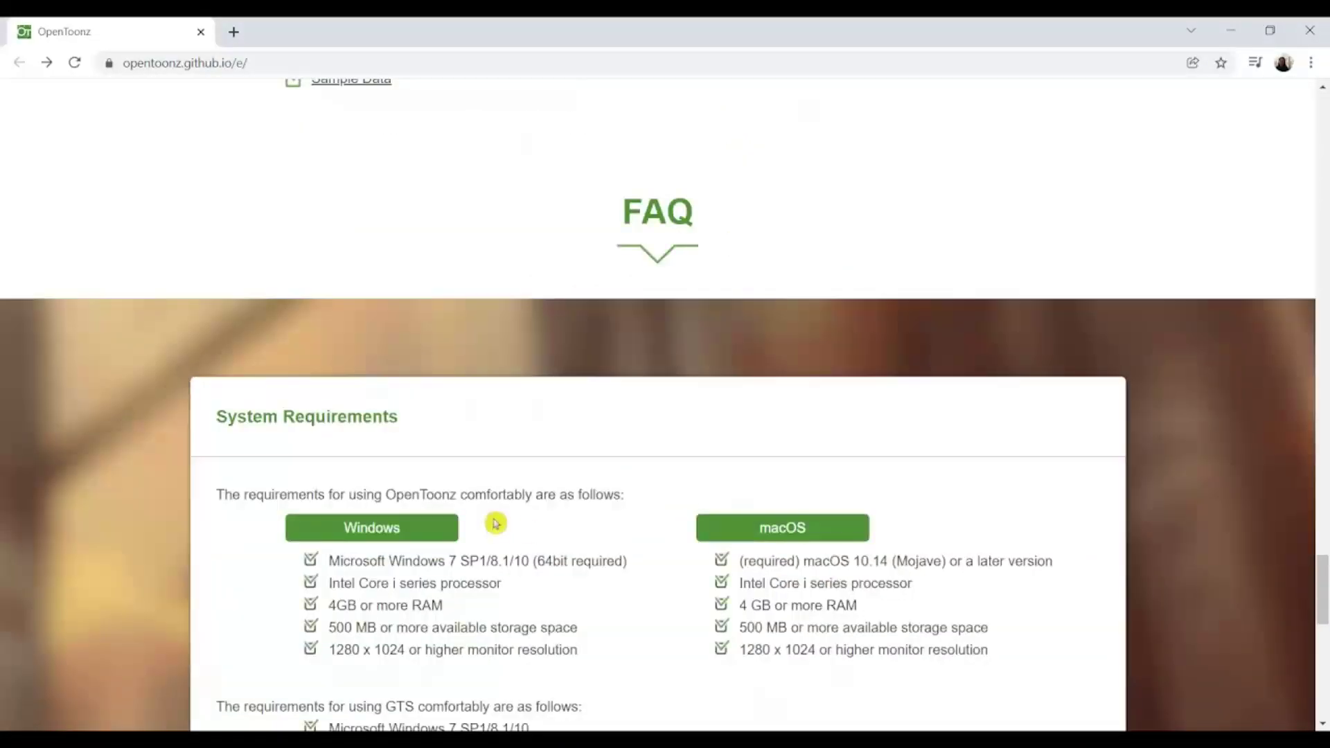
{"action": "scroll", "coordinate": [496, 523], "scroll_direction": "down", "scroll_amount": 3}
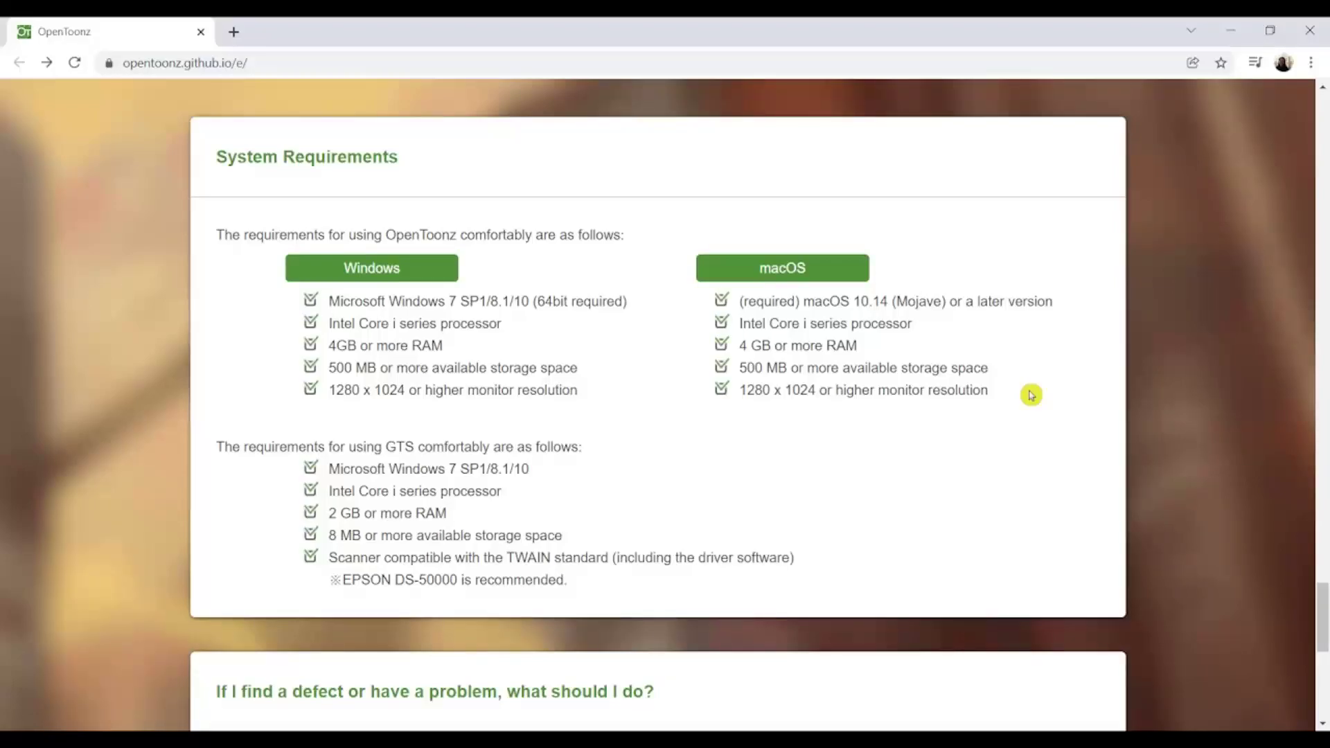
- Return to the homepage's download section and open the OpenToonz download page
{"action": "scroll", "coordinate": [1031, 395], "scroll_direction": "up", "scroll_amount": 11}
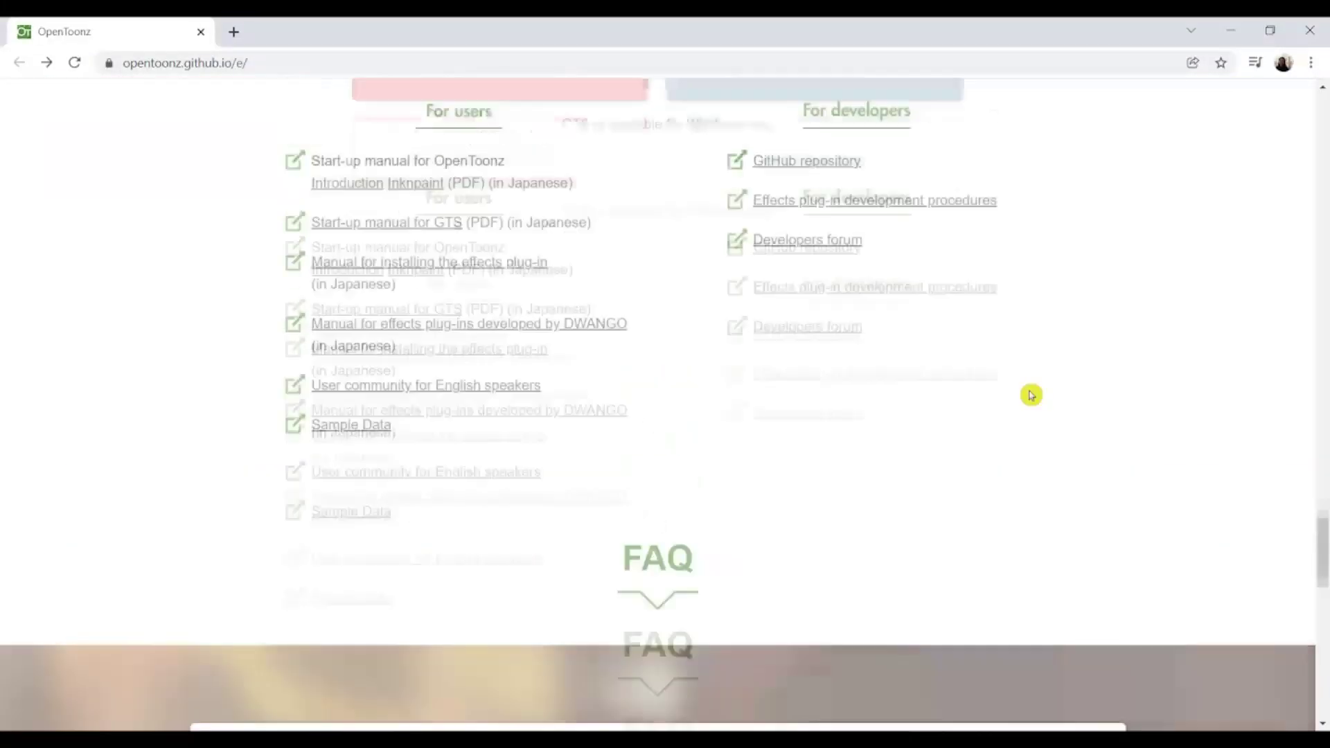
{"action": "scroll", "coordinate": [506, 330], "scroll_direction": "up", "scroll_amount": 1}
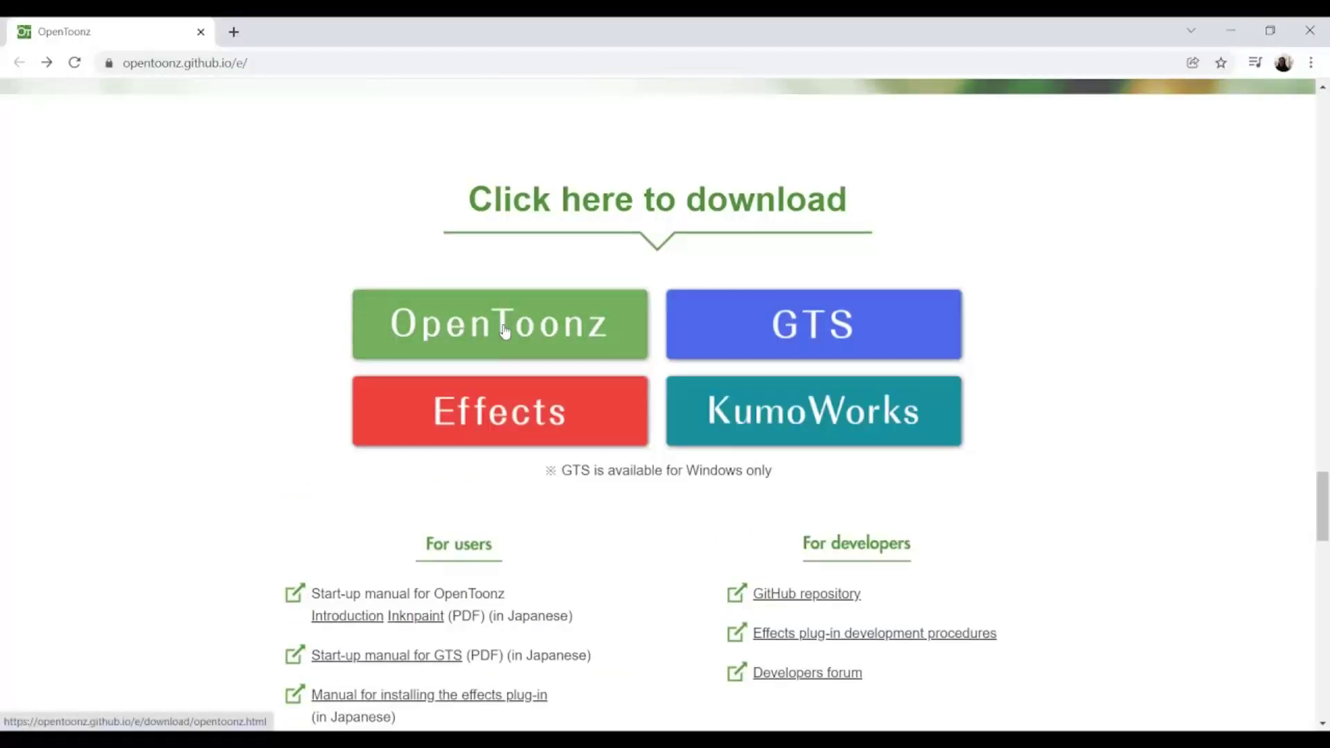
{"action": "left_click", "coordinate": [505, 330]}
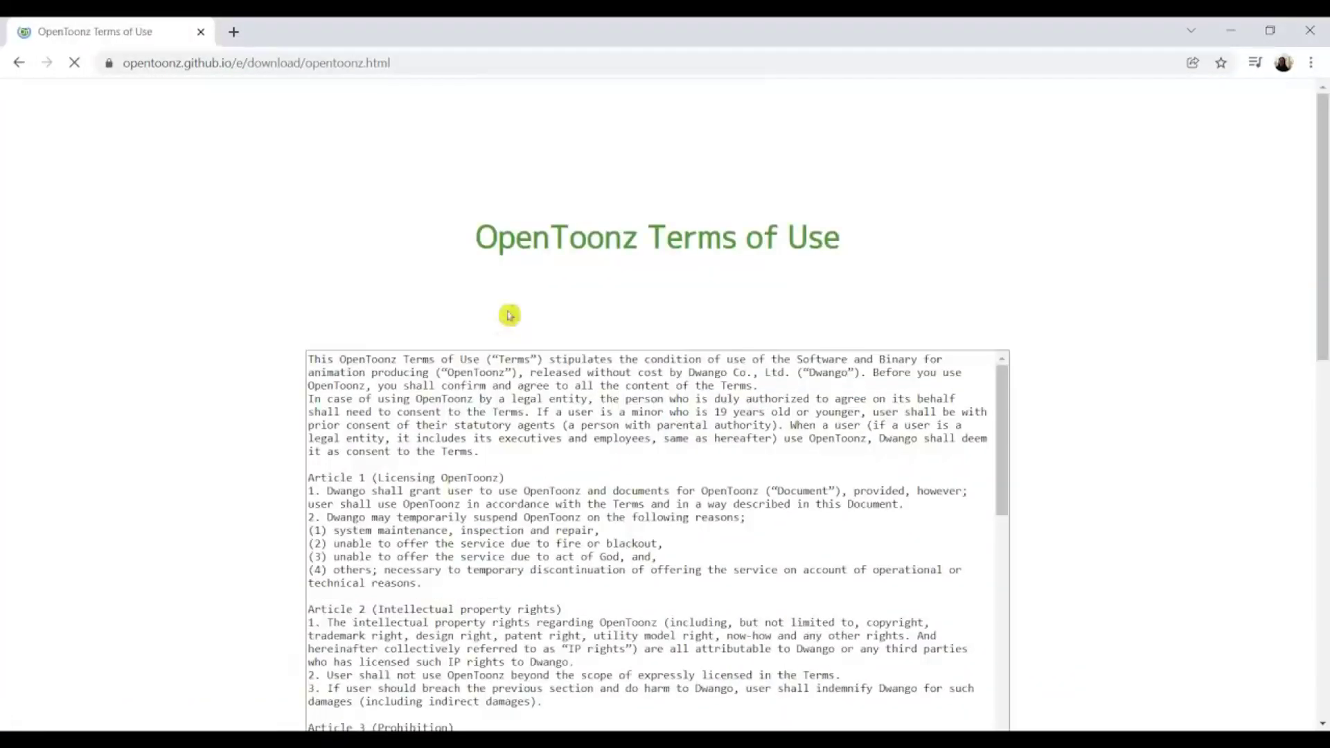
- Review the terms of use and available builds, and download OpenToonz v1.5 for Windows
{"action": "scroll", "coordinate": [750, 296], "scroll_direction": "down", "scroll_amount": 5}
{"action": "scroll", "coordinate": [727, 338], "scroll_direction": "down", "scroll_amount": 5}
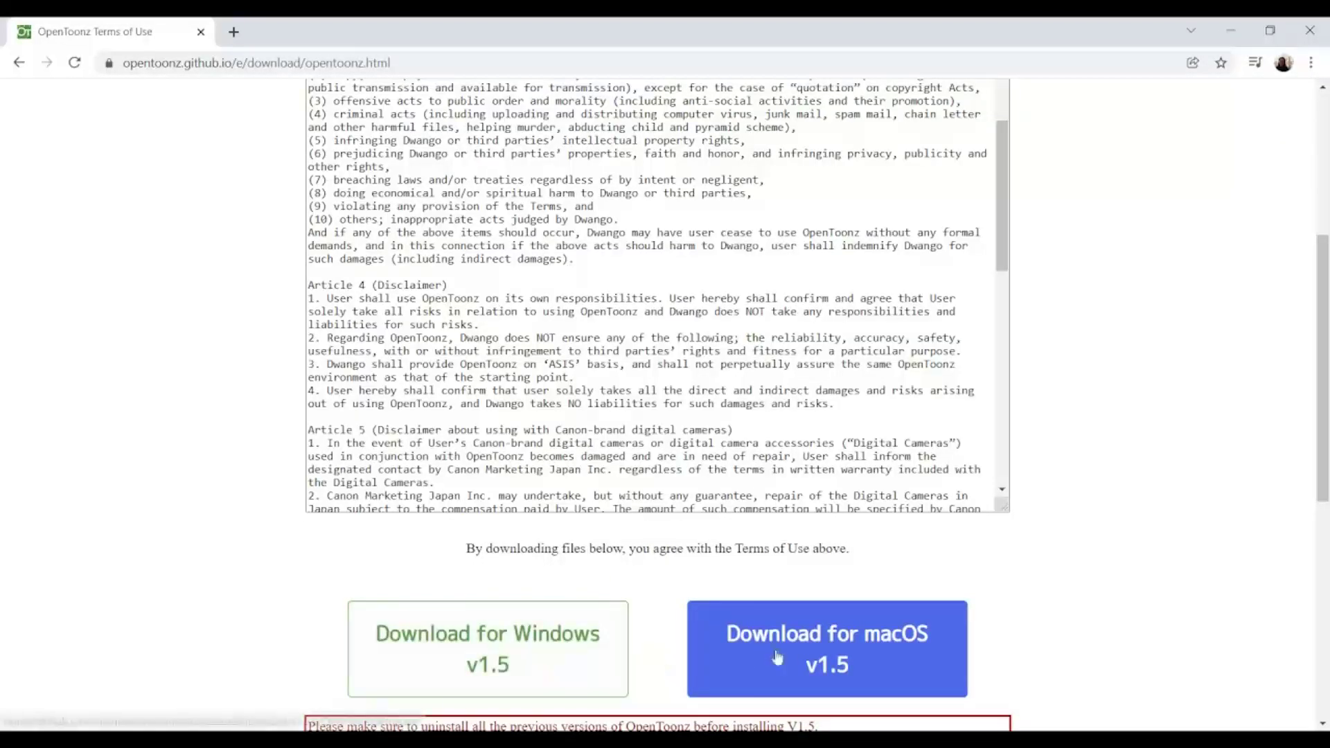
{"action": "scroll", "coordinate": [804, 530], "scroll_direction": "down", "scroll_amount": 1}
{"action": "scroll", "coordinate": [804, 530], "scroll_direction": "down", "scroll_amount": 1}
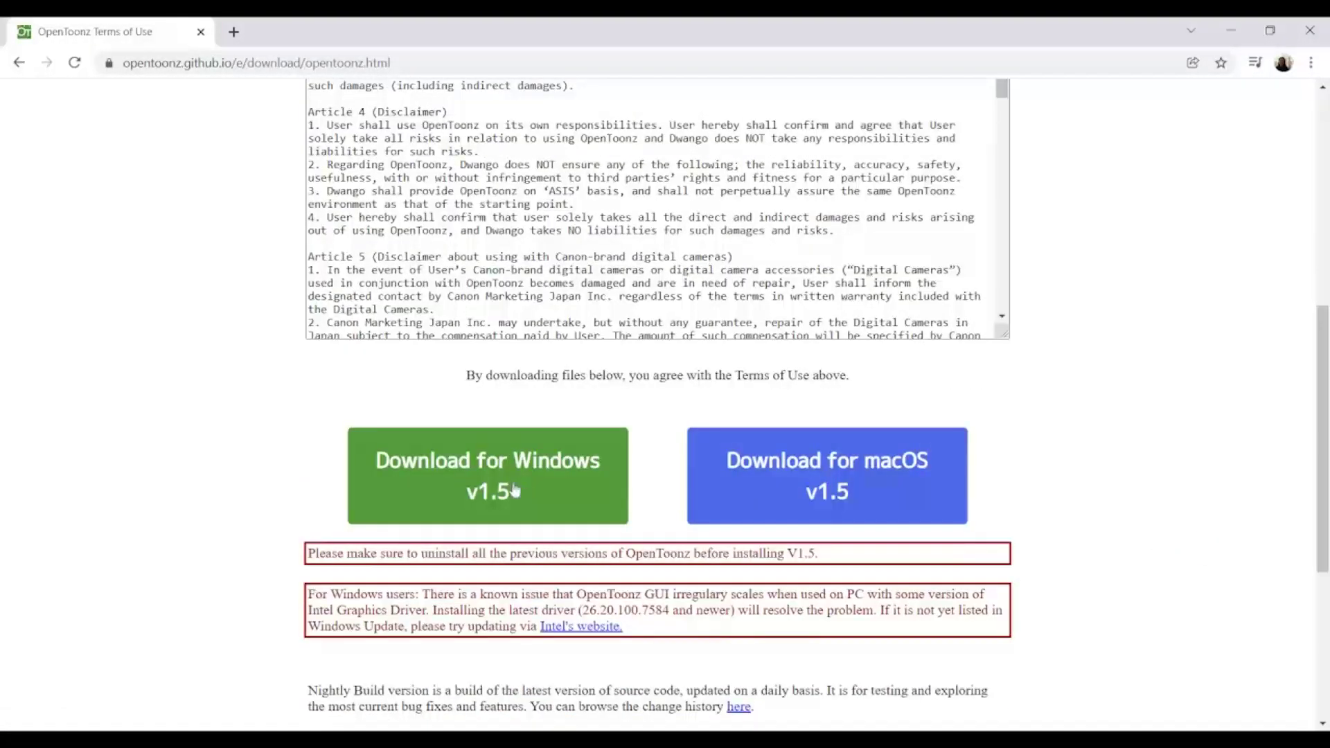
{"action": "scroll", "coordinate": [1116, 486], "scroll_direction": "down", "scroll_amount": 3}
{"action": "scroll", "coordinate": [1117, 486], "scroll_direction": "down", "scroll_amount": 1}
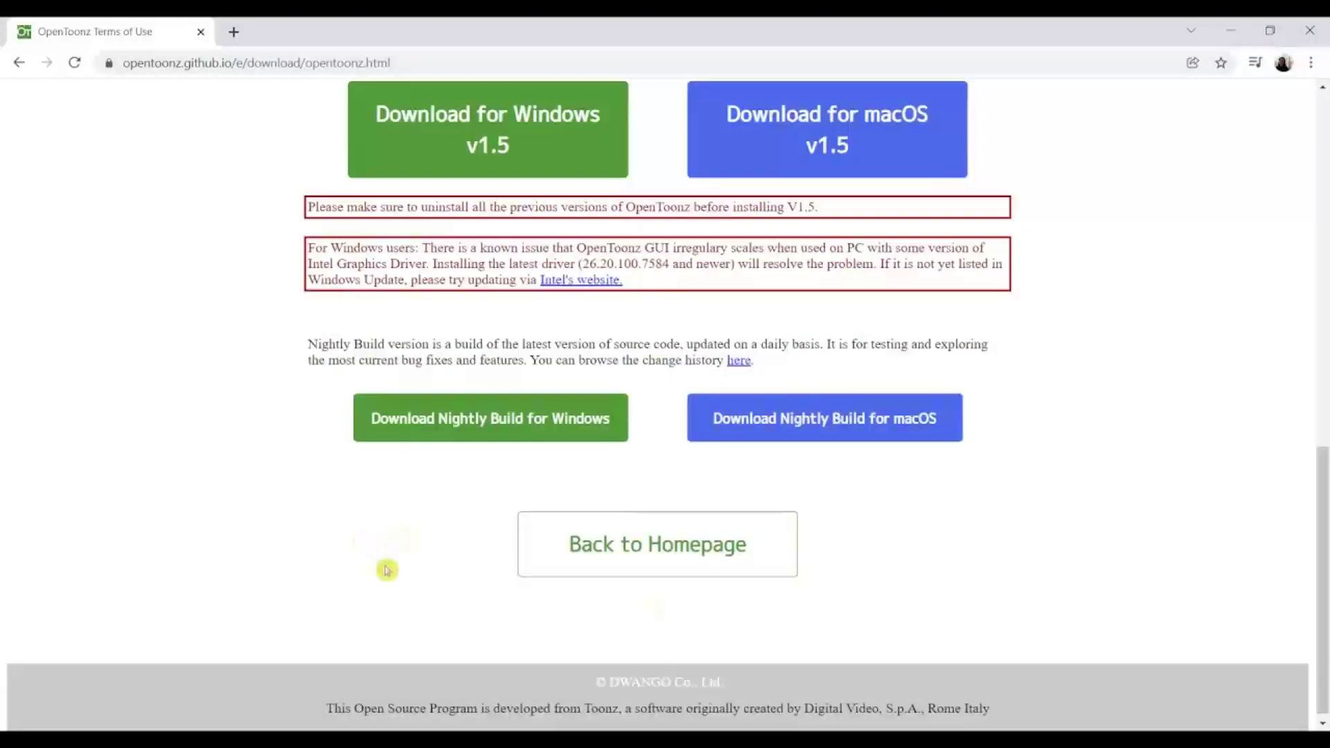
{"action": "scroll", "coordinate": [1120, 475], "scroll_direction": "up", "scroll_amount": 2}
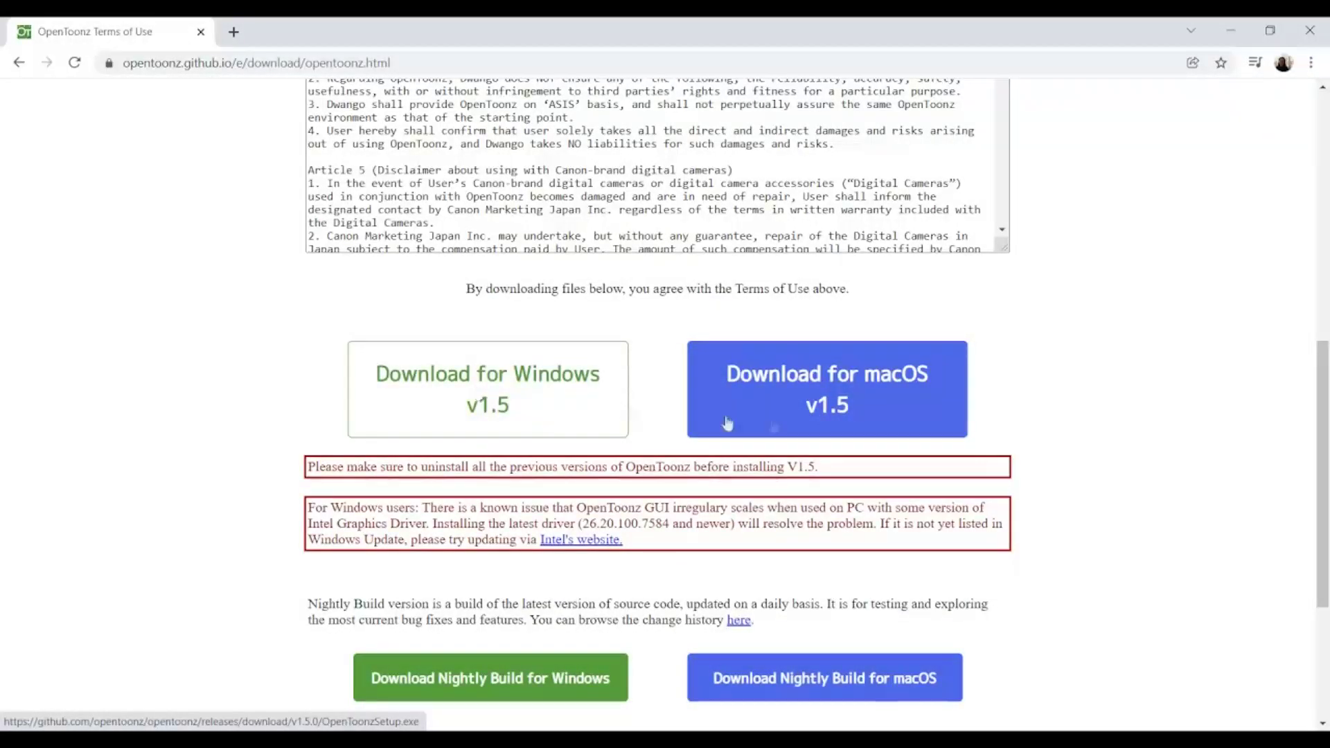
{"action": "left_click", "coordinate": [489, 406]}
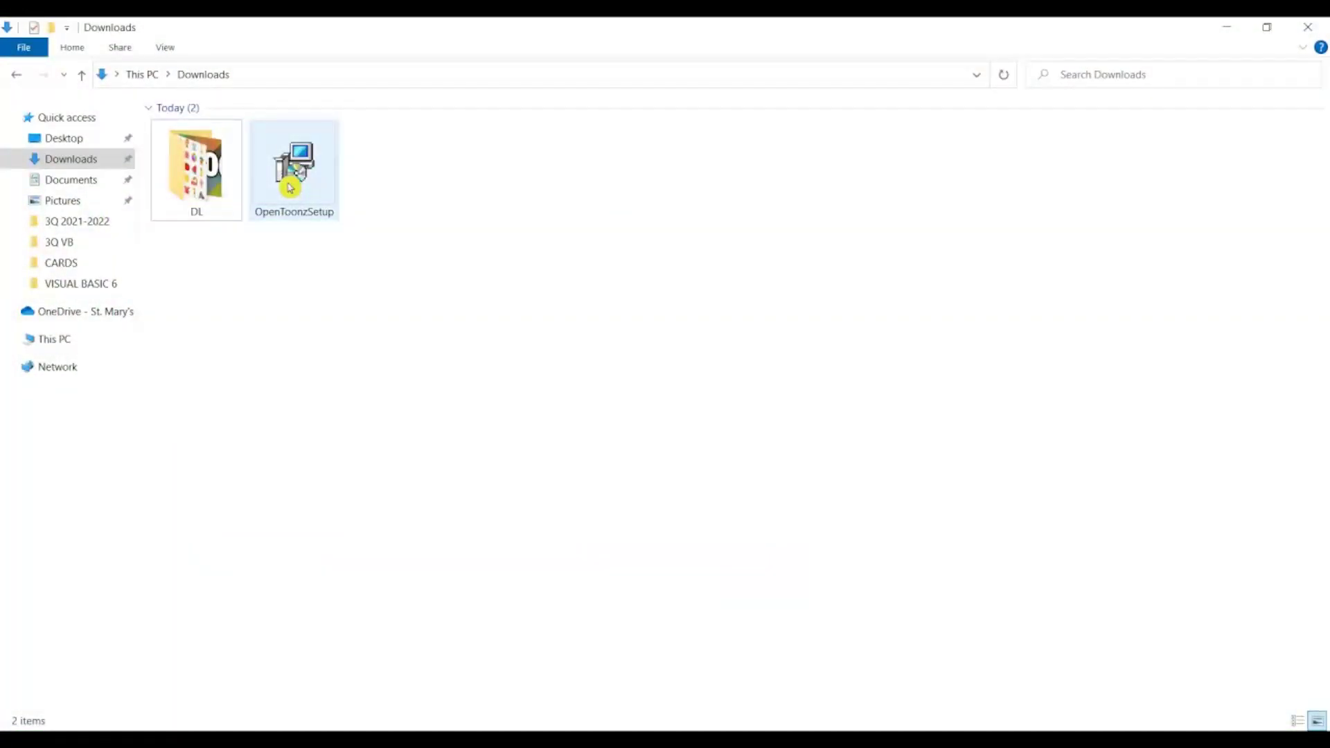
- Run OpenToonzSetup from the Downloads folder with English as the setup language
{"action": "left_click", "coordinate": [295, 173]}
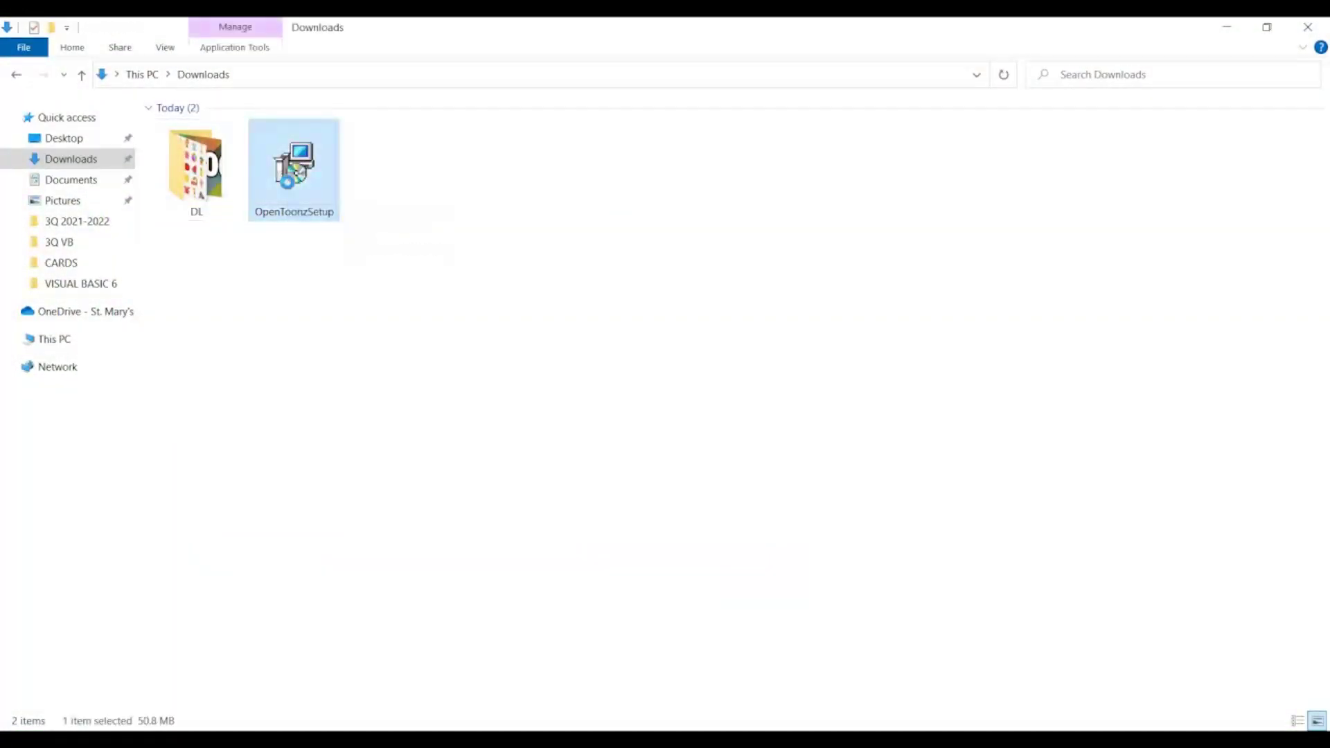
{"action": "right_click", "coordinate": [289, 187]}
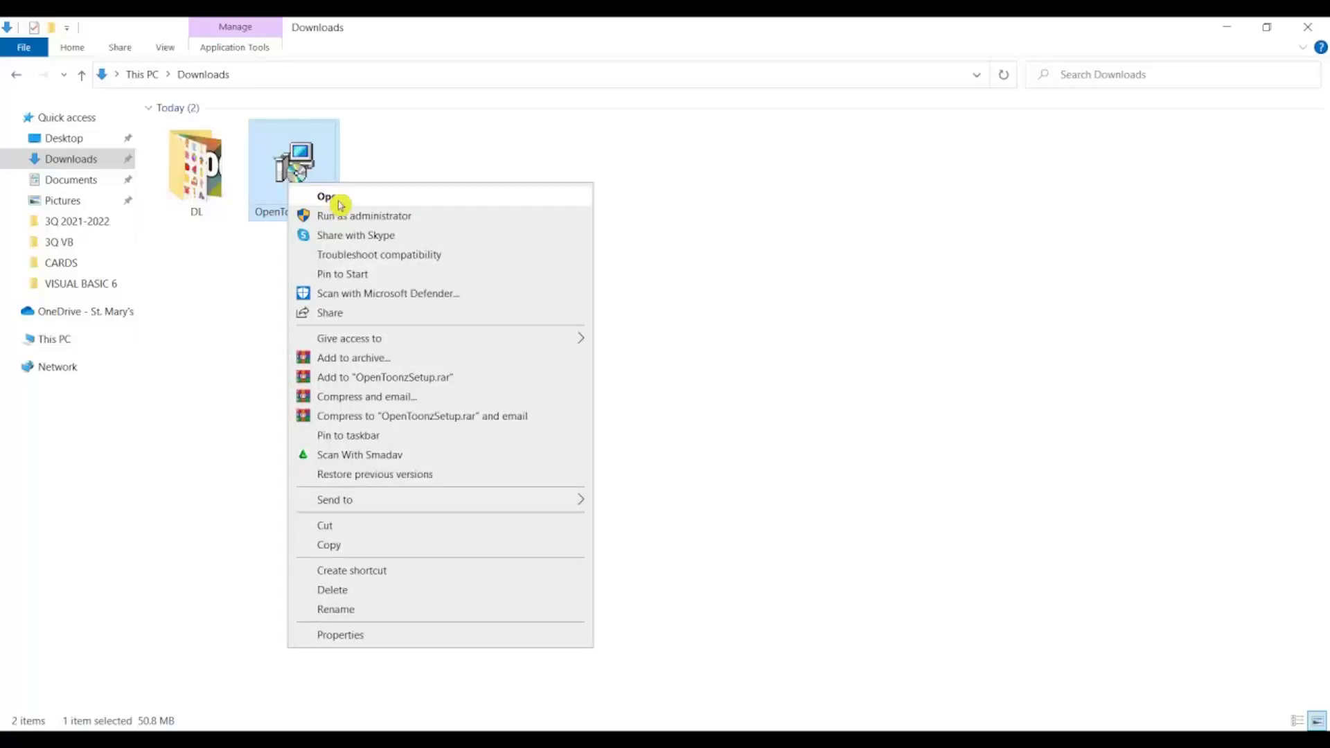
{"action": "left_click", "coordinate": [340, 203]}
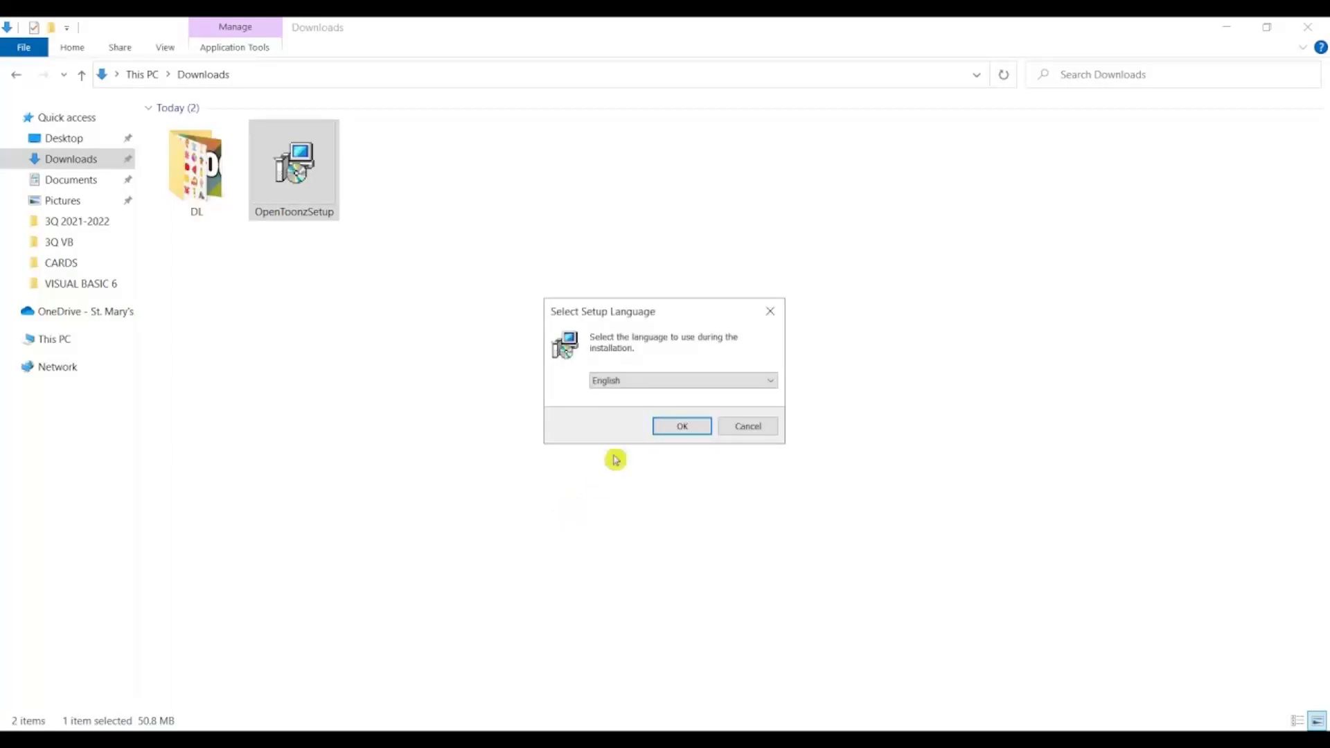
{"action": "left_click", "coordinate": [675, 425]}
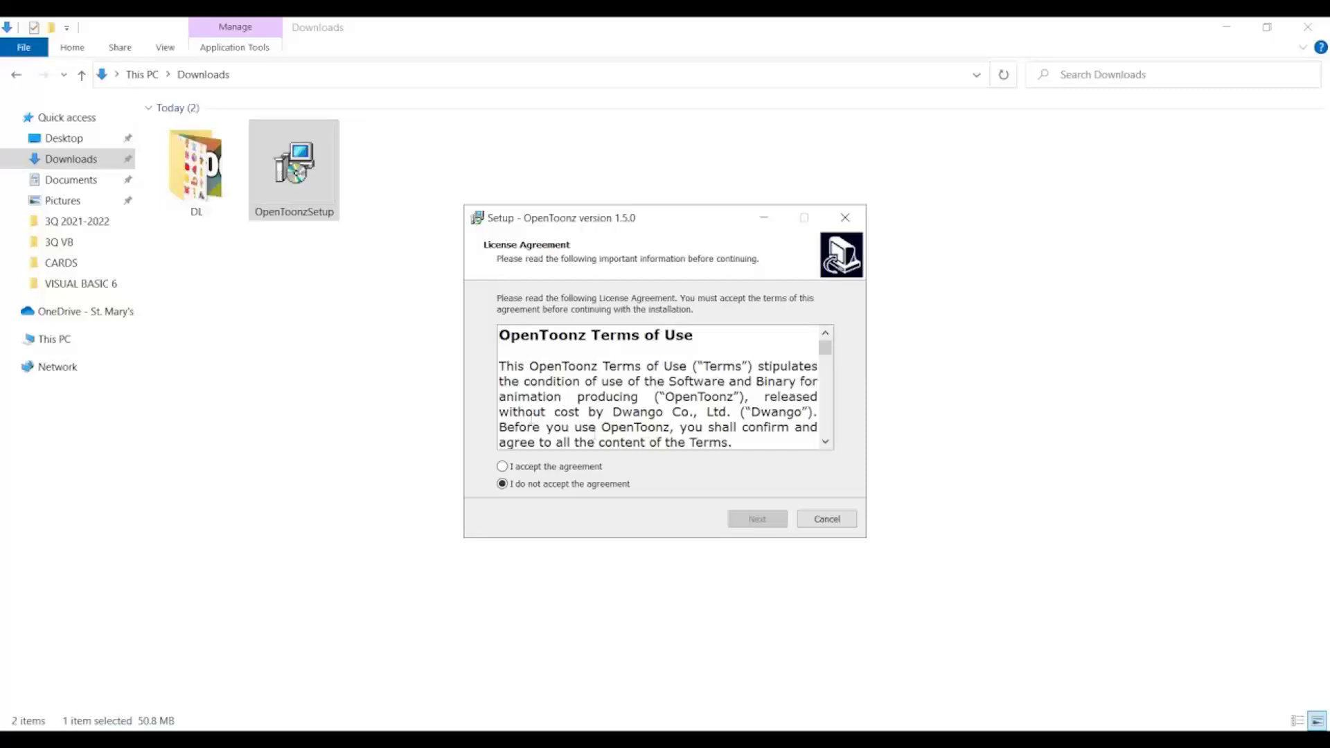
- Accept the license agreement and keep the install folders C:\Program Files\OpenToonz and C:\OpenToonz stuff
{"action": "left_click", "coordinate": [535, 473]}
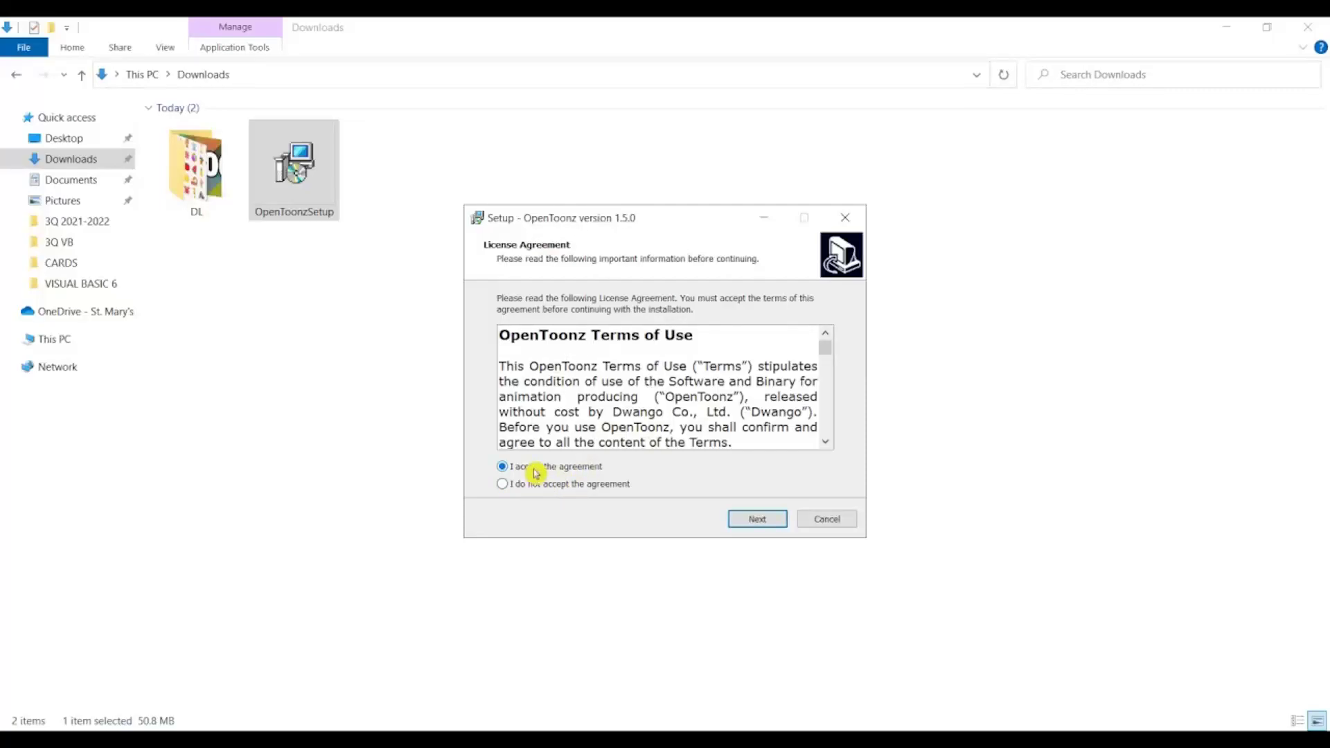
{"action": "left_click", "coordinate": [757, 519]}
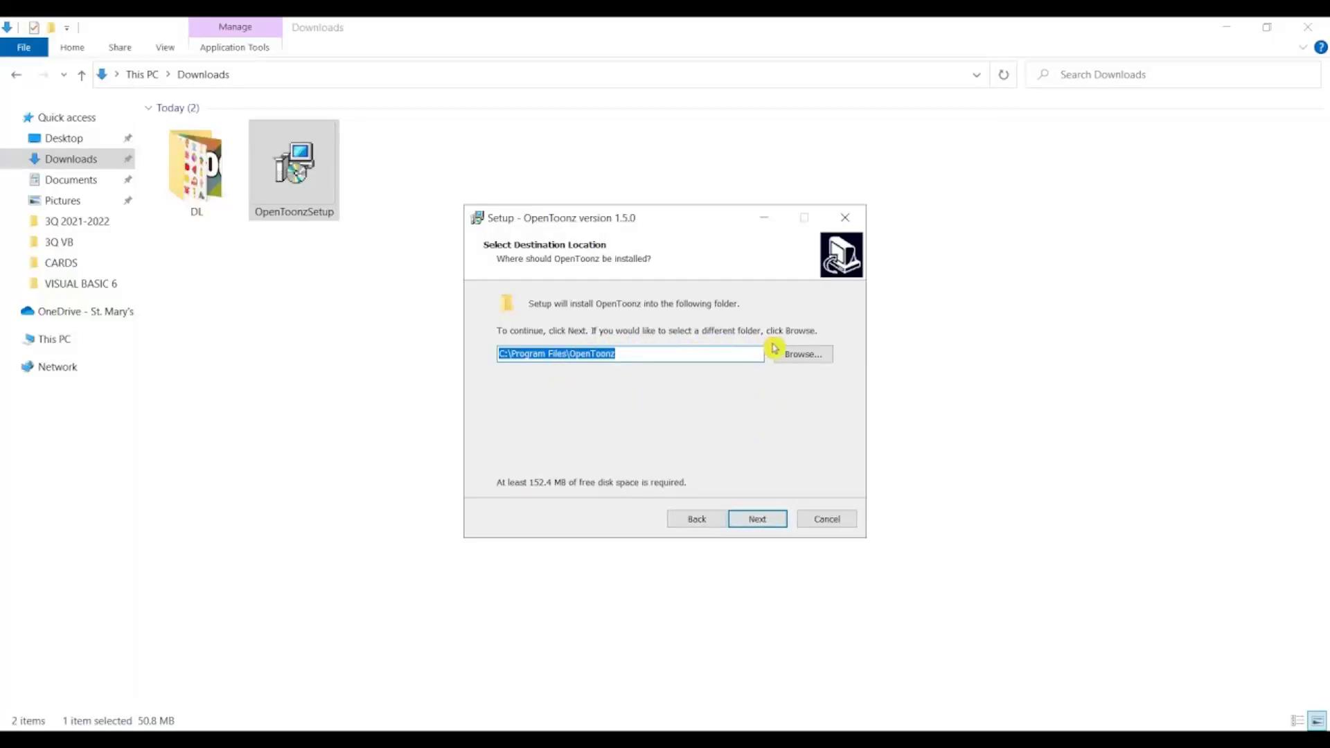
{"action": "left_click", "coordinate": [757, 519]}
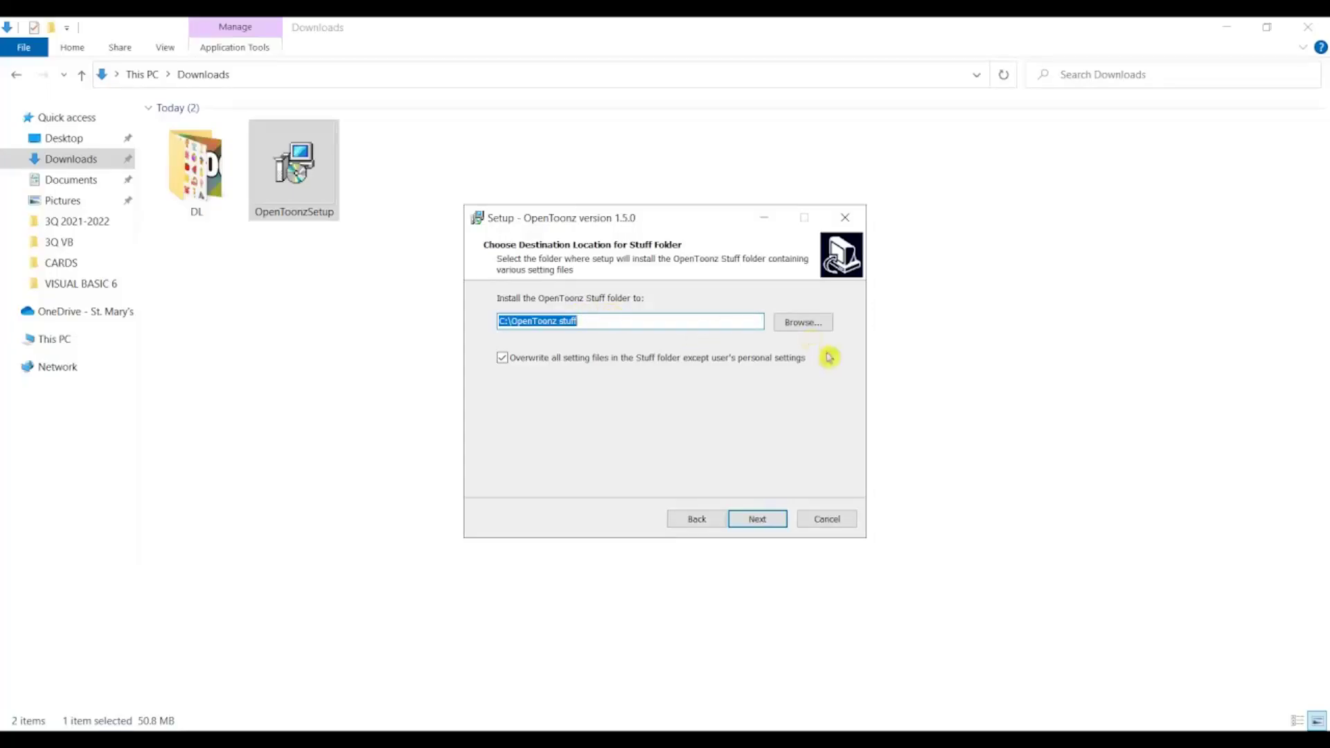
{"action": "left_click", "coordinate": [757, 519]}
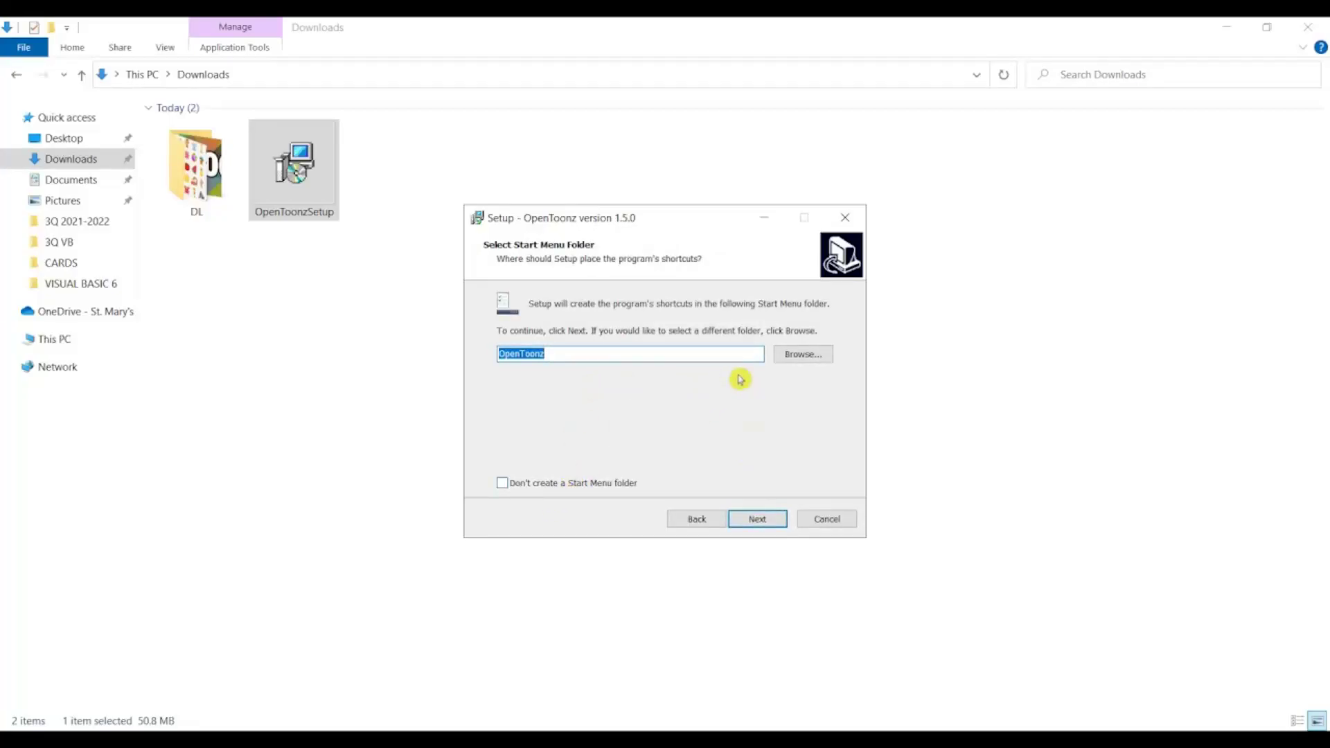
- Install with the OpenToonz Start Menu folder and a desktop shortcut, finishing setup with Launch OpenToonz enabled
{"action": "left_click", "coordinate": [767, 524]}
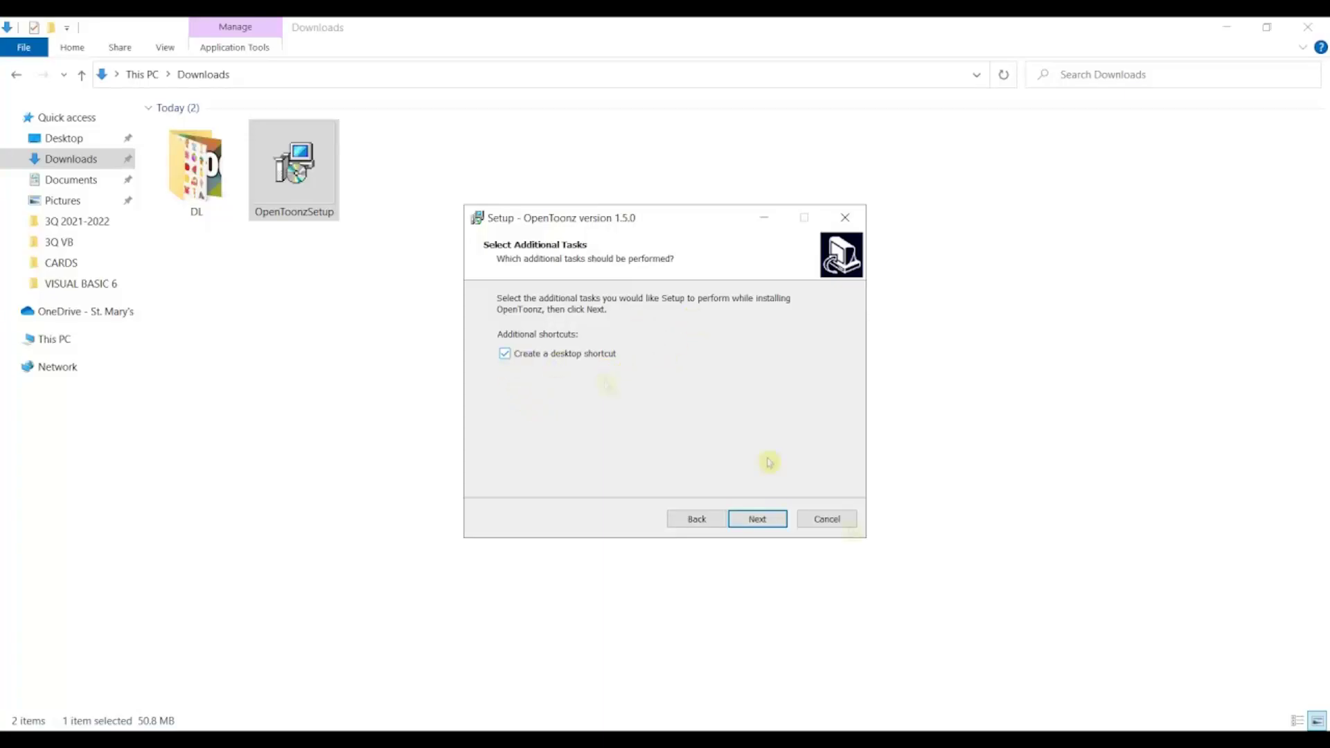
{"action": "left_click", "coordinate": [780, 522]}
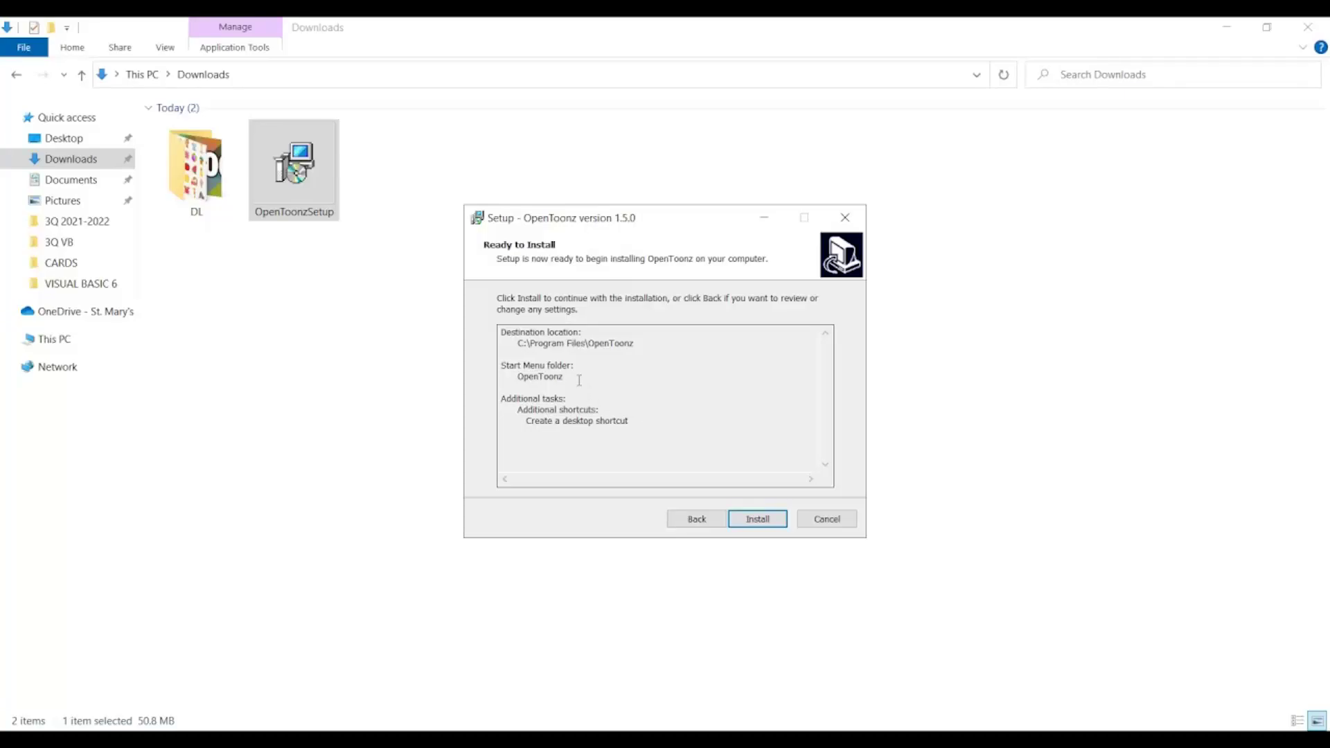
{"action": "left_click", "coordinate": [748, 523]}
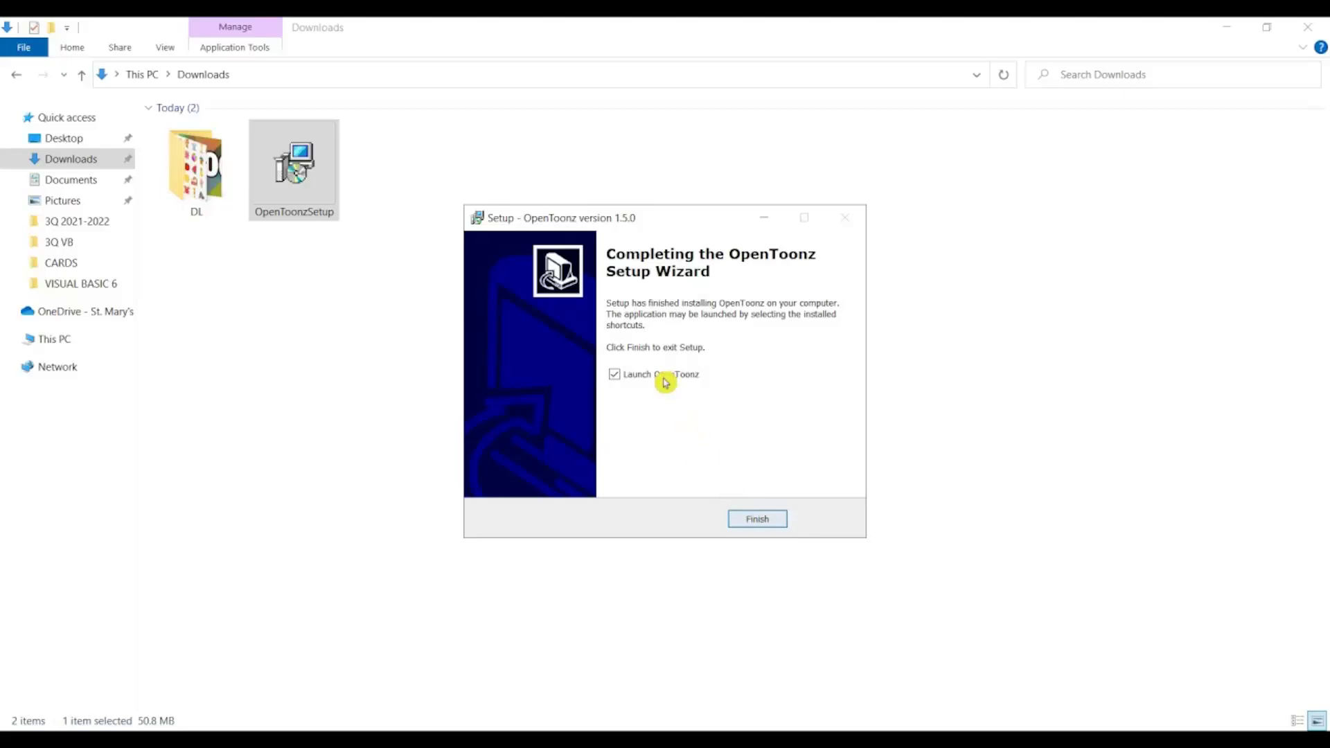
{"action": "left_click", "coordinate": [762, 519]}
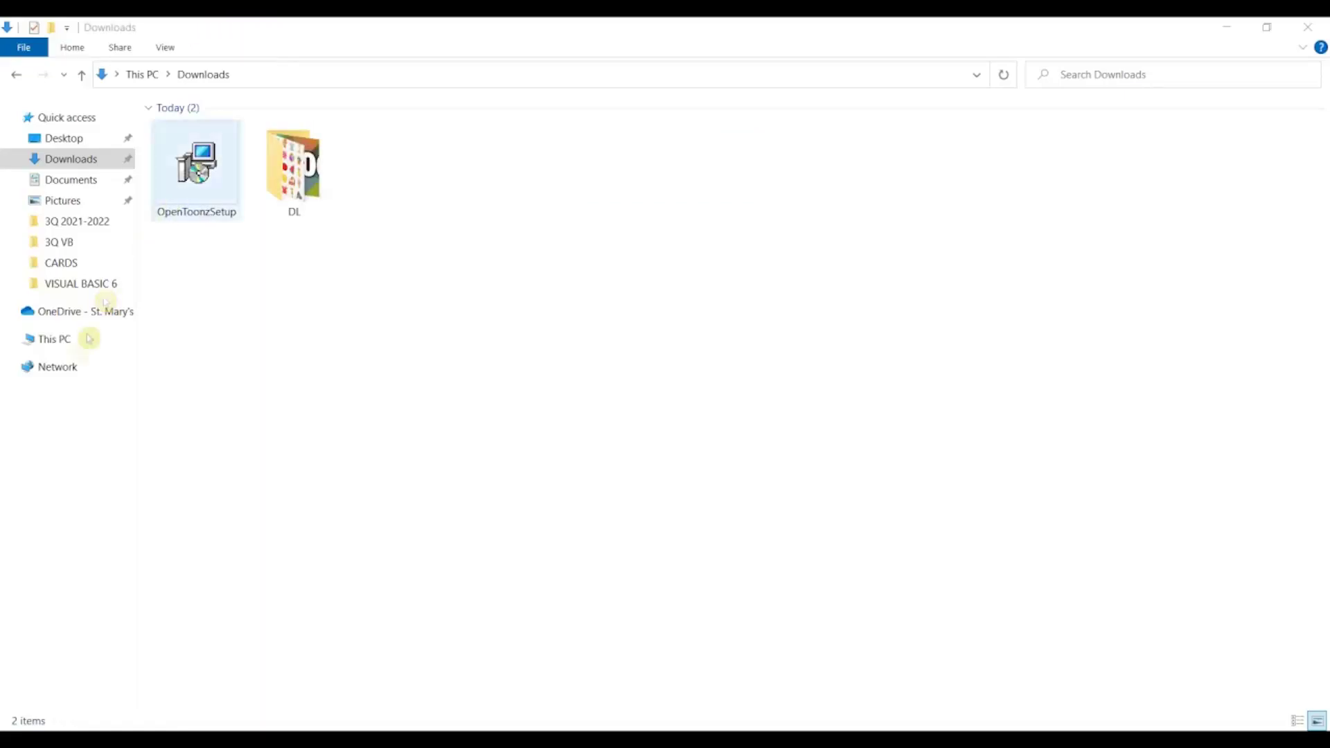
- Open the OpenToonz stuff folder on Local Disk (C:) to view its contents
{"action": "left_click", "coordinate": [55, 340]}
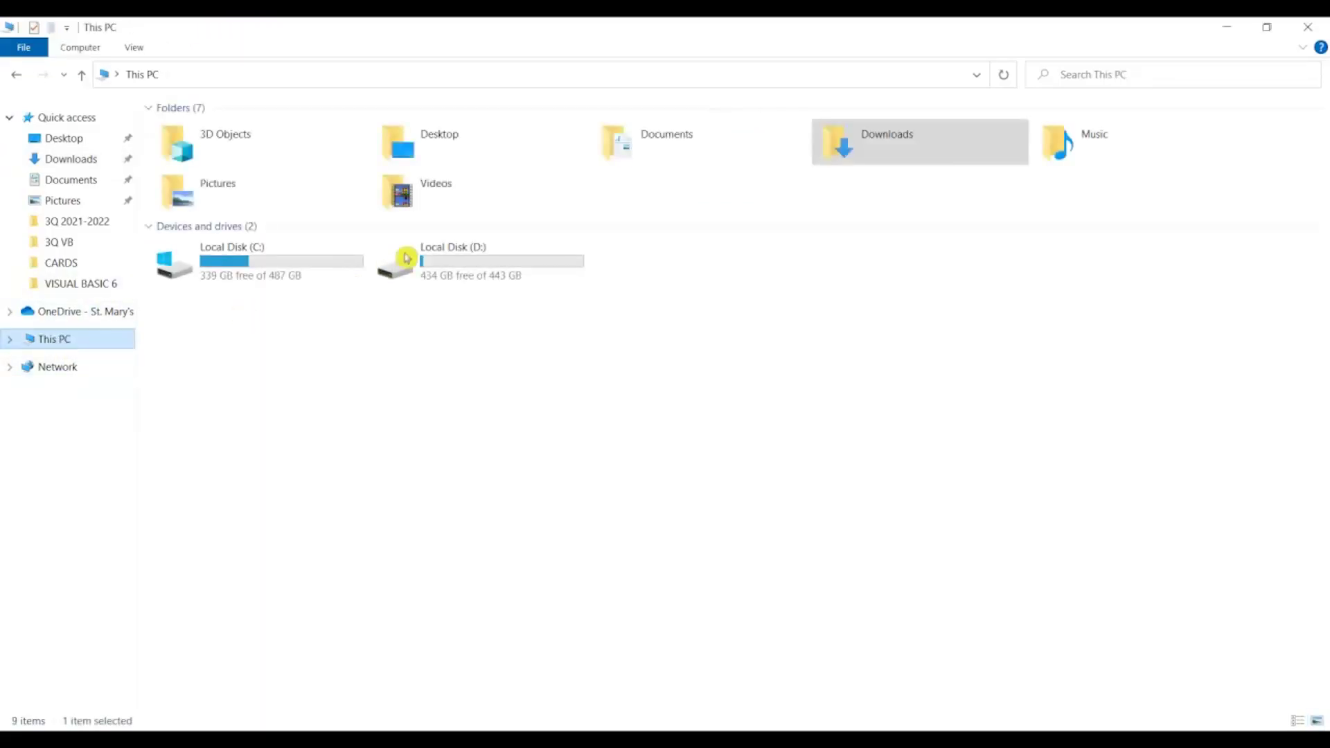
{"action": "double_click", "coordinate": [230, 262]}
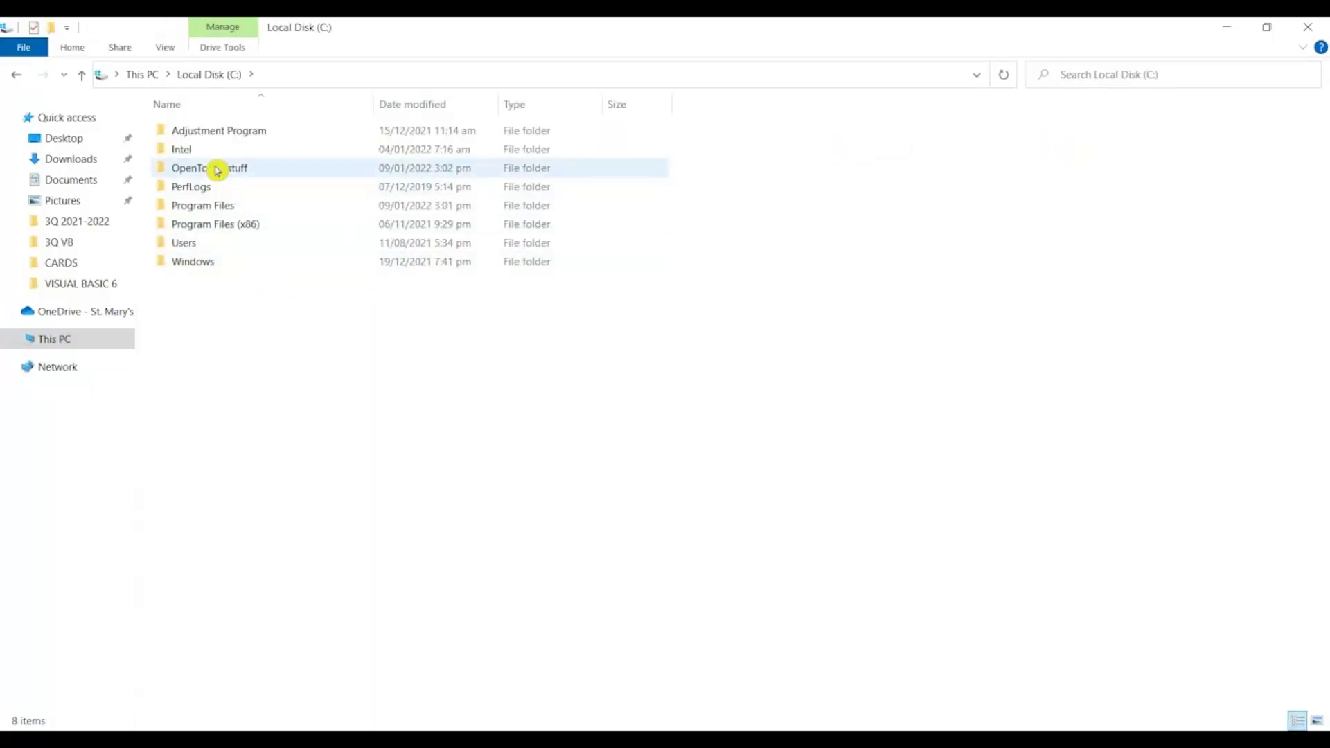
{"action": "double_click", "coordinate": [216, 170]}
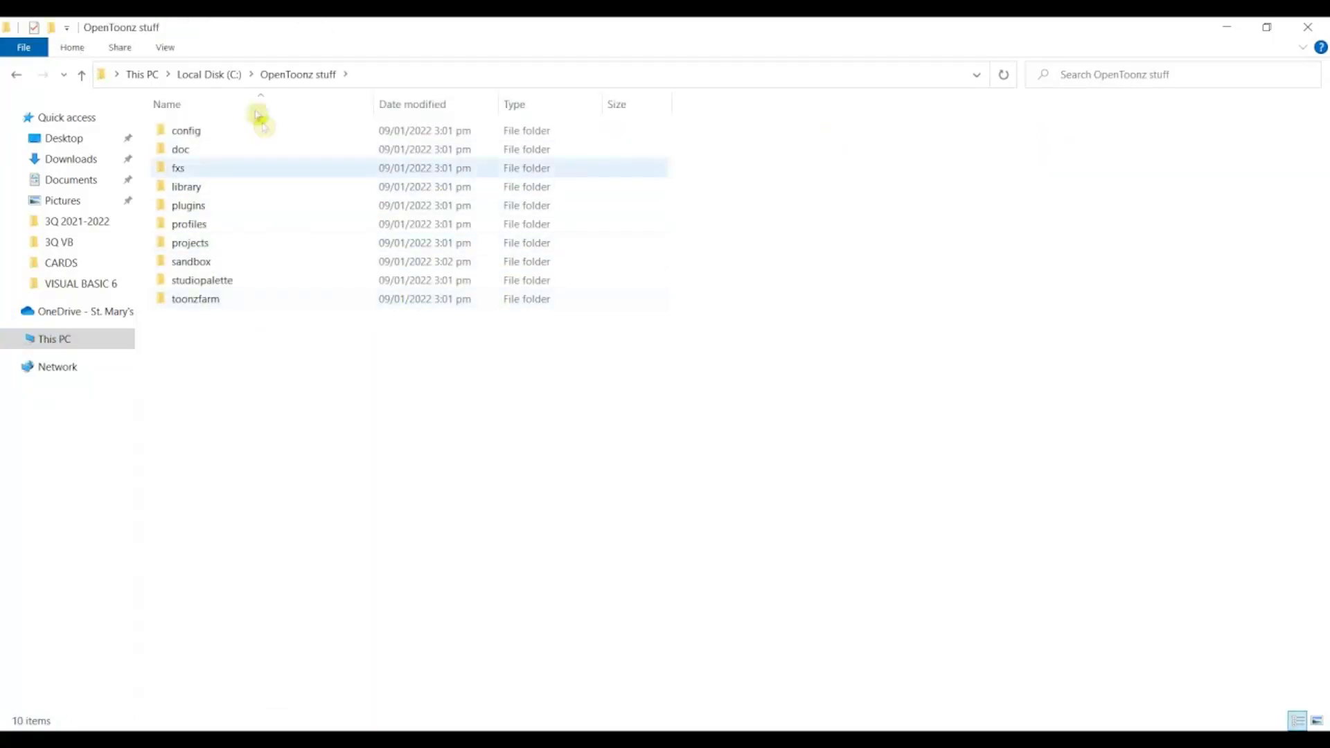
- Open the OpenToonz folder inside Program Files on drive C: and locate the OpenToonz application file
{"action": "left_click", "coordinate": [220, 75]}
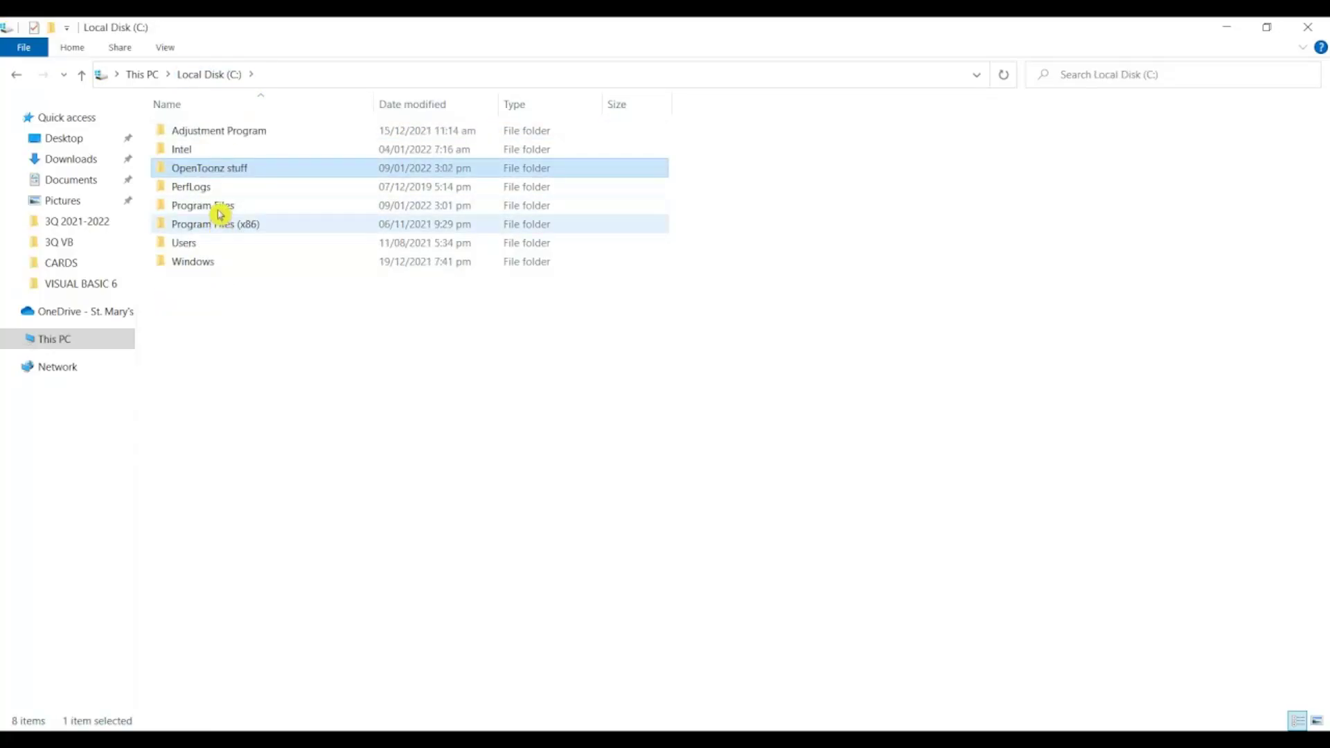
{"action": "double_click", "coordinate": [219, 208]}
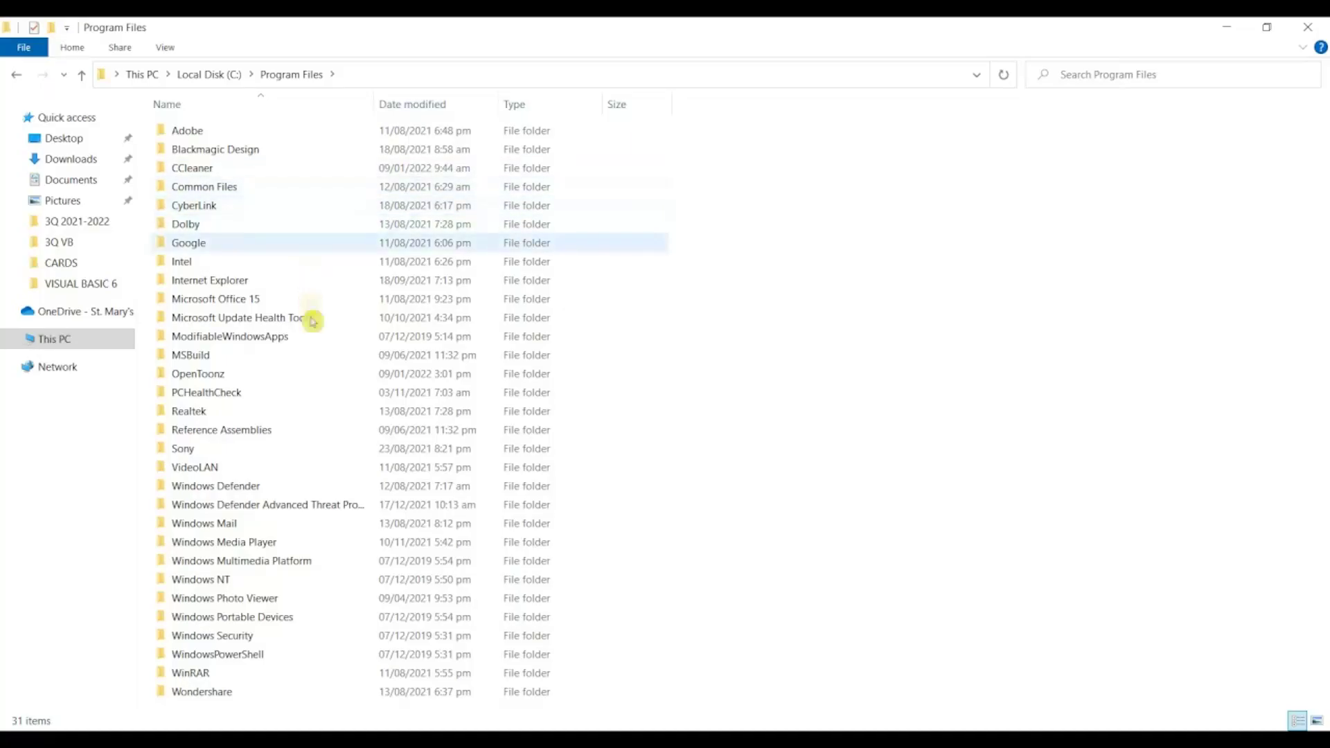
{"action": "double_click", "coordinate": [258, 378]}
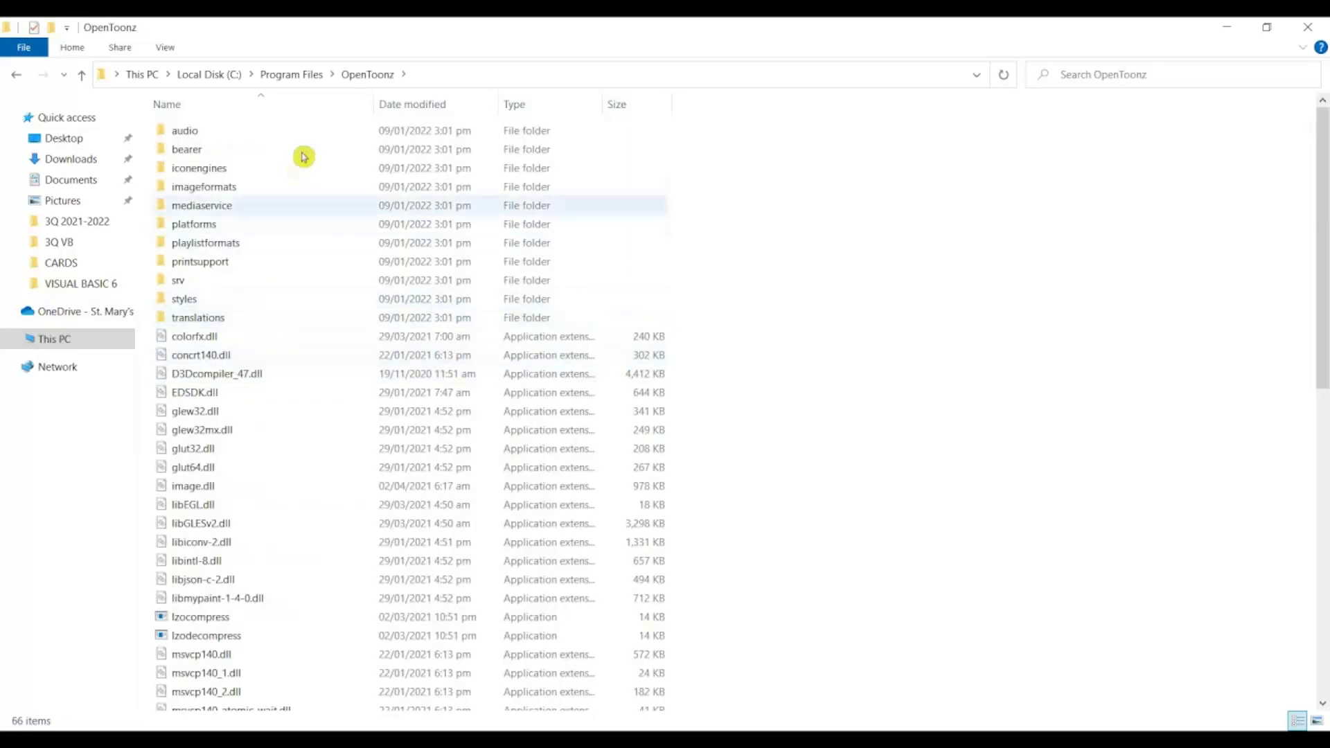
{"action": "scroll", "coordinate": [296, 355], "scroll_direction": "down", "scroll_amount": 2}
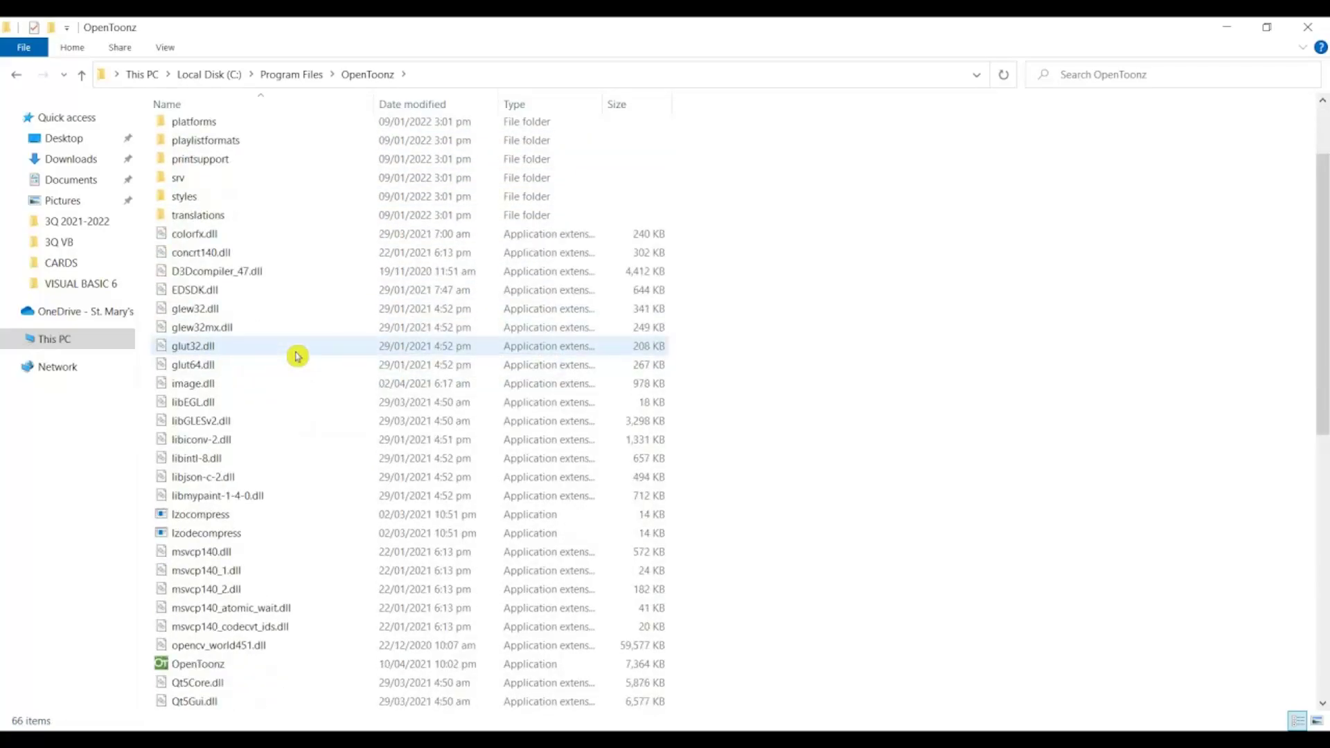
{"action": "scroll", "coordinate": [313, 411], "scroll_direction": "down", "scroll_amount": 1}
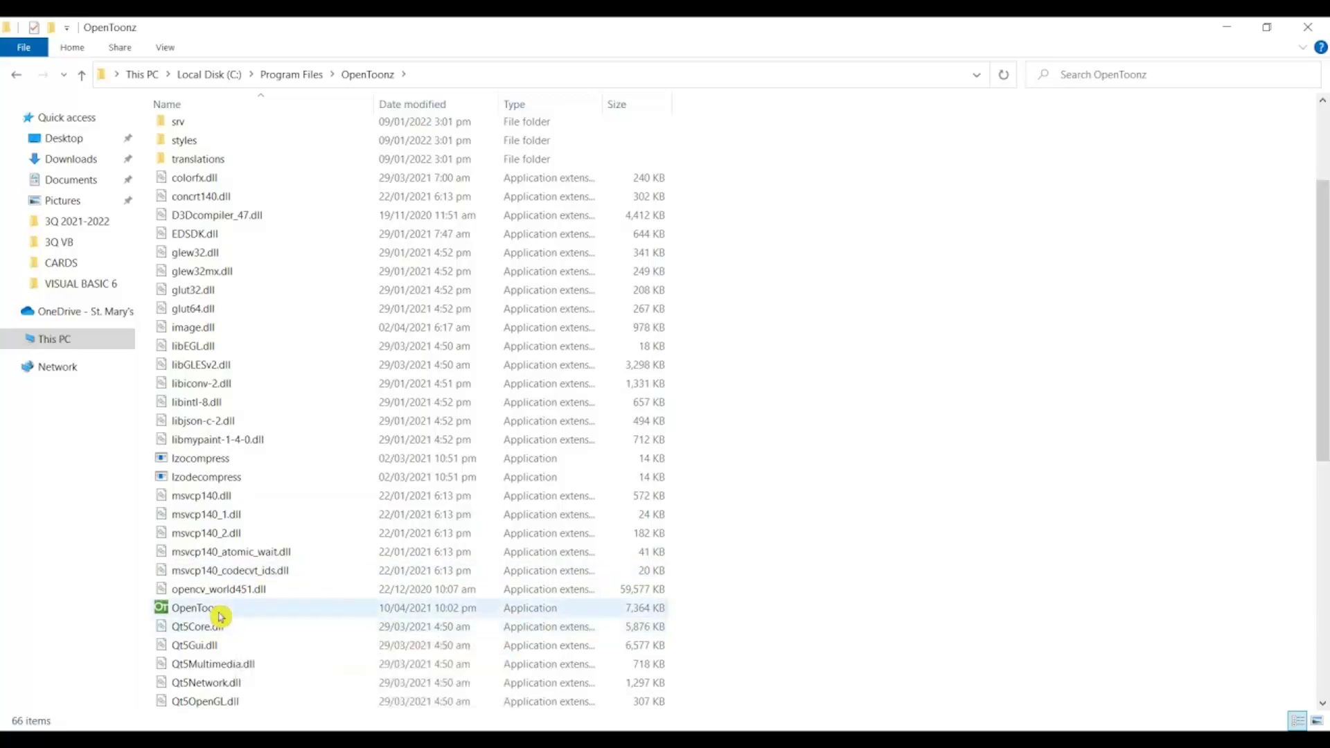
- Launch OpenToonz from its application file to check that it runs, view its taskbar pinning option, and close the program
{"action": "double_click", "coordinate": [220, 616]}
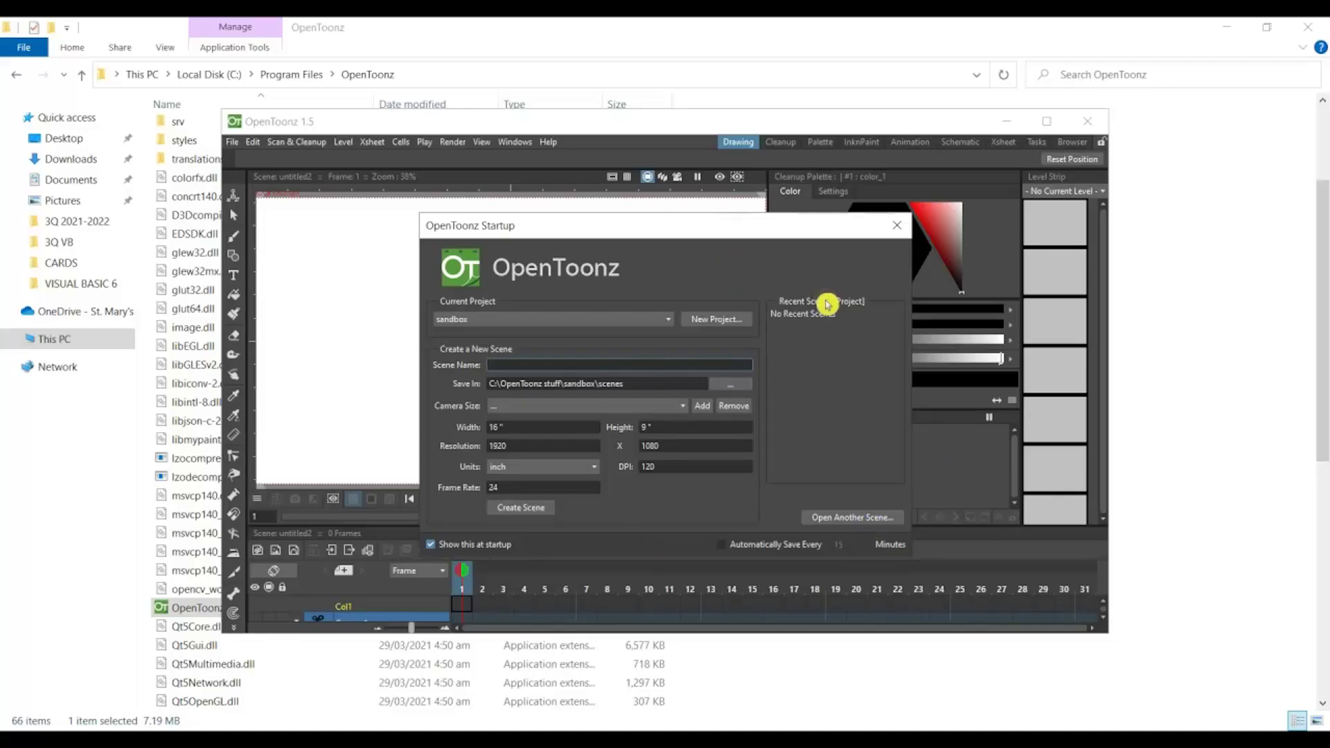
{"action": "left_click", "coordinate": [903, 232]}
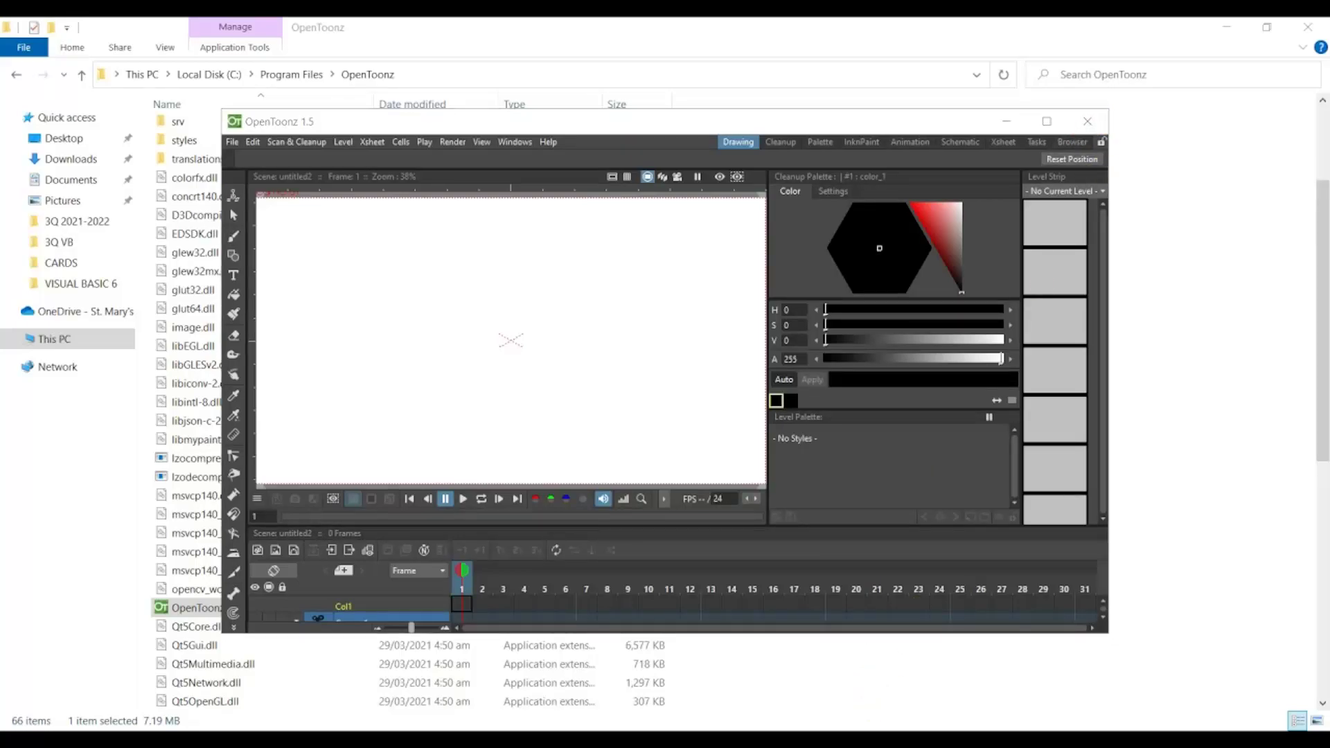
{"action": "right_click", "coordinate": [879, 740]}
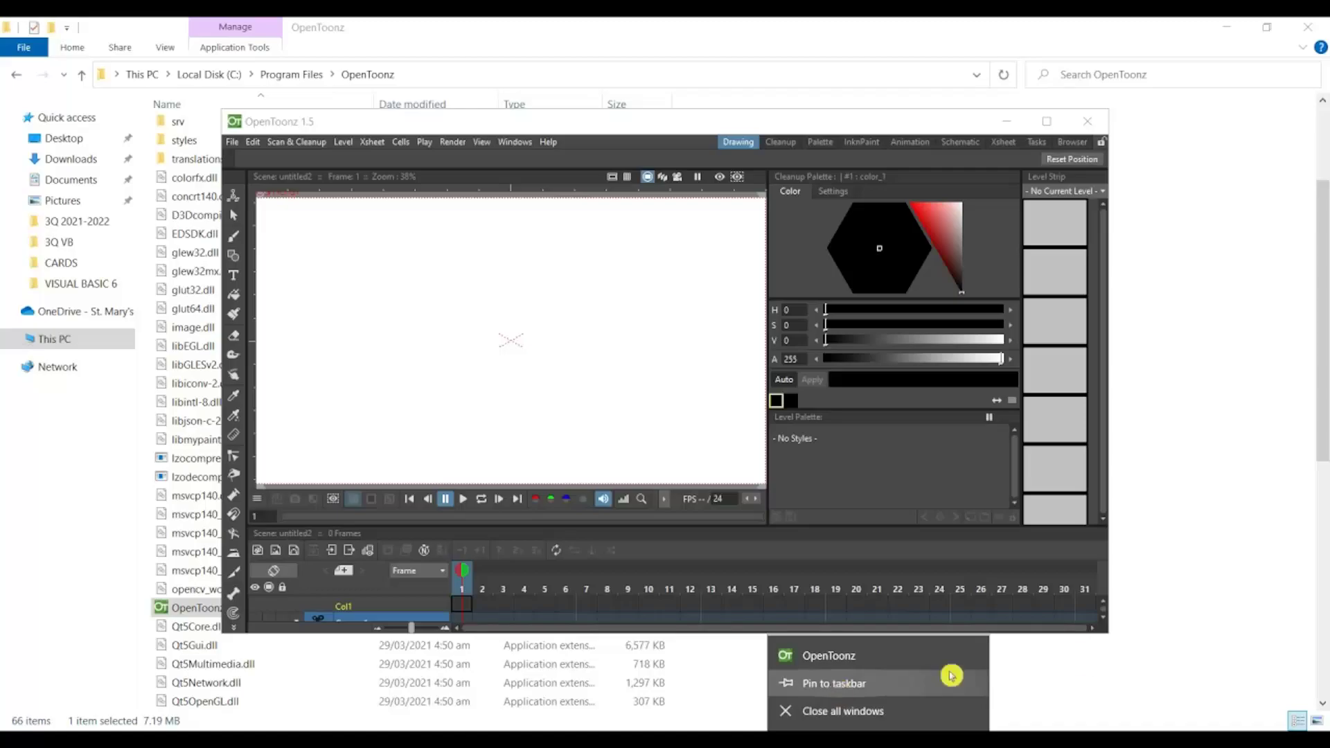
{"action": "left_click", "coordinate": [1138, 581]}
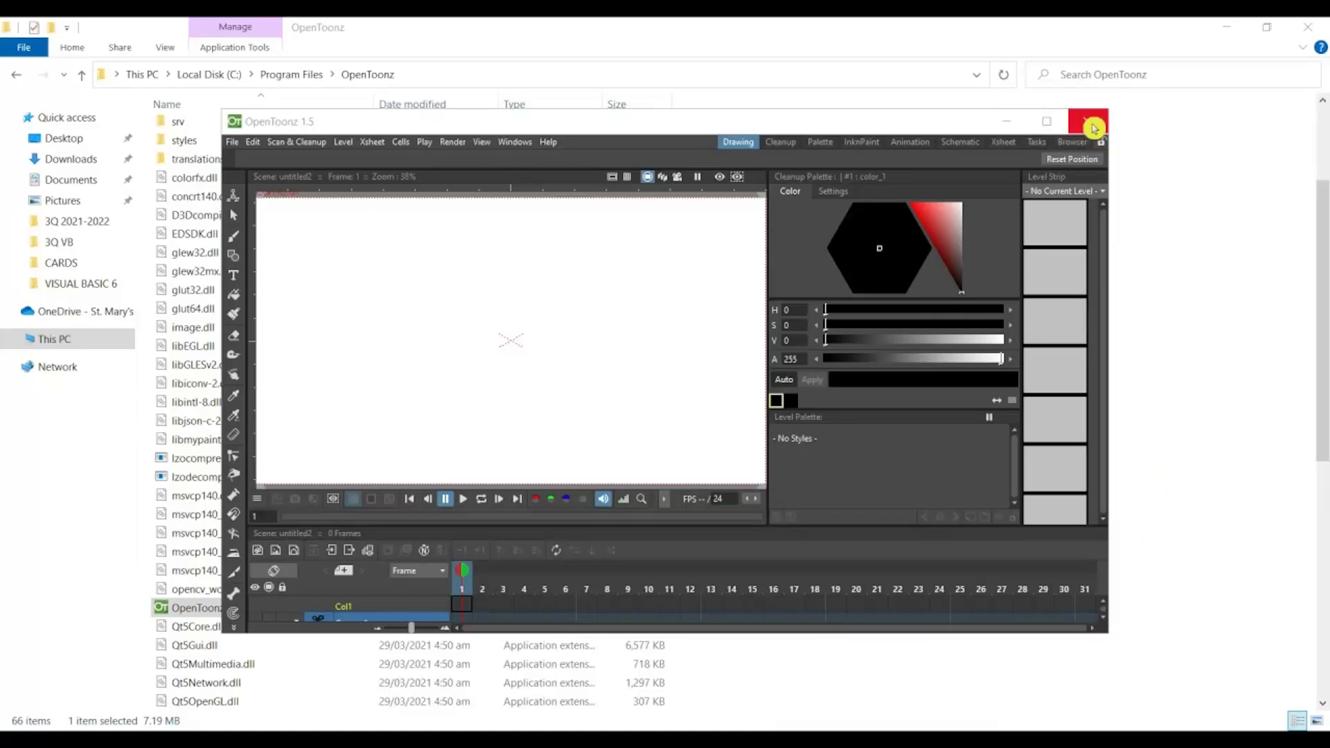
{"action": "left_click", "coordinate": [1081, 120]}
{"action": "left_click", "coordinate": [1084, 121]}
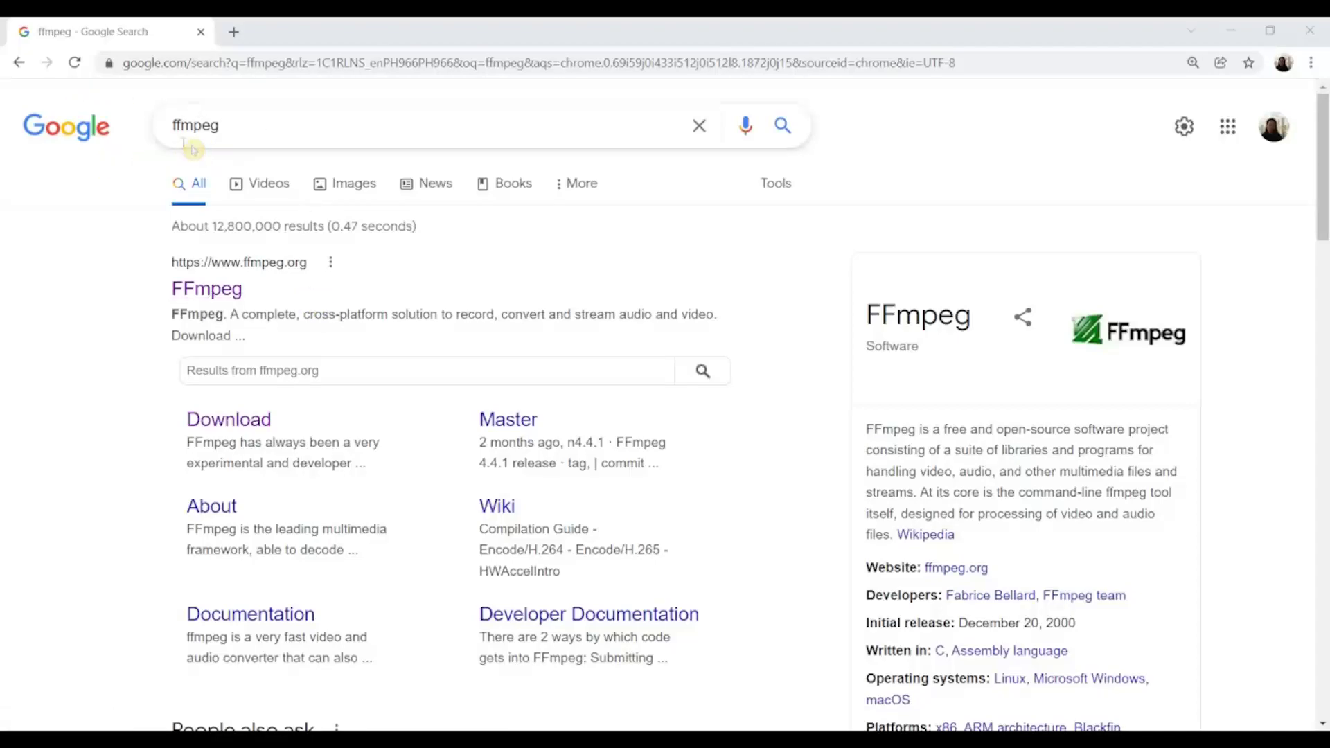
- In Chrome, open the FFmpeg website from the search results and go to its download page
{"action": "left_click", "coordinate": [227, 289]}
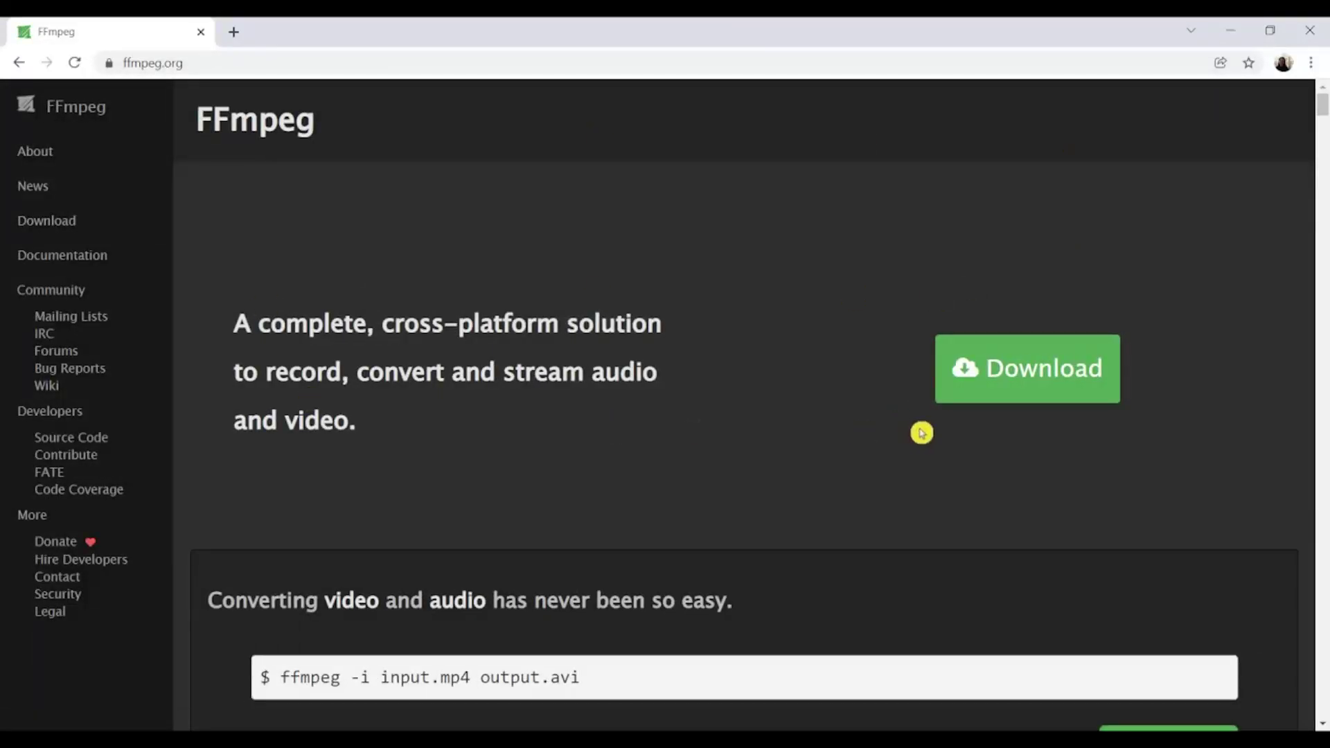
{"action": "scroll", "coordinate": [924, 434], "scroll_direction": "down", "scroll_amount": 1}
{"action": "scroll", "coordinate": [688, 469], "scroll_direction": "up", "scroll_amount": 1}
{"action": "scroll", "coordinate": [690, 471], "scroll_direction": "down", "scroll_amount": 6}
{"action": "scroll", "coordinate": [690, 471], "scroll_direction": "down", "scroll_amount": 20}
{"action": "scroll", "coordinate": [716, 455], "scroll_direction": "up", "scroll_amount": 8}
{"action": "scroll", "coordinate": [717, 454], "scroll_direction": "up", "scroll_amount": 15}
{"action": "scroll", "coordinate": [717, 454], "scroll_direction": "down", "scroll_amount": 4}
{"action": "scroll", "coordinate": [717, 455], "scroll_direction": "up", "scroll_amount": 4}
{"action": "left_click", "coordinate": [1047, 373]}
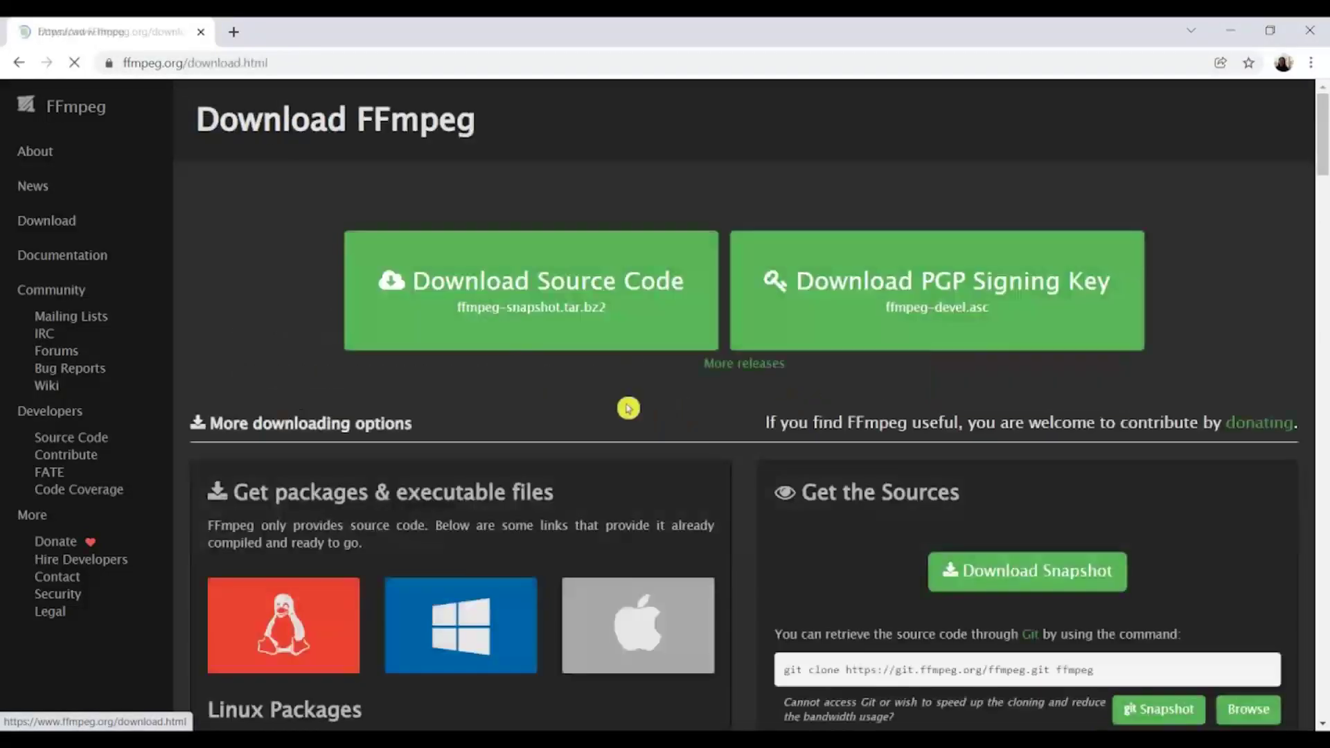
- Compare the FFmpeg packages and executable files offered for Linux, Windows and macOS
{"action": "scroll", "coordinate": [626, 406], "scroll_direction": "down", "scroll_amount": 4}
{"action": "left_click", "coordinate": [308, 358]}
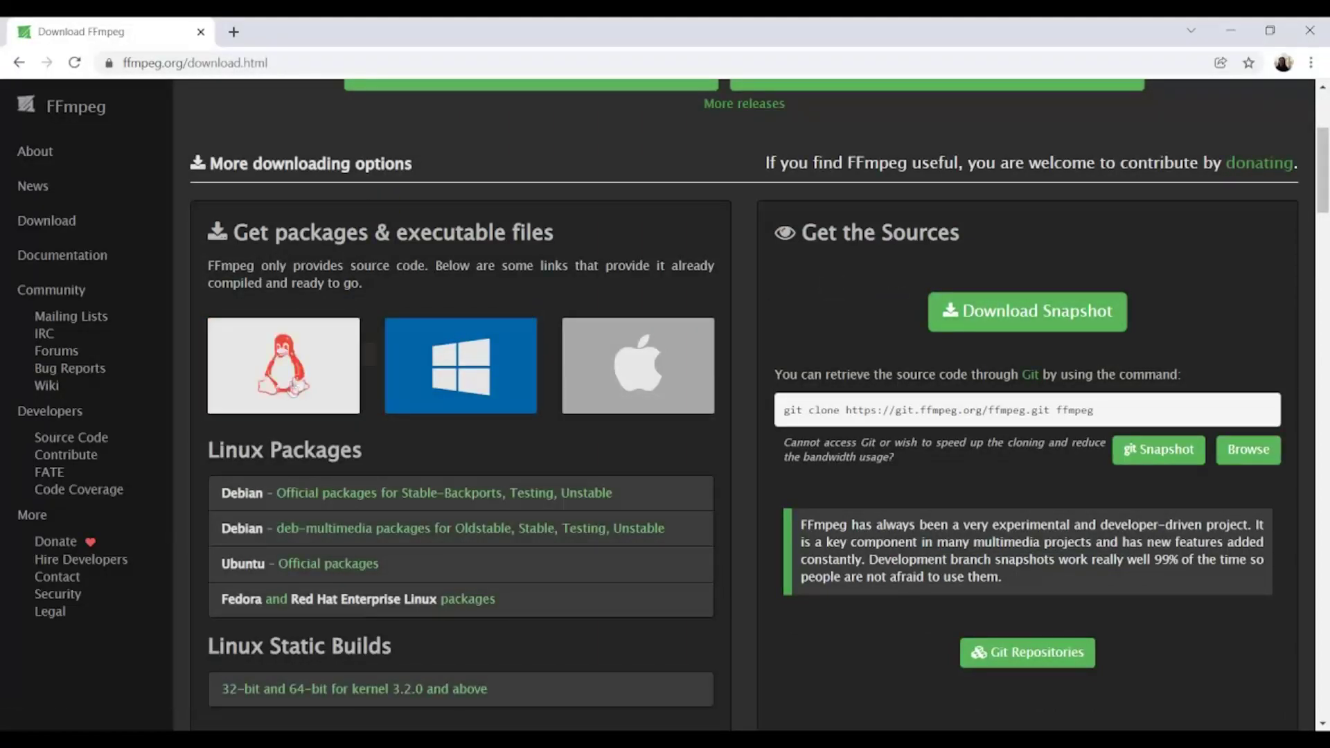
{"action": "left_click", "coordinate": [529, 368]}
{"action": "left_click", "coordinate": [617, 371]}
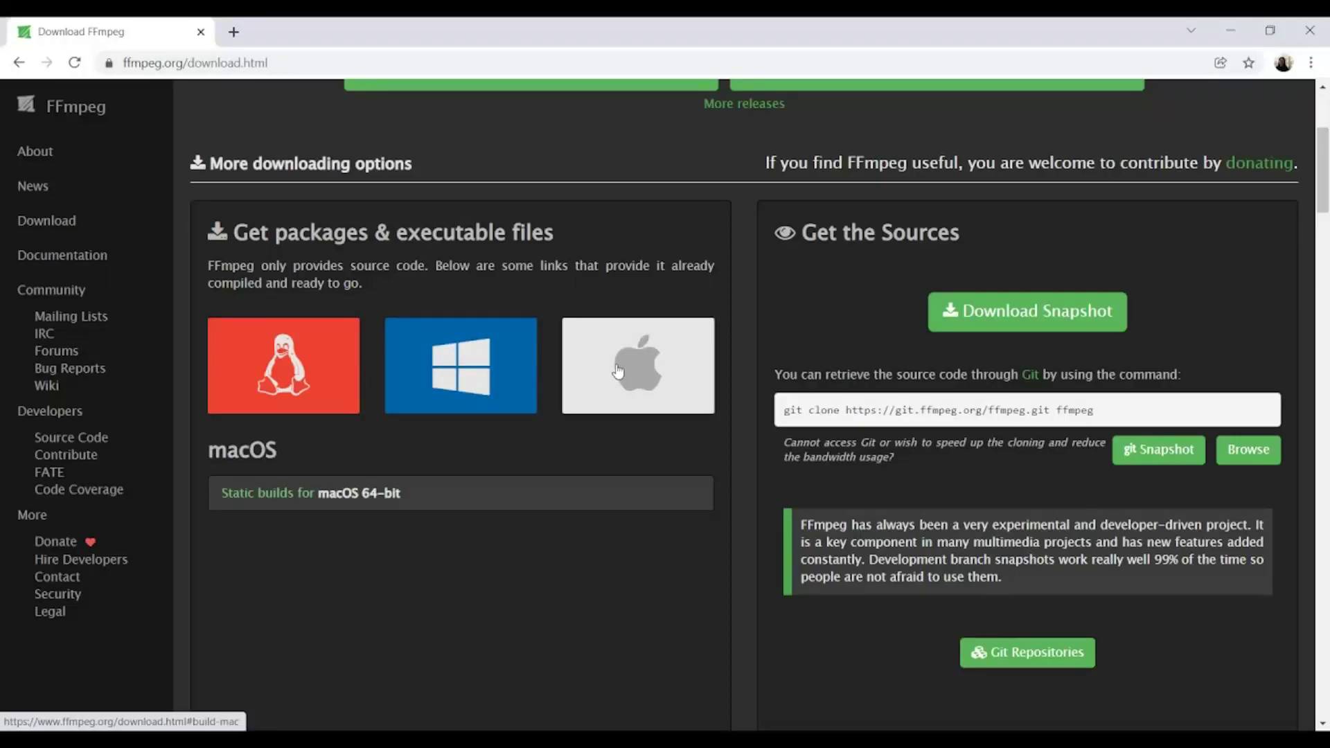
{"action": "left_click", "coordinate": [431, 419]}
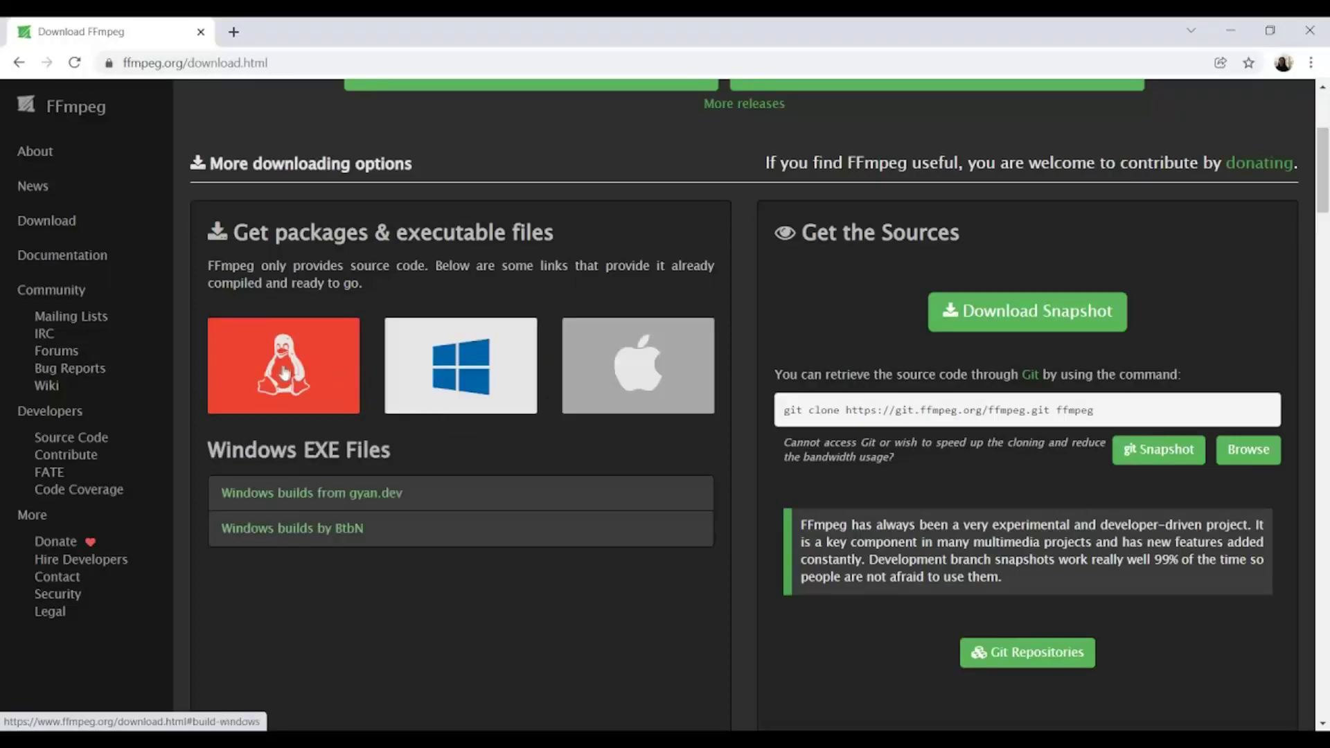
{"action": "left_click", "coordinate": [281, 374]}
{"action": "left_click", "coordinate": [444, 361]}
{"action": "left_click", "coordinate": [633, 371]}
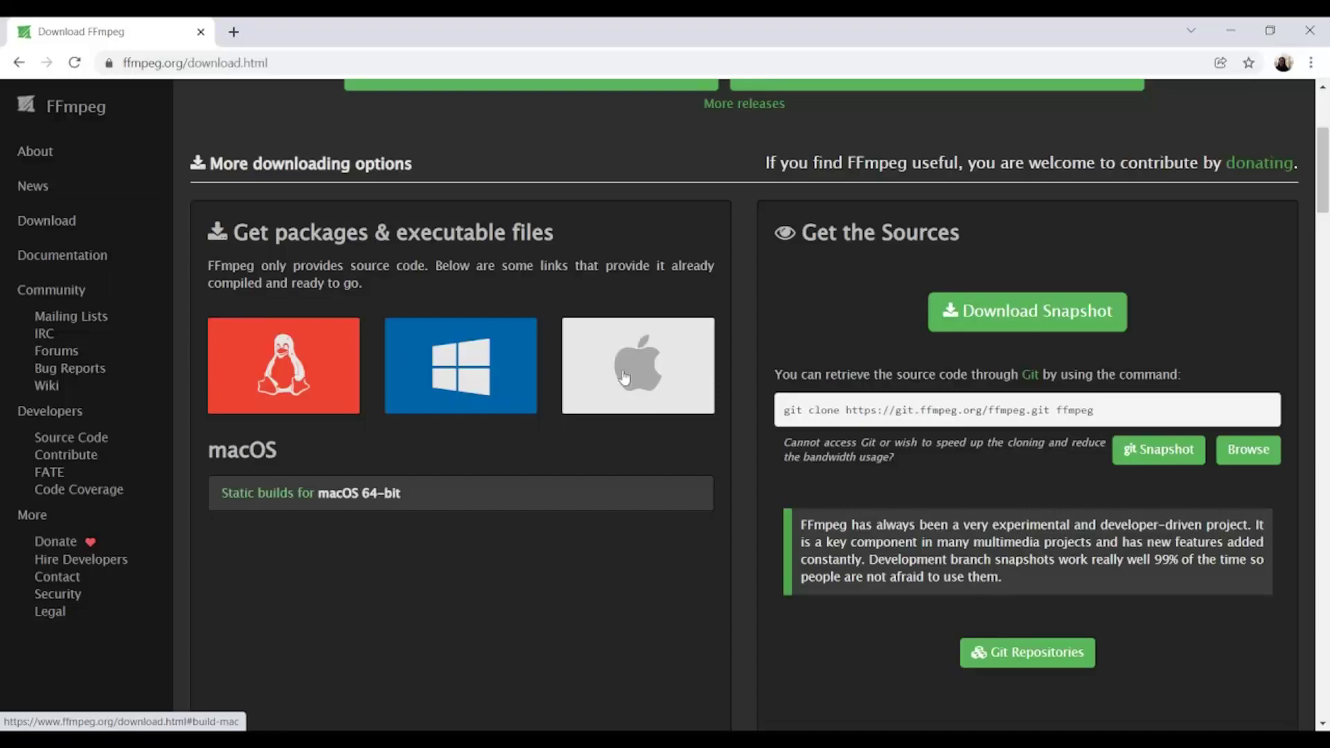
- Open the Windows builds by BtbN and download ffmpeg-master-latest-win64-gpl.zip from the latest auto-build assets
{"action": "left_click", "coordinate": [460, 412]}
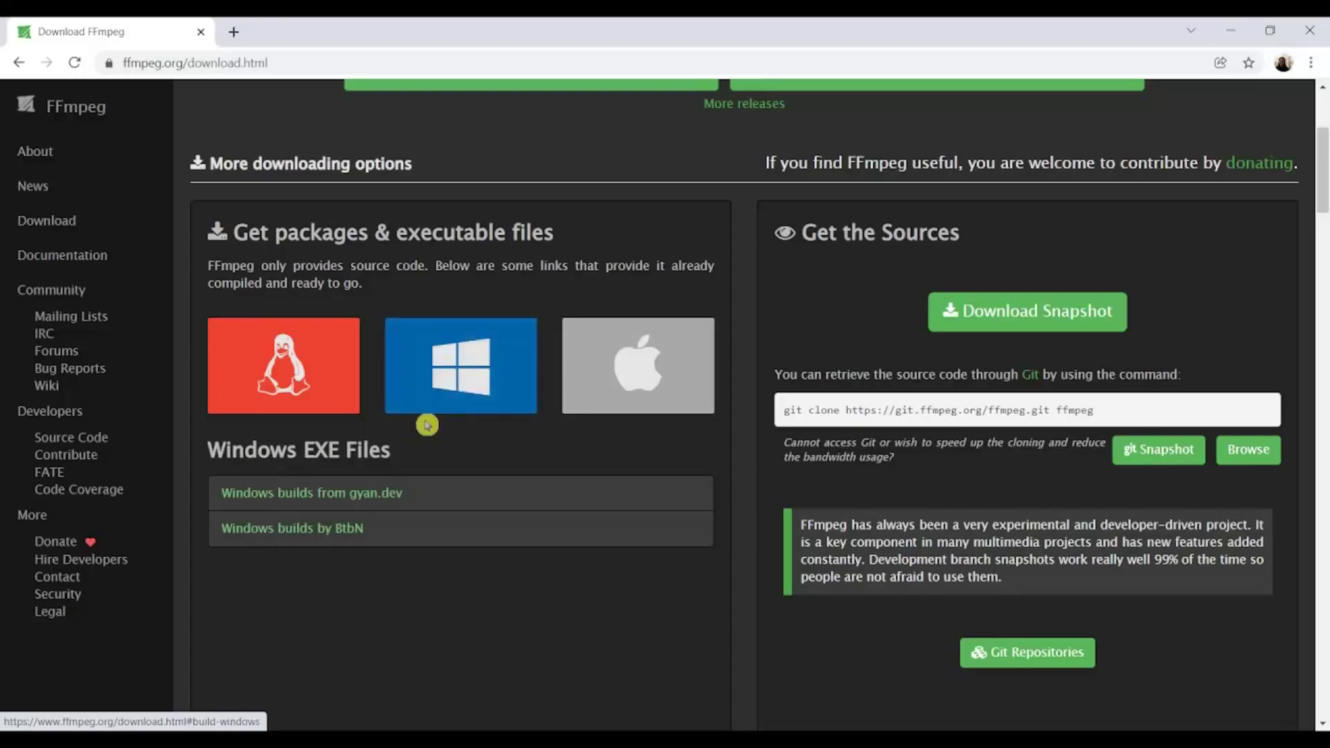
{"action": "left_click", "coordinate": [469, 381]}
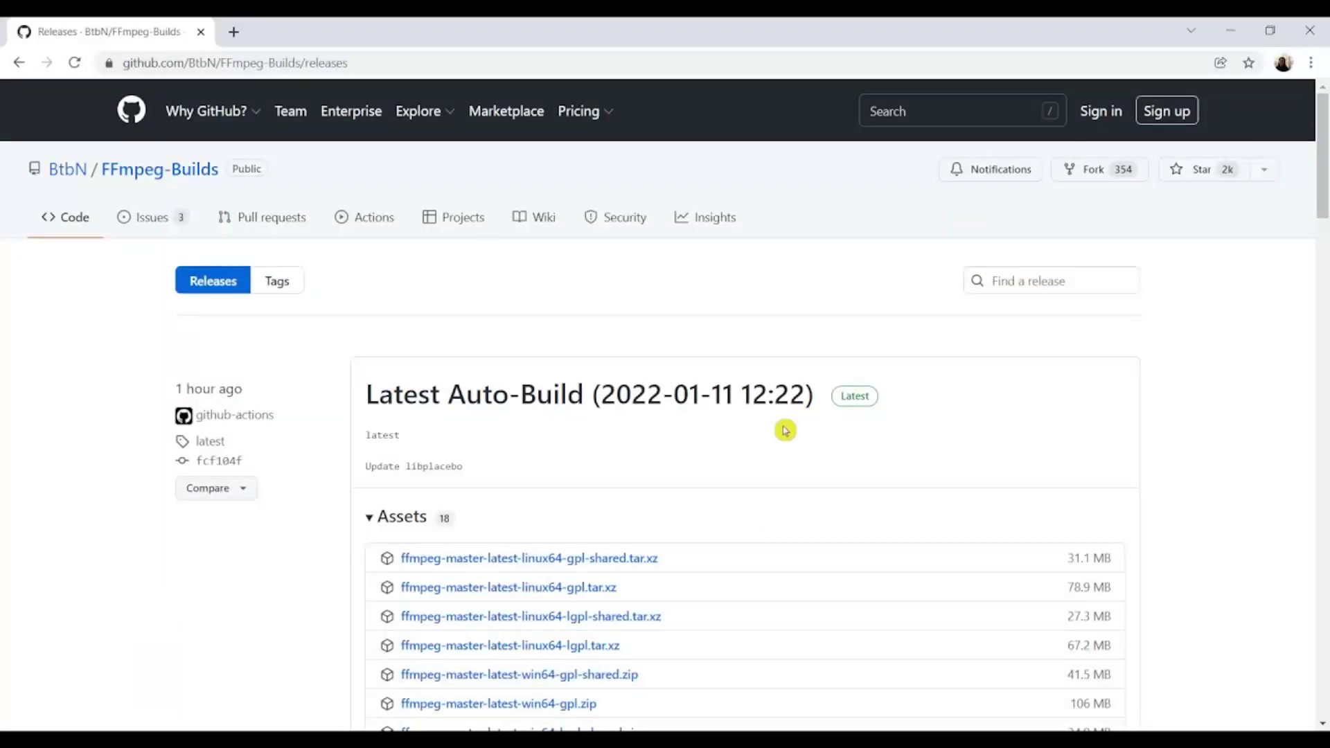
{"action": "scroll", "coordinate": [781, 439], "scroll_direction": "down", "scroll_amount": 4}
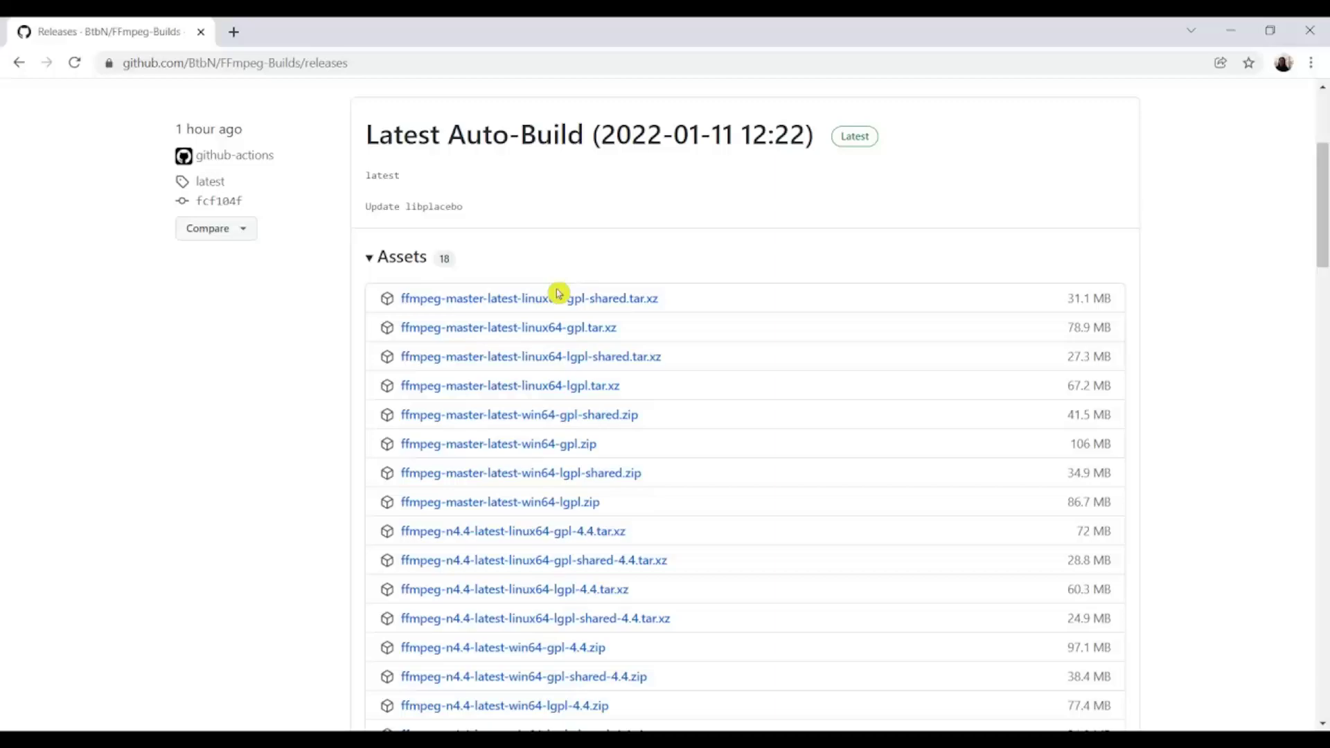
{"action": "scroll", "coordinate": [876, 451], "scroll_direction": "down", "scroll_amount": 4}
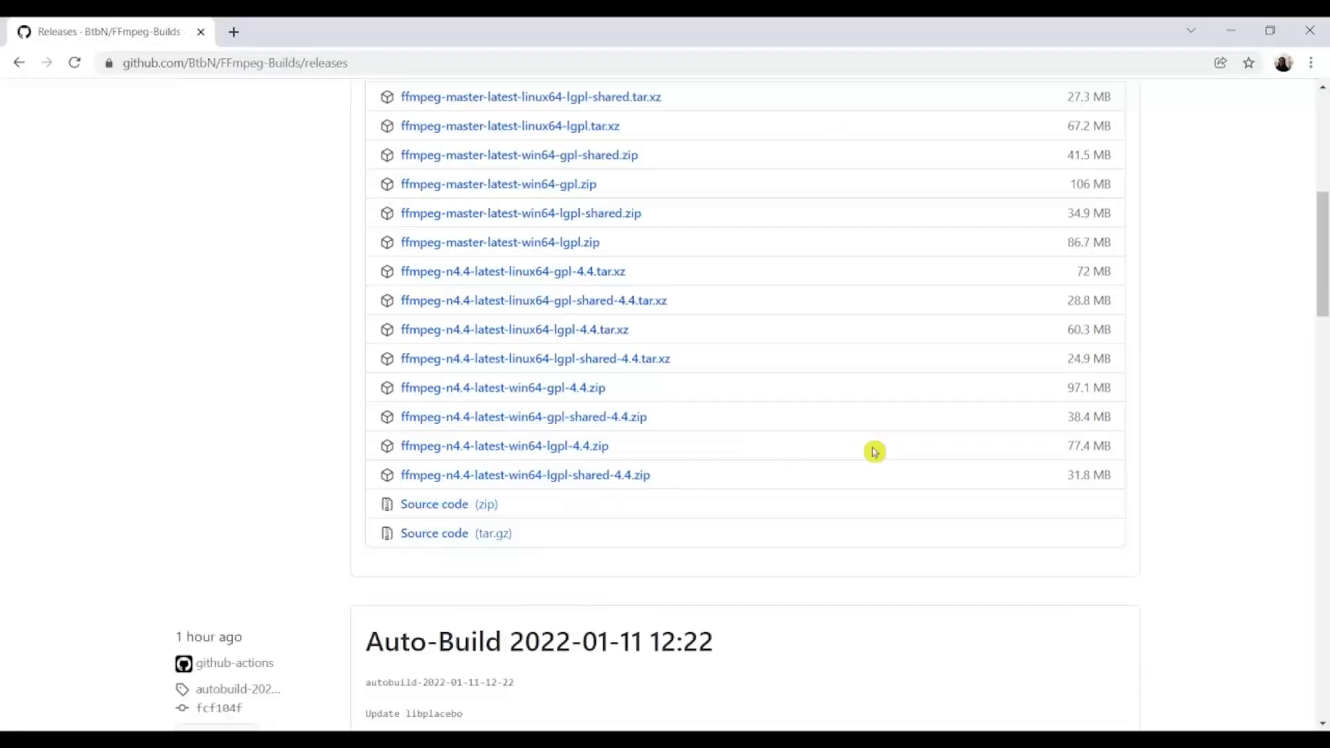
{"action": "scroll", "coordinate": [670, 490], "scroll_direction": "up", "scroll_amount": 4}
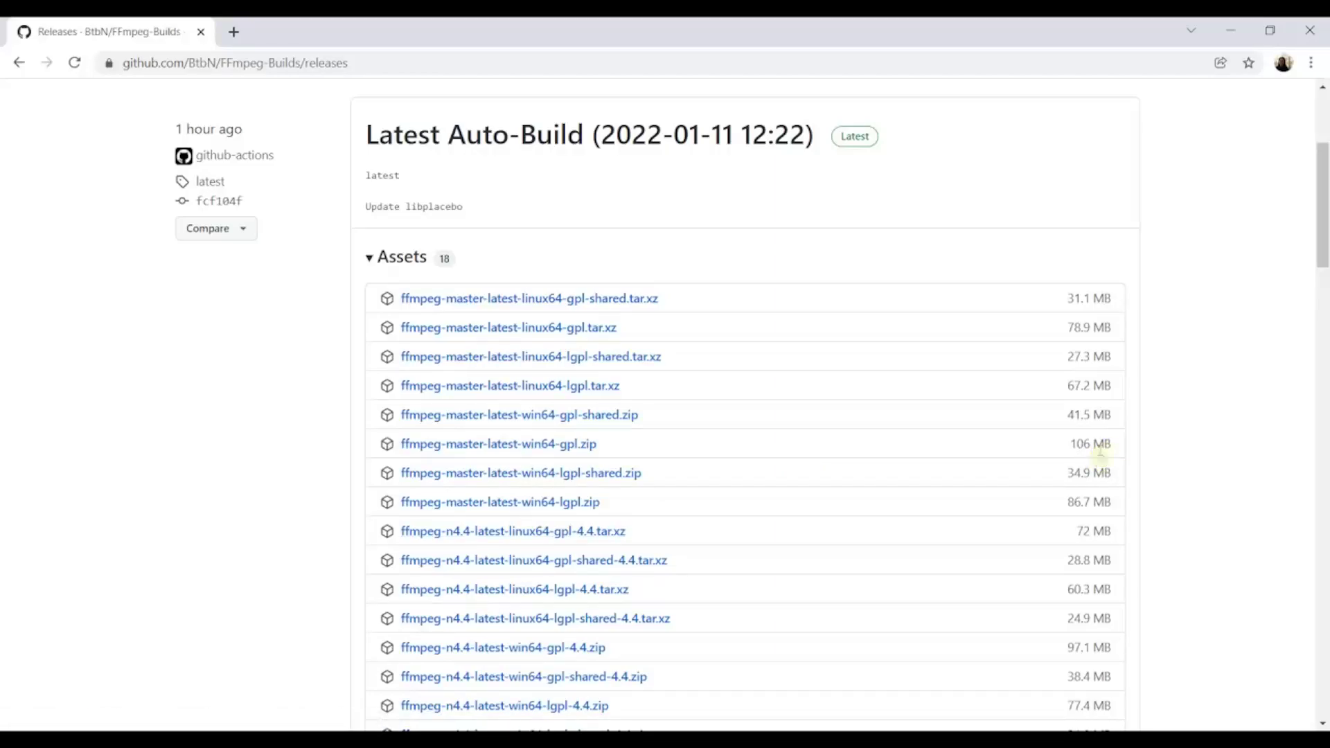
{"action": "left_click", "coordinate": [552, 451]}
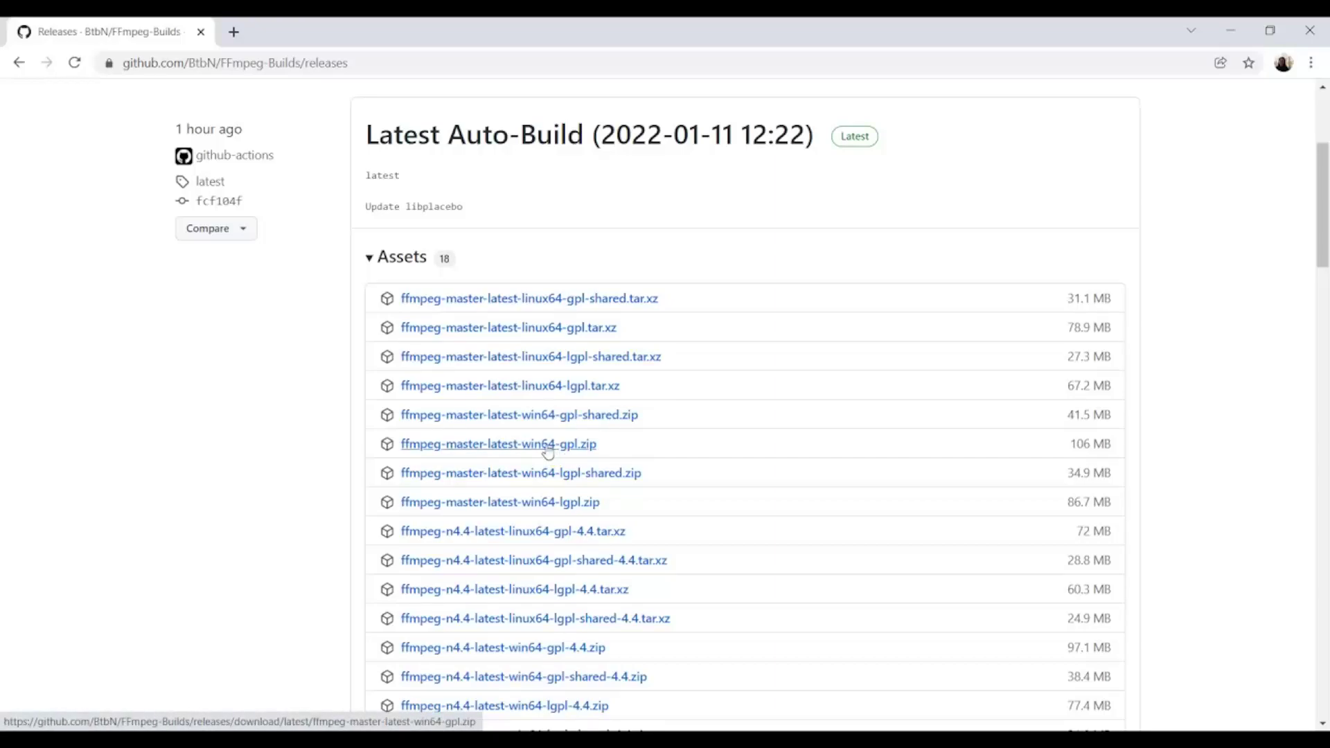
{"action": "left_click", "coordinate": [605, 447]}
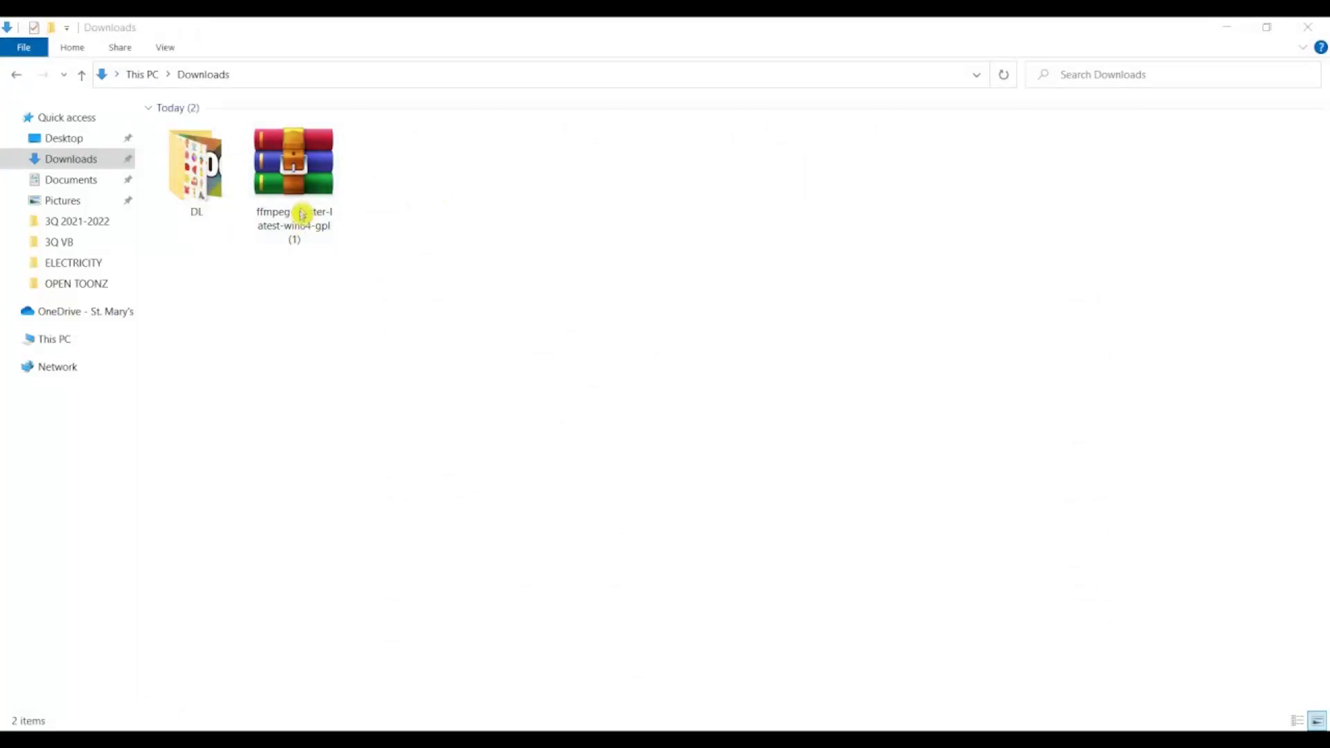
- In the Downloads folder, extract the ffmpeg-master-latest-win64-gpl (1) archive to C:\, replacing all existing files
{"action": "double_click", "coordinate": [299, 212]}
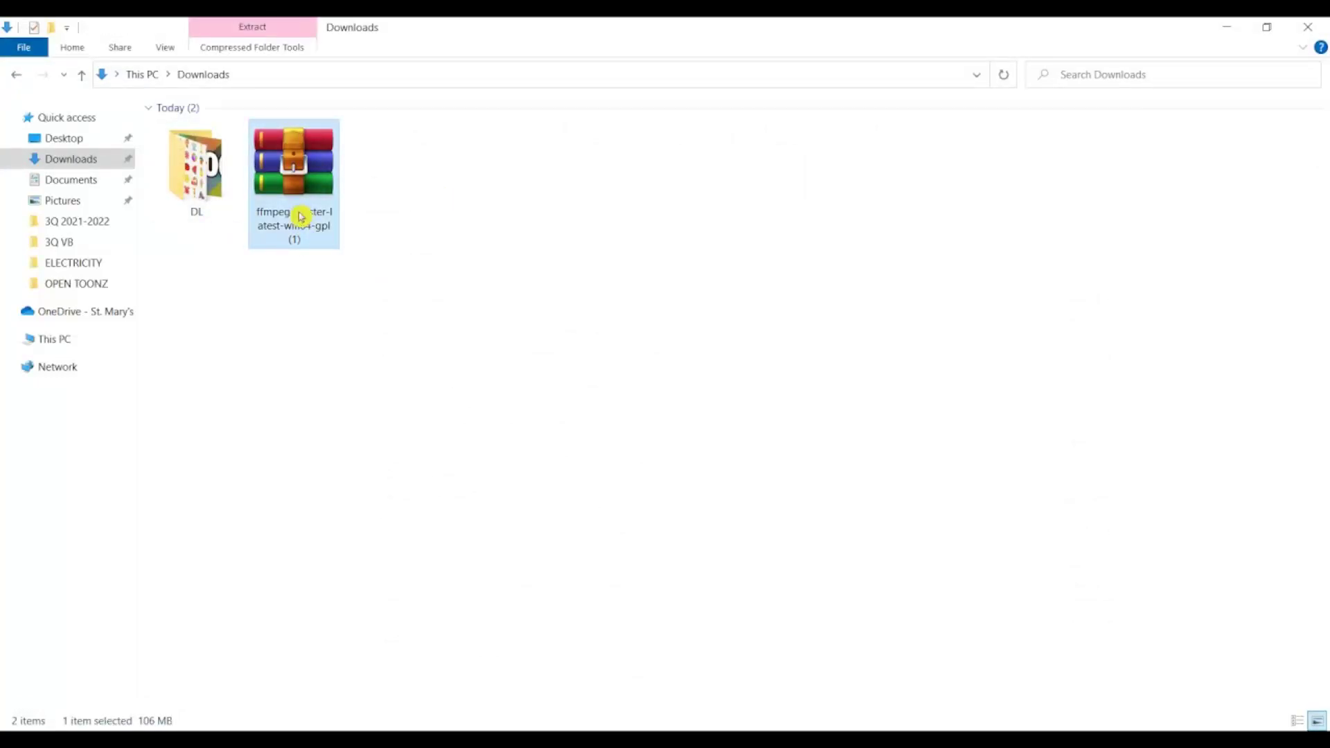
{"action": "right_click", "coordinate": [301, 216]}
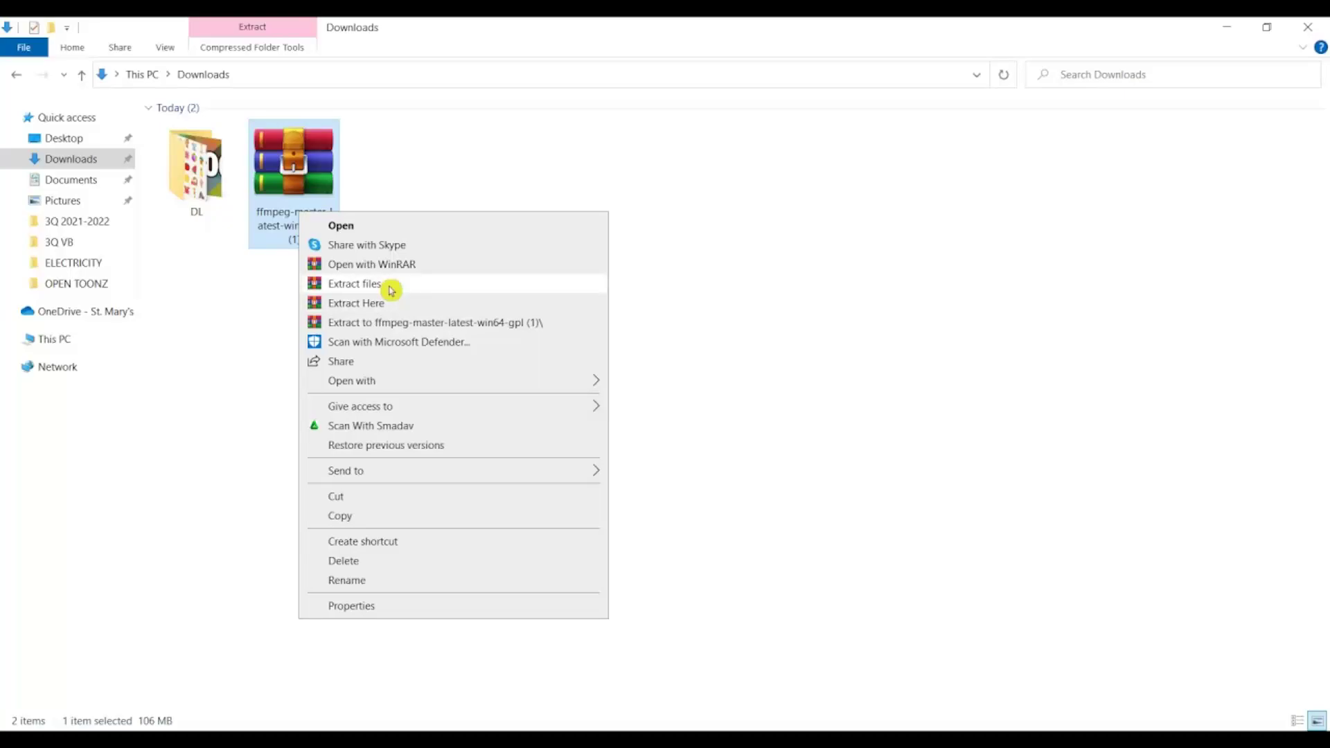
{"action": "left_click", "coordinate": [444, 309]}
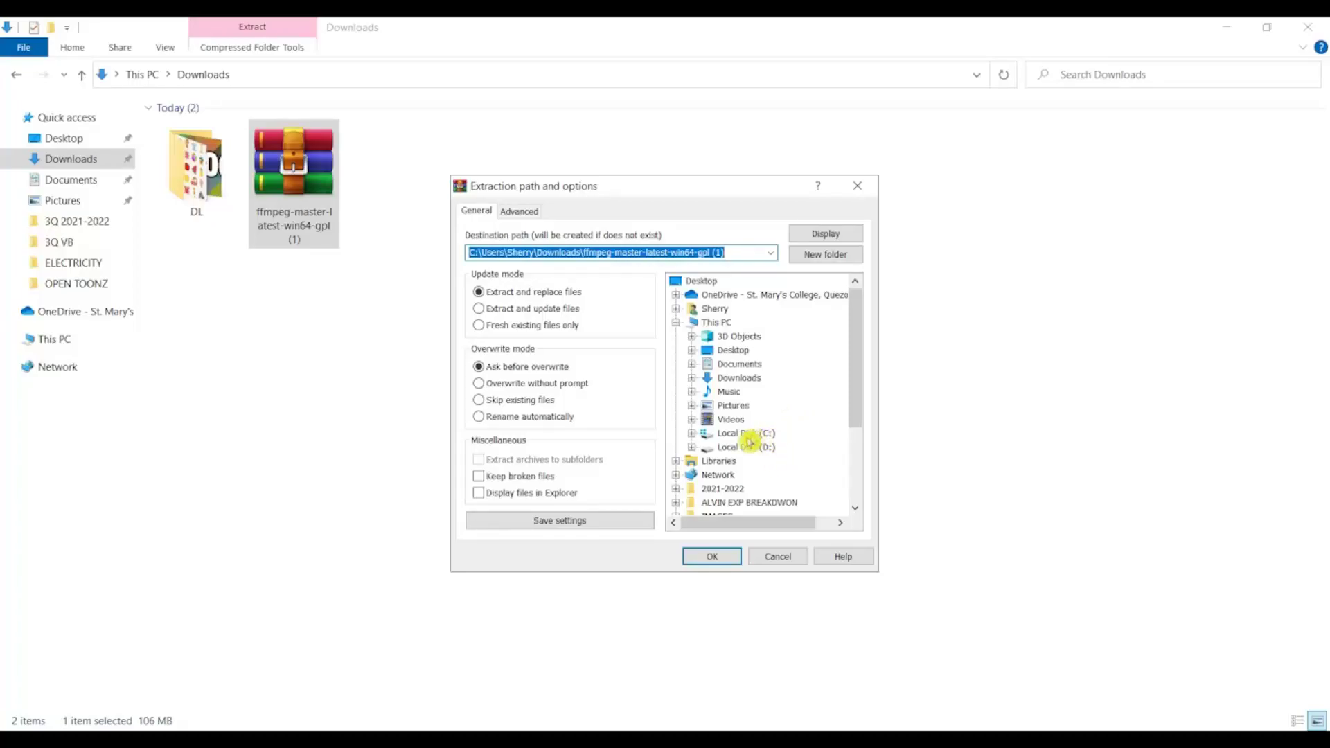
{"action": "left_click", "coordinate": [746, 435]}
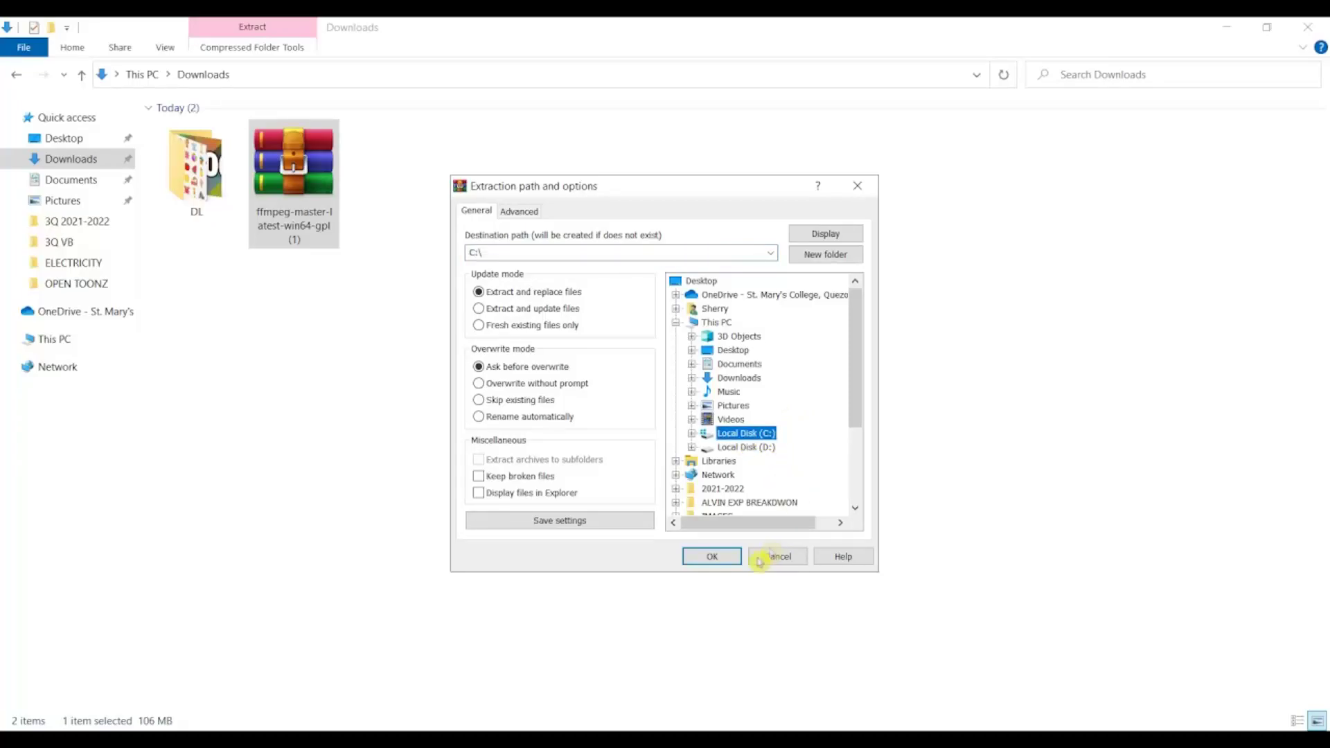
{"action": "left_click", "coordinate": [708, 558]}
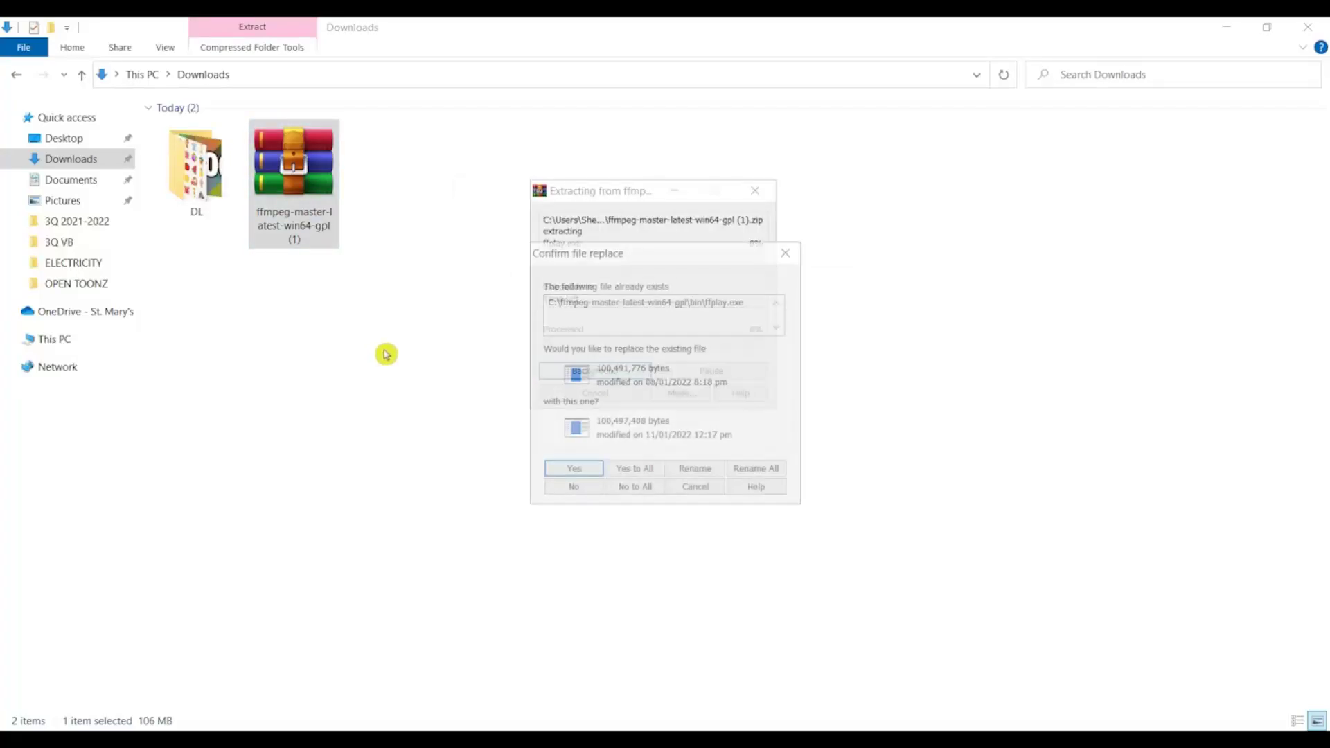
{"action": "left_click", "coordinate": [635, 472]}
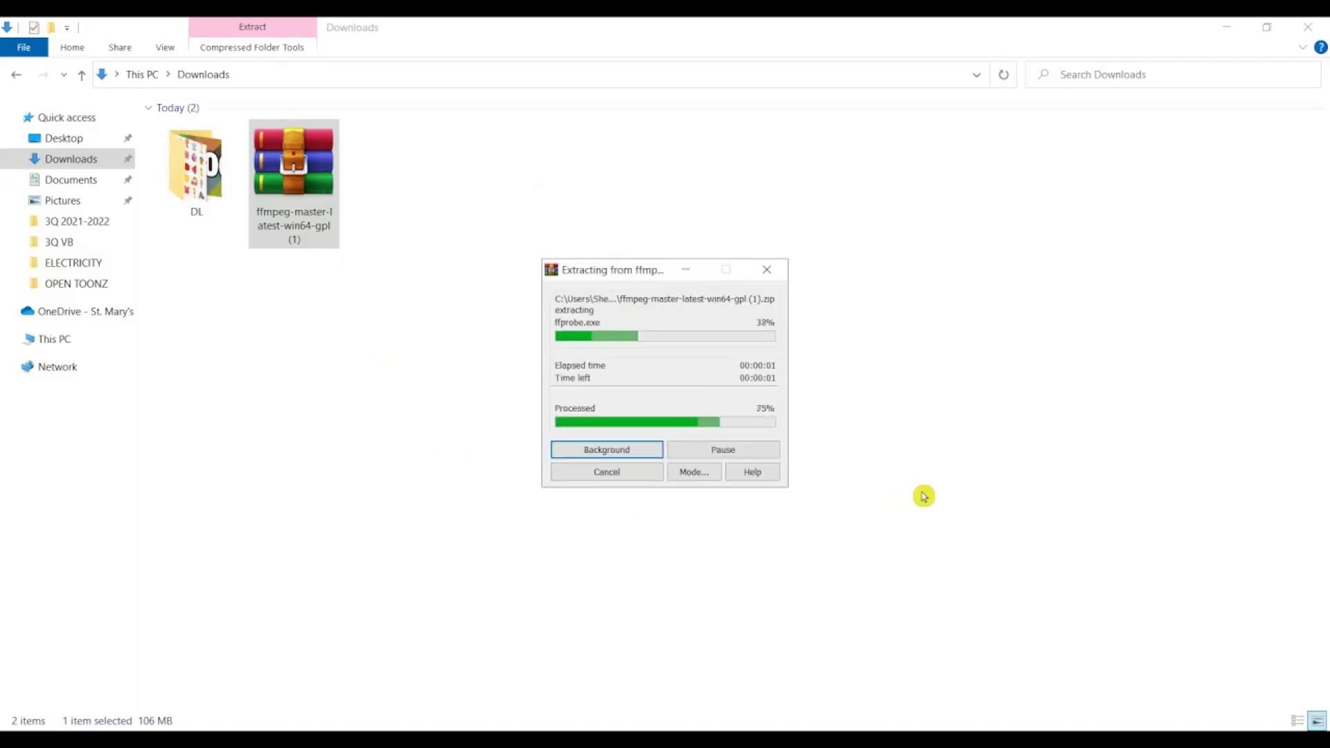
- Open the extracted ffmpeg-master-latest-win64-gpl folder on Local Disk (C:)
{"action": "left_click", "coordinate": [94, 347]}
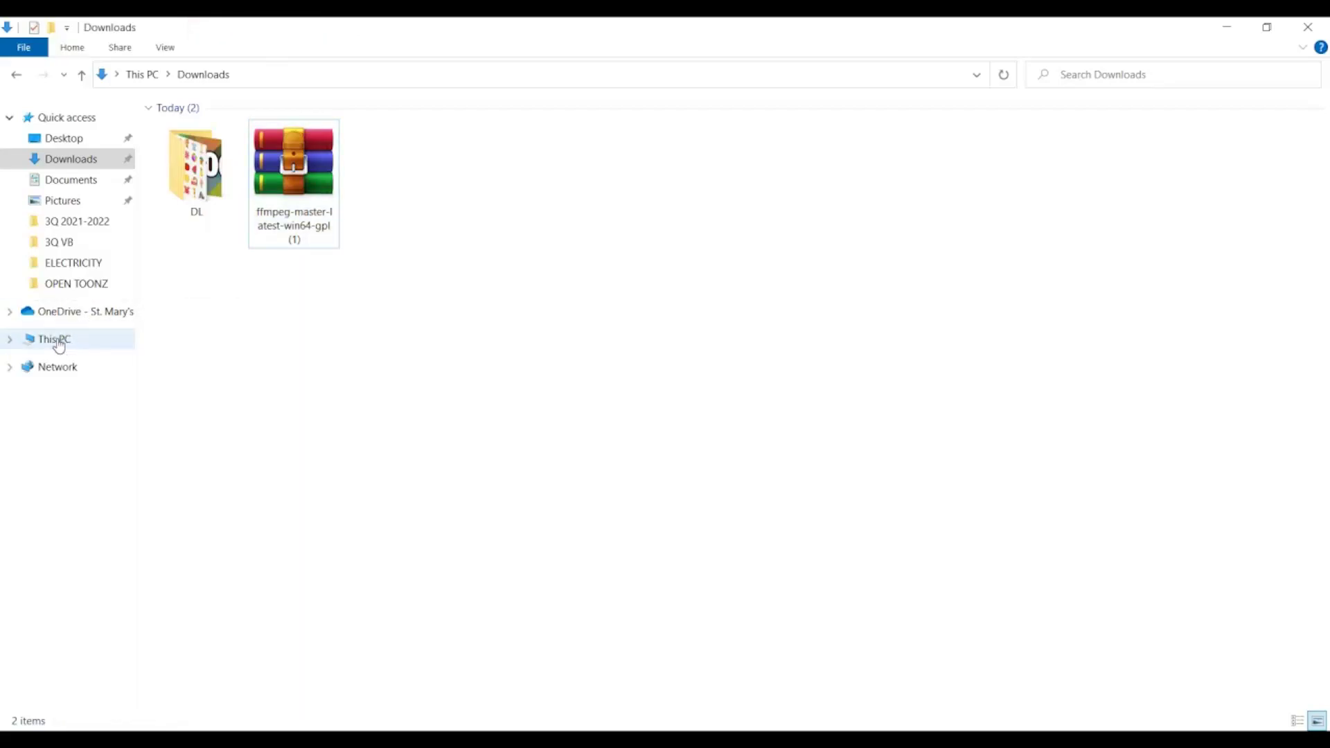
{"action": "left_click", "coordinate": [59, 343]}
{"action": "left_click", "coordinate": [243, 272]}
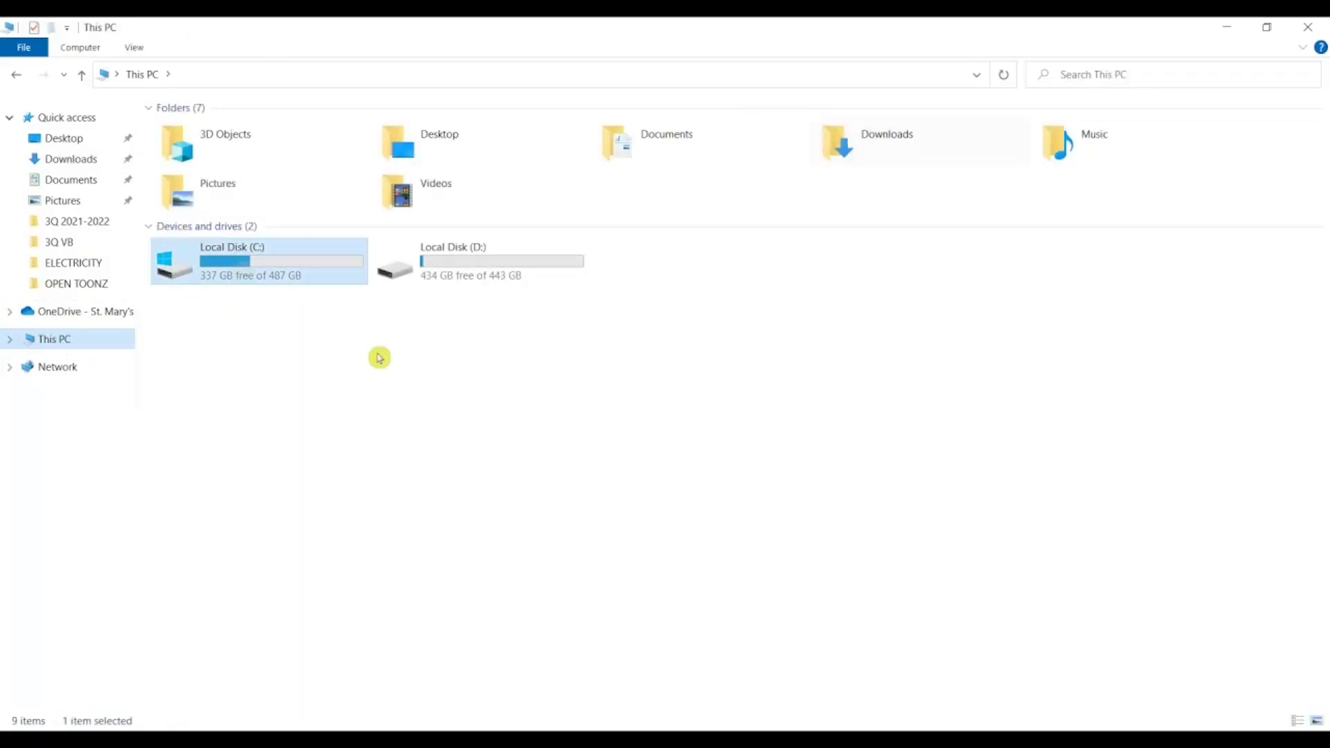
{"action": "double_click", "coordinate": [244, 272]}
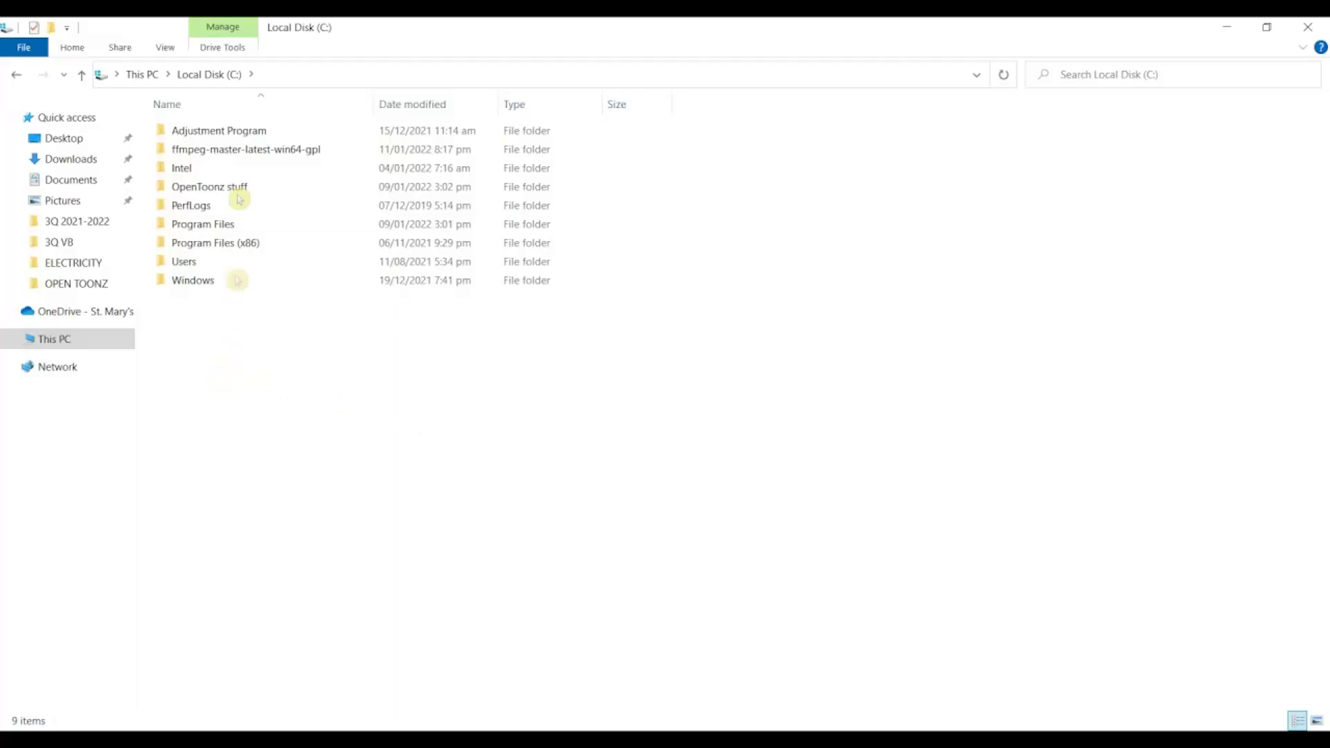
{"action": "left_click", "coordinate": [232, 150]}
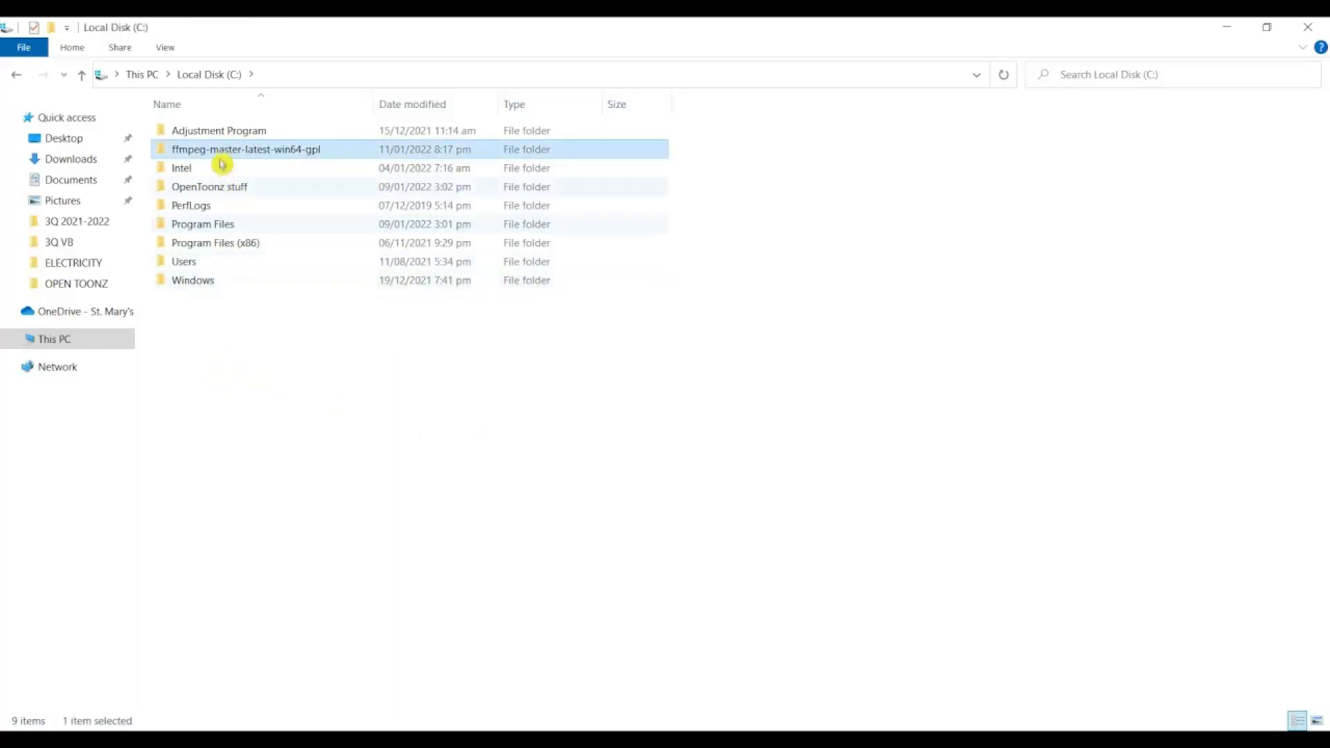
{"action": "mouse_move", "coordinate": [337, 159]}
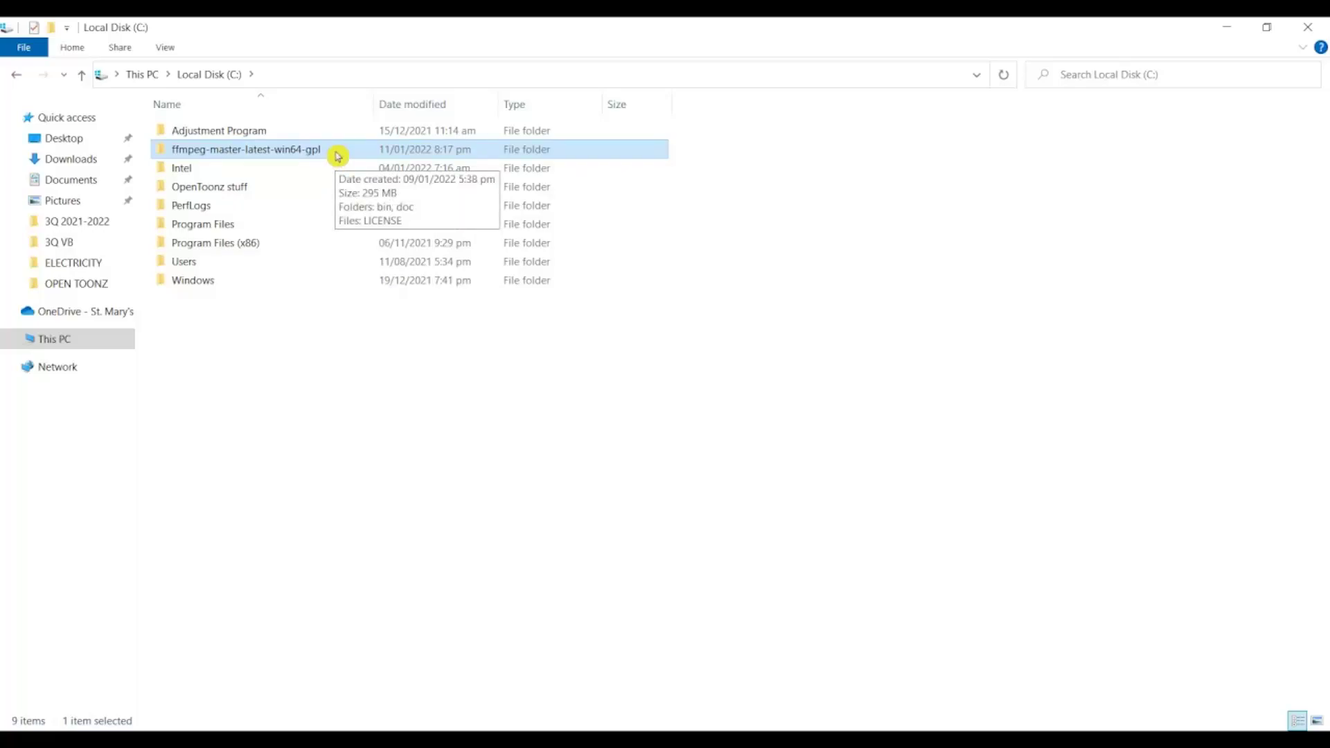
{"action": "double_click", "coordinate": [236, 151]}
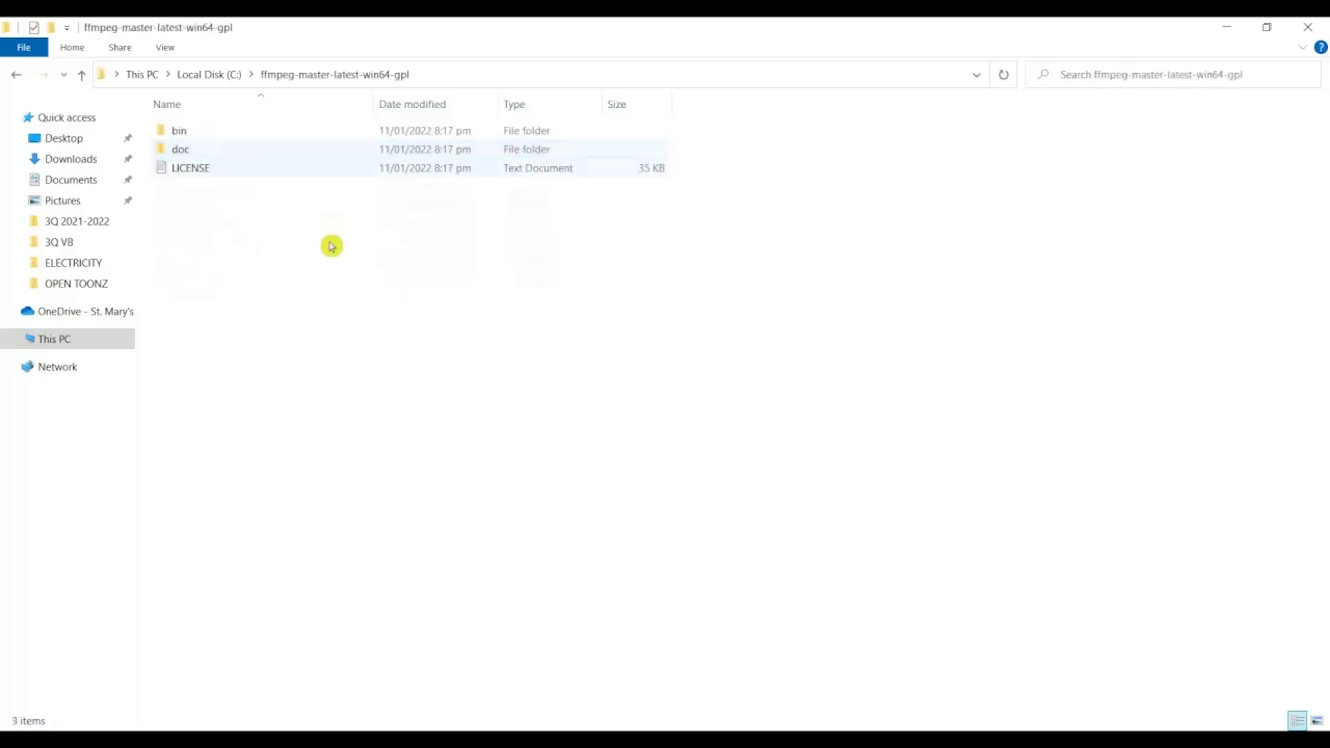
- Open the bin folder inside the FFmpeg folder and select the ffmpeg application file
{"action": "left_click", "coordinate": [210, 132]}
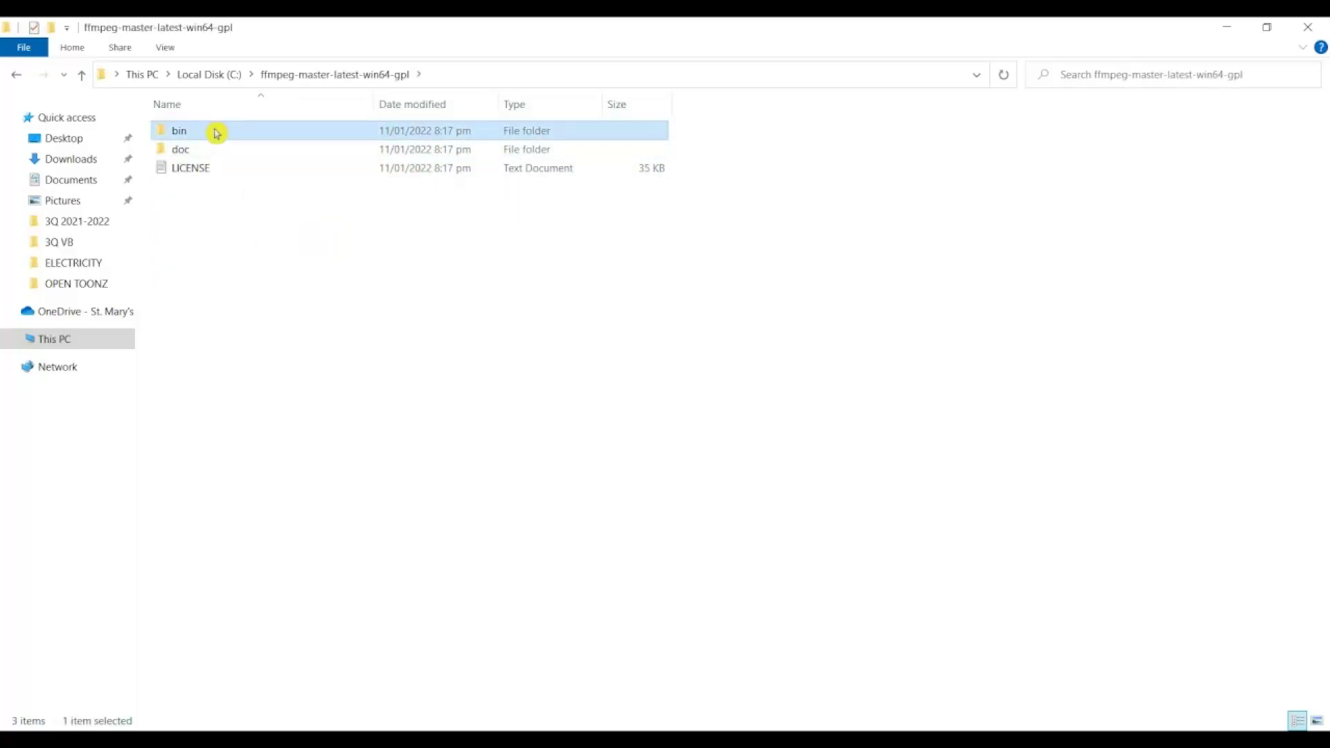
{"action": "double_click", "coordinate": [217, 133]}
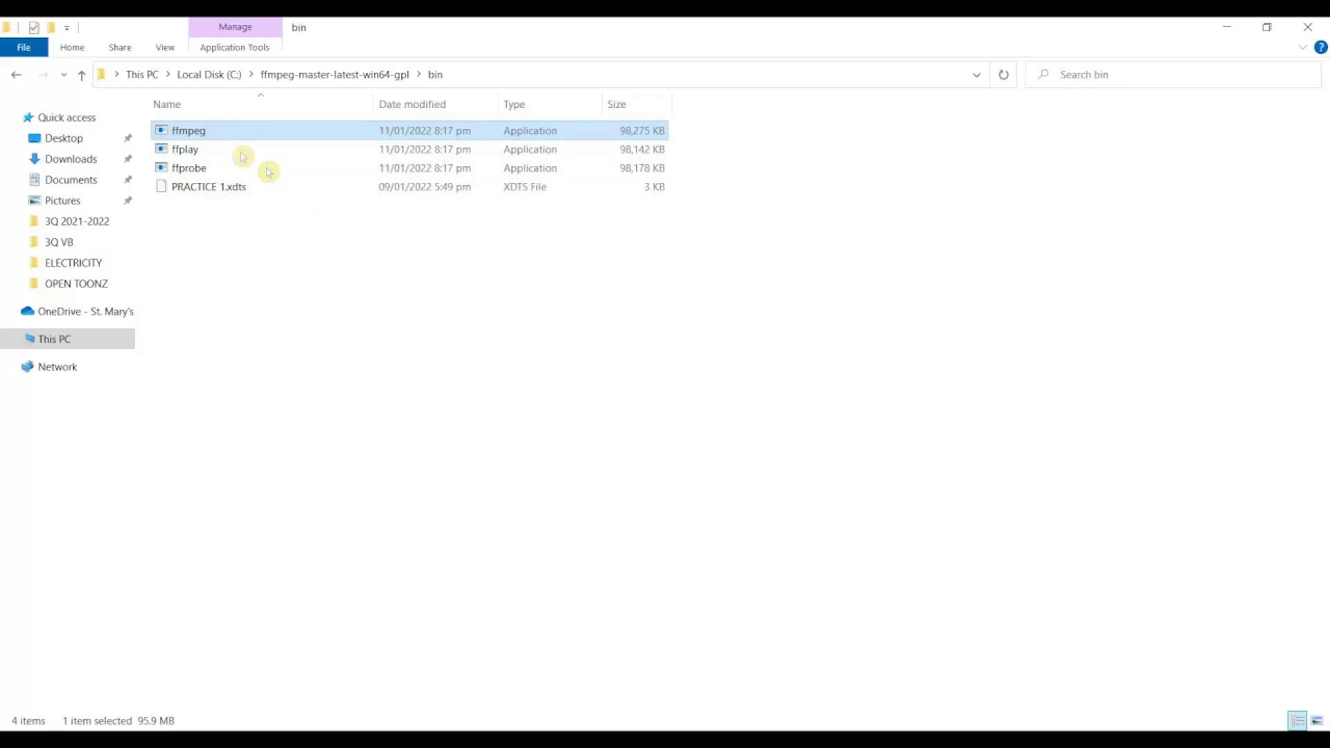
{"action": "double_click", "coordinate": [198, 134]}
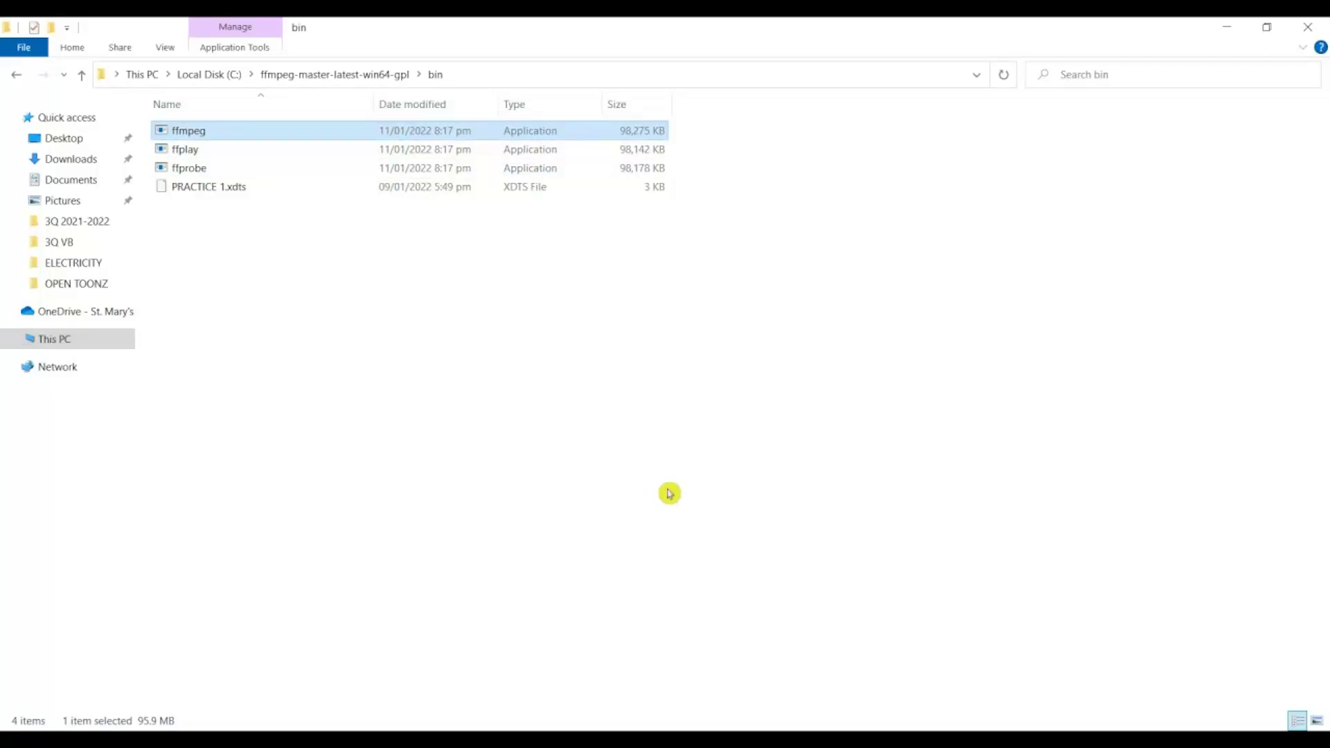
{"action": "left_click", "coordinate": [565, 533]}
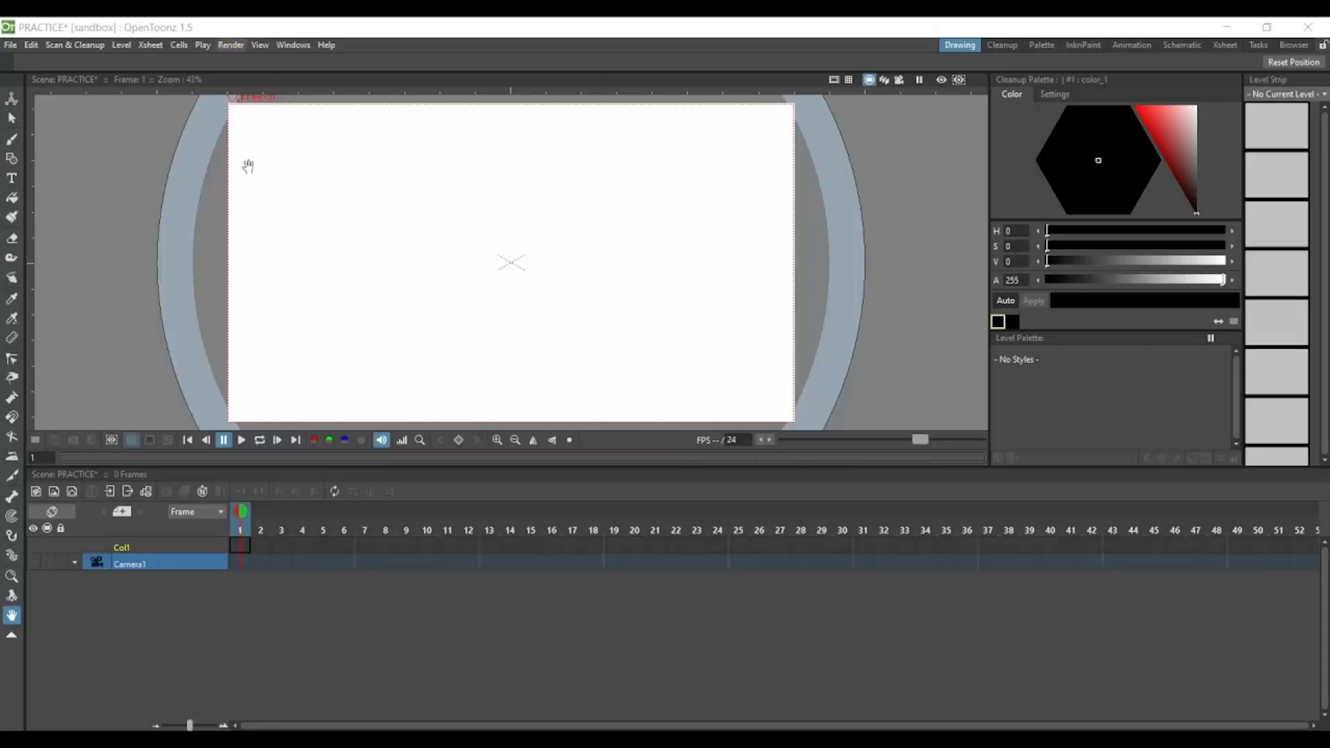
- In the output settings, set the file format of the PRACTICE scene's render to gif
{"action": "left_click", "coordinate": [230, 46]}
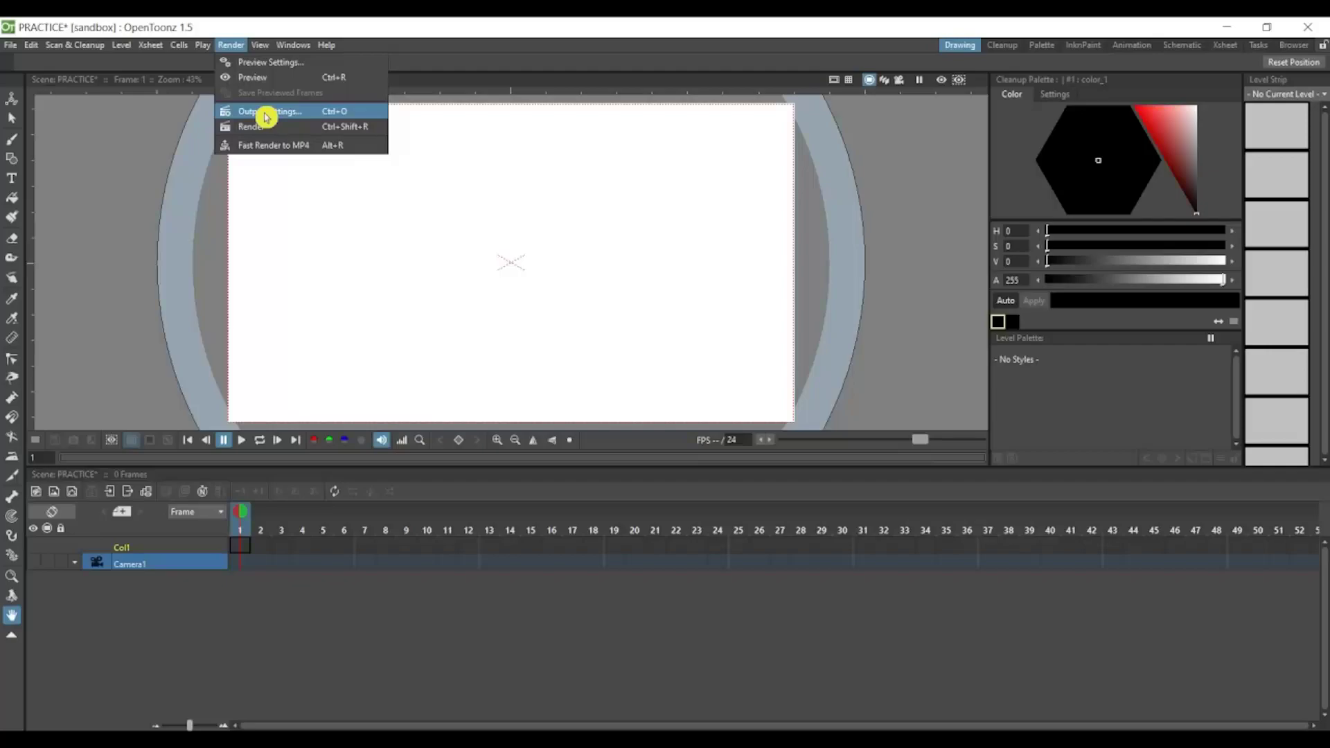
{"action": "left_click", "coordinate": [266, 116]}
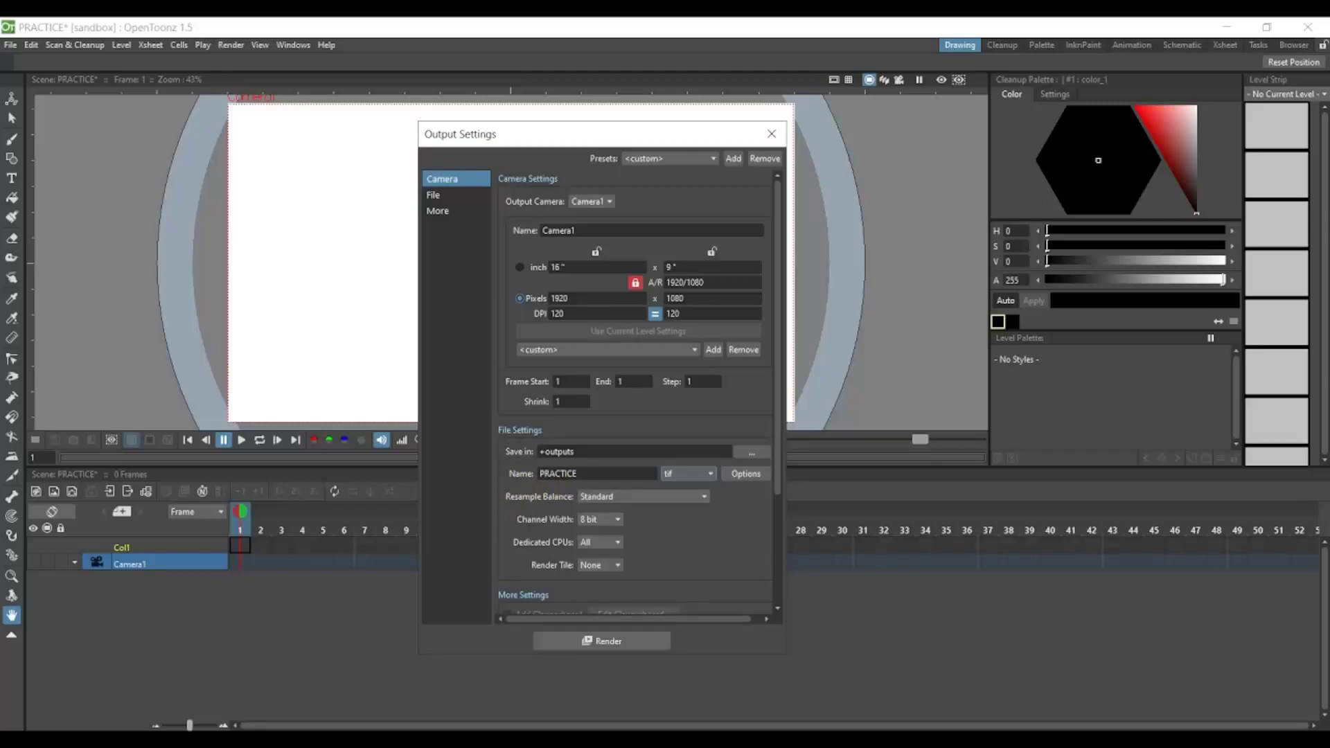
{"action": "double_click", "coordinate": [552, 477]}
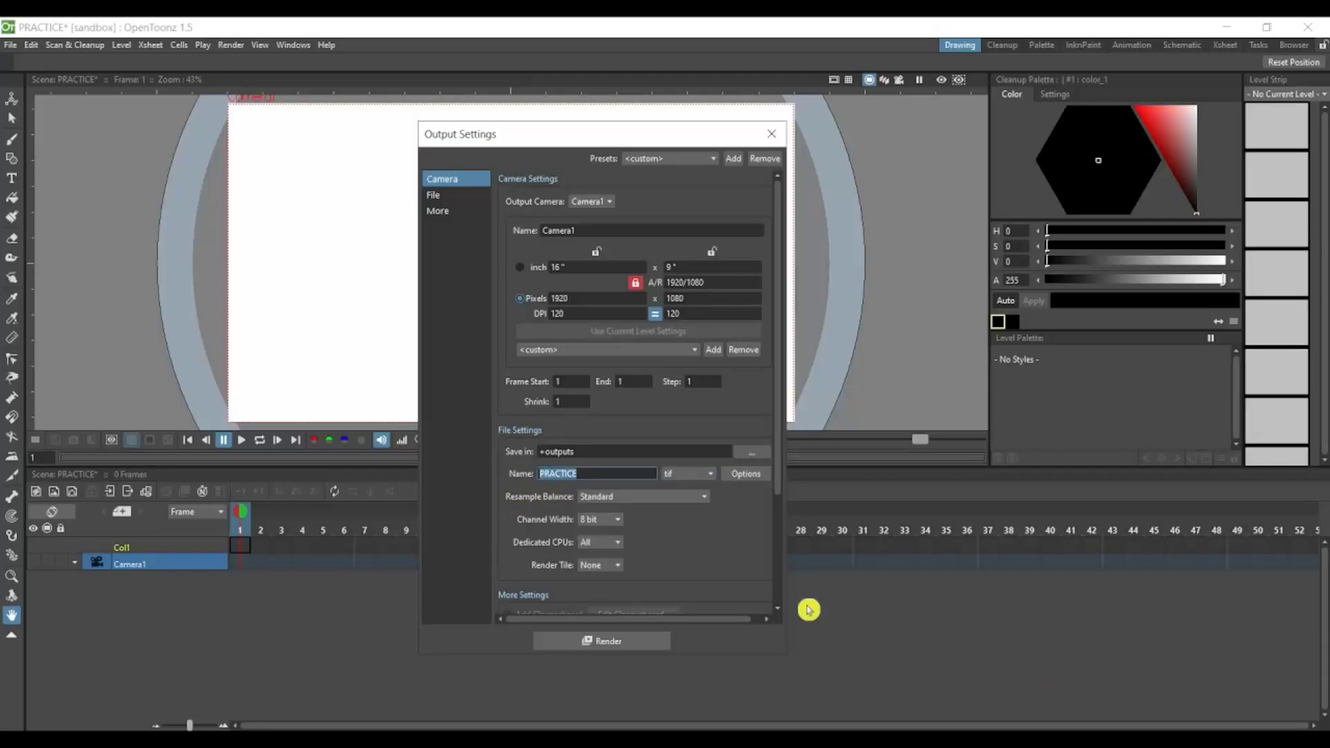
{"action": "left_click", "coordinate": [712, 476]}
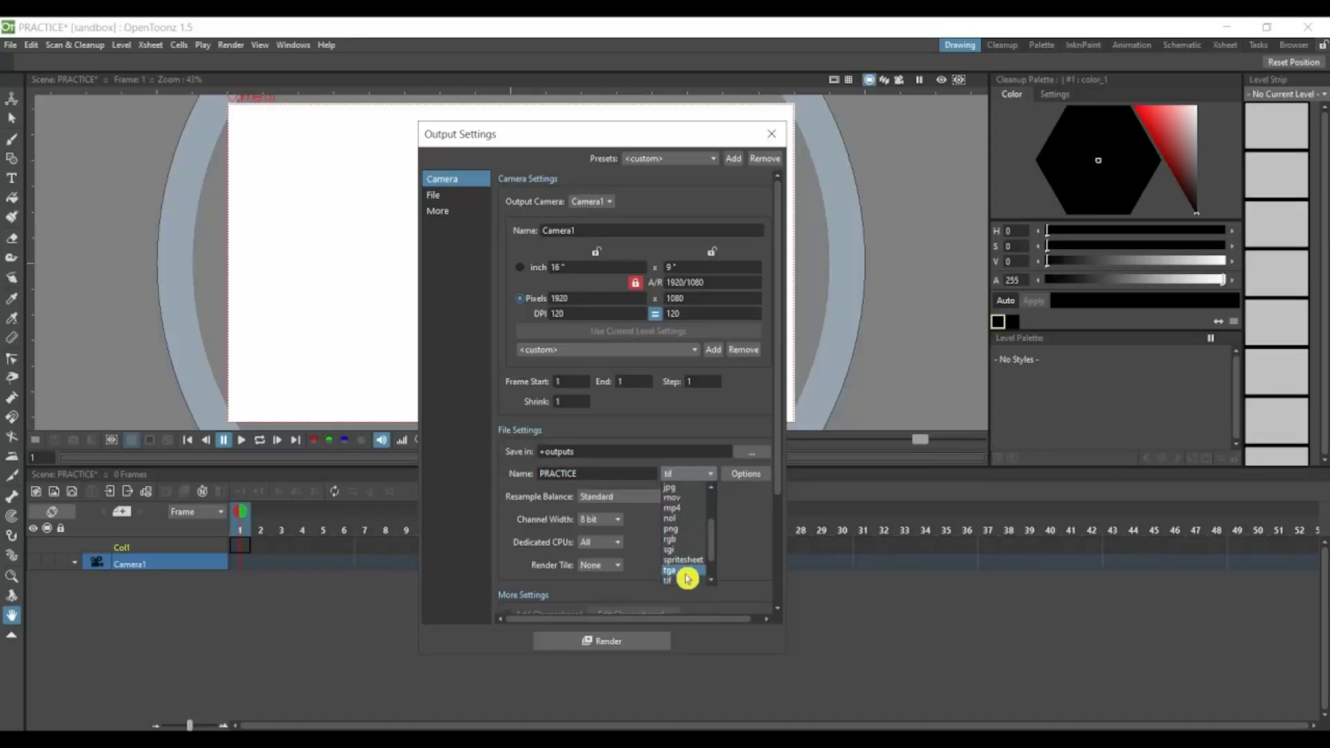
{"action": "scroll", "coordinate": [685, 567], "scroll_direction": "up", "scroll_amount": 1}
{"action": "left_click", "coordinate": [688, 521]}
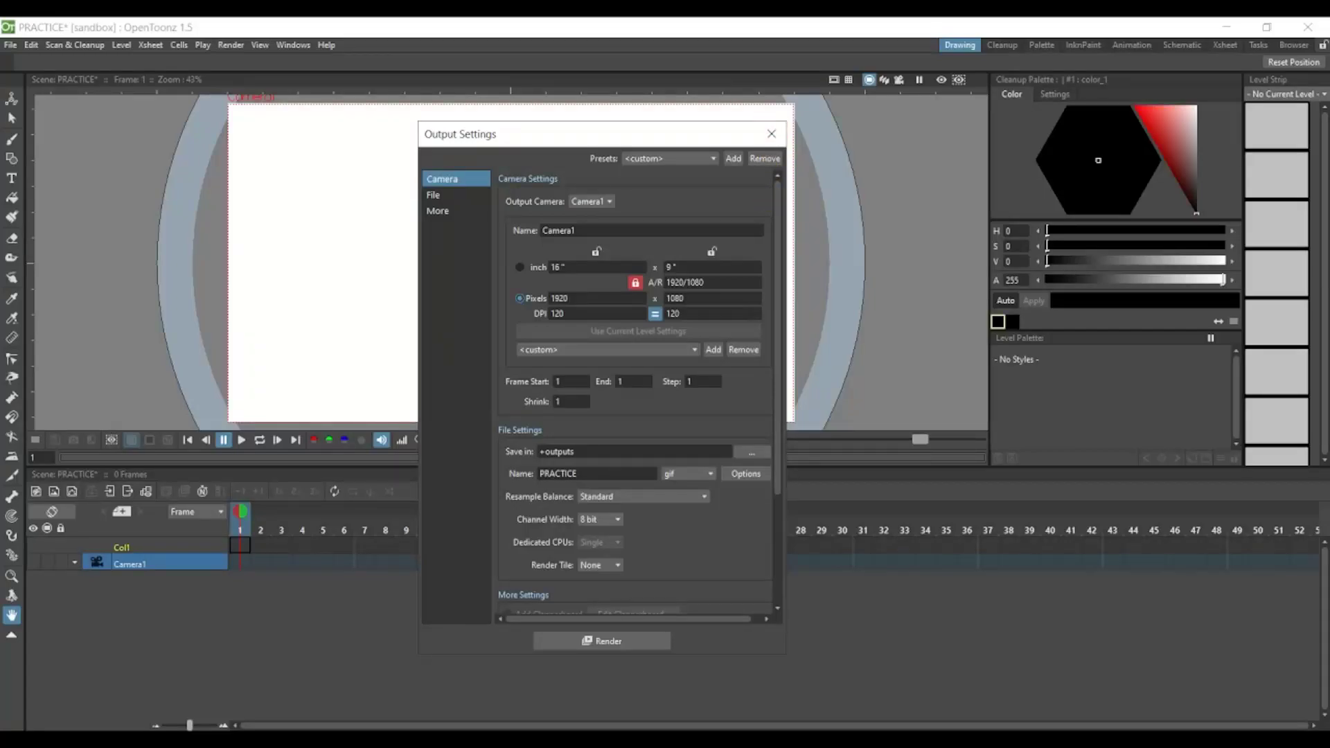
{"action": "left_click", "coordinate": [775, 139]}
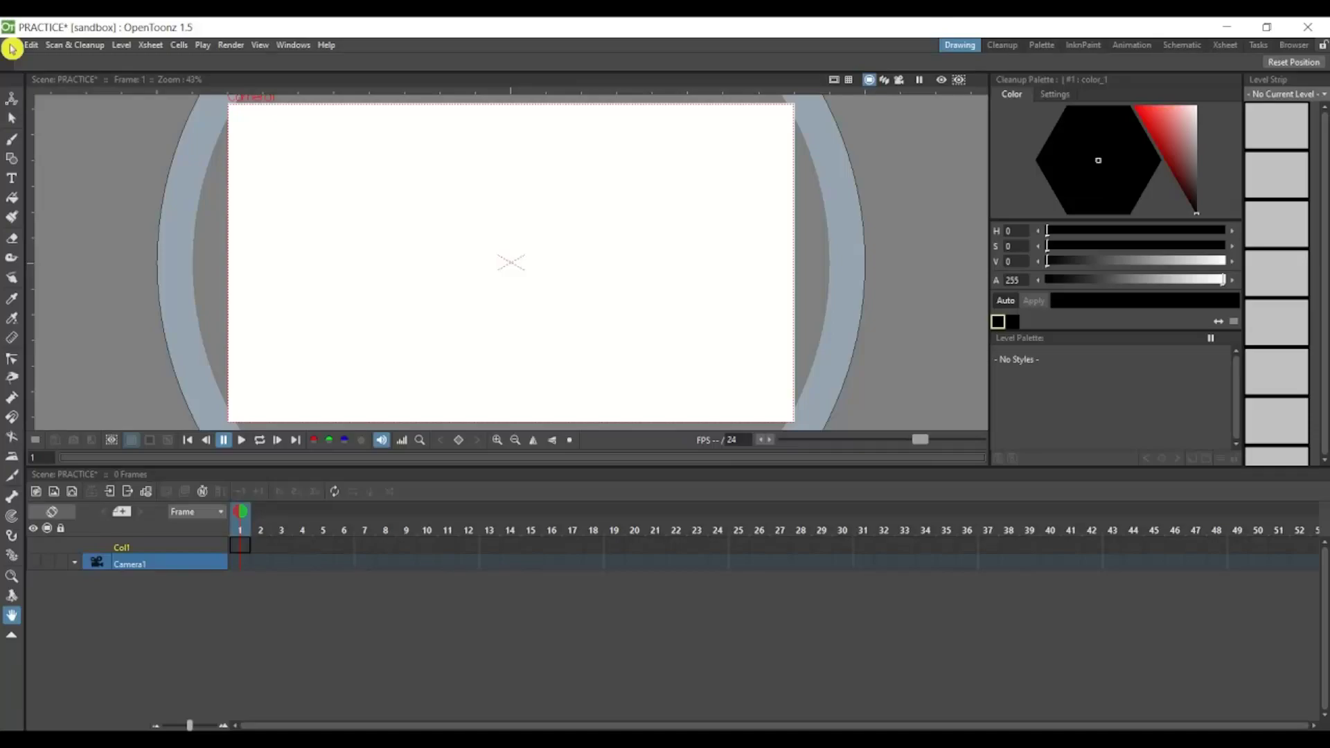
- In the Import/Export preferences, set the FFmpeg path to the folder C:\ffmpeg-master-latest-win64-gpl\bin
{"action": "left_click", "coordinate": [11, 47]}
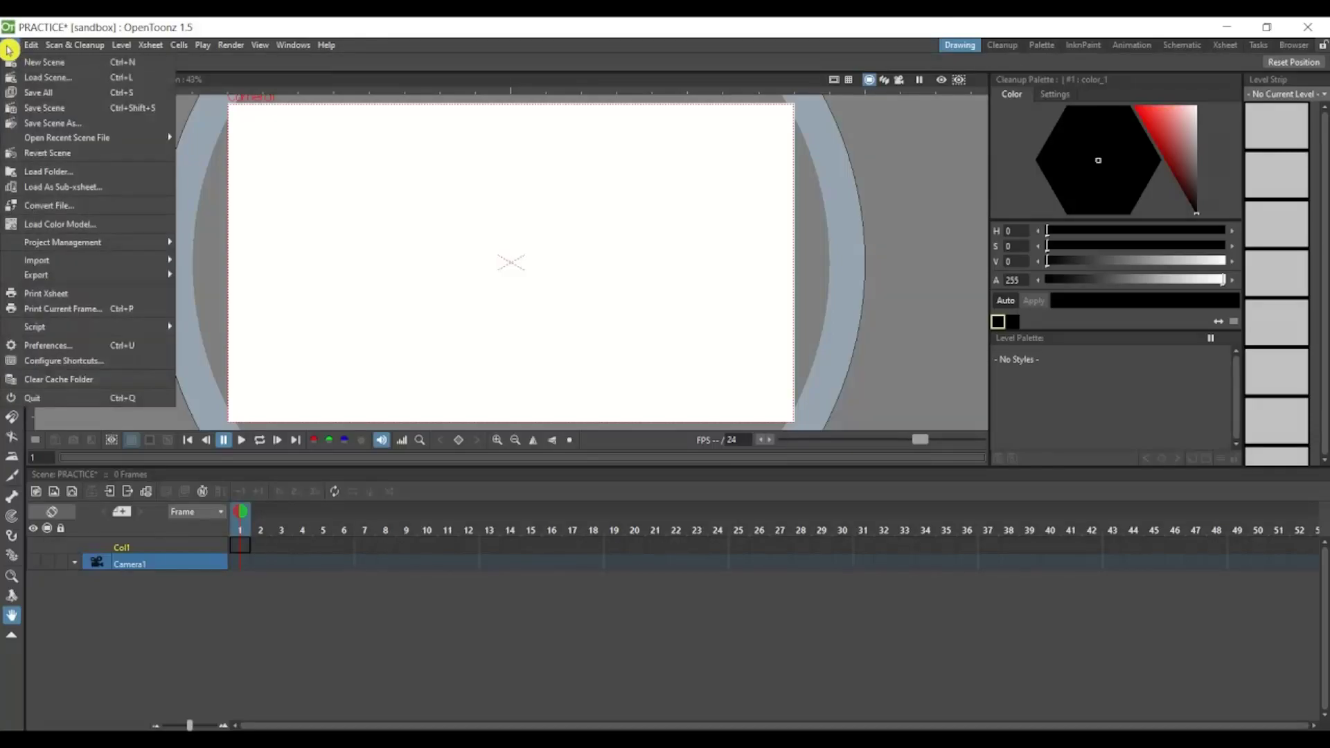
{"action": "left_click", "coordinate": [52, 349]}
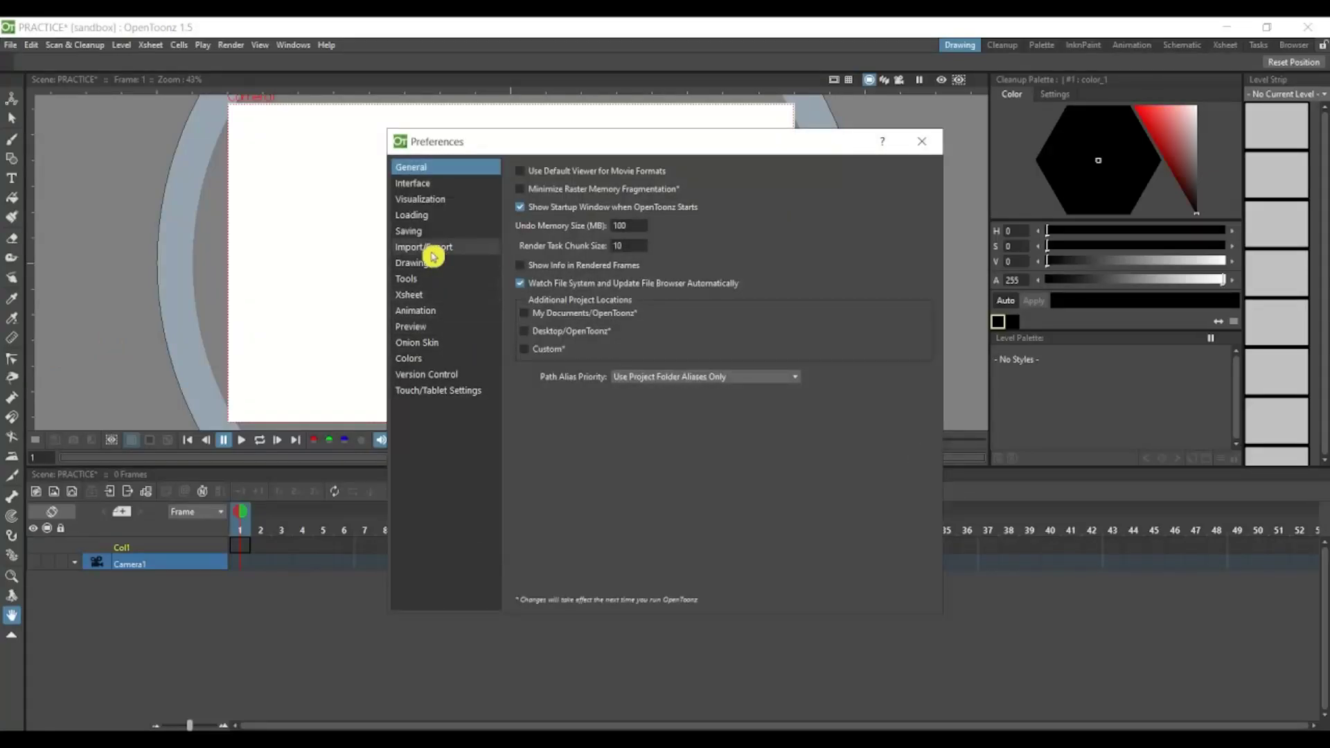
{"action": "left_click", "coordinate": [432, 253]}
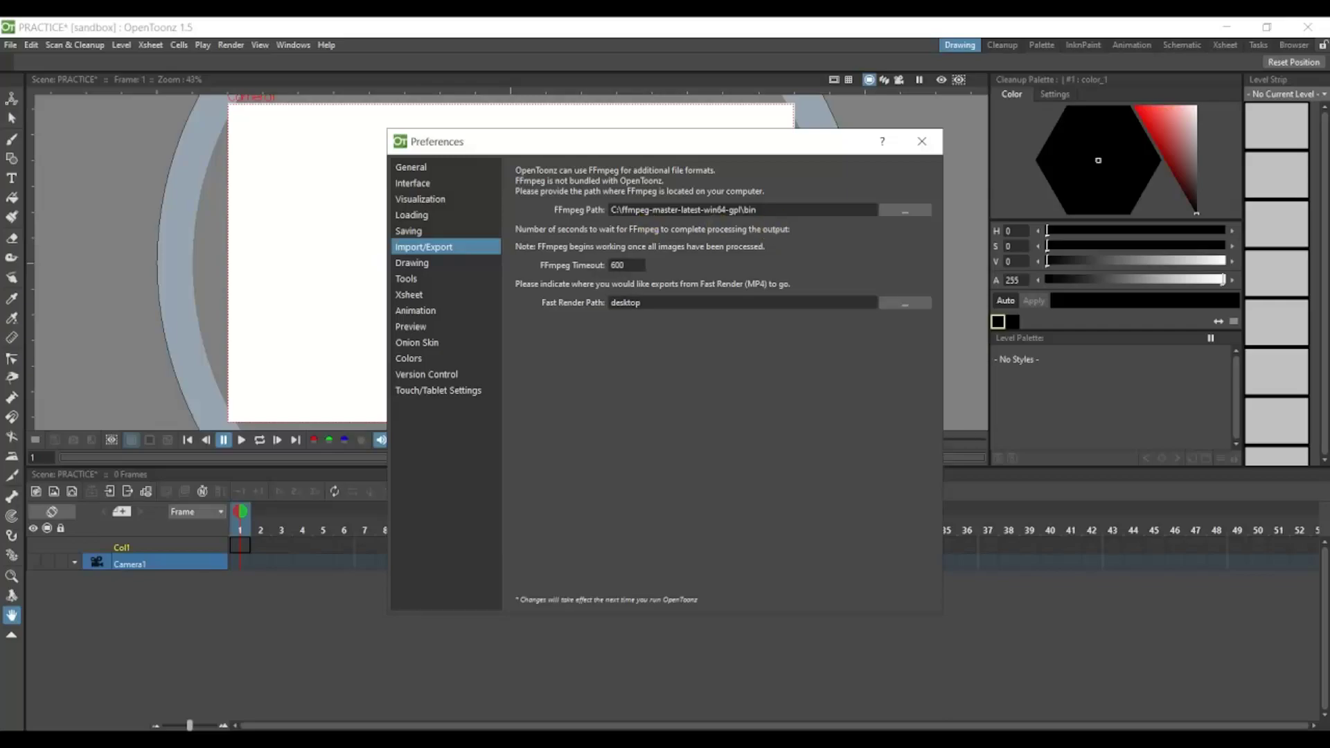
{"action": "triple_click", "coordinate": [720, 209]}
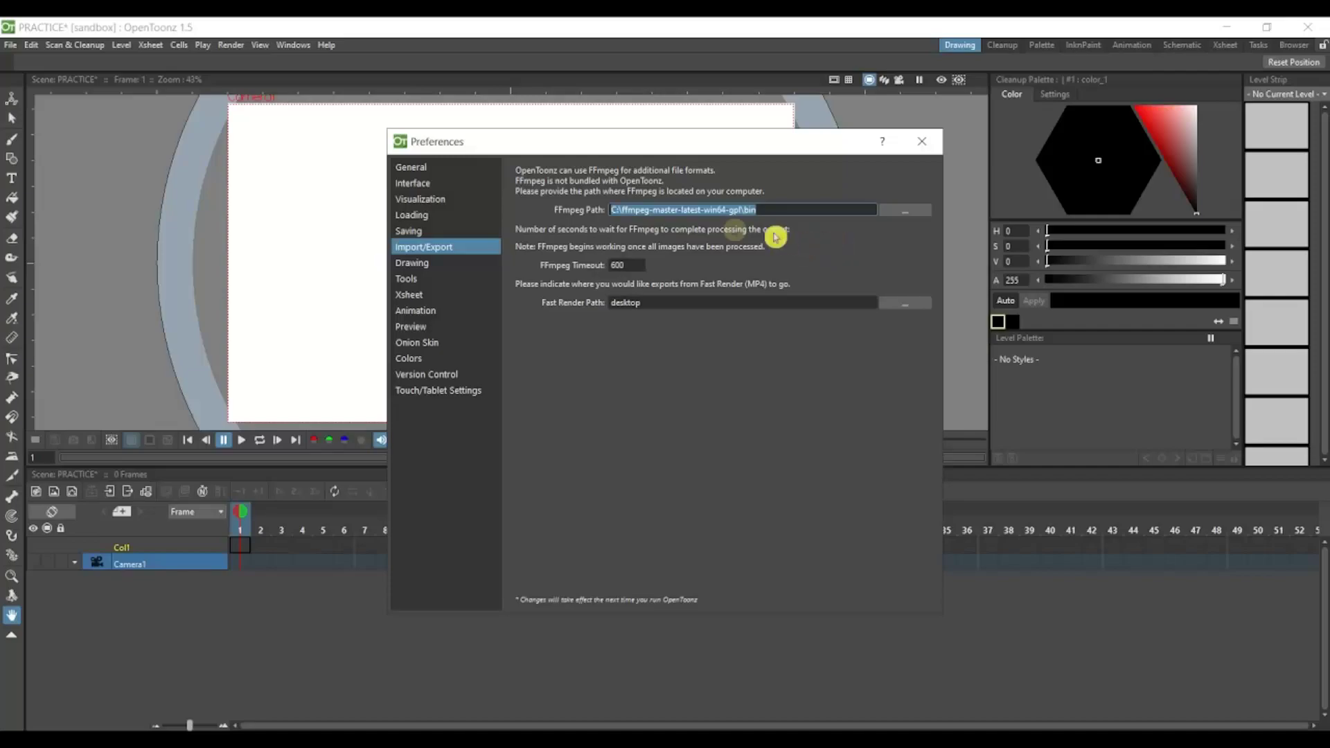
{"action": "left_click", "coordinate": [906, 212]}
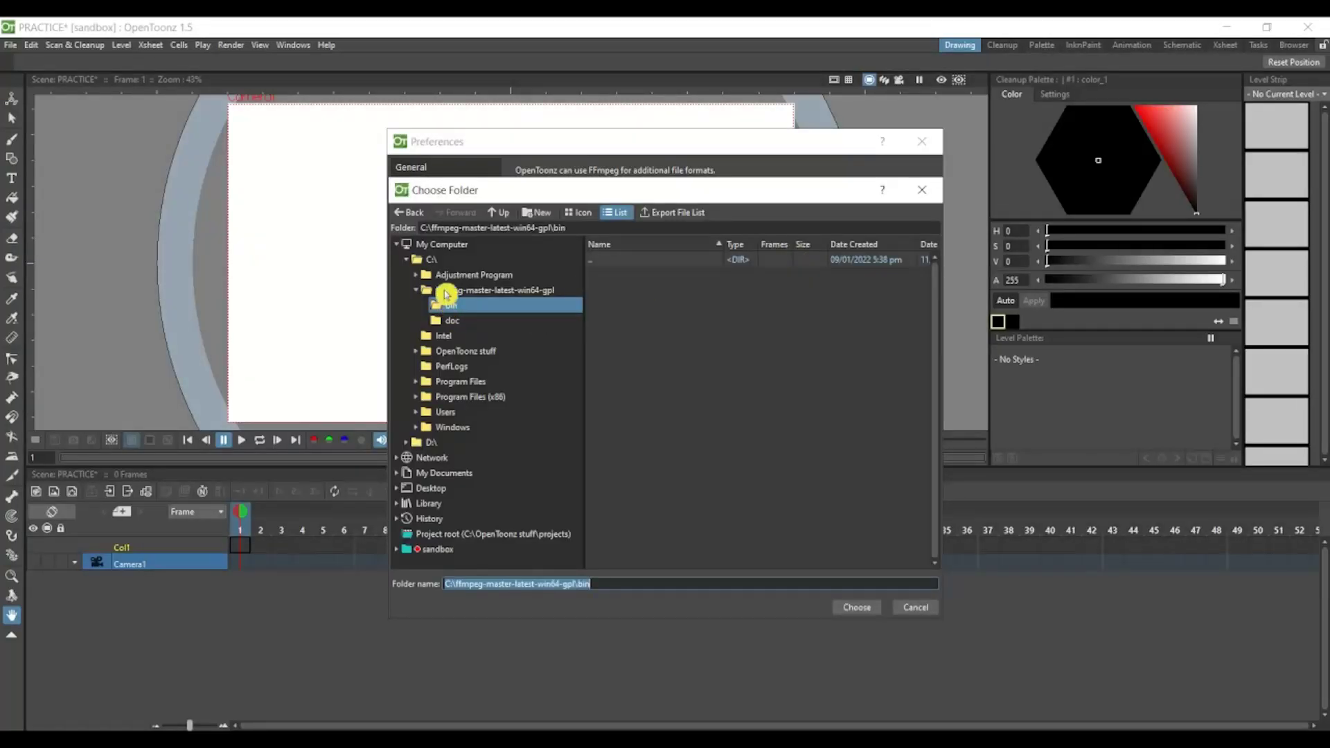
{"action": "double_click", "coordinate": [428, 266]}
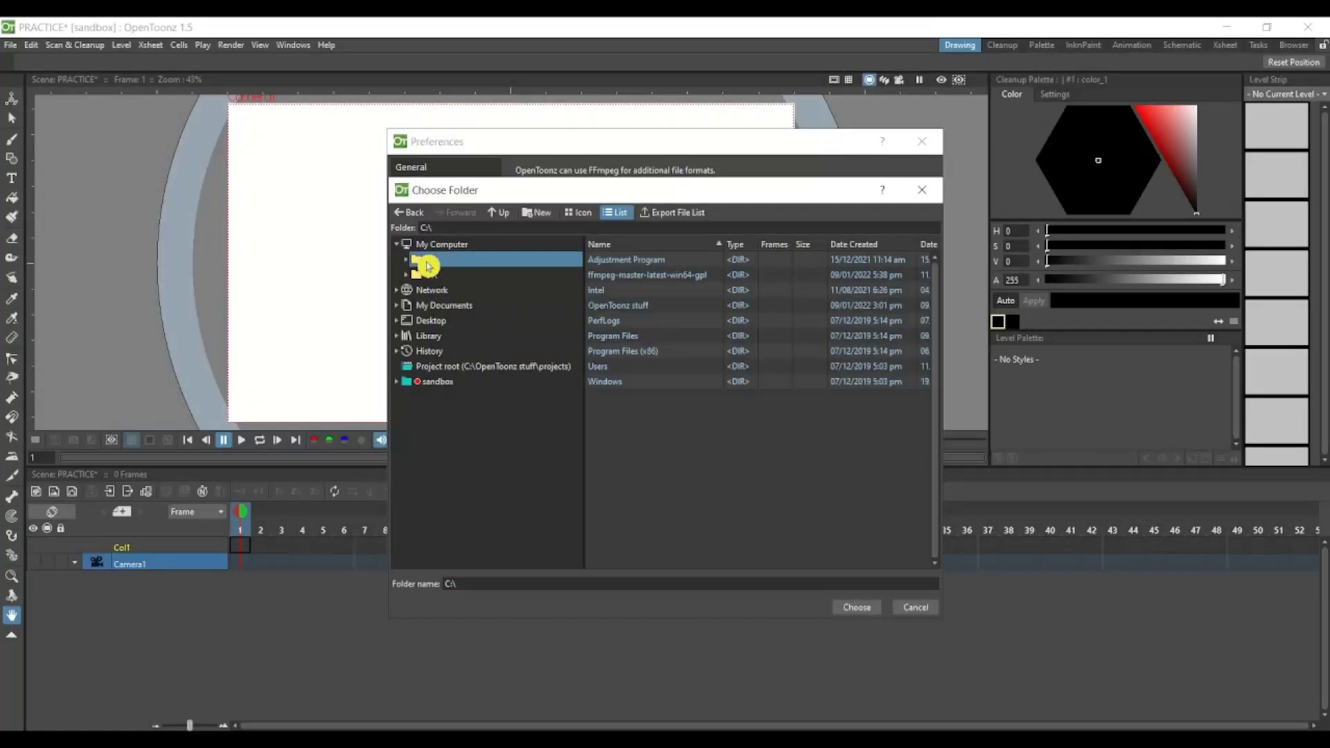
{"action": "double_click", "coordinate": [428, 265]}
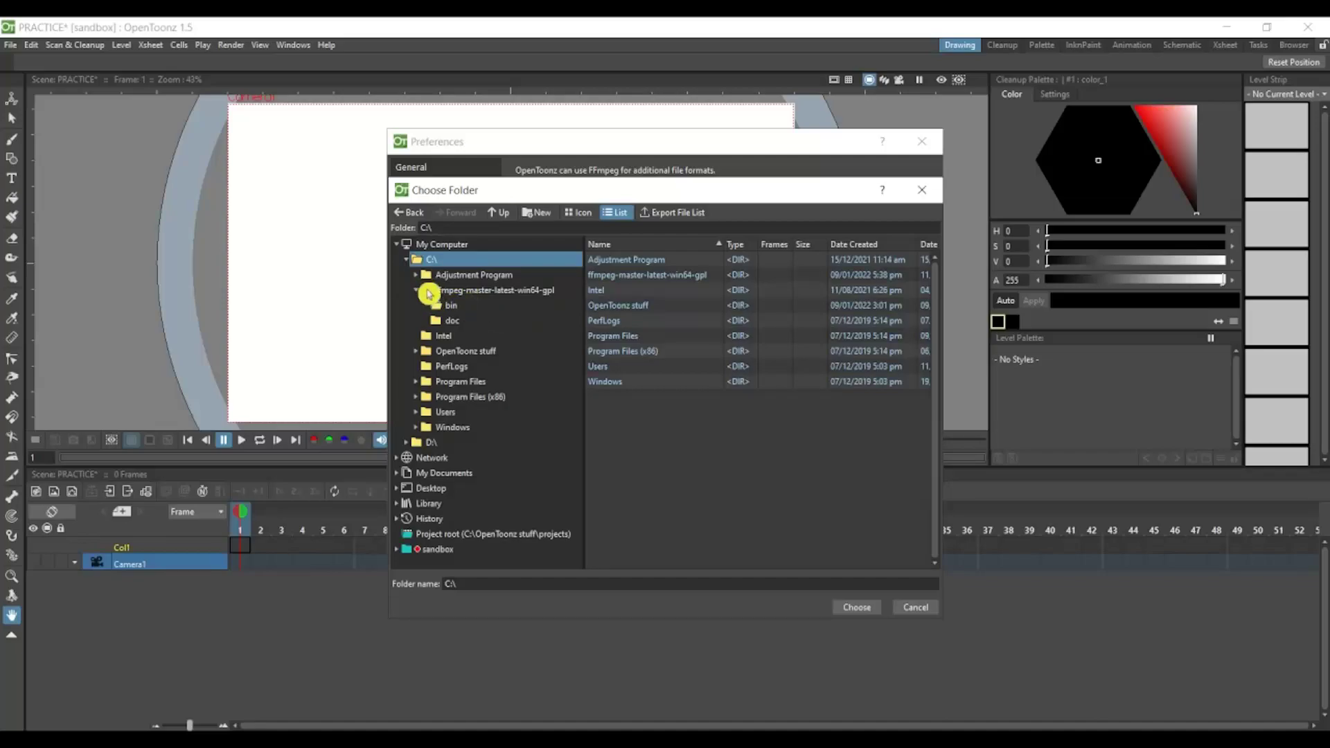
{"action": "double_click", "coordinate": [435, 291]}
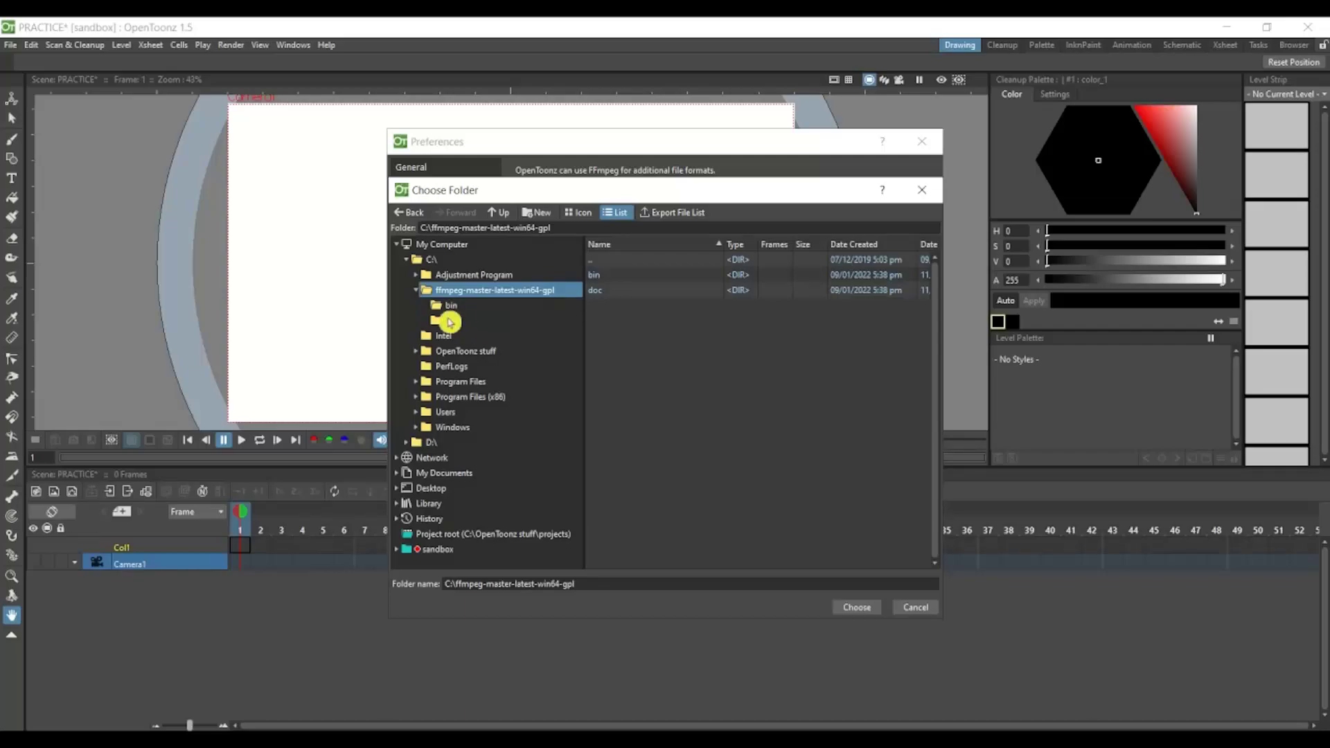
{"action": "left_click", "coordinate": [447, 305]}
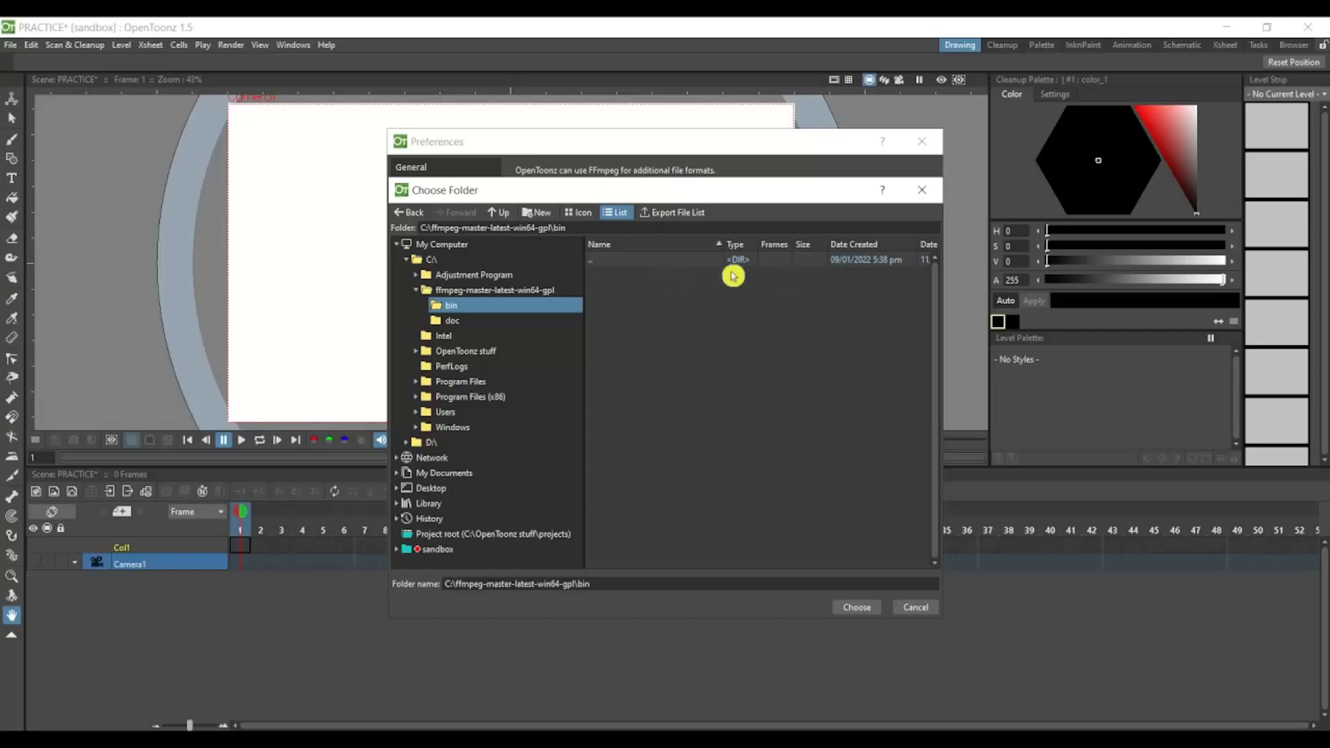
{"action": "left_click", "coordinate": [856, 608]}
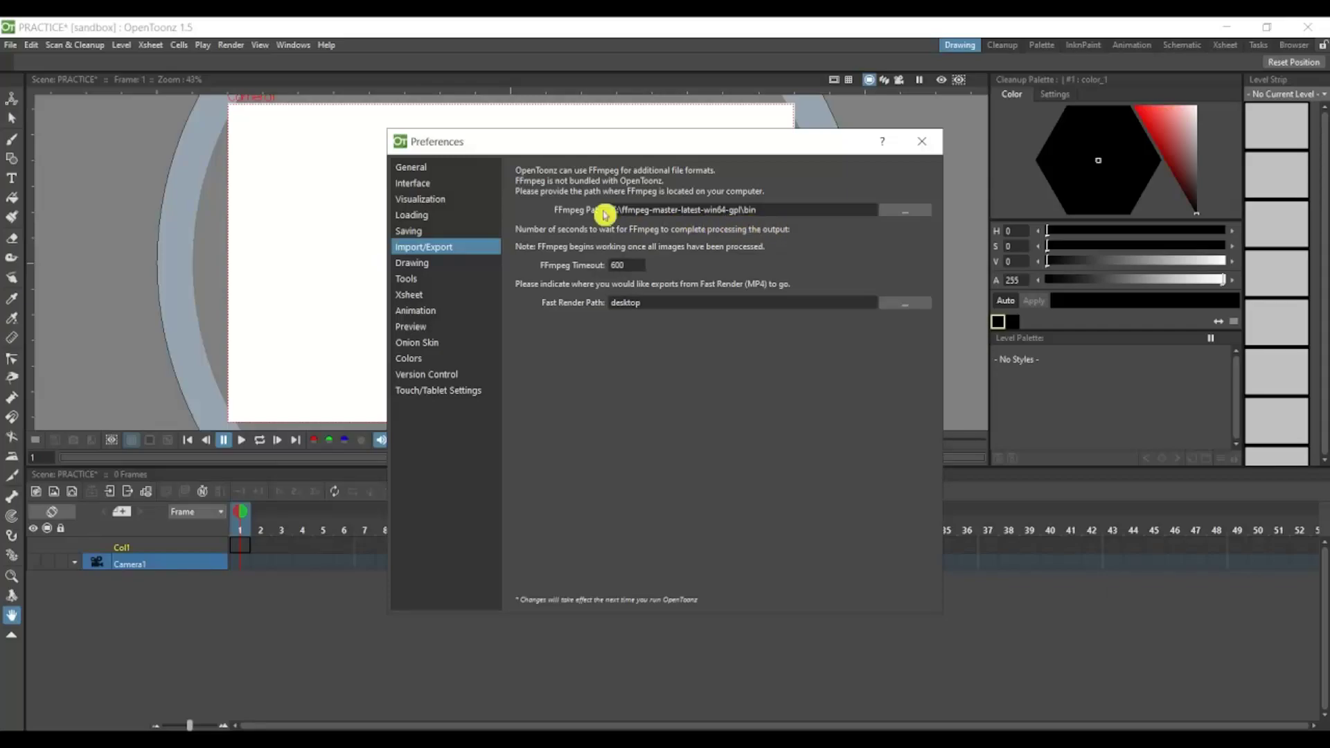
{"action": "left_click", "coordinate": [928, 147]}
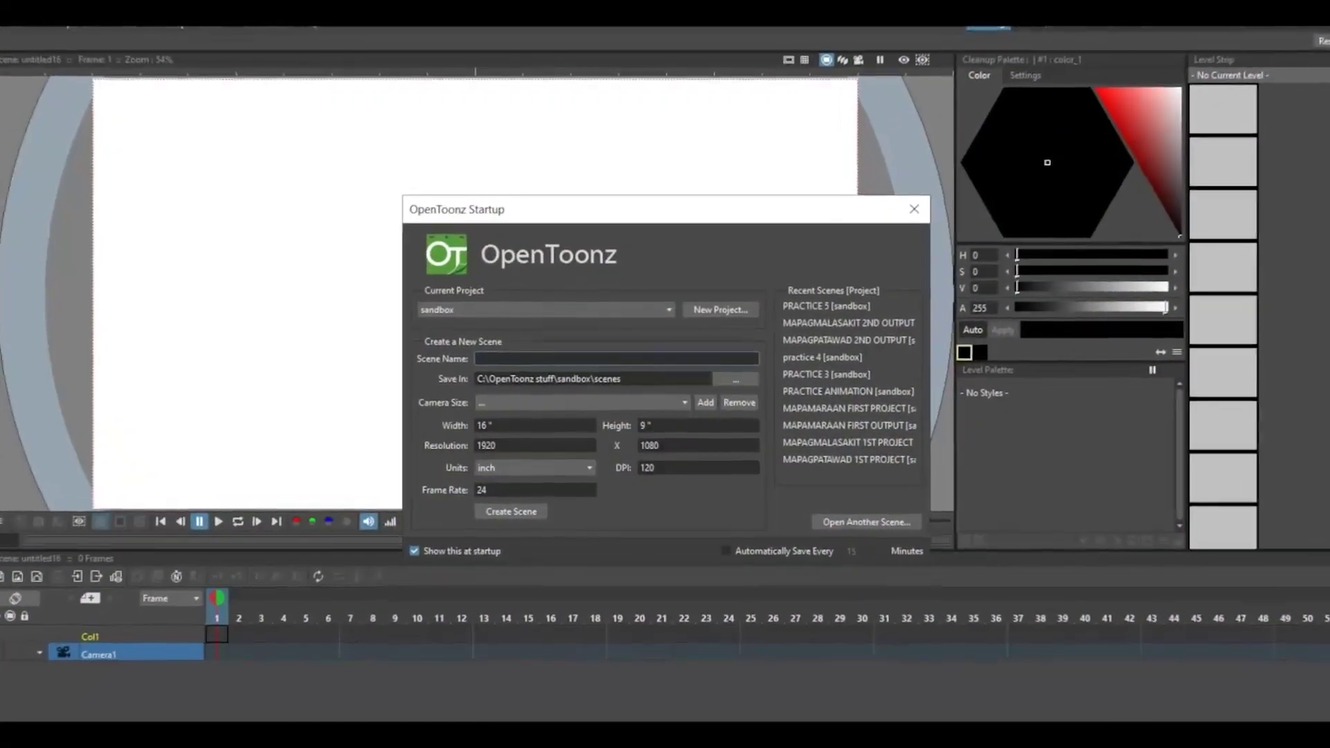
- Create a new scene named PRACTICE A in the sandbox project
{"action": "type", "text": "PRACT"}
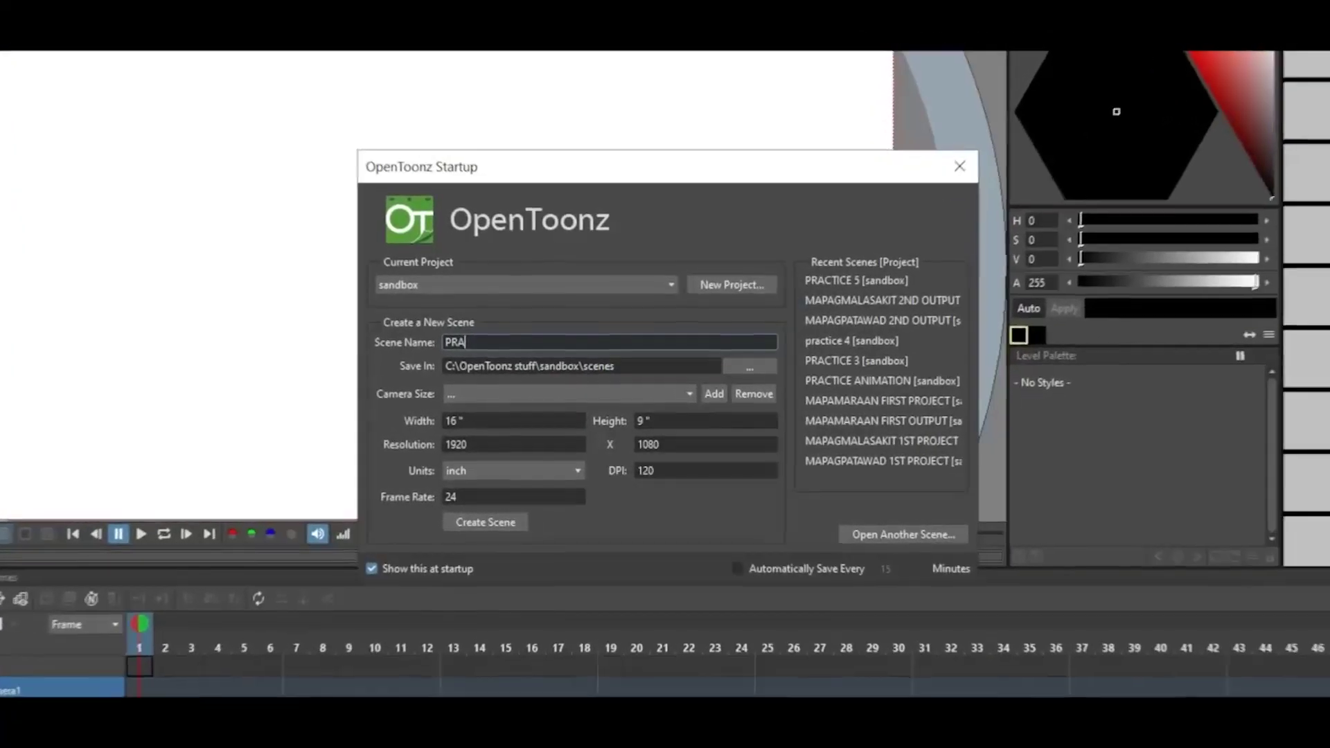
{"action": "type", "text": "ICE A"}
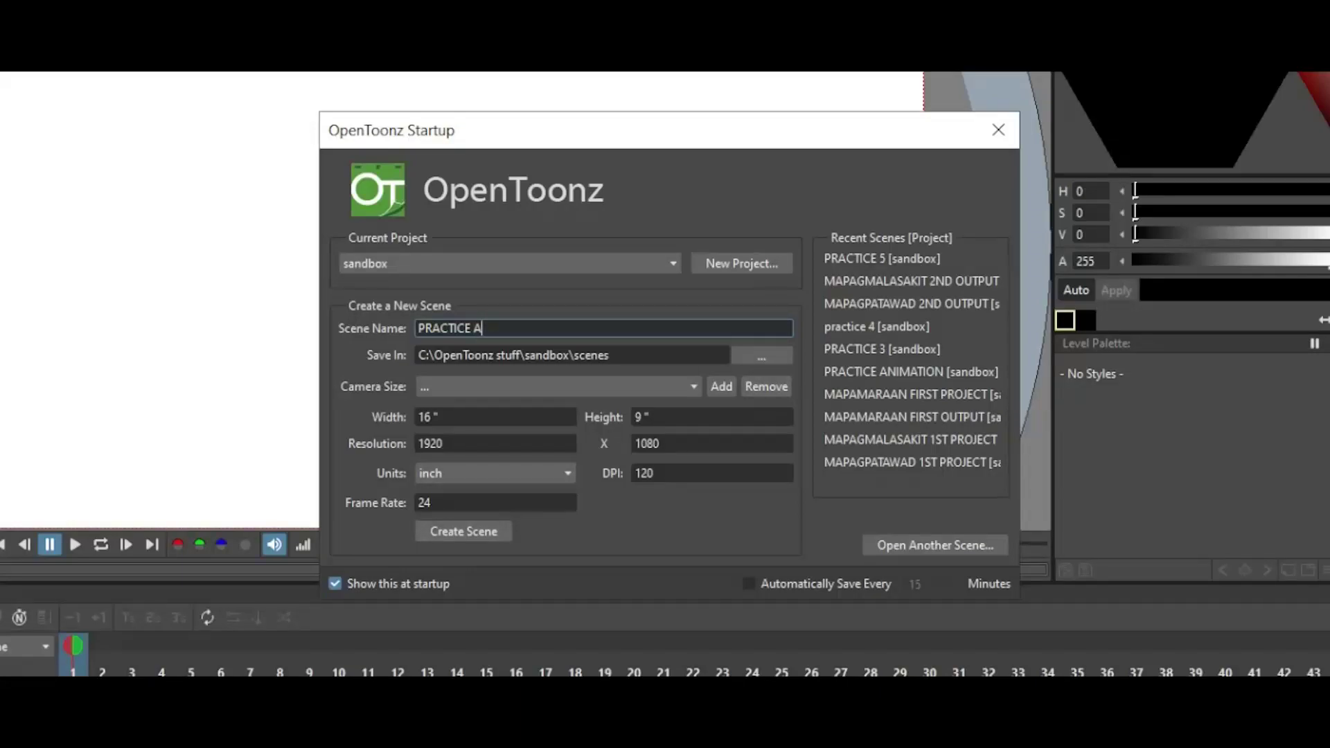
{"action": "key", "text": "Return"}
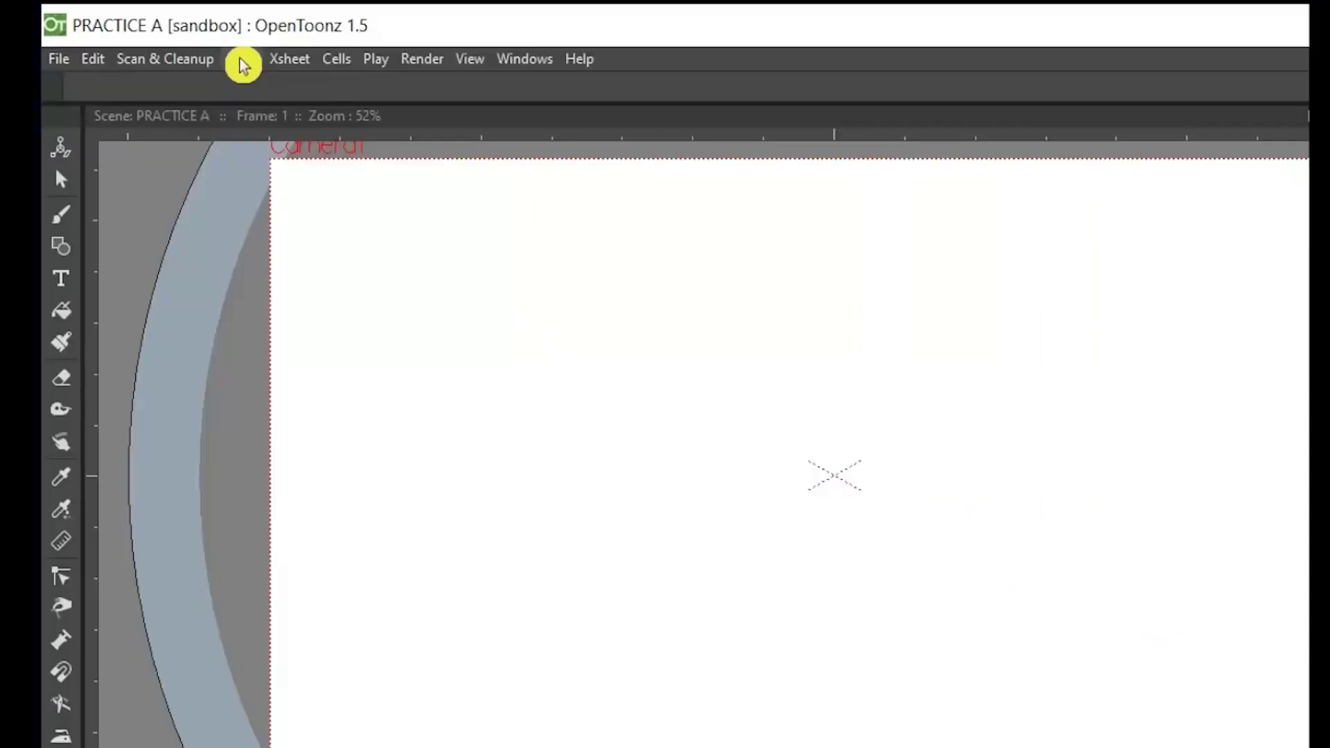
- Create a new Toonz vector level named RECTANGLE
{"action": "left_click", "coordinate": [134, 49]}
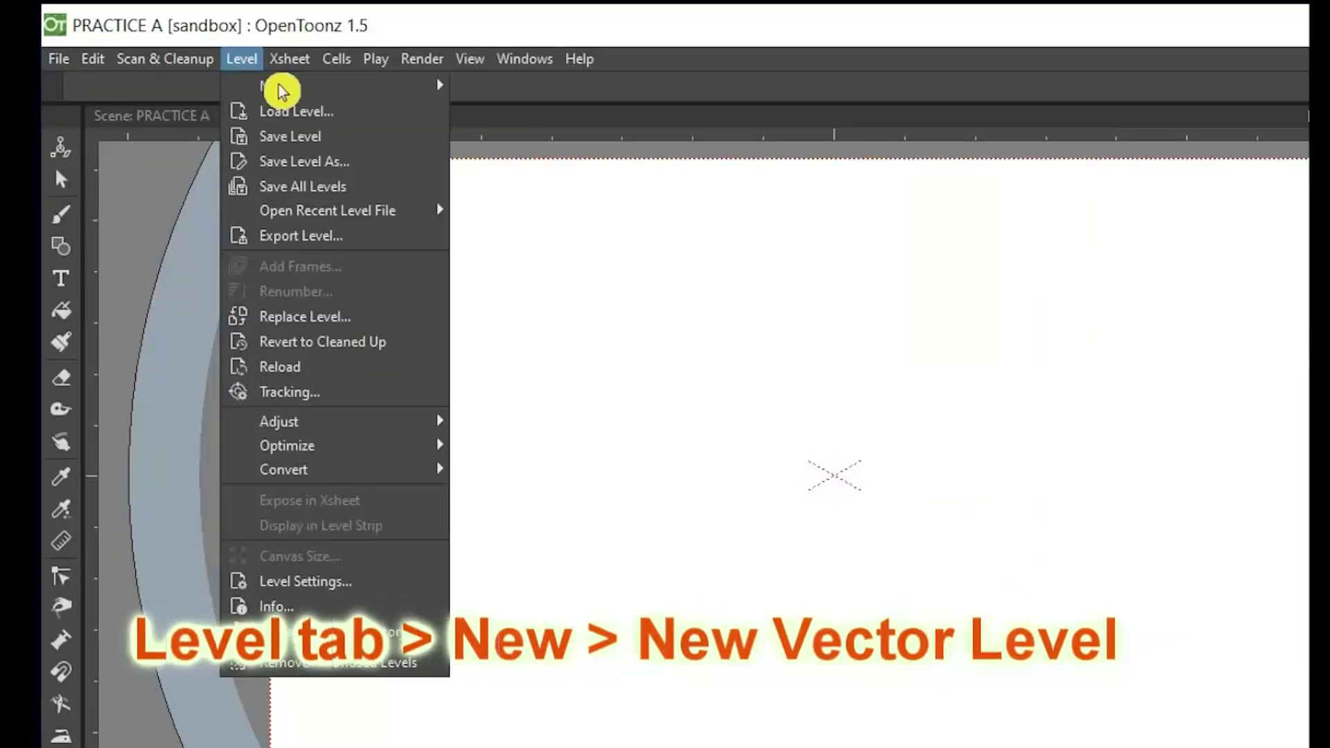
{"action": "mouse_move", "coordinate": [277, 92]}
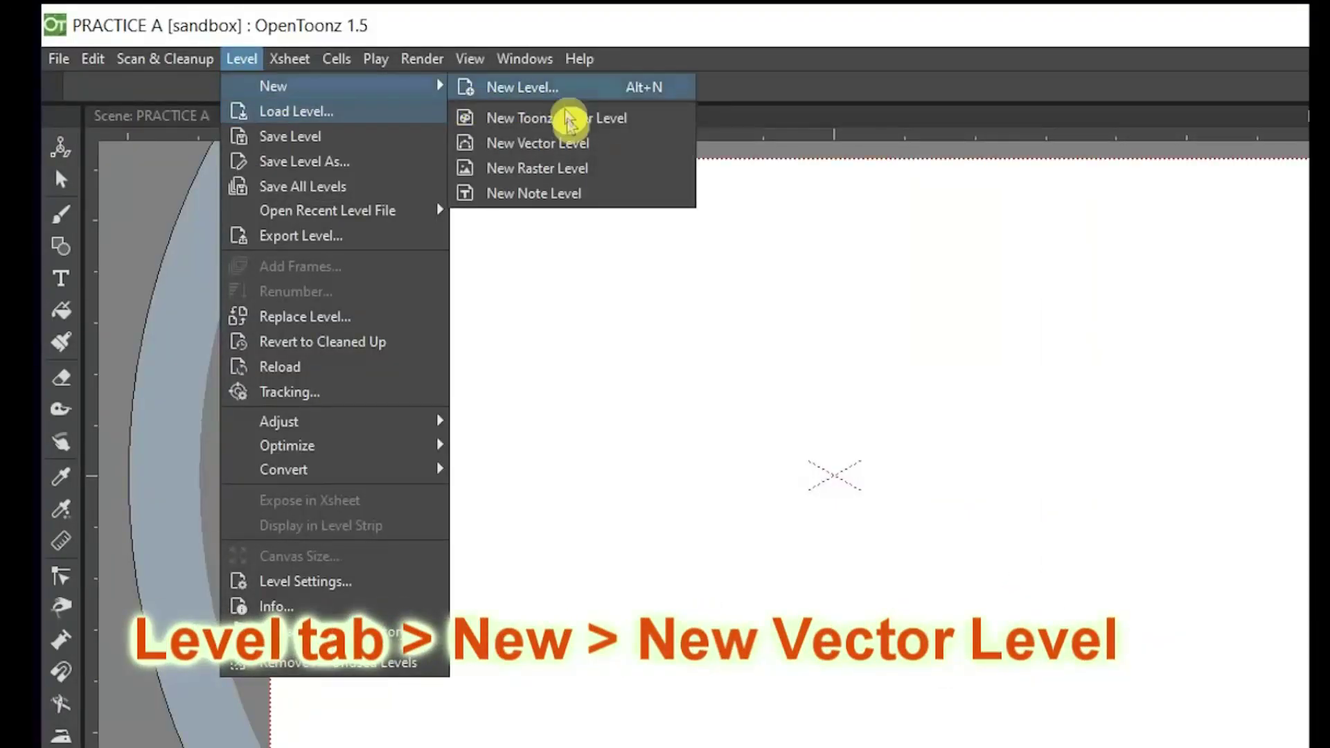
{"action": "left_click", "coordinate": [573, 145]}
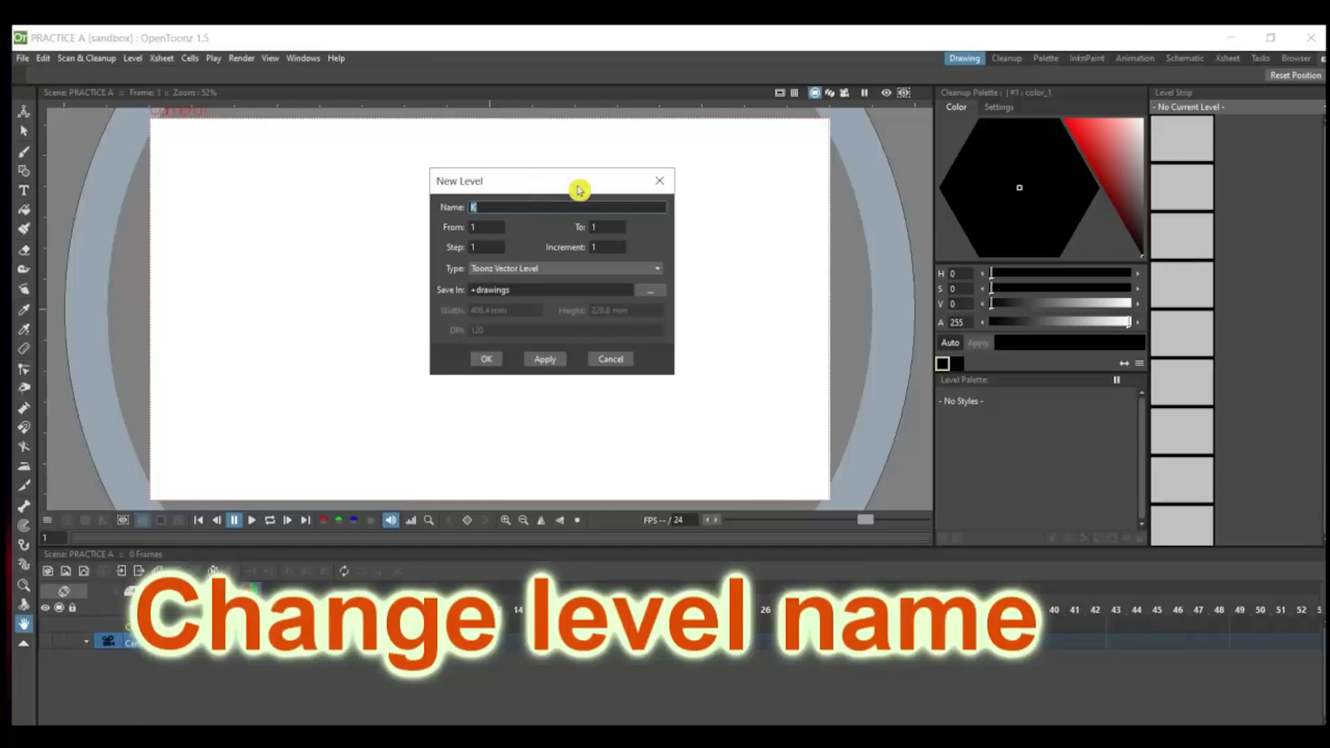
{"action": "left_click_drag", "start_coordinate": [579, 190], "coordinate": [621, 192]}
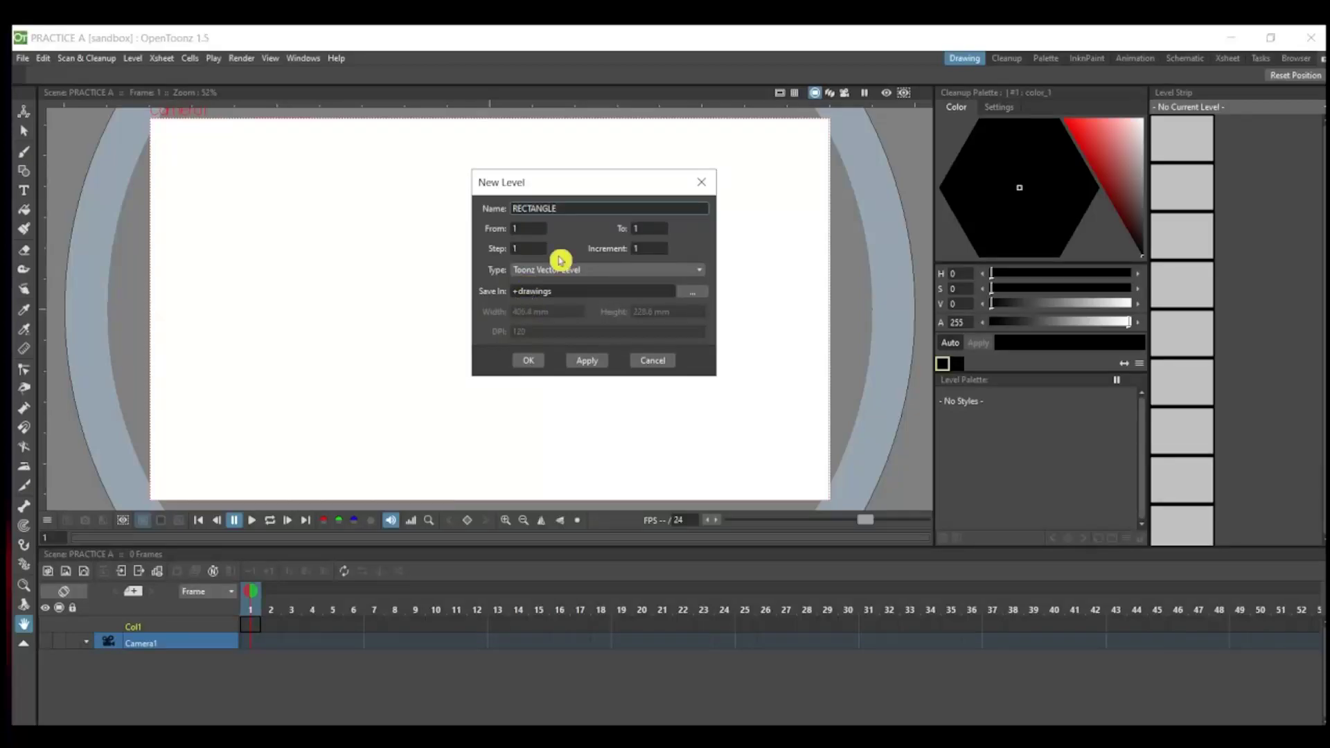
{"action": "left_click", "coordinate": [526, 361]}
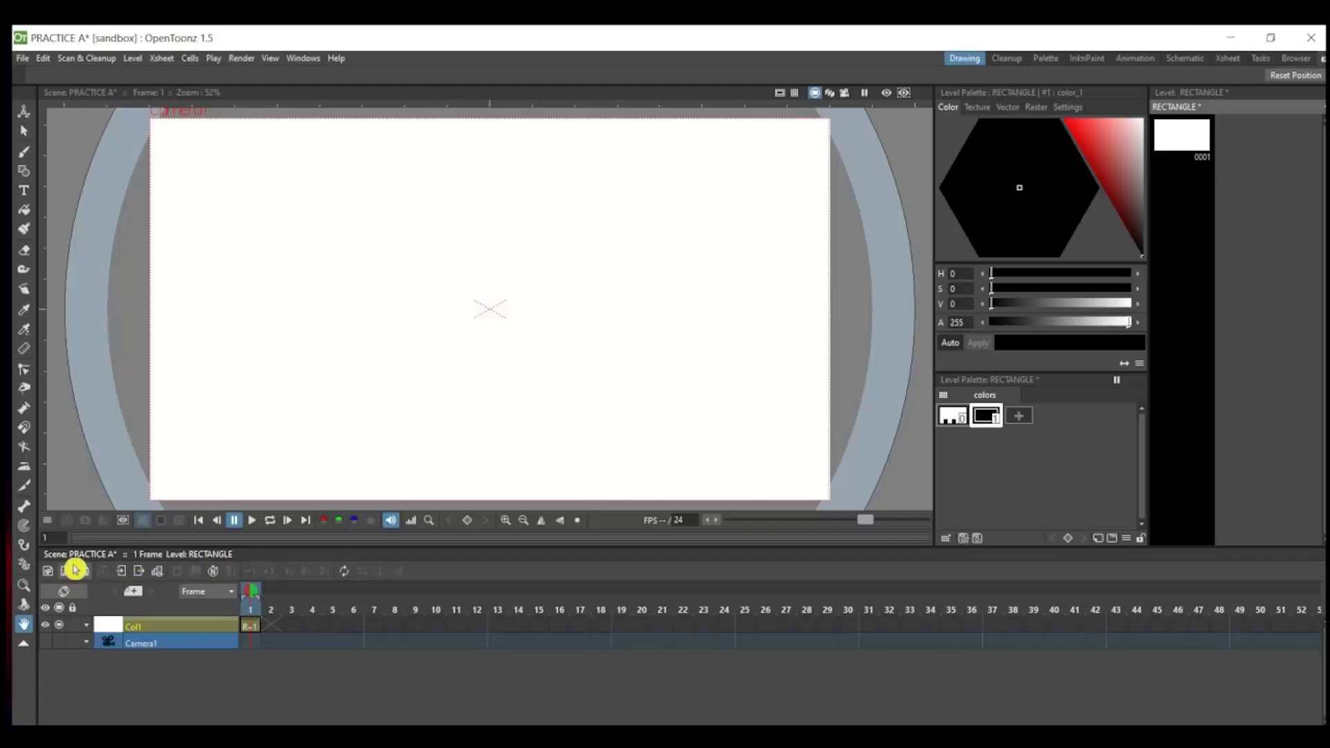
- In frame 1 of Col1, draw a small horizontal rectangle near the camera frame's left edge using the Geometric tool's Rectangle shape
{"action": "left_click", "coordinate": [251, 627]}
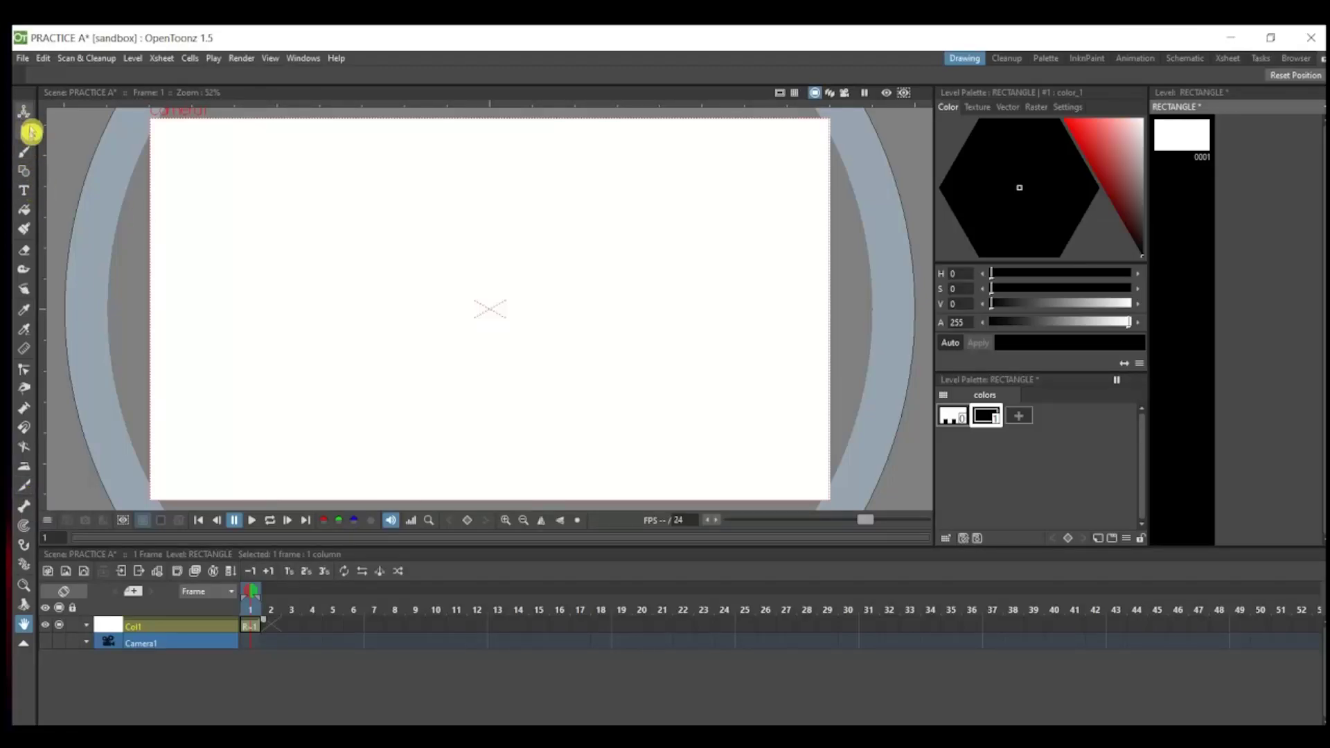
{"action": "left_click", "coordinate": [24, 173]}
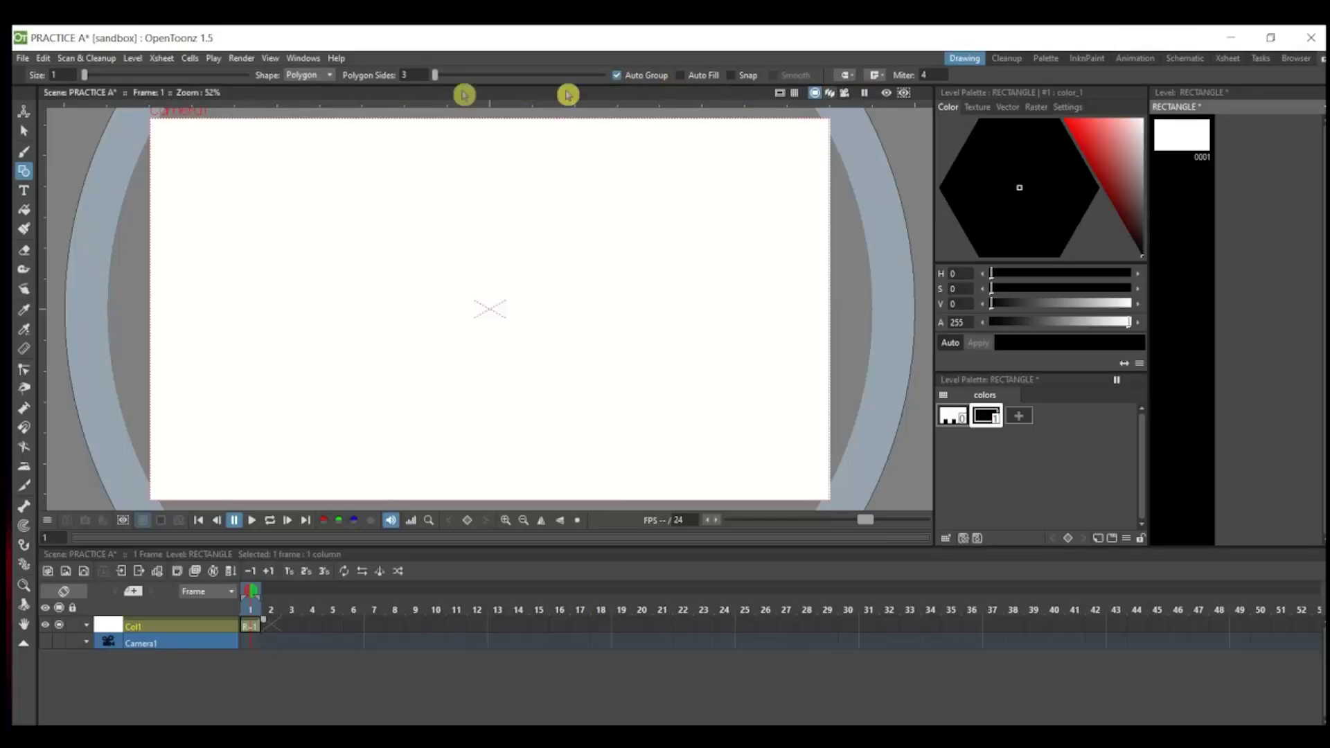
{"action": "left_click", "coordinate": [323, 78]}
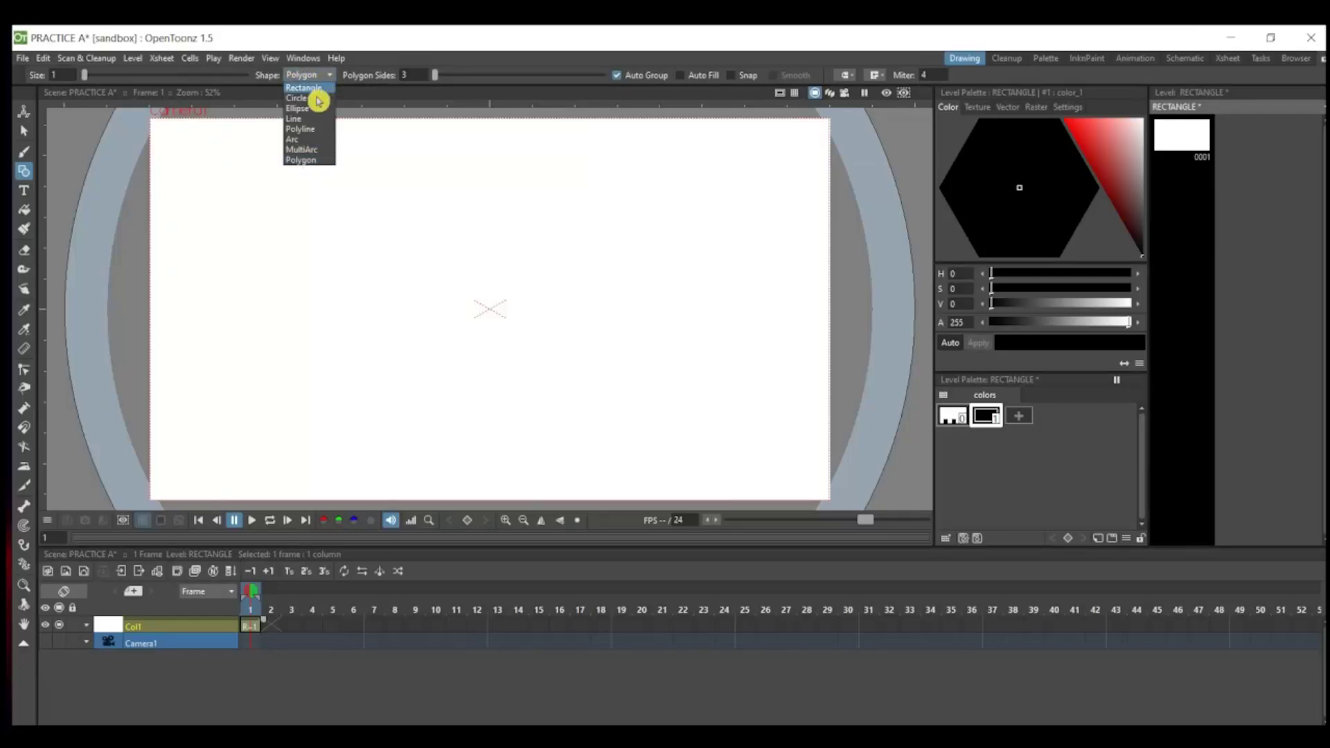
{"action": "left_click", "coordinate": [321, 89]}
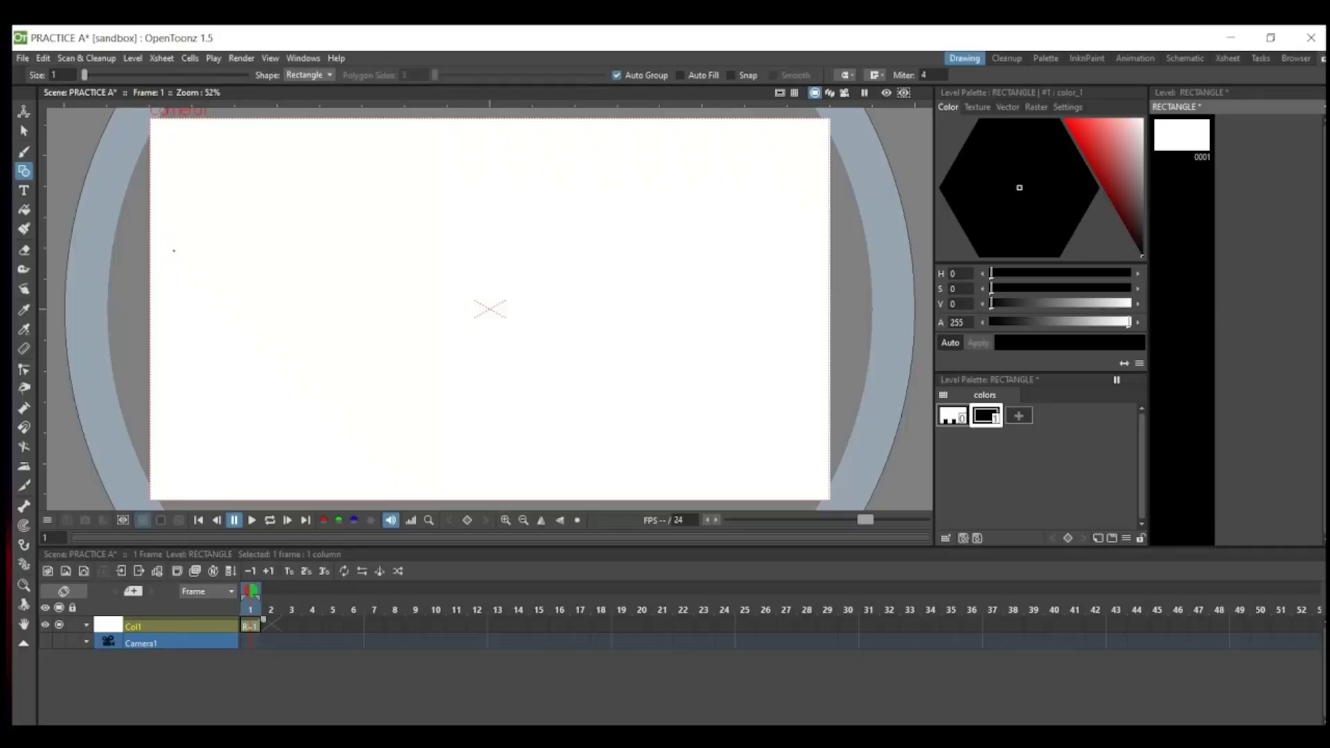
{"action": "left_click_drag", "start_coordinate": [219, 305], "coordinate": [300, 311]}
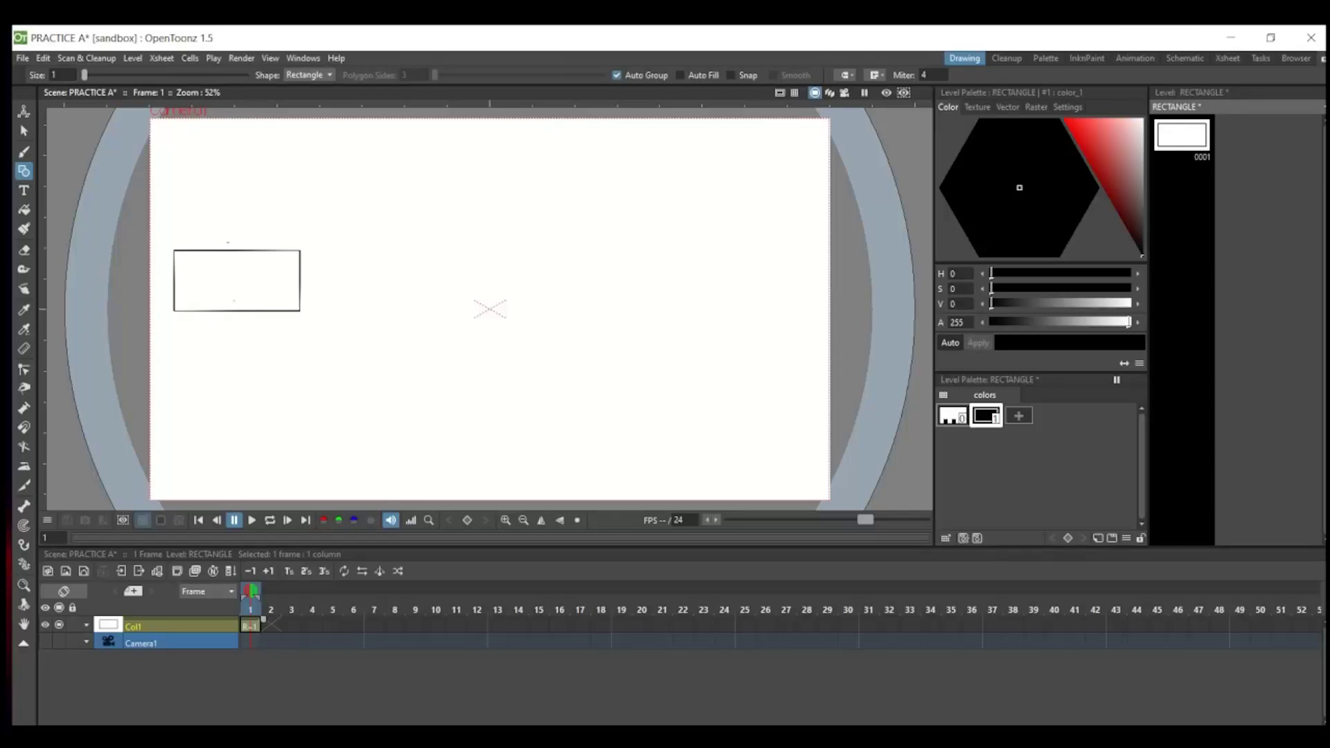
- Select the drawn rectangle and move it about 3.3 mm to the right and 4.1 mm down
{"action": "left_click", "coordinate": [24, 135]}
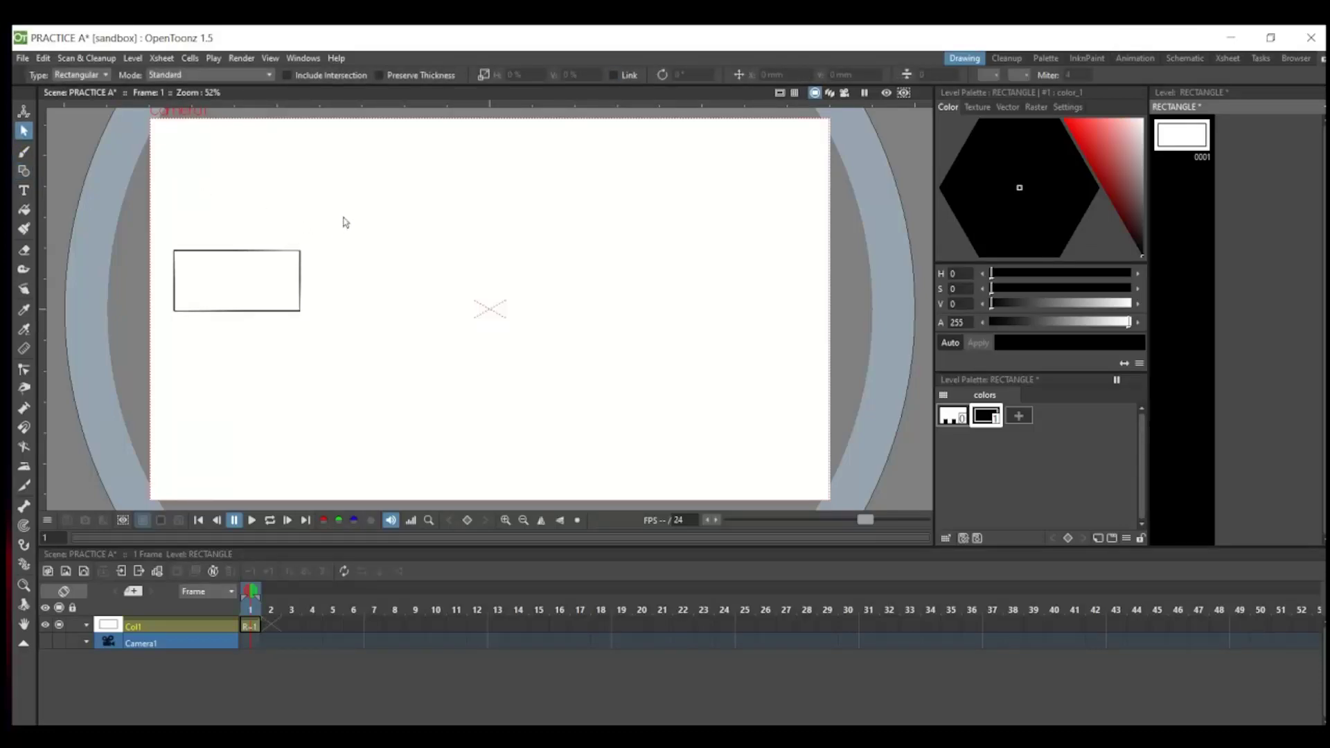
{"action": "mouse_move", "coordinate": [343, 216]}
{"action": "left_mouse_down"}
{"action": "mouse_move", "coordinate": [168, 262]}
{"action": "mouse_move", "coordinate": [158, 348]}
{"action": "left_mouse_up"}
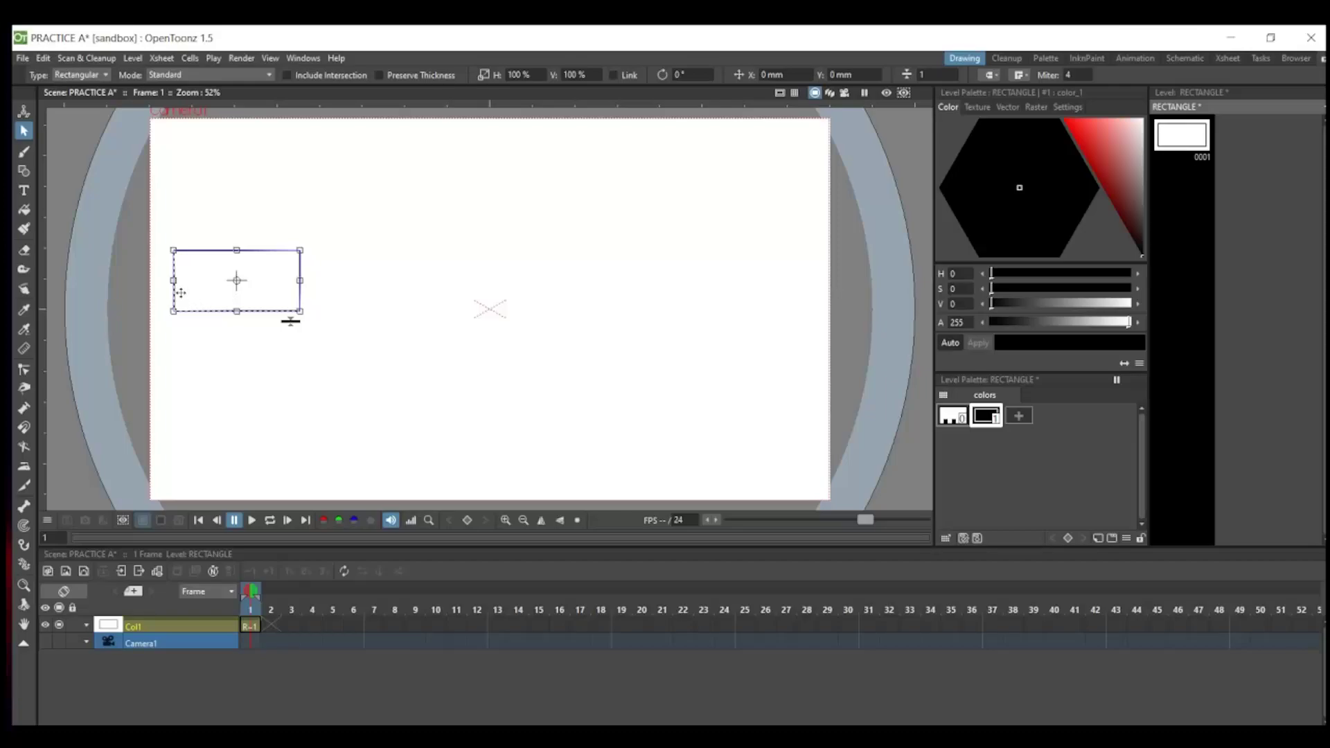
{"action": "mouse_move", "coordinate": [190, 309]}
{"action": "left_mouse_down"}
{"action": "mouse_move", "coordinate": [222, 350]}
{"action": "mouse_move", "coordinate": [187, 299]}
{"action": "left_mouse_up"}
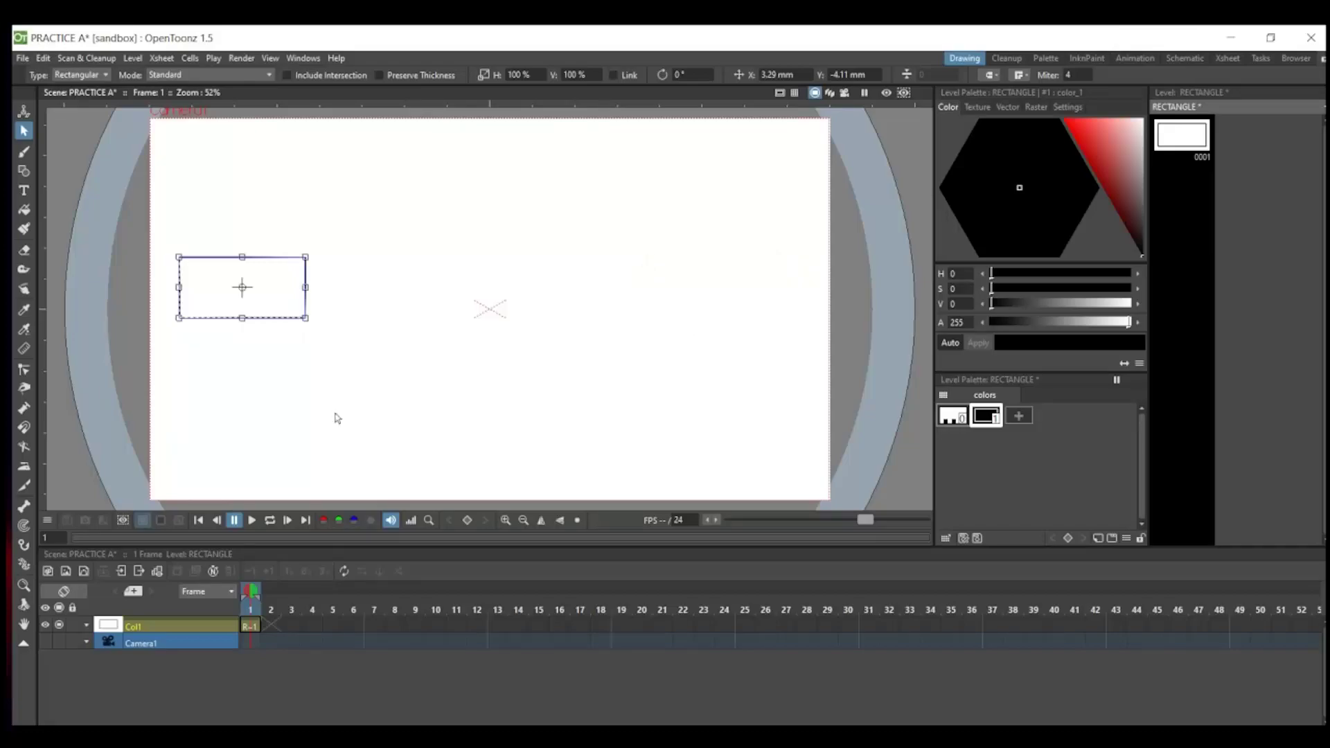
- In frame 2 of Col1, draw a triangle in the upper right of the camera frame using the Geometric tool's Polygon shape with 3 sides
{"action": "left_click", "coordinate": [273, 627]}
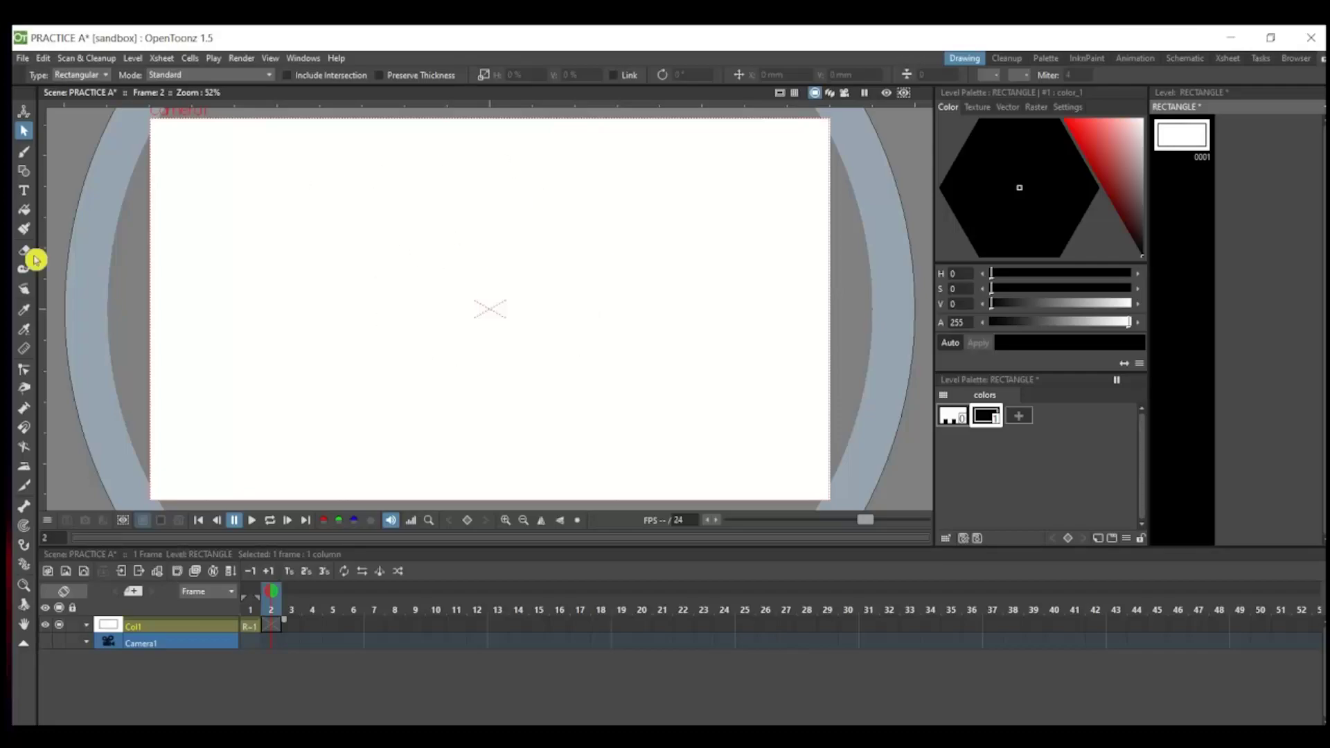
{"action": "left_click", "coordinate": [24, 175]}
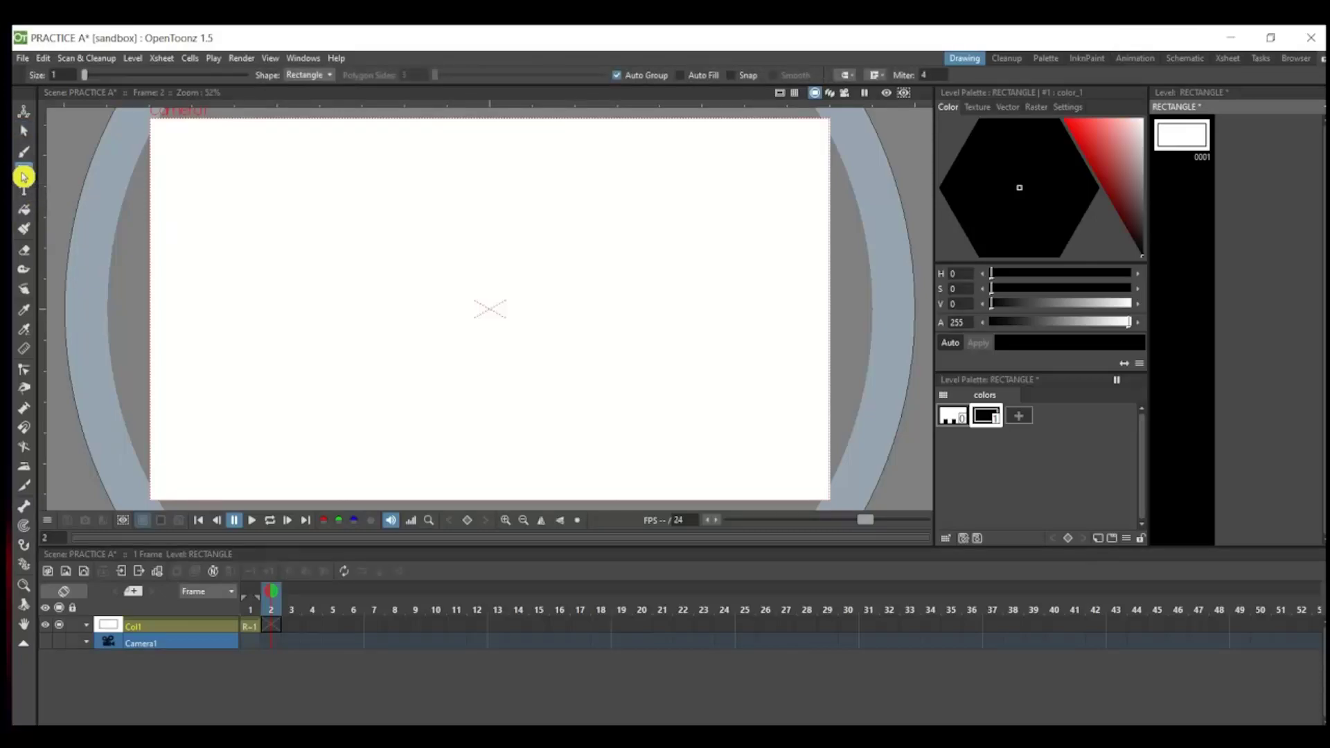
{"action": "left_click", "coordinate": [317, 81]}
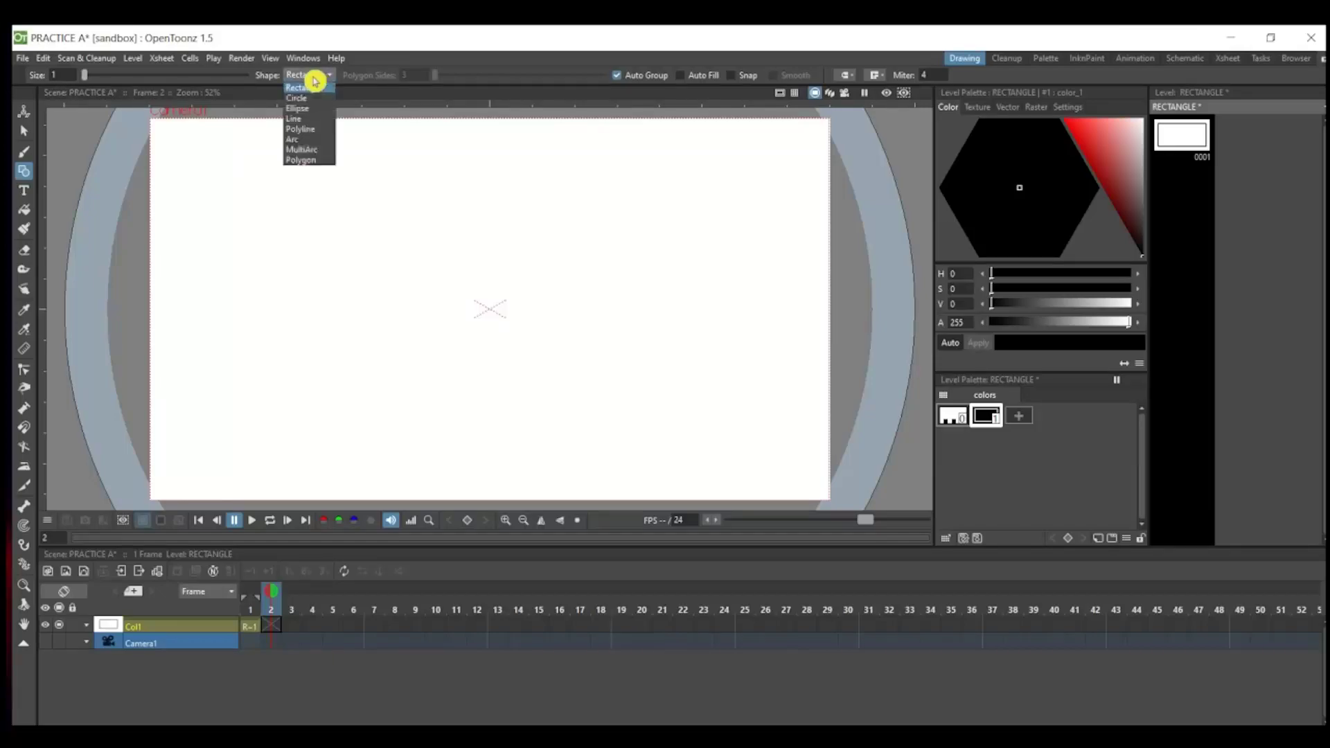
{"action": "left_click", "coordinate": [322, 162]}
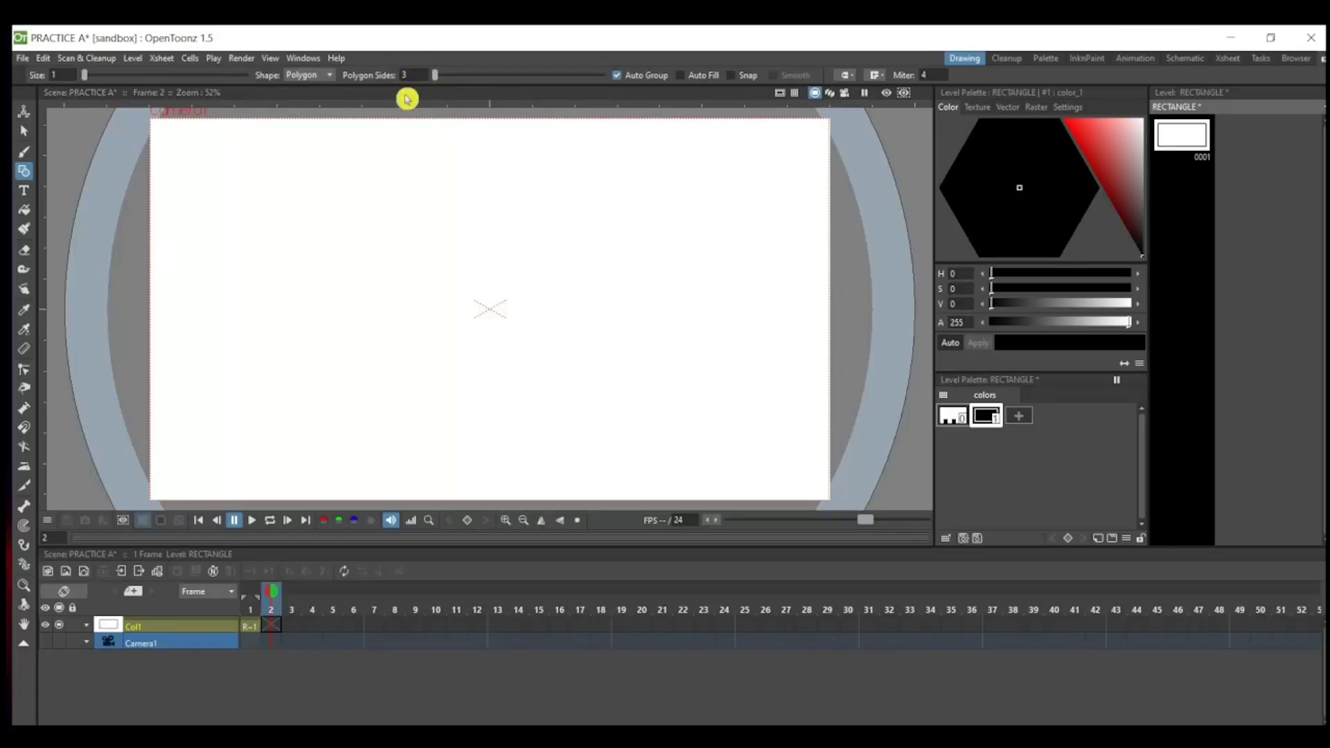
{"action": "left_click_drag", "start_coordinate": [624, 223], "coordinate": [668, 275]}
- Select the triangle, move it about 62 mm to the right and 105.5 mm down, and deselect it
{"action": "left_click", "coordinate": [24, 130]}
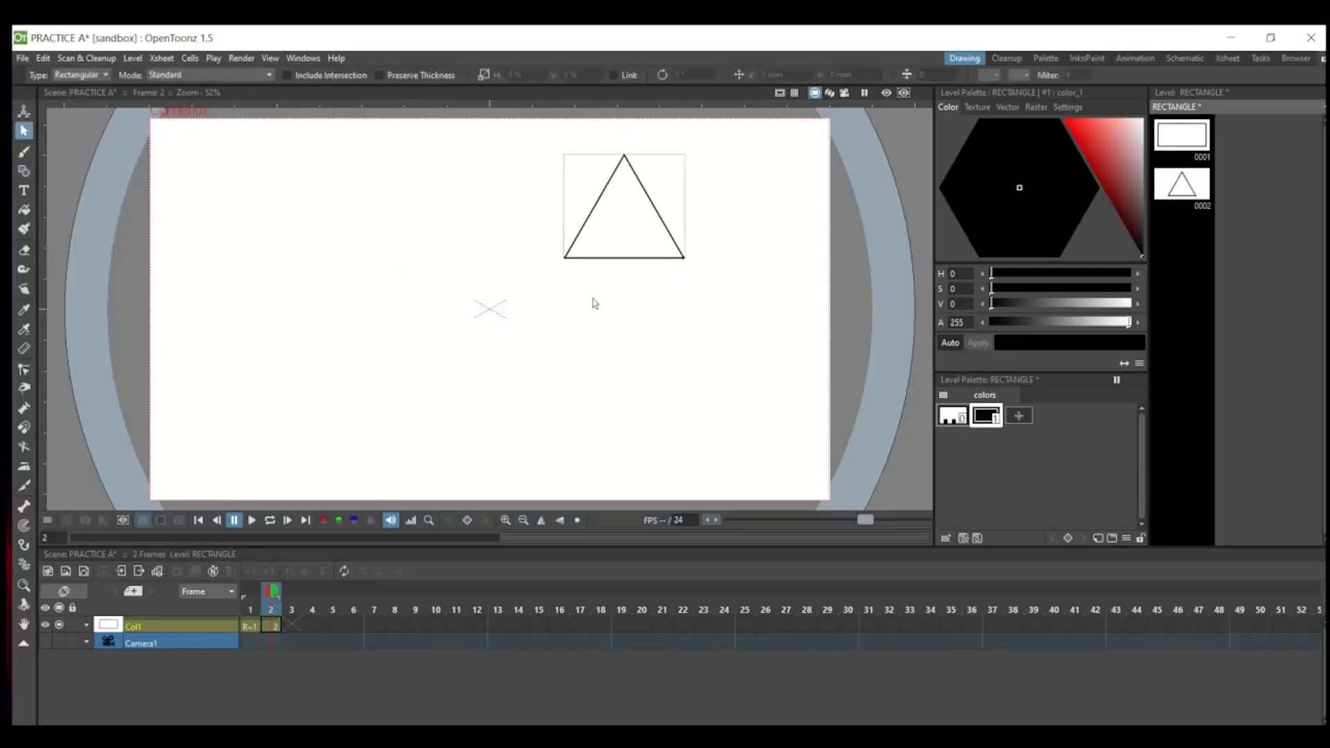
{"action": "left_click_drag", "start_coordinate": [736, 298], "coordinate": [534, 145]}
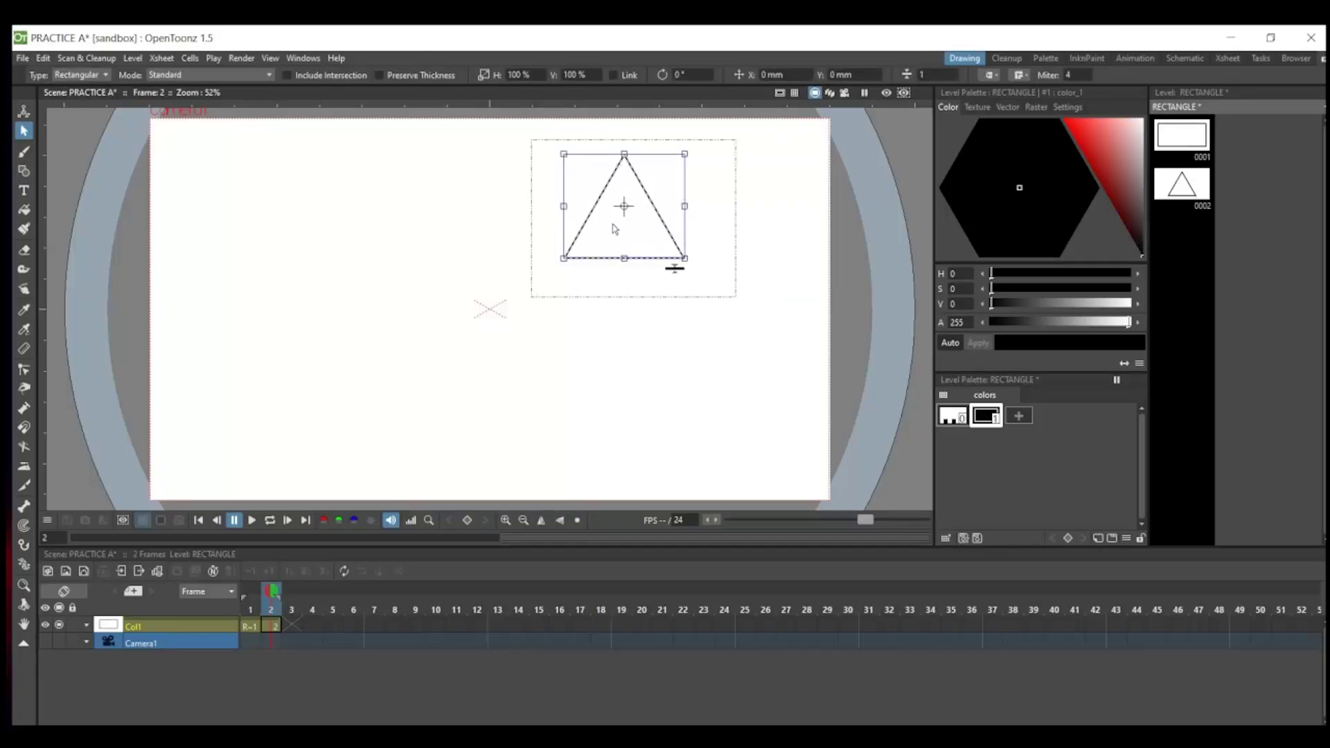
{"action": "left_click_drag", "start_coordinate": [686, 268], "coordinate": [786, 421]}
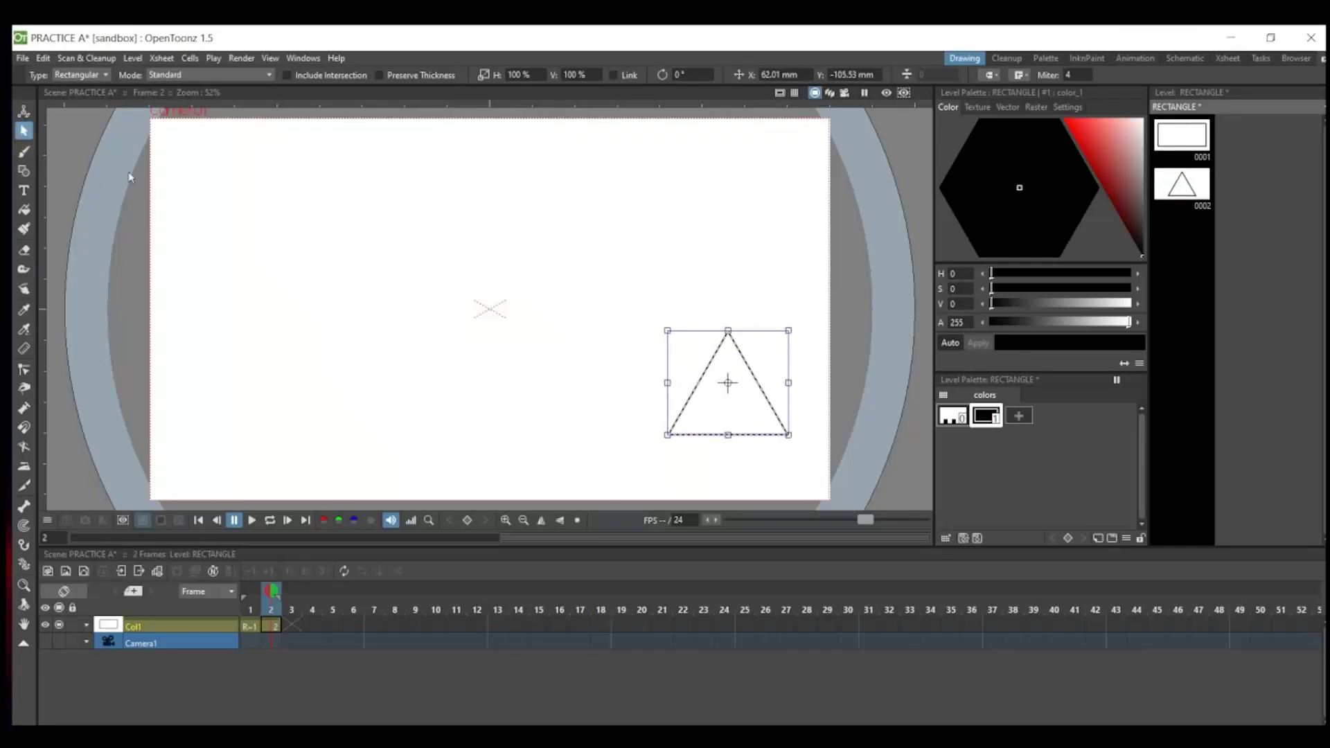
{"action": "left_click", "coordinate": [481, 214]}
- Compare the rectangle and triangle drawings in the level strip with their cells in frames 1 and 2 of Col1
{"action": "left_click", "coordinate": [1178, 143]}
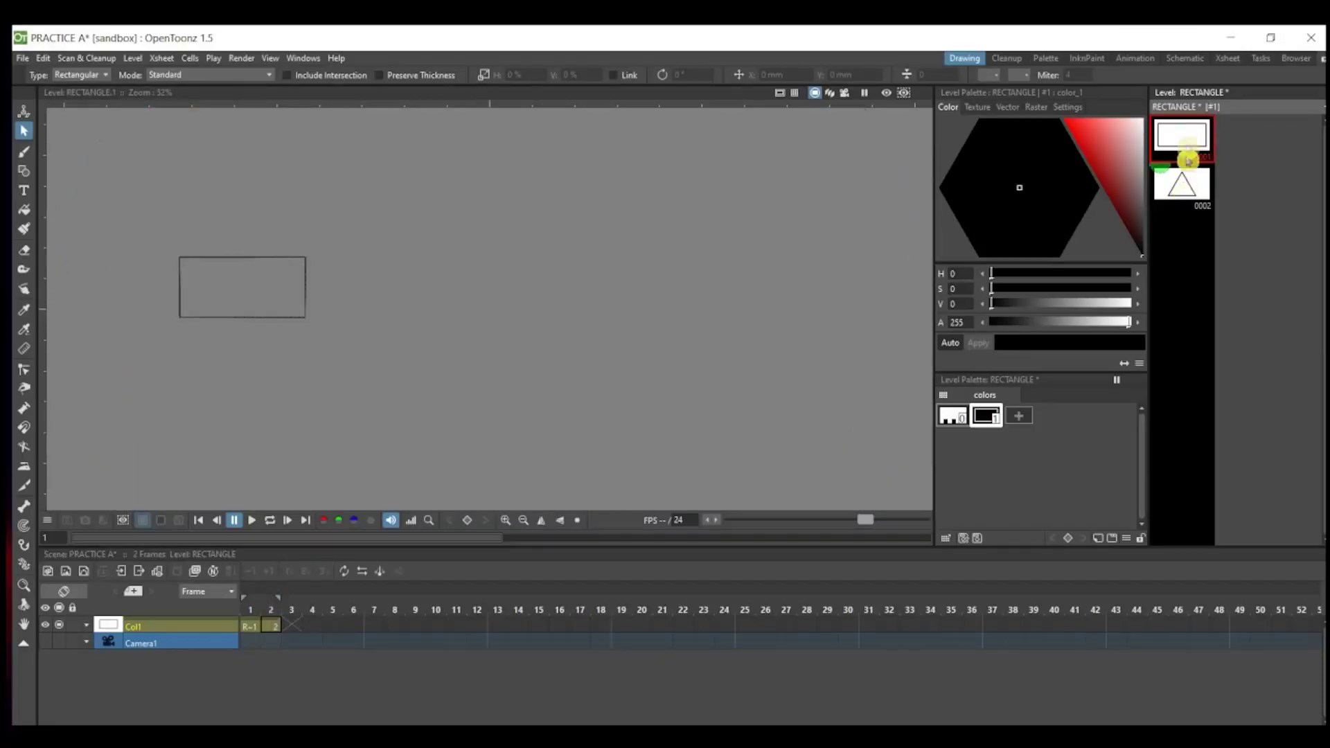
{"action": "left_click", "coordinate": [1185, 184]}
{"action": "left_click", "coordinate": [1181, 142]}
{"action": "left_click", "coordinate": [248, 627]}
{"action": "left_click", "coordinate": [270, 627]}
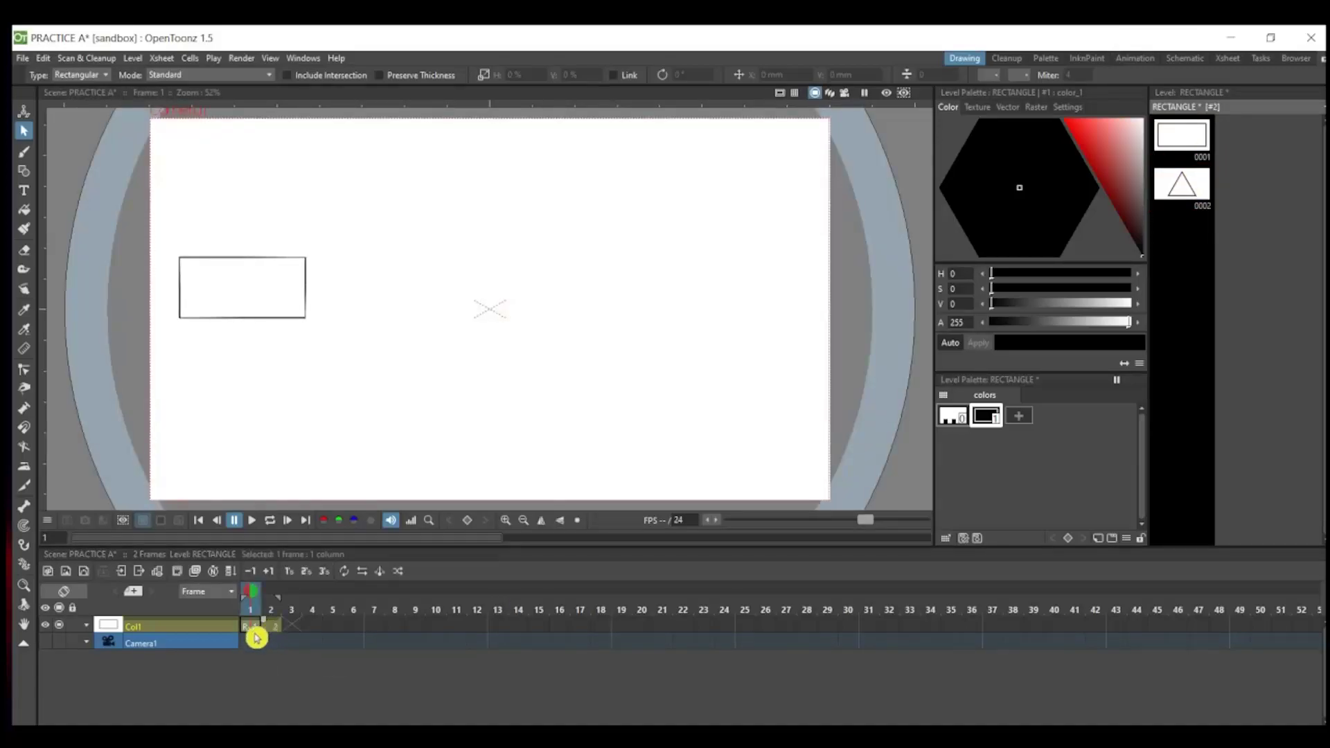
{"action": "left_click", "coordinate": [250, 627]}
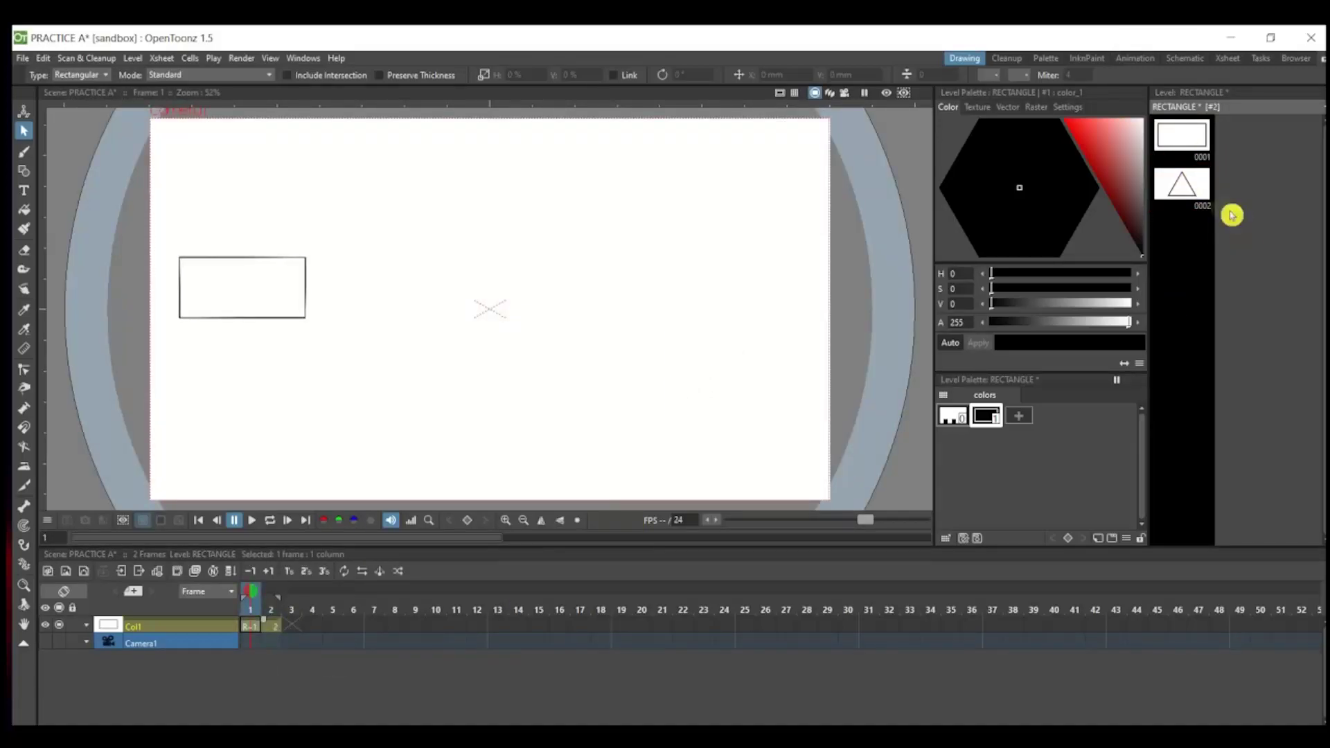
{"action": "left_click", "coordinate": [1185, 183]}
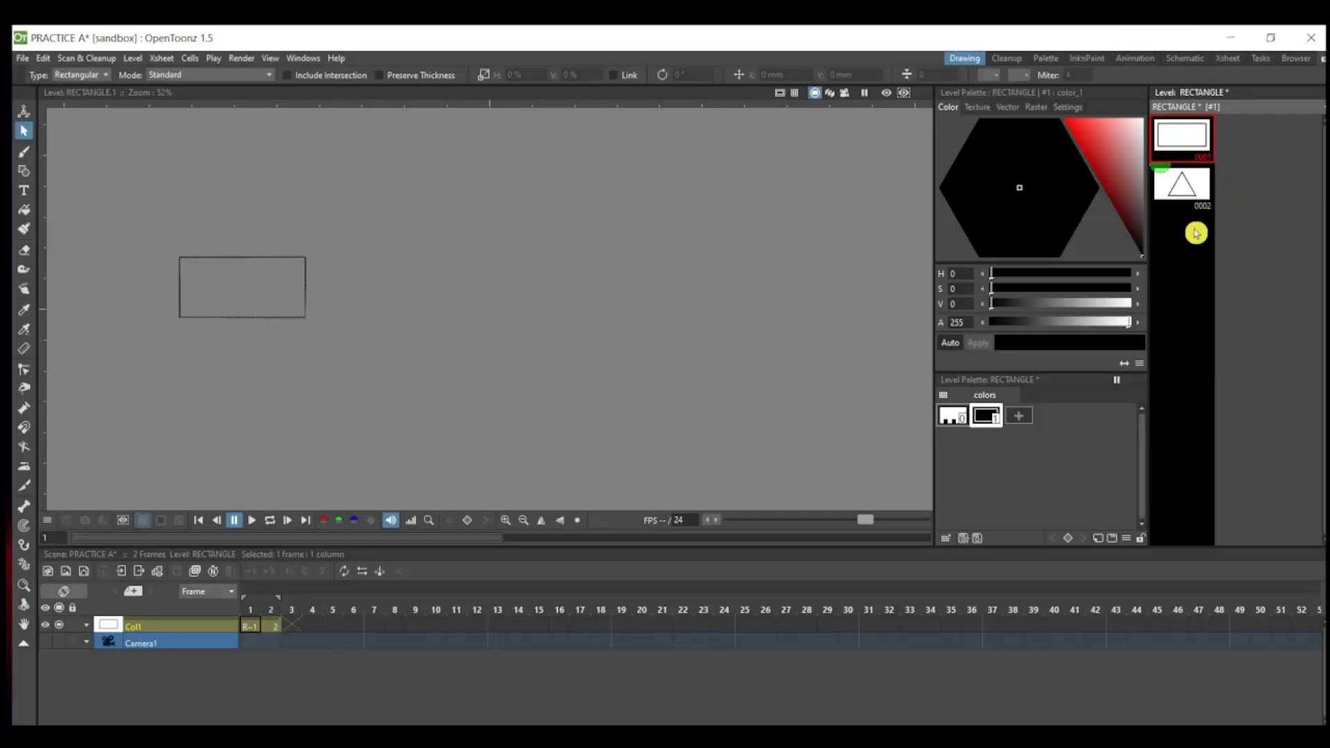
- Add blank frames from 2 to 10 with step 1 to the RECTANGLE level, ahead of the triangle drawing
{"action": "left_click", "coordinate": [1182, 190]}
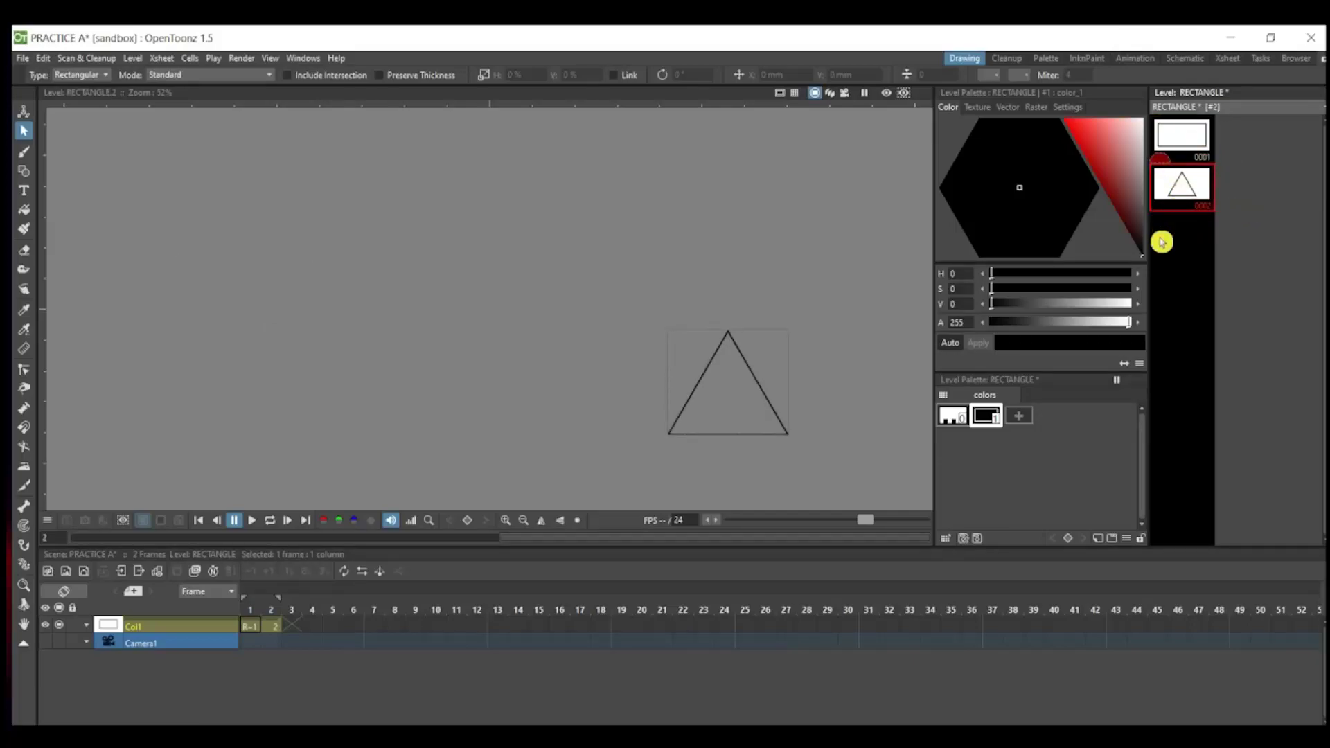
{"action": "right_click", "coordinate": [1182, 191]}
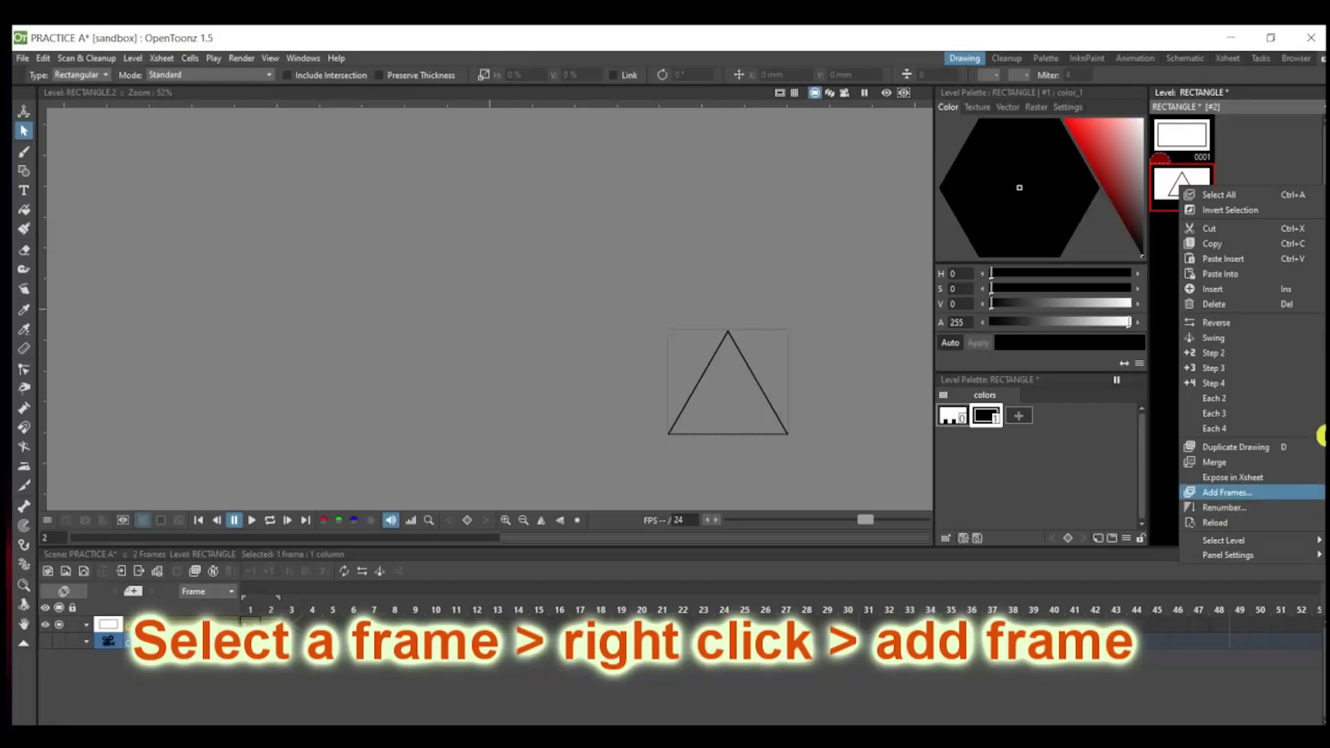
{"action": "left_click", "coordinate": [1260, 494]}
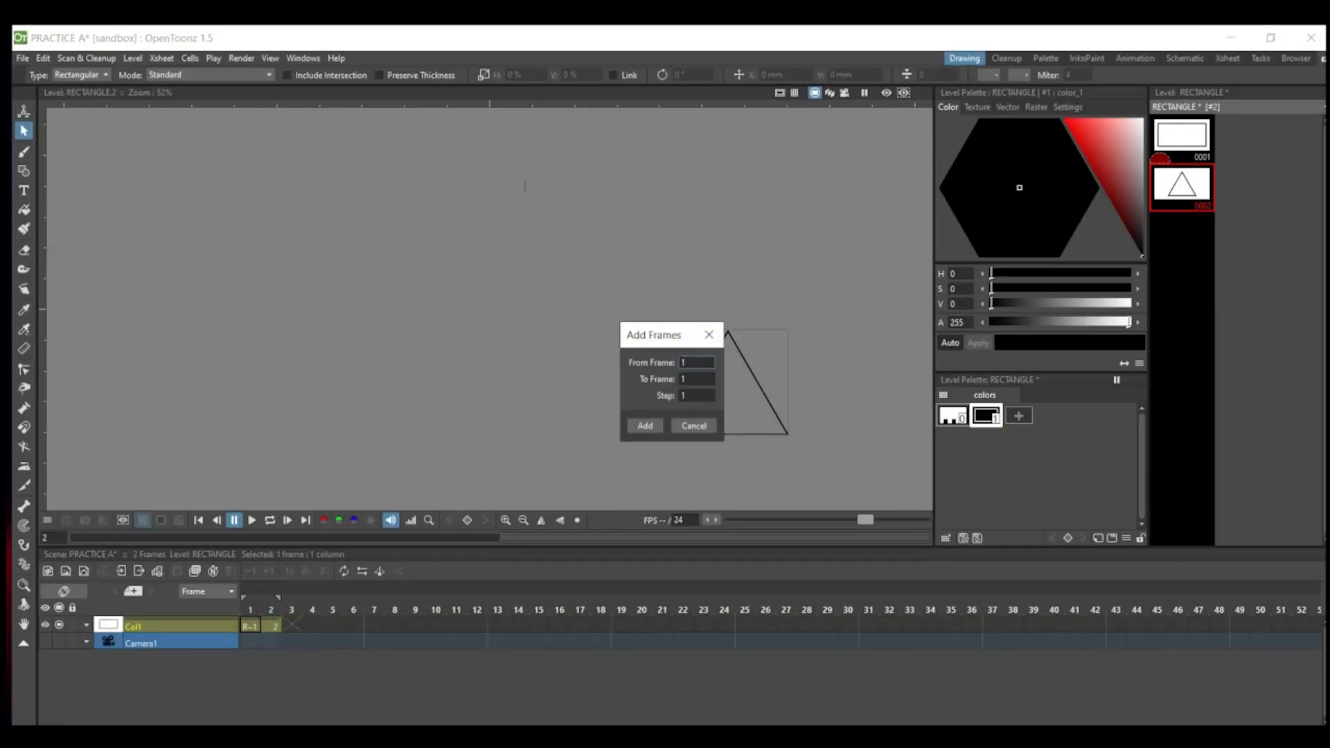
{"action": "left_click_drag", "start_coordinate": [658, 334], "coordinate": [483, 154]}
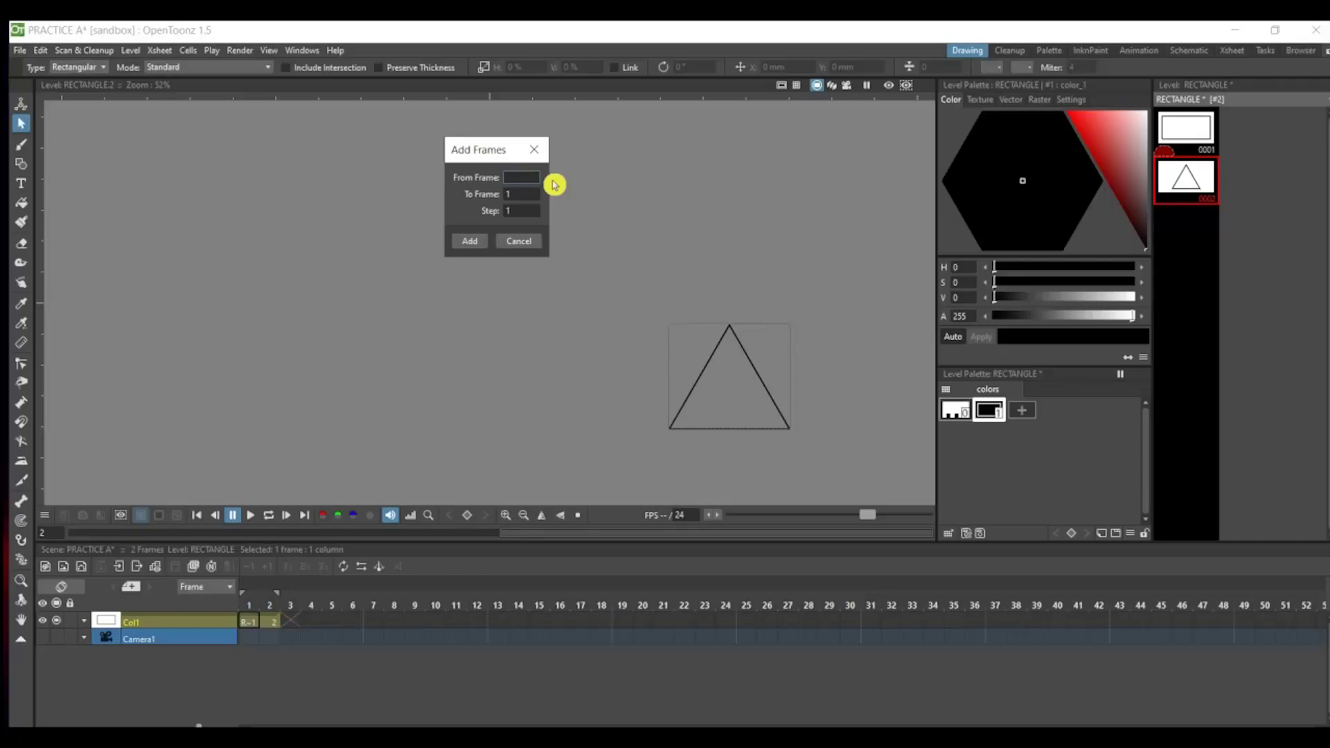
{"action": "type", "text": "2"}
{"action": "key", "text": "Tab"}
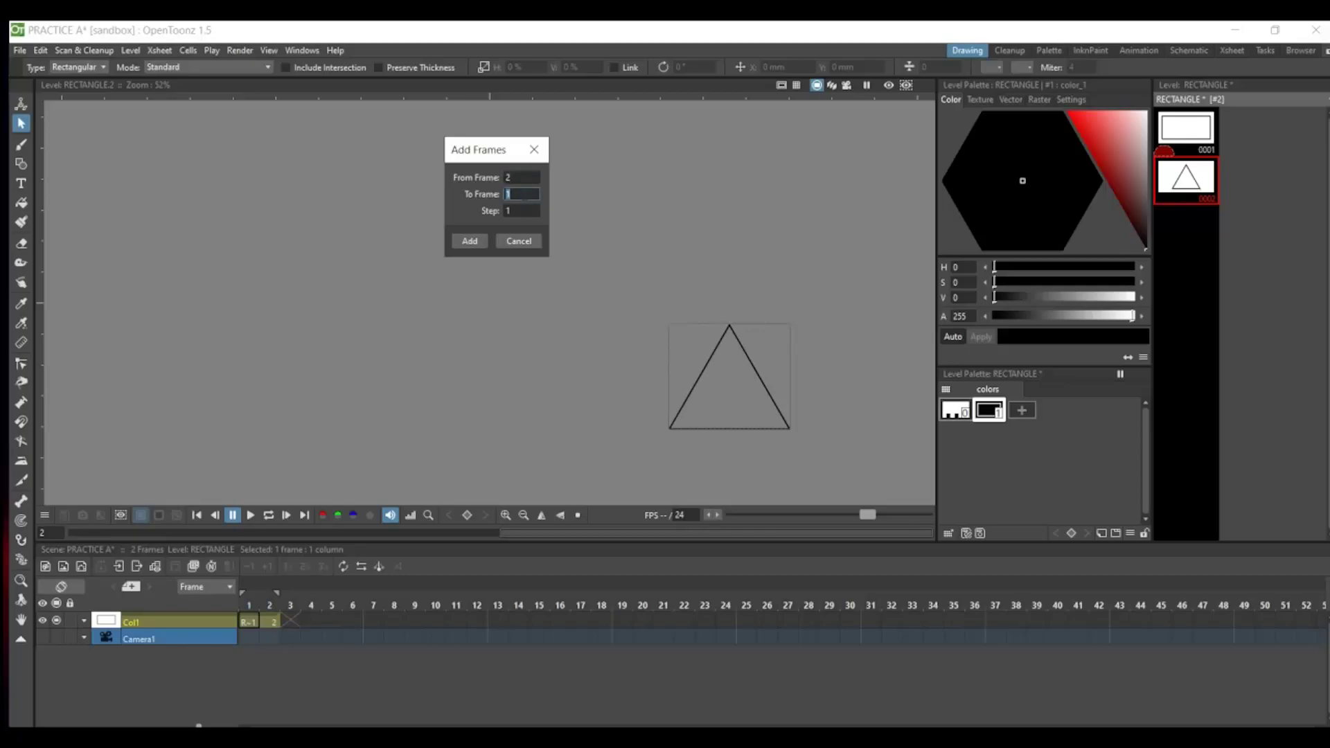
{"action": "type", "text": "10"}
{"action": "left_click", "coordinate": [469, 246]}
- Examine the level's rectangle, blank and triangle drawings, and preview the level in looped playback
{"action": "left_click", "coordinate": [1186, 139]}
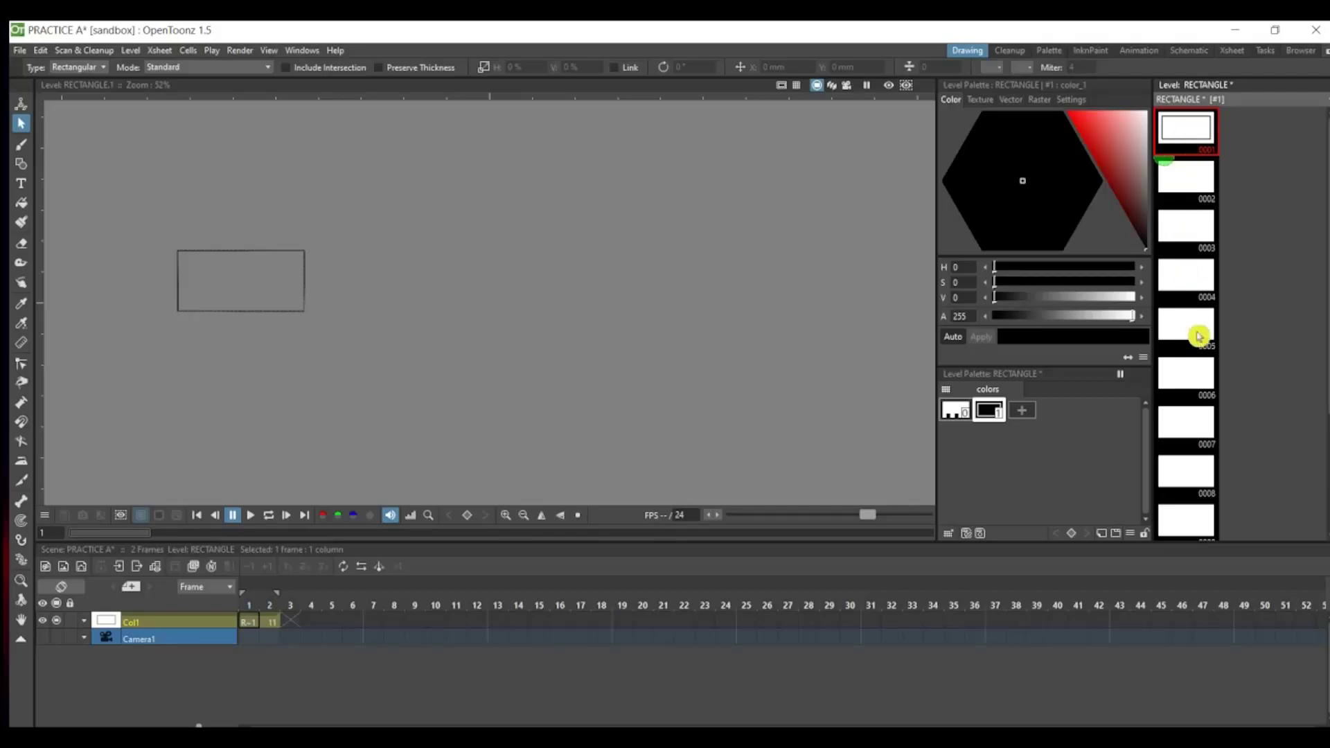
{"action": "scroll", "coordinate": [1195, 347], "scroll_direction": "down", "scroll_amount": 3}
{"action": "left_click", "coordinate": [1194, 426]}
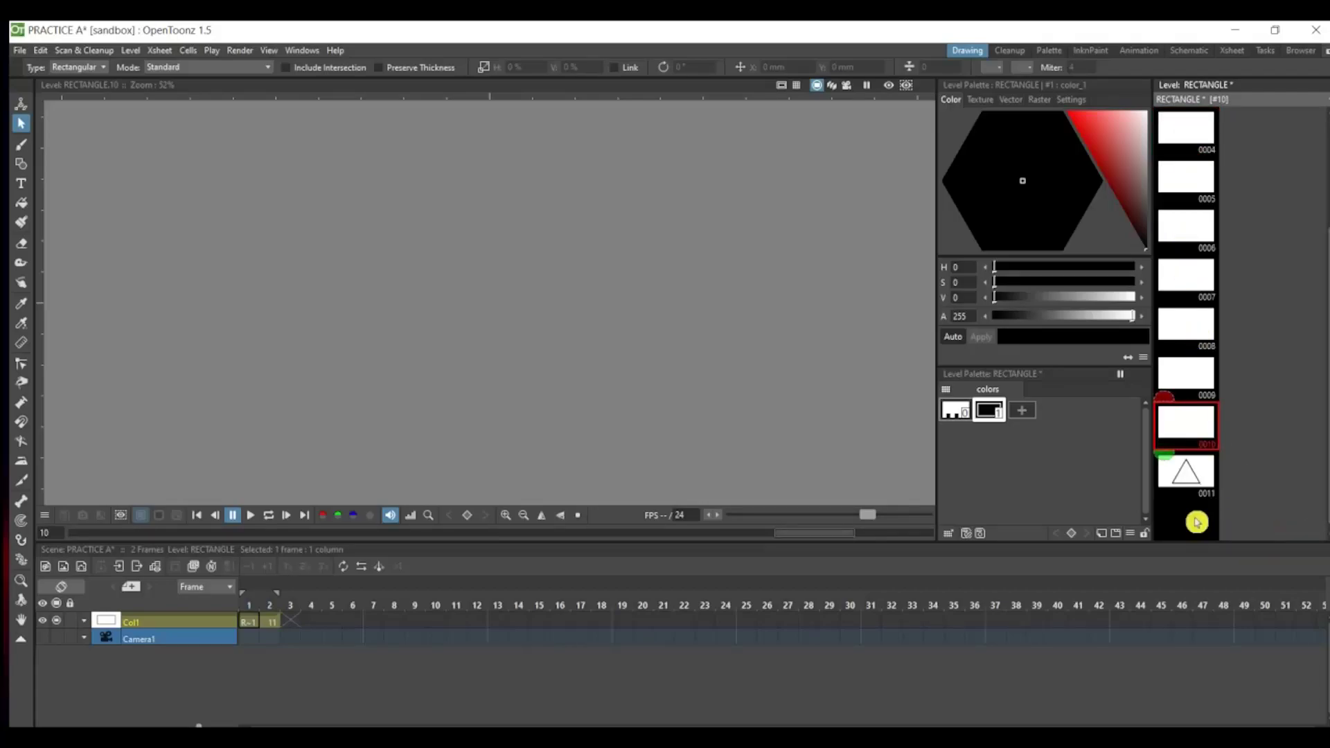
{"action": "left_click", "coordinate": [1186, 478]}
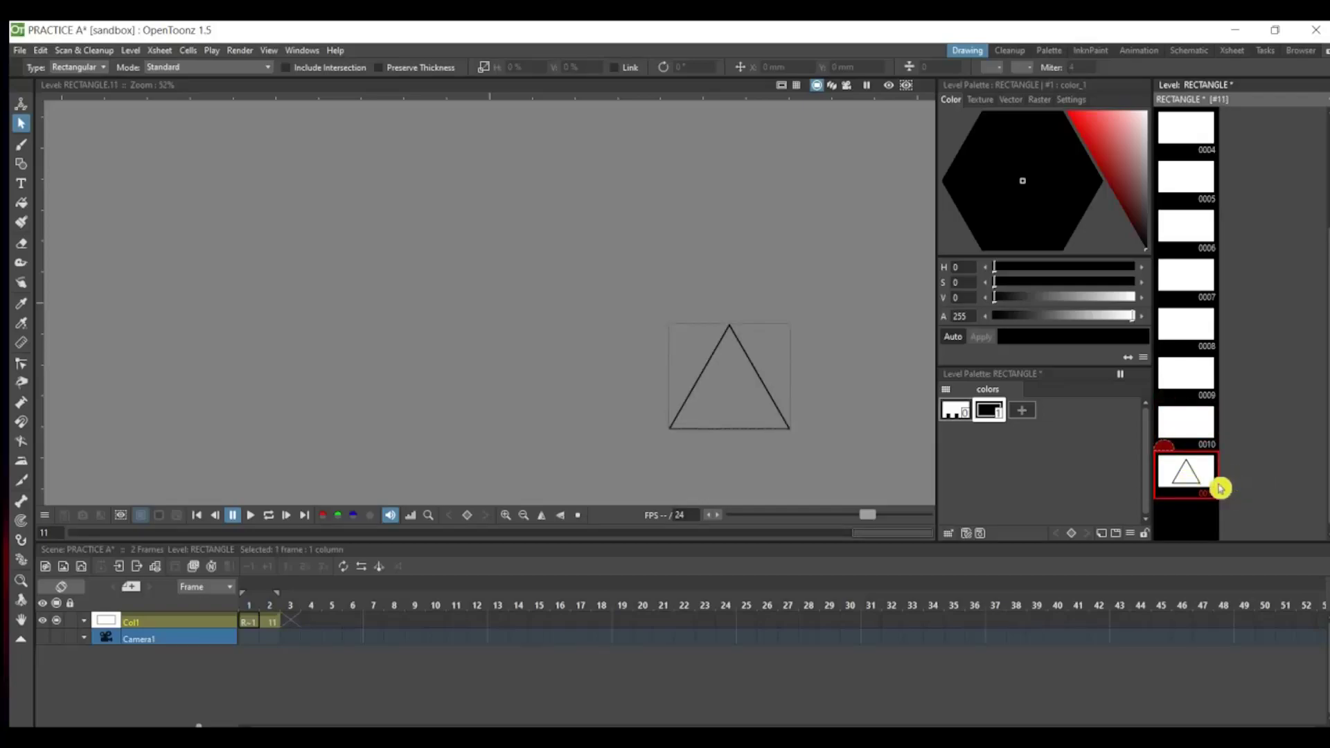
{"action": "scroll", "coordinate": [1201, 145], "scroll_direction": "up", "scroll_amount": 3}
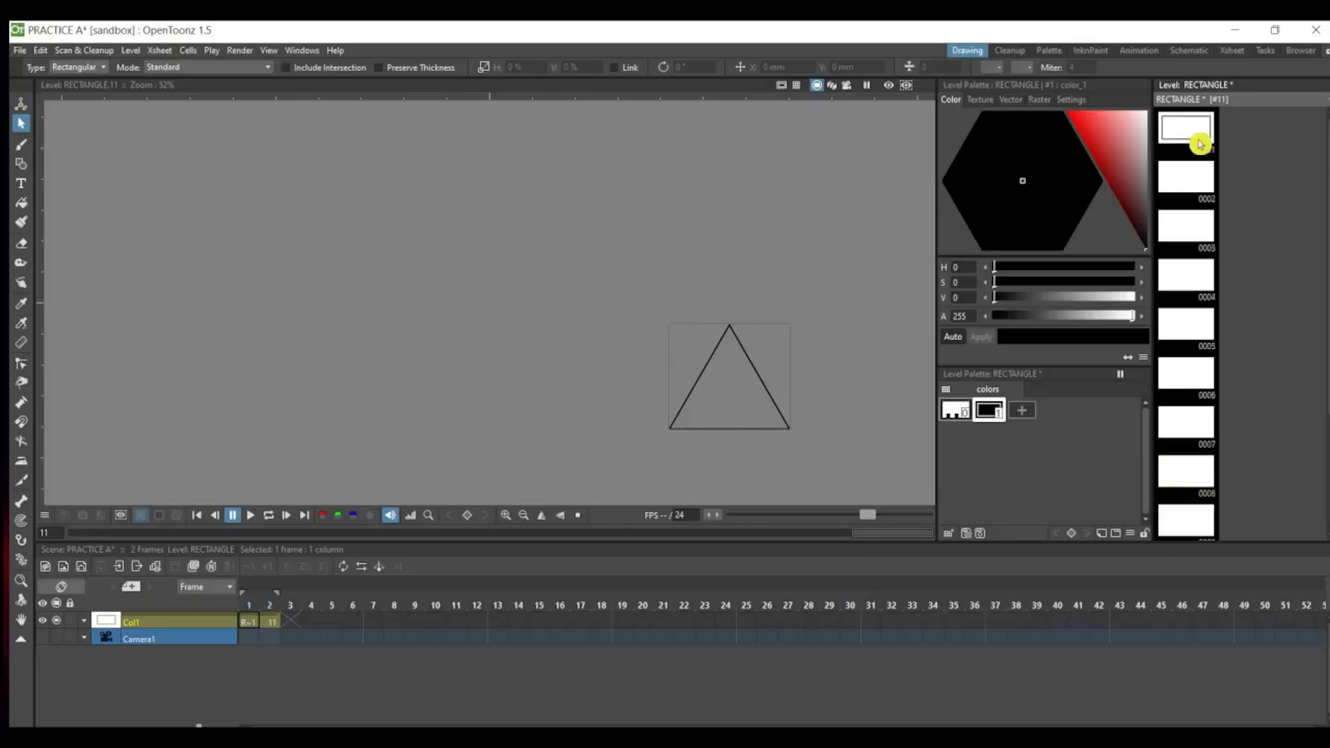
{"action": "left_click", "coordinate": [1181, 132]}
{"action": "left_click", "coordinate": [1181, 132]}
{"action": "scroll", "coordinate": [1232, 342], "scroll_direction": "down", "scroll_amount": 3}
{"action": "left_click", "coordinate": [1201, 475]}
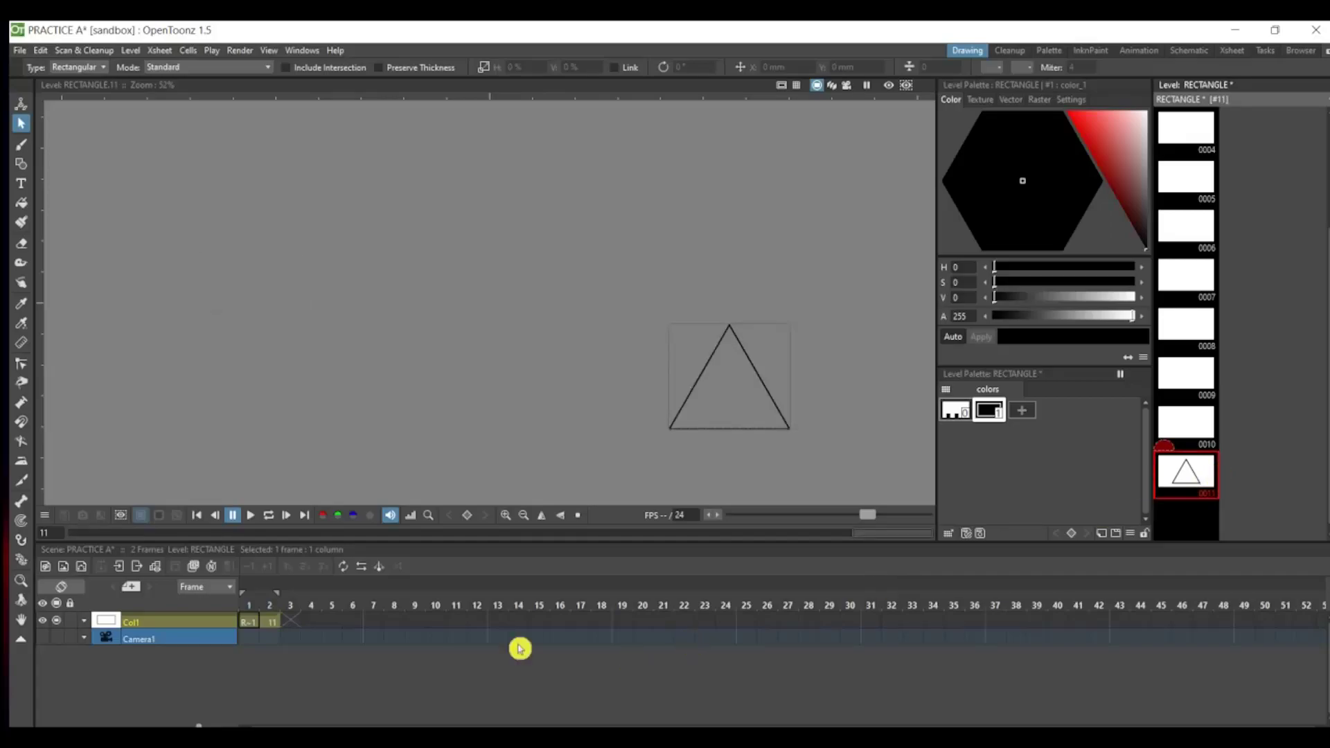
{"action": "scroll", "coordinate": [1179, 262], "scroll_direction": "up", "scroll_amount": 3}
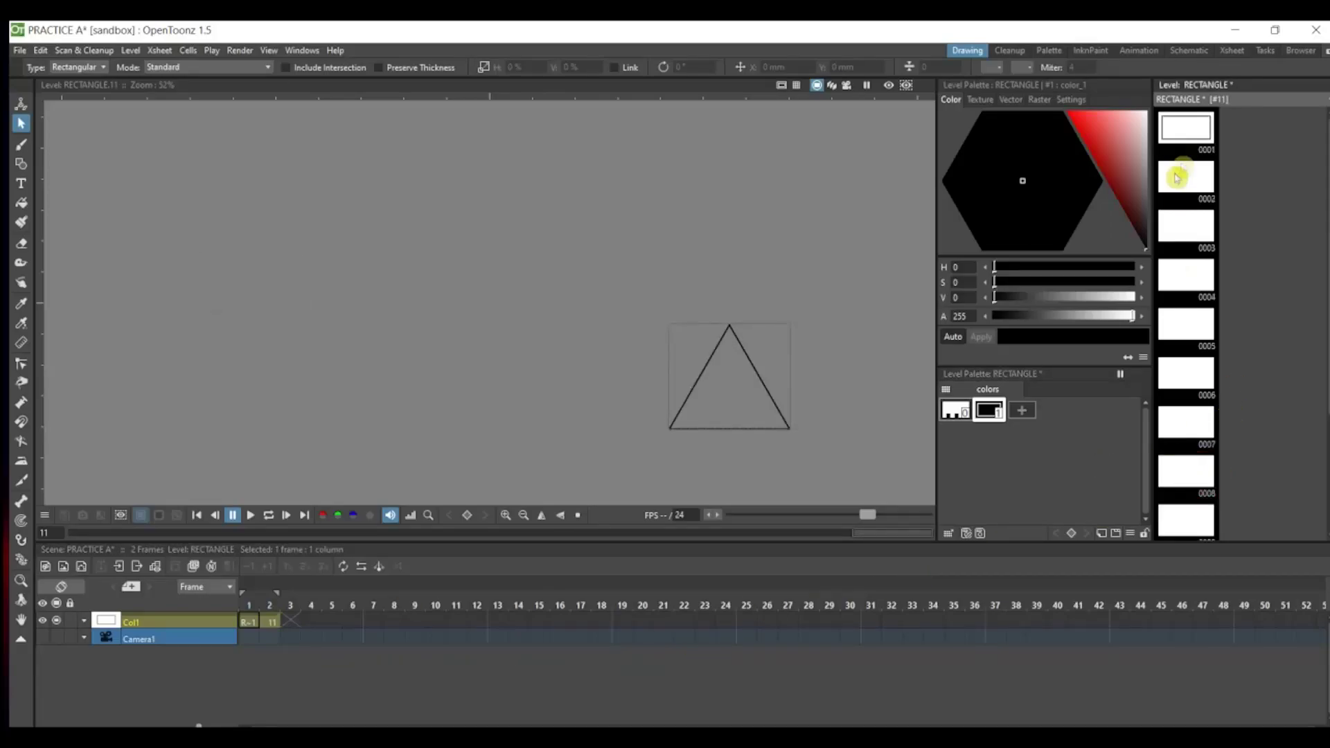
{"action": "left_click", "coordinate": [1196, 133]}
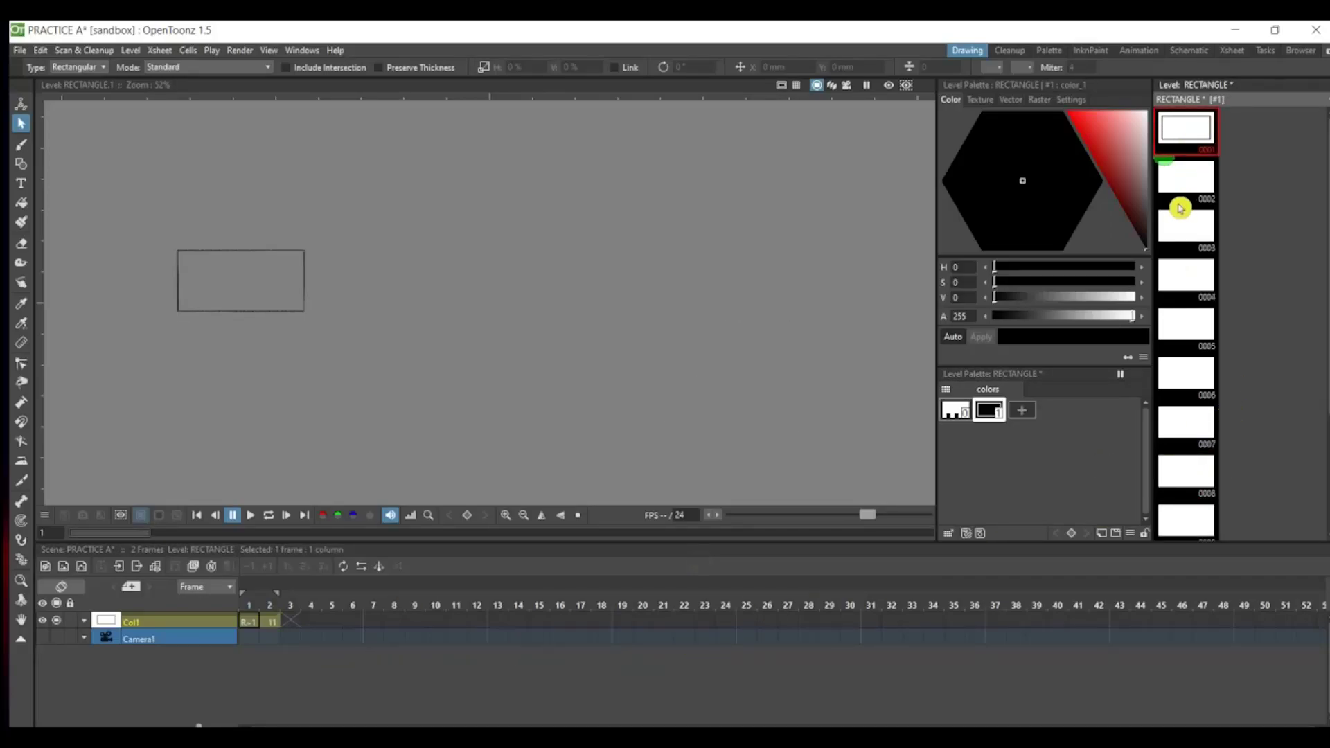
{"action": "left_click", "coordinate": [269, 516]}
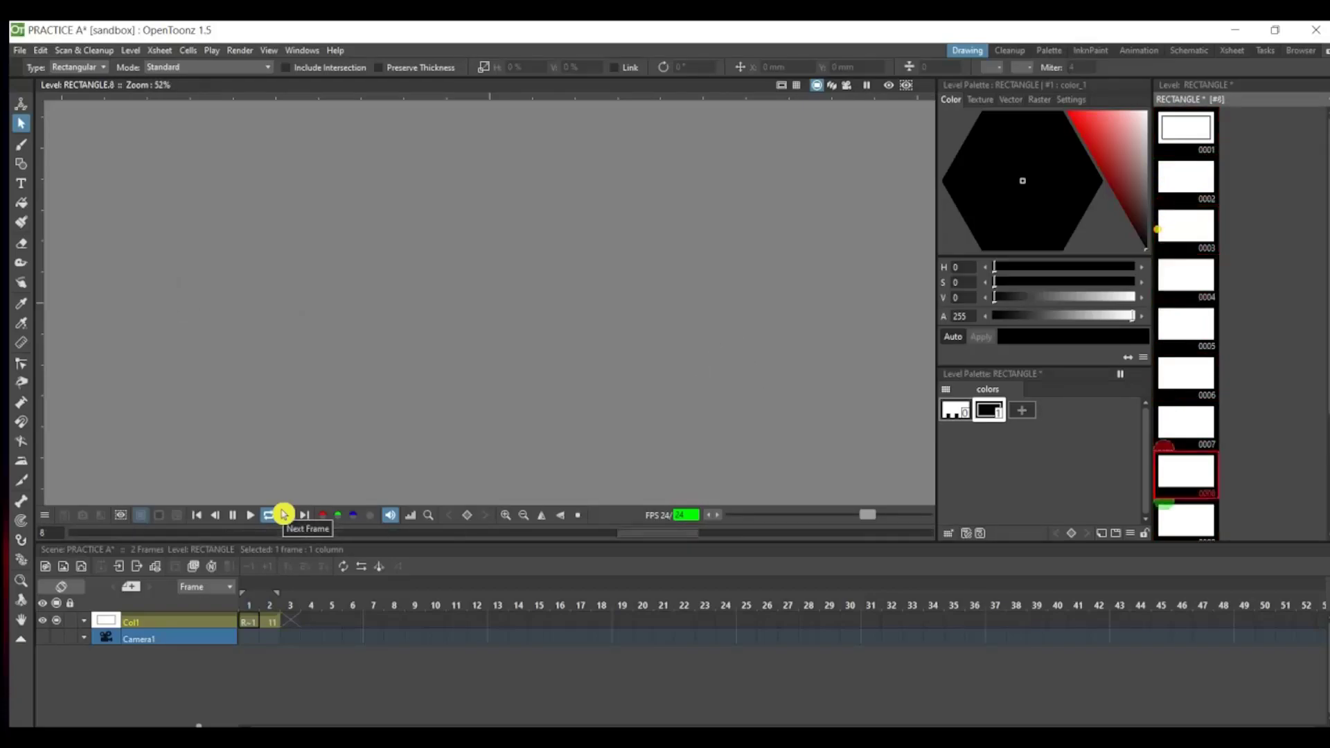
{"action": "left_click", "coordinate": [232, 514]}
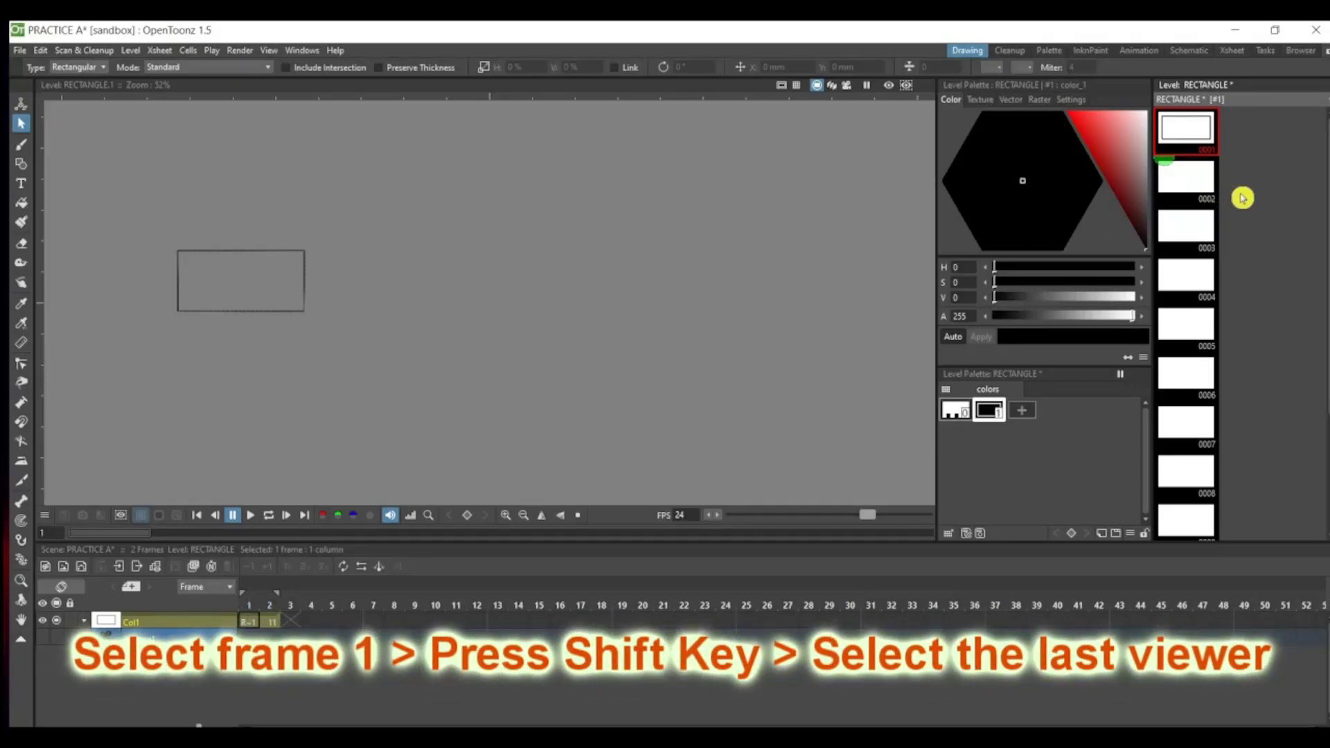
- Select all drawings from 0001 to 0011 in the level and generate inbetweens using Linear interpolation
{"action": "scroll", "coordinate": [1243, 205], "scroll_direction": "down", "scroll_amount": 3}
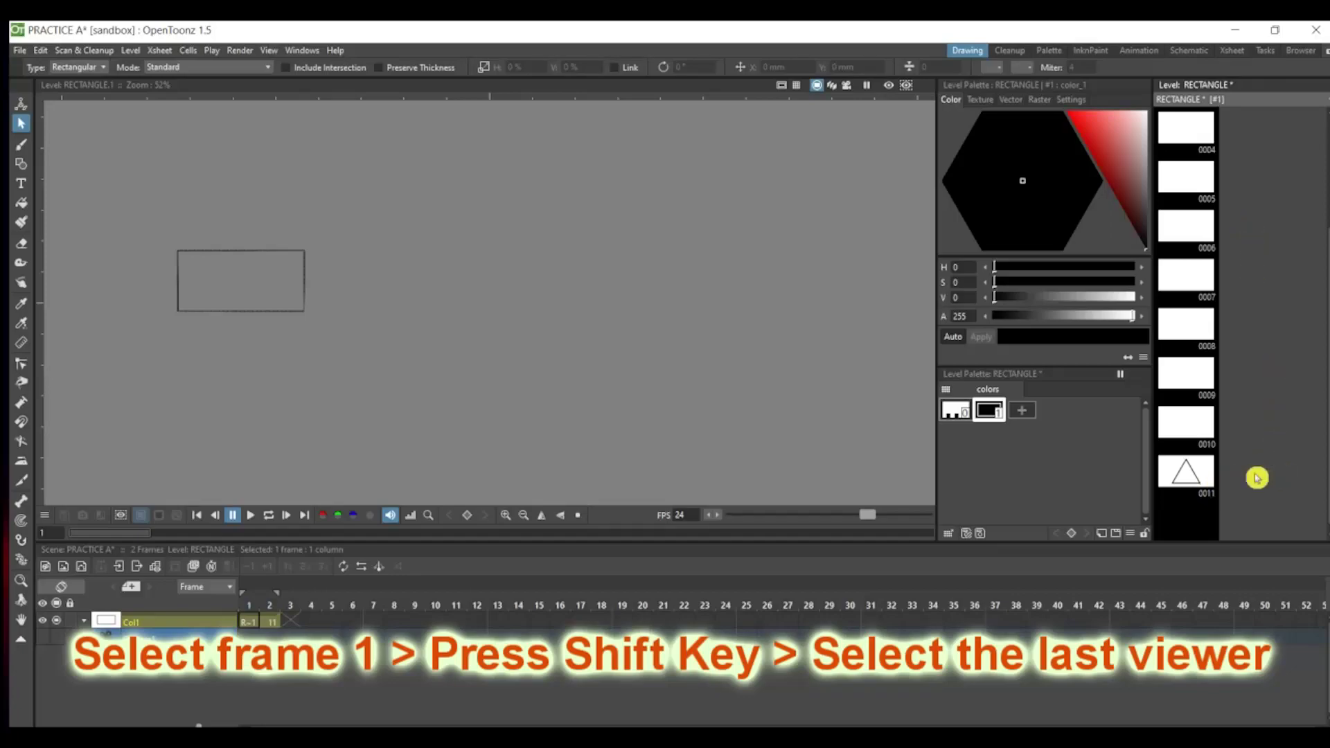
{"action": "left_click", "coordinate": [1193, 474], "text": "shift"}
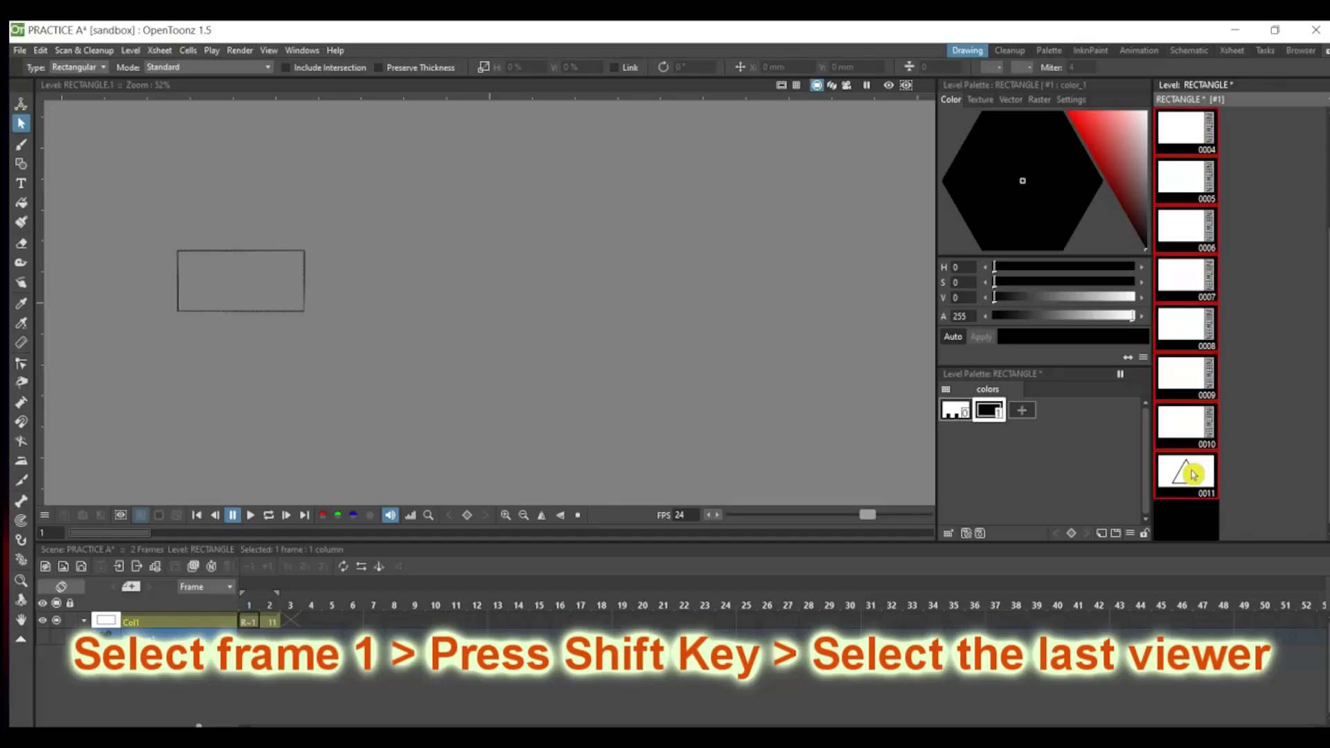
{"action": "scroll", "coordinate": [1219, 159], "scroll_direction": "up", "scroll_amount": 3}
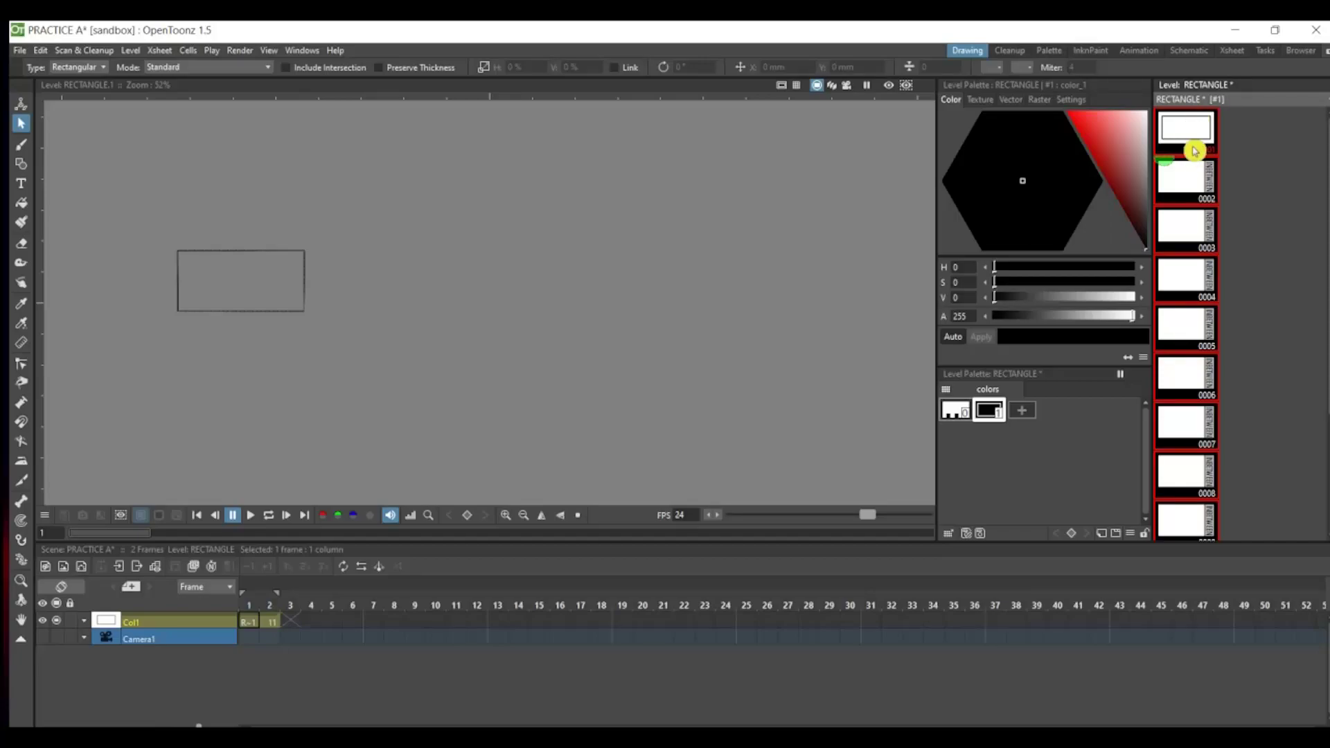
{"action": "scroll", "coordinate": [1189, 277], "scroll_direction": "down", "scroll_amount": 3}
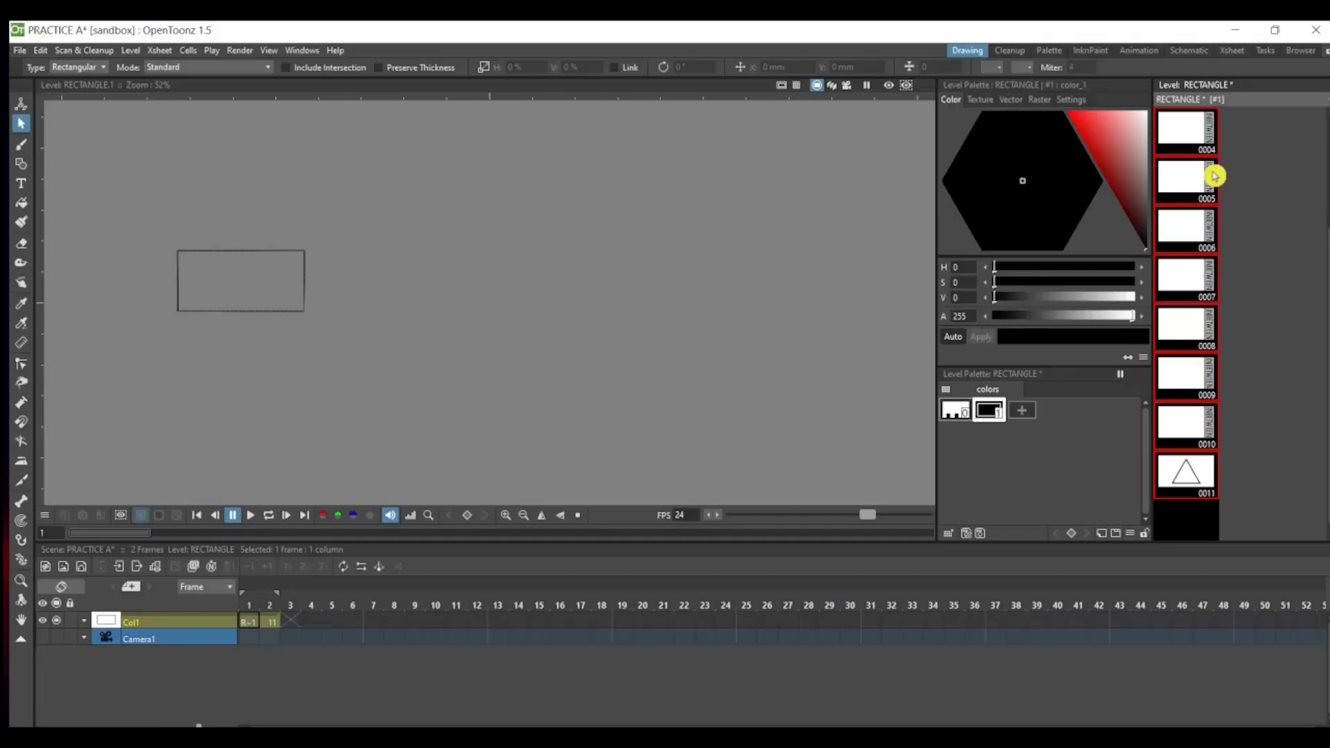
{"action": "key", "text": "ctrl+i"}
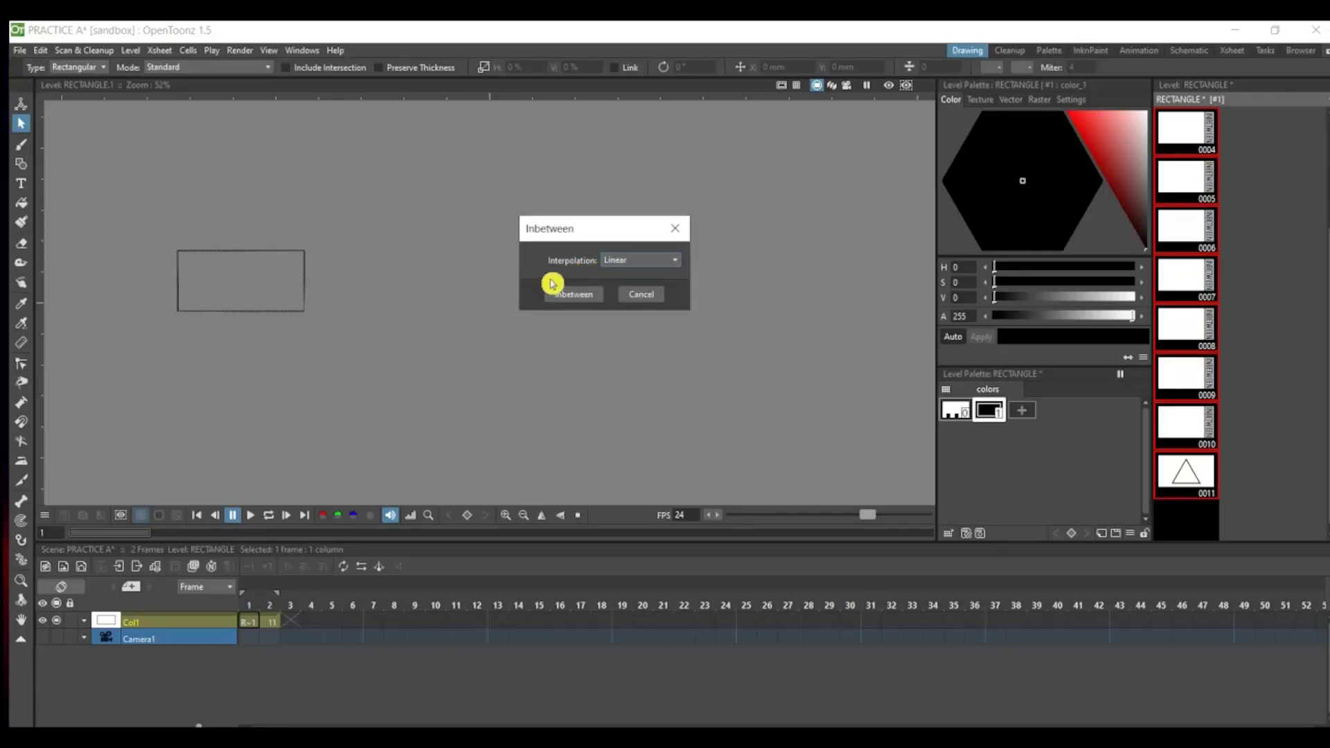
{"action": "left_click", "coordinate": [645, 264]}
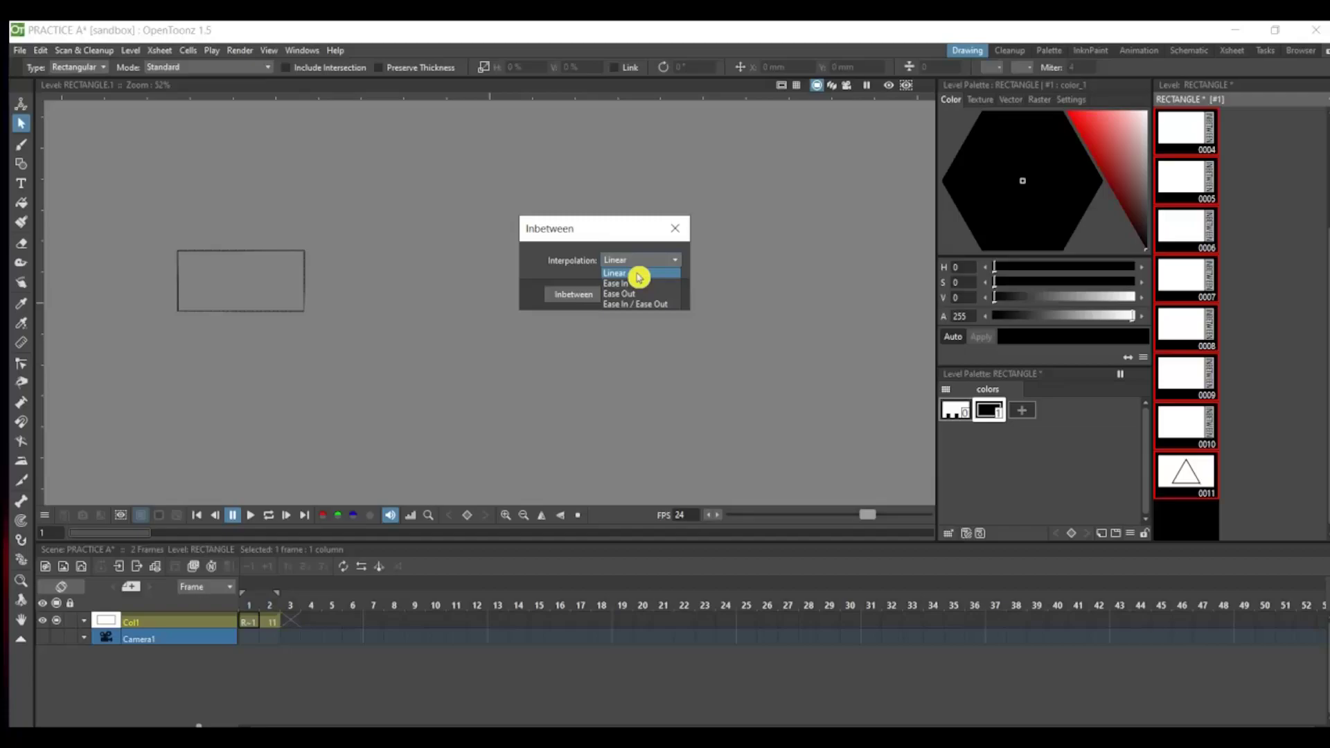
{"action": "left_click", "coordinate": [638, 275]}
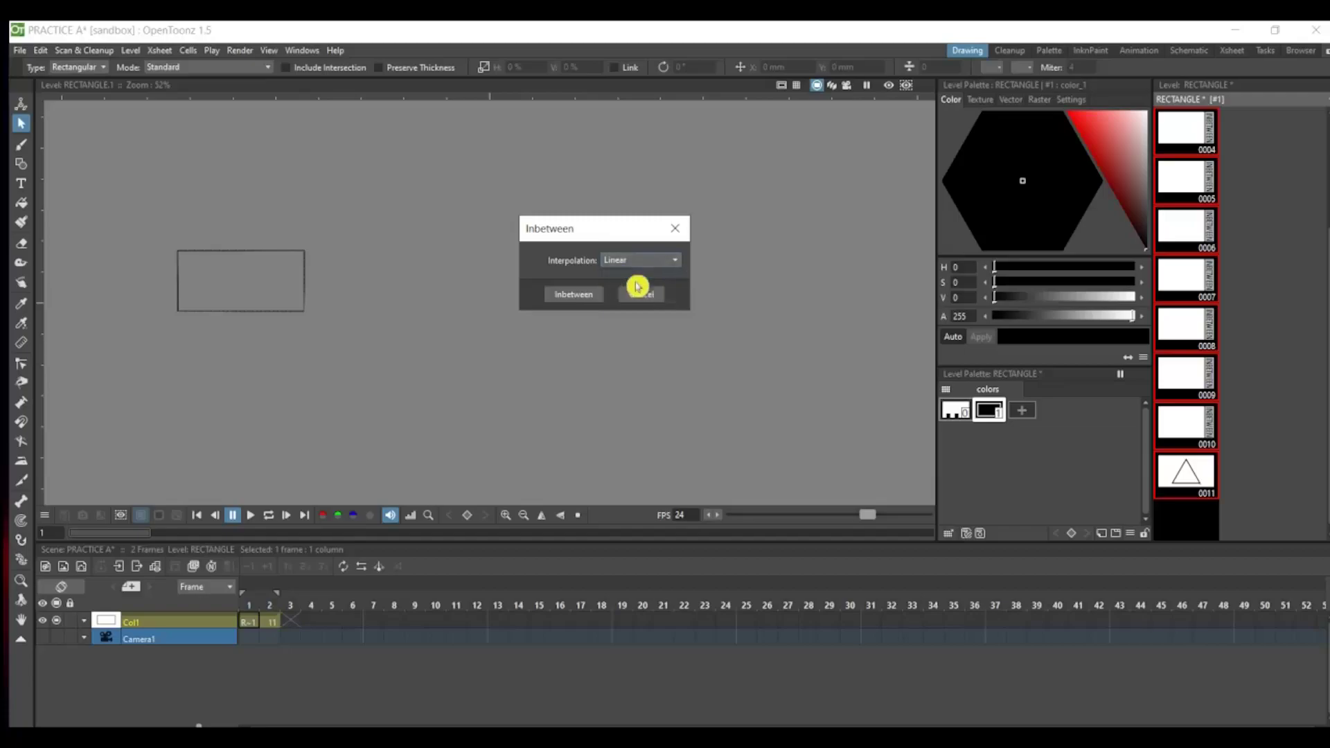
{"action": "left_click", "coordinate": [577, 299]}
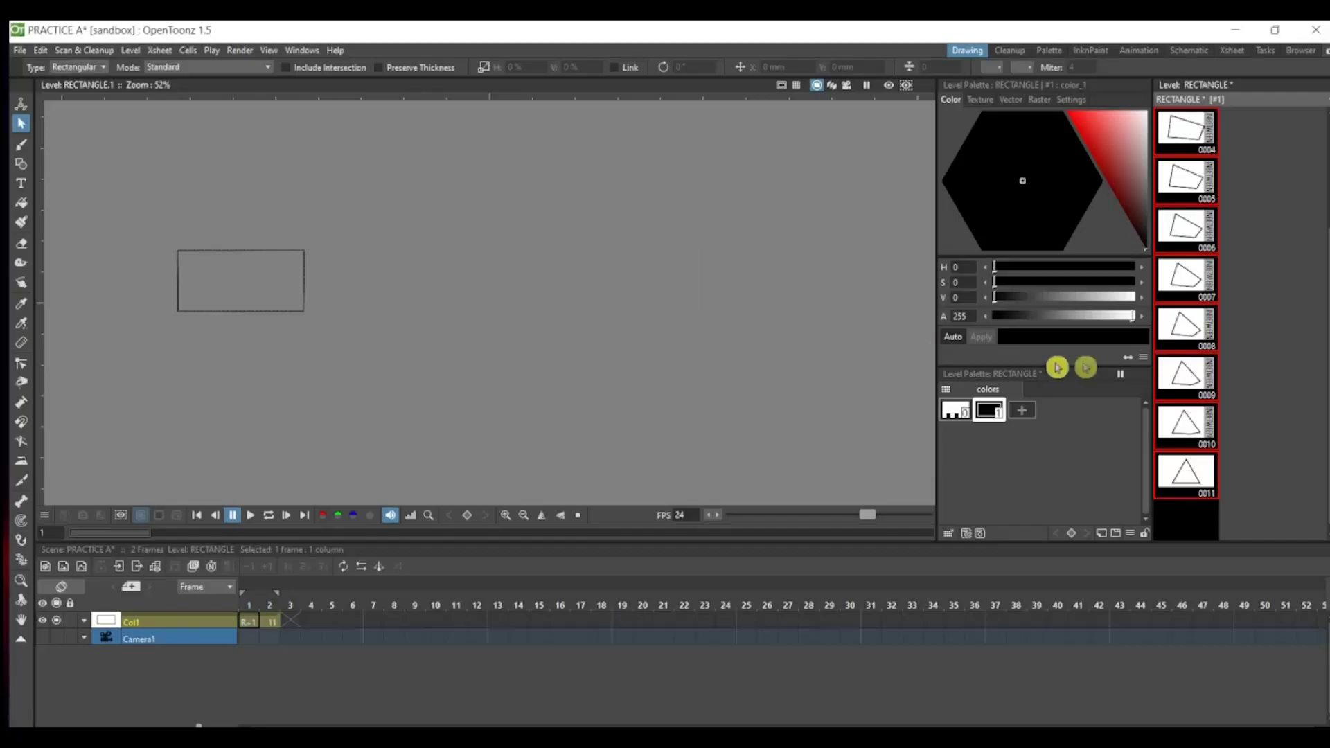
- Examine each generated inbetween in the RECTANGLE level, going from drawing 0001 through to the triangle at 0011
{"action": "scroll", "coordinate": [1189, 168], "scroll_direction": "up", "scroll_amount": 2}
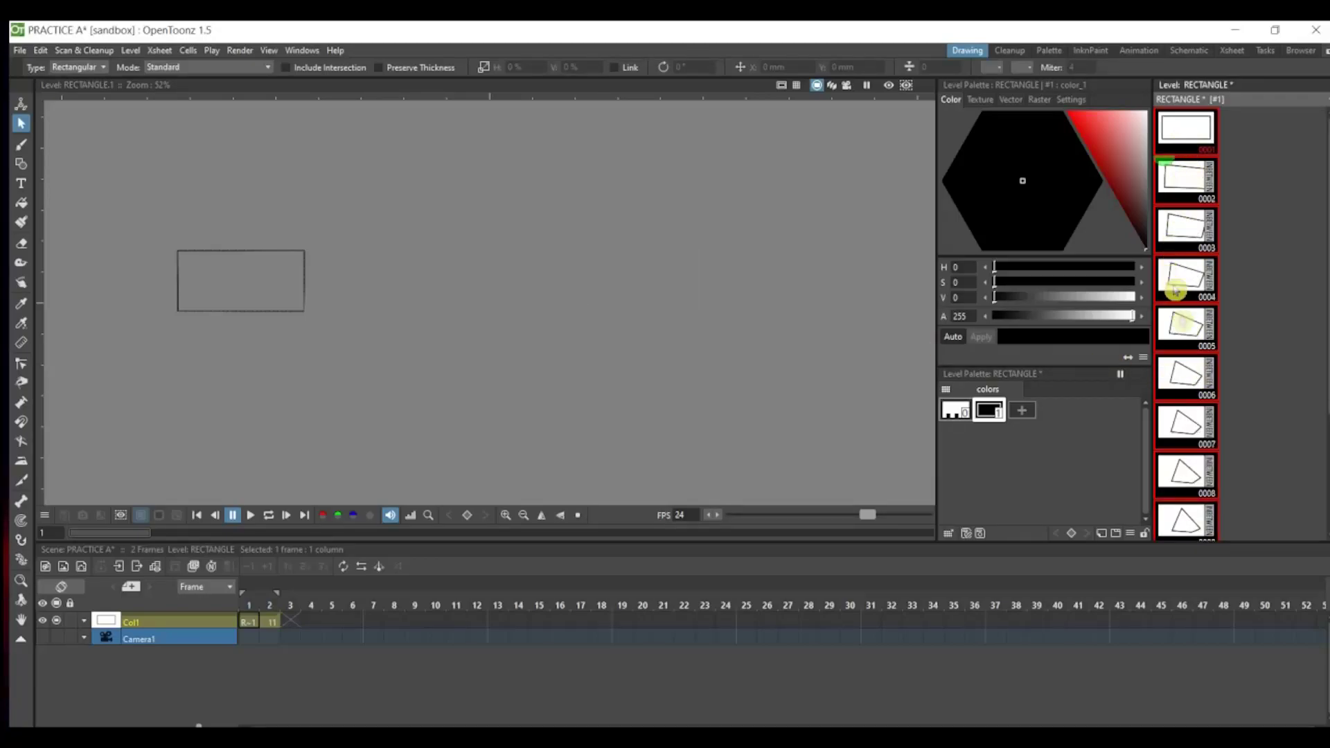
{"action": "left_click", "coordinate": [1184, 140]}
{"action": "left_click", "coordinate": [1185, 182]}
{"action": "left_click", "coordinate": [1186, 227]}
{"action": "left_click", "coordinate": [1186, 275]}
{"action": "left_click", "coordinate": [1186, 324]}
{"action": "left_click", "coordinate": [1184, 373]}
{"action": "left_click", "coordinate": [1185, 423]}
{"action": "left_click", "coordinate": [1191, 476]}
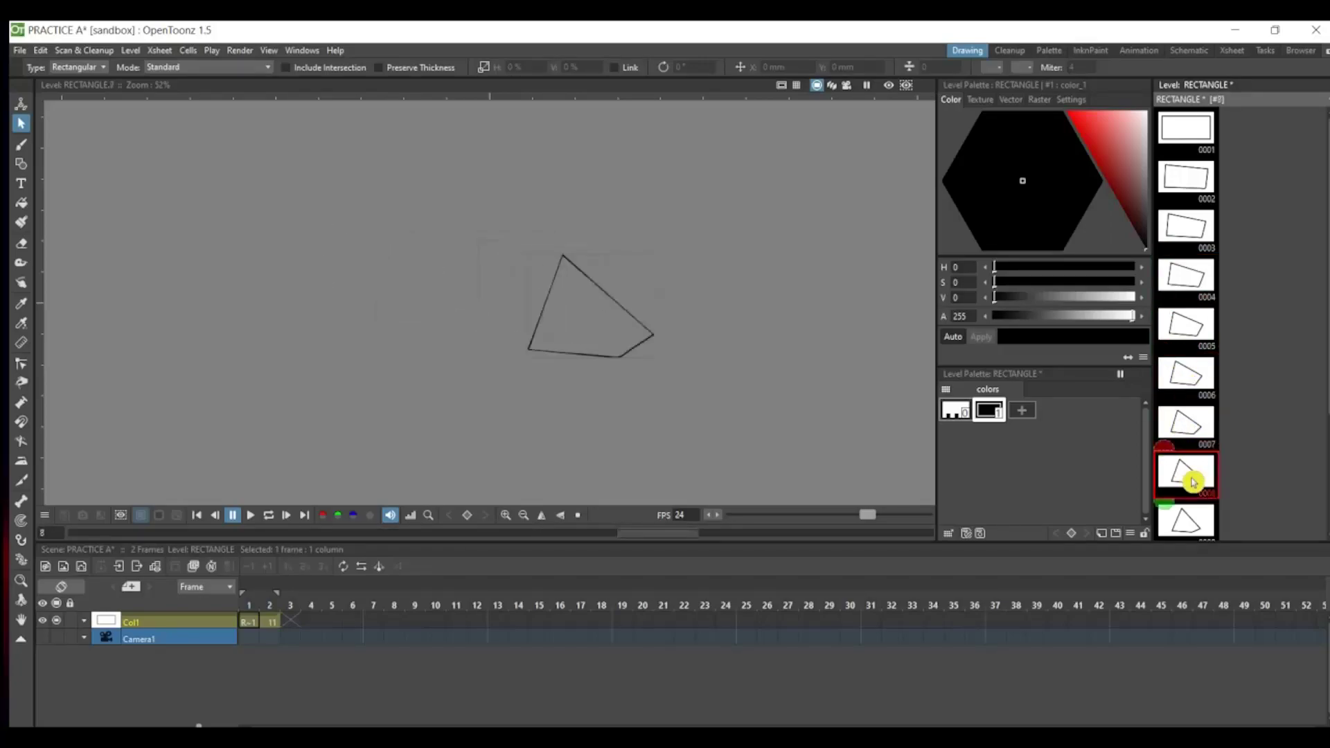
{"action": "left_click", "coordinate": [1188, 468]}
{"action": "left_click", "coordinate": [1191, 474]}
{"action": "left_click", "coordinate": [1194, 475]}
- Review the first three drawings of the level again and preview the whole level in playback
{"action": "scroll", "coordinate": [1183, 332], "scroll_direction": "up", "scroll_amount": 3}
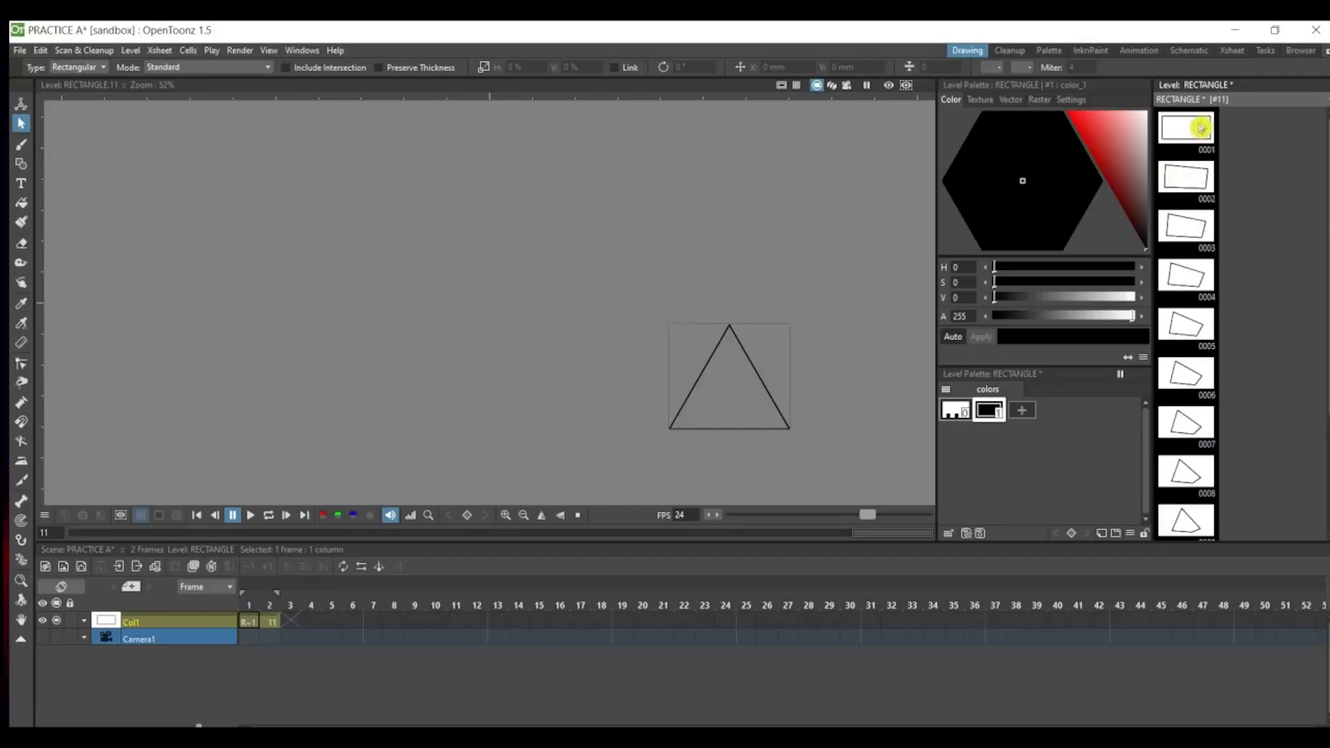
{"action": "left_click", "coordinate": [1199, 129]}
{"action": "left_click", "coordinate": [1186, 179]}
{"action": "left_click", "coordinate": [1185, 229]}
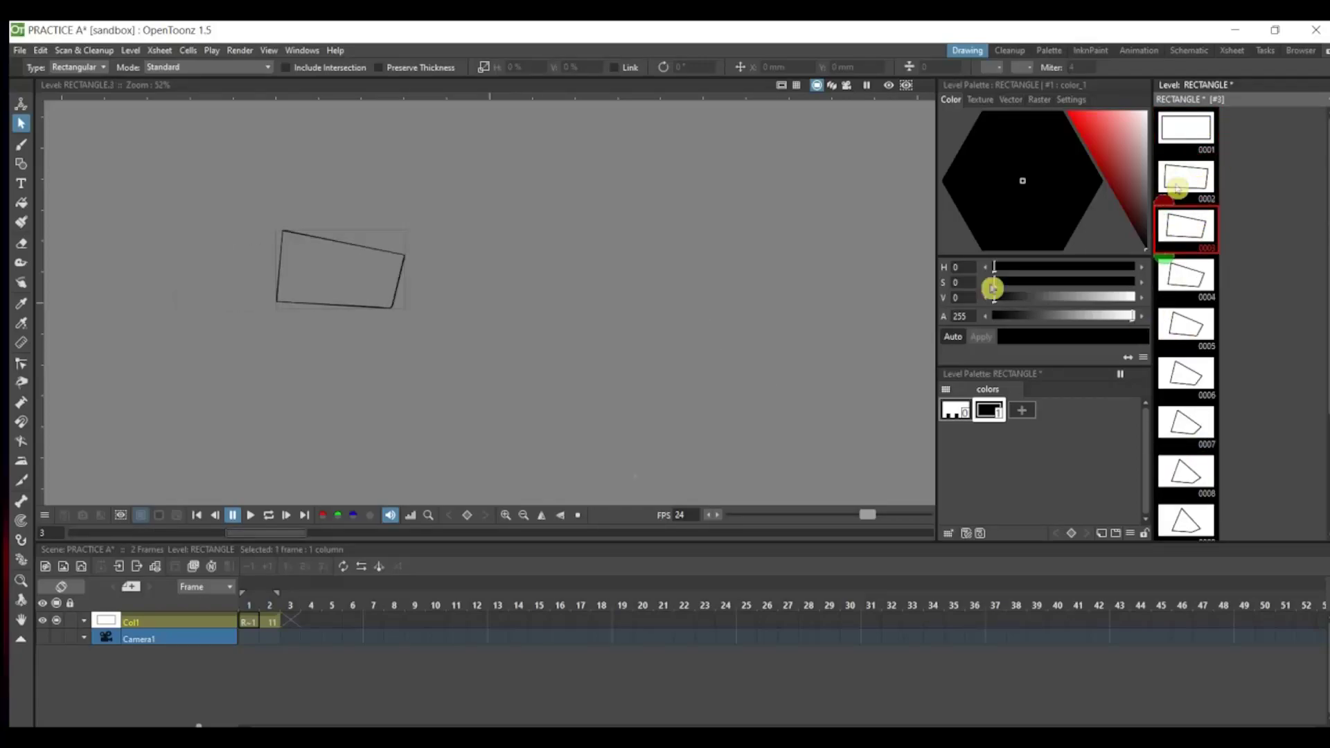
{"action": "left_click", "coordinate": [252, 517]}
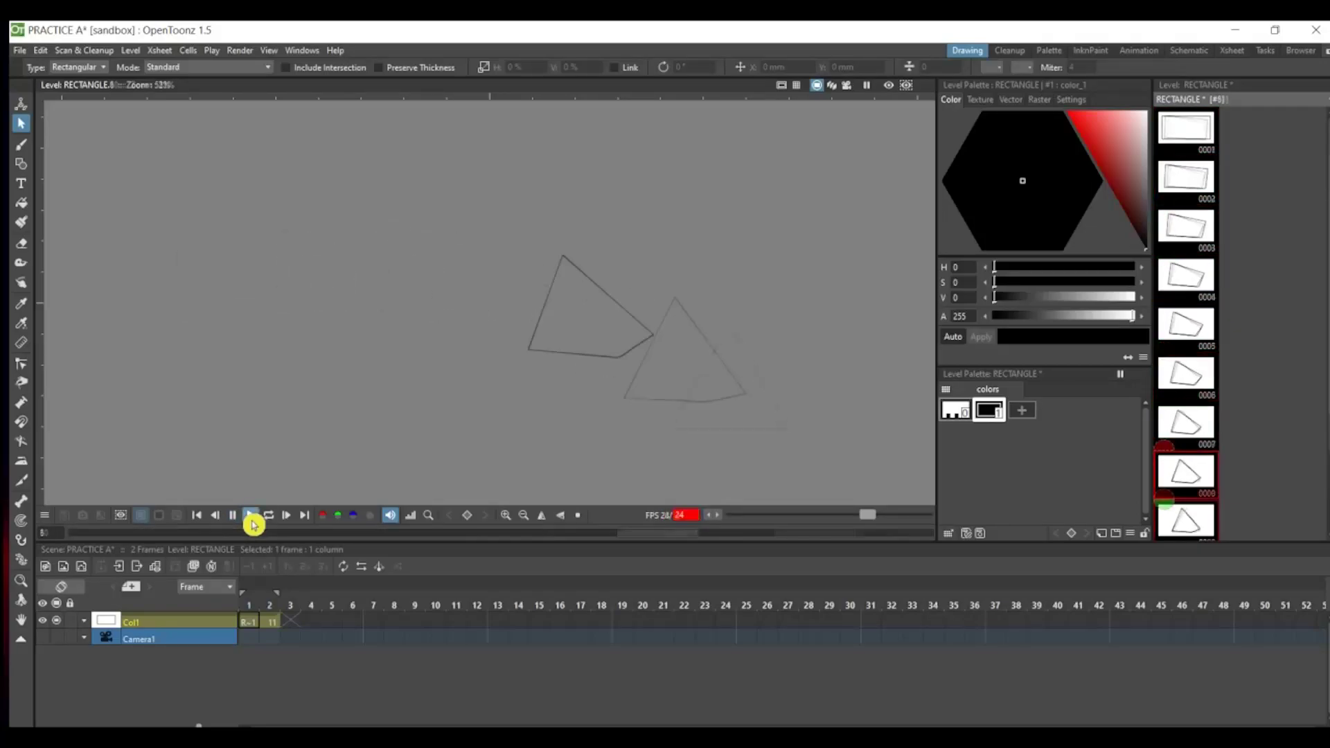
- Delete the triangle cell at frame 2 of Col1
{"action": "left_click", "coordinate": [273, 633]}
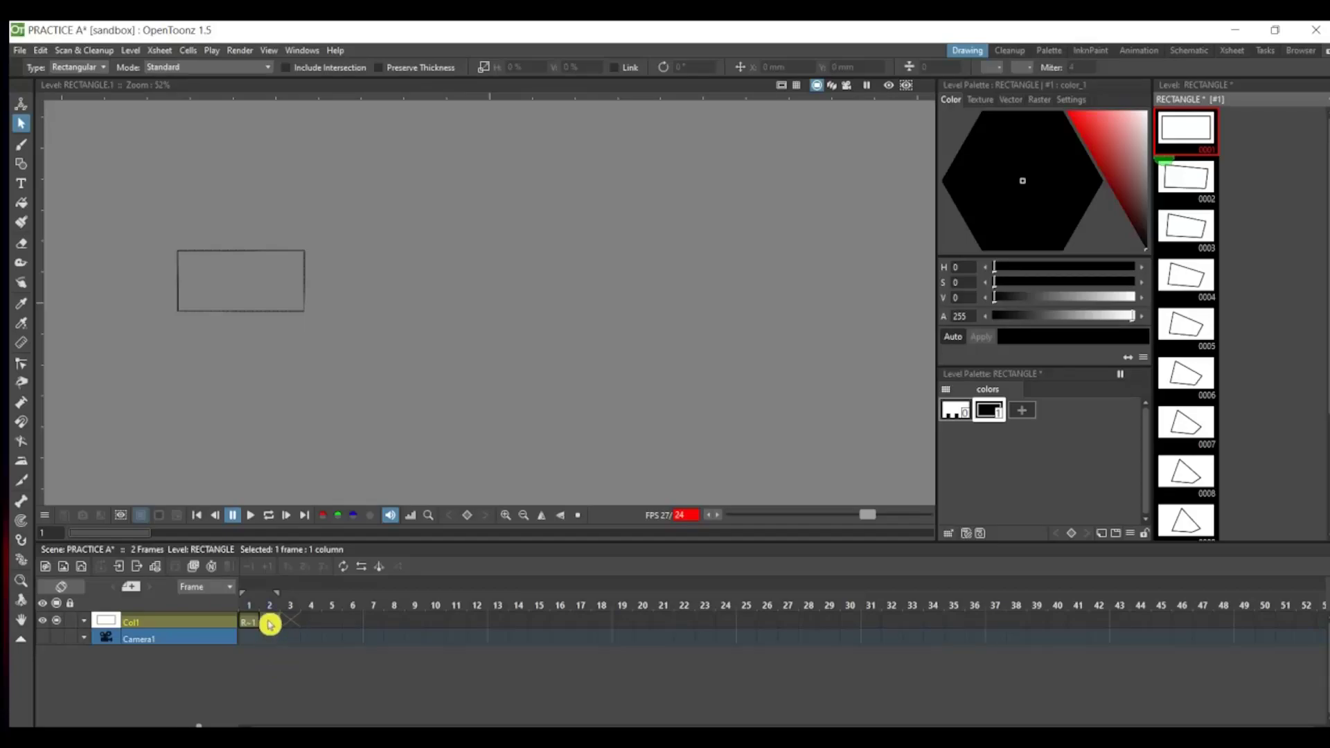
{"action": "left_click", "coordinate": [269, 622]}
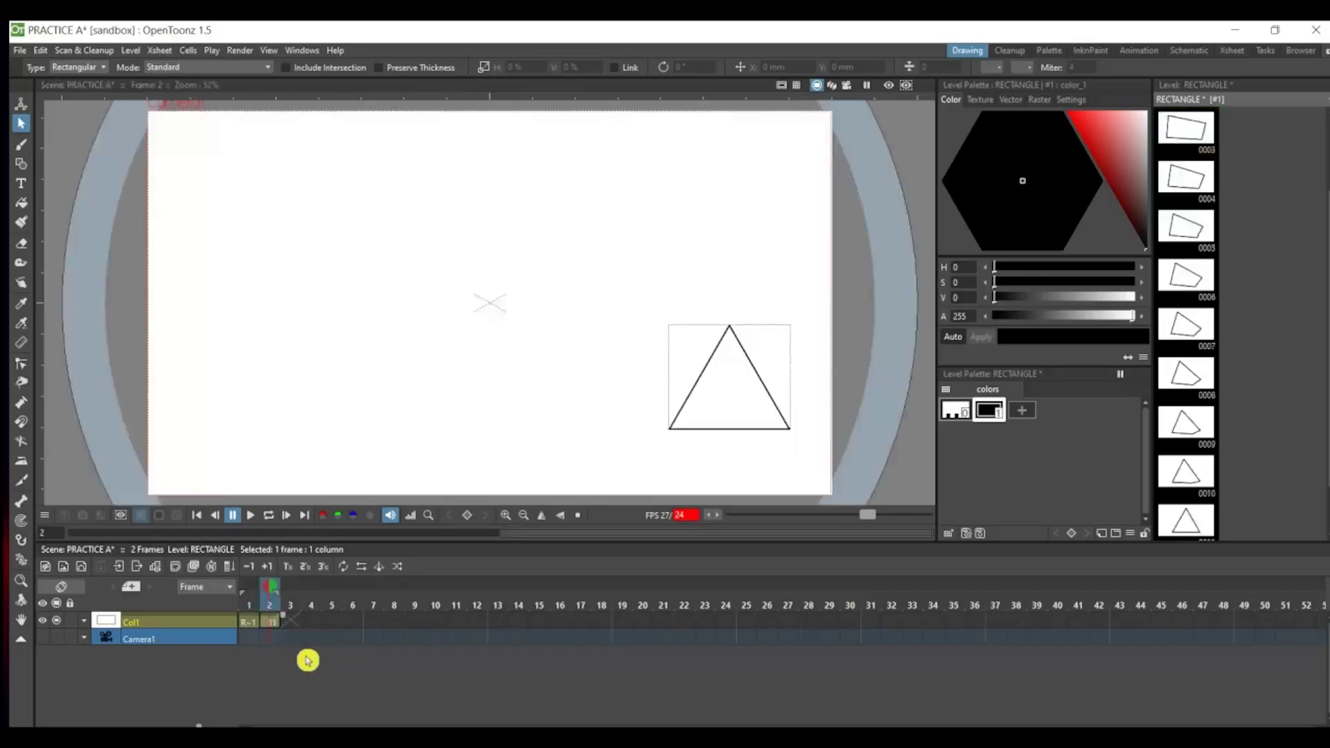
{"action": "right_click", "coordinate": [270, 627]}
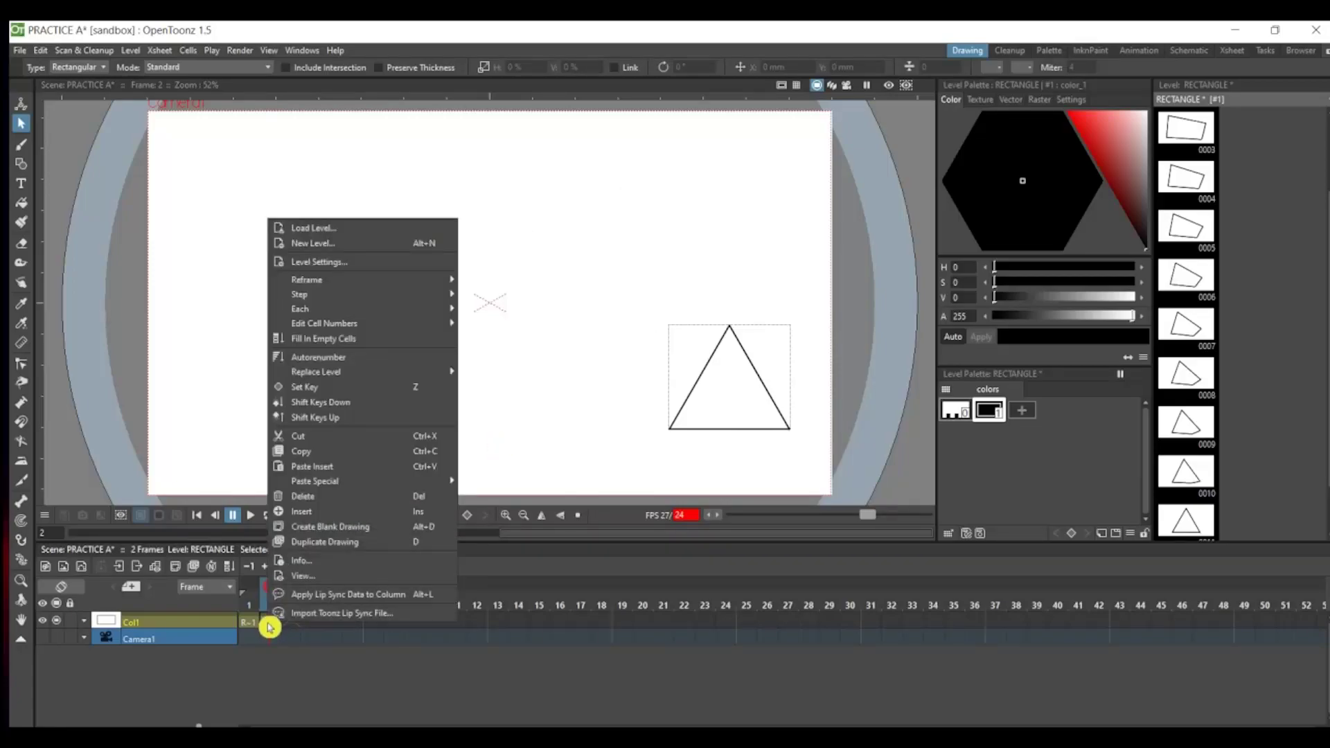
{"action": "left_click", "coordinate": [315, 496]}
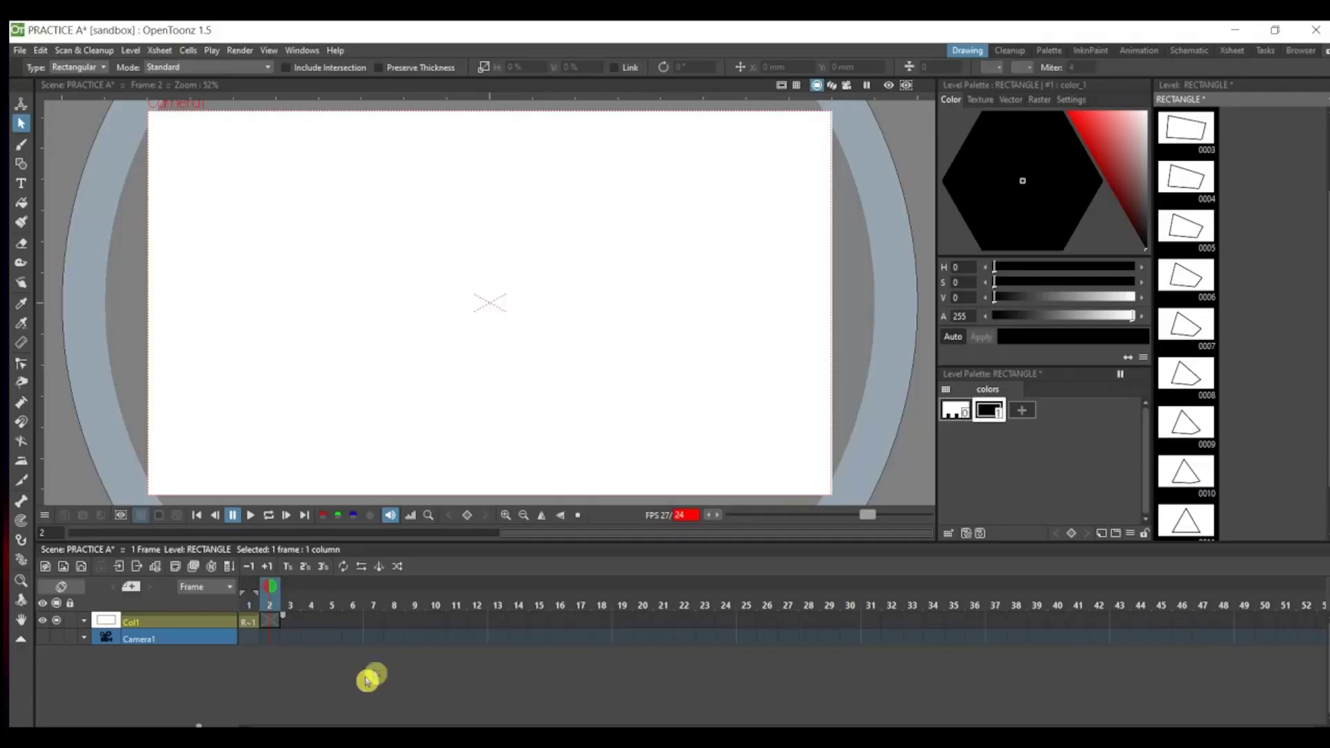
- Select drawings 0002 to 0011 in the level and place them in Col1 starting at frame 2
{"action": "scroll", "coordinate": [1176, 187], "scroll_direction": "up", "scroll_amount": 2}
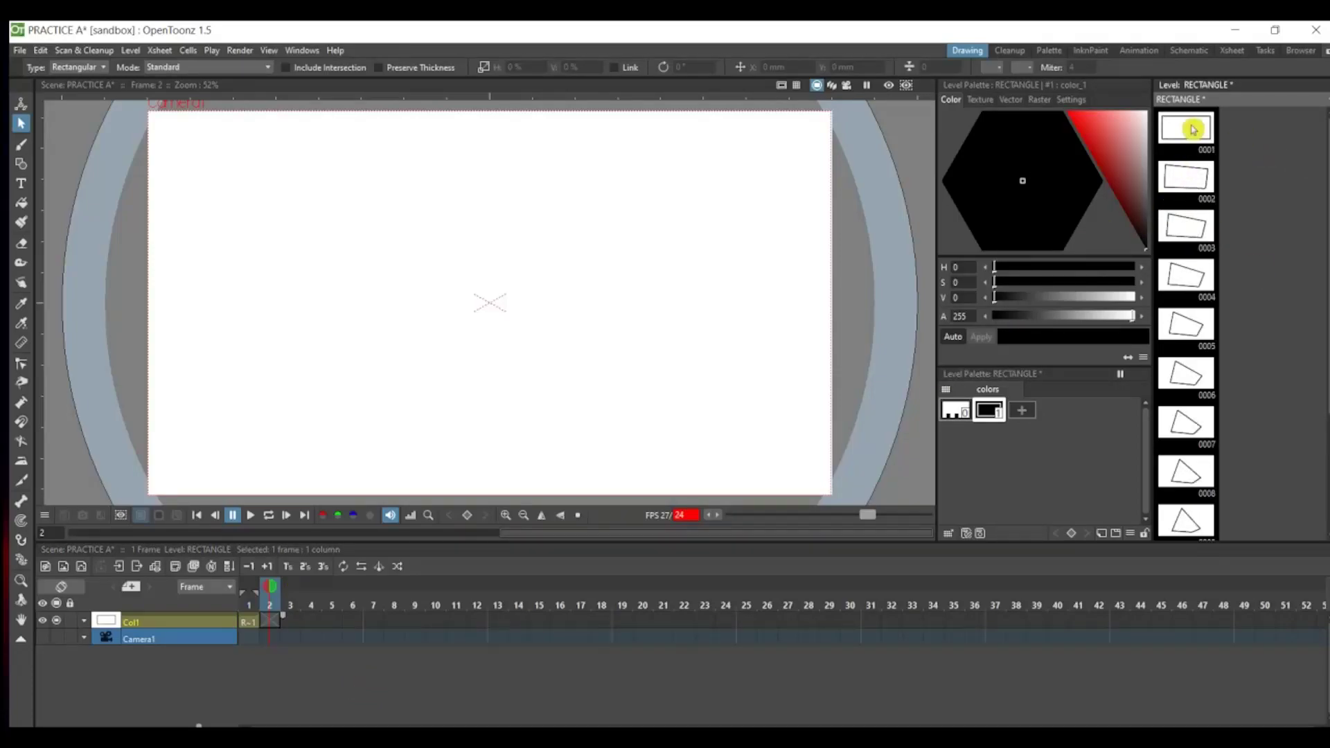
{"action": "left_click", "coordinate": [1188, 182]}
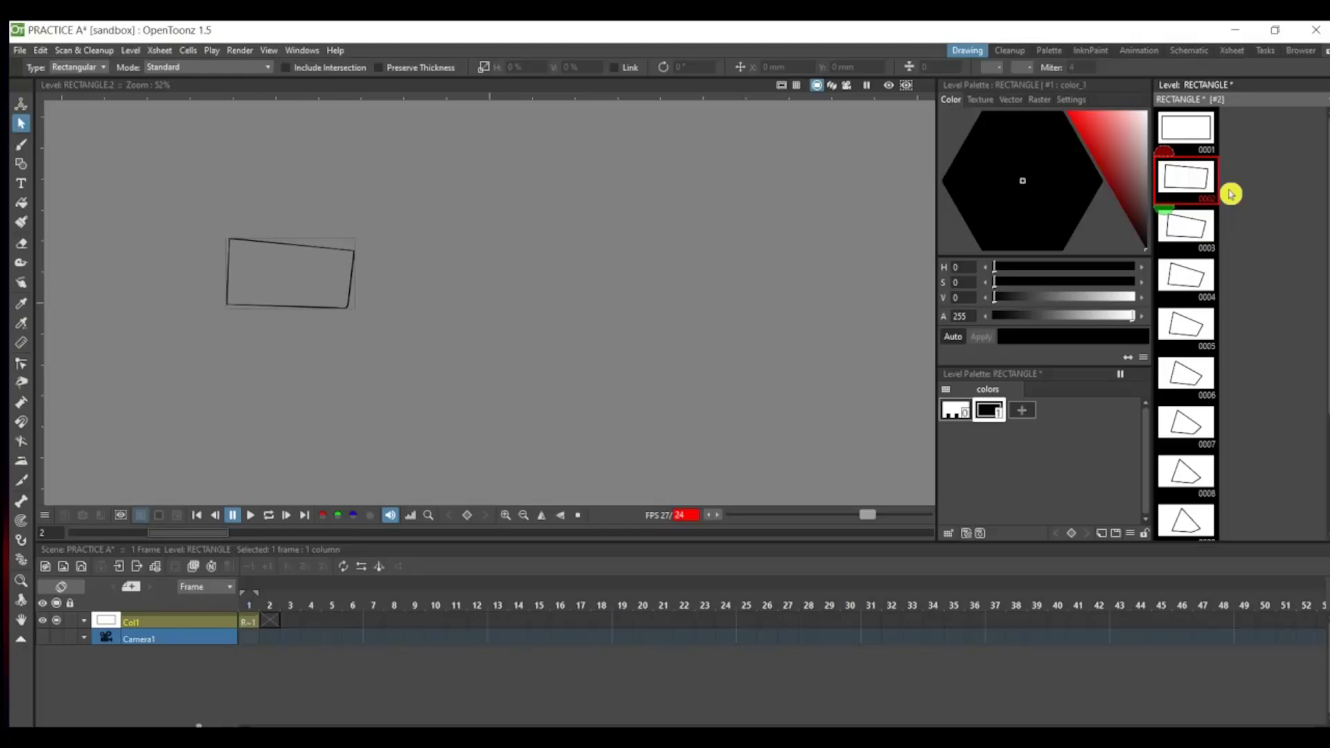
{"action": "scroll", "coordinate": [1230, 205], "scroll_direction": "down", "scroll_amount": 3}
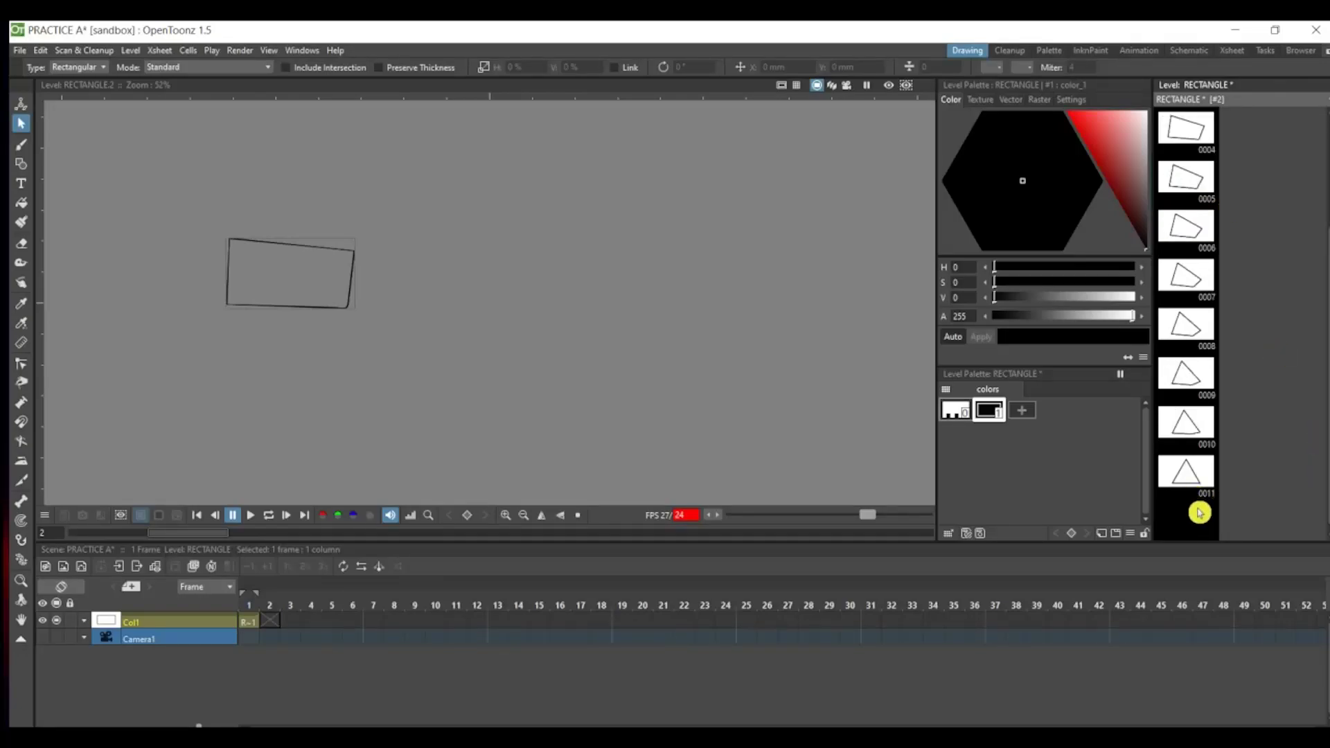
{"action": "left_click", "coordinate": [1182, 481], "text": "shift"}
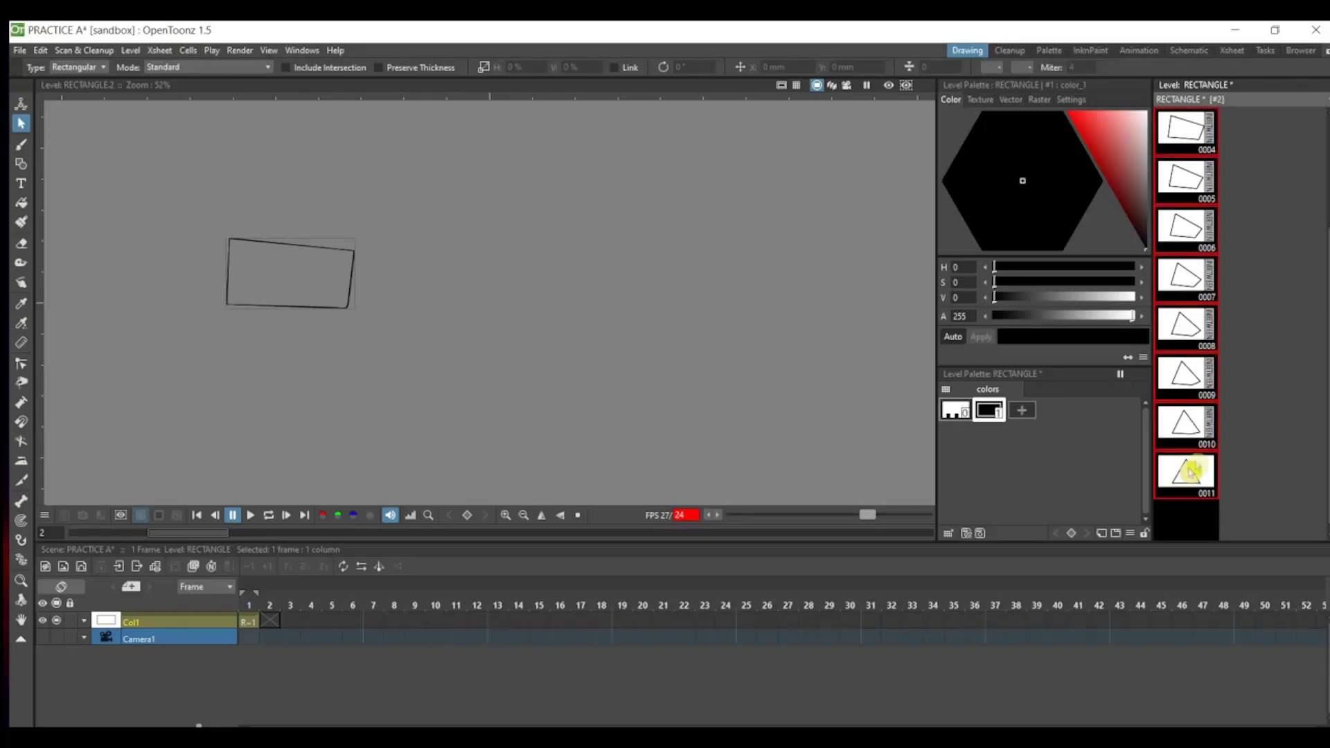
{"action": "scroll", "coordinate": [1238, 148], "scroll_direction": "up", "scroll_amount": 3}
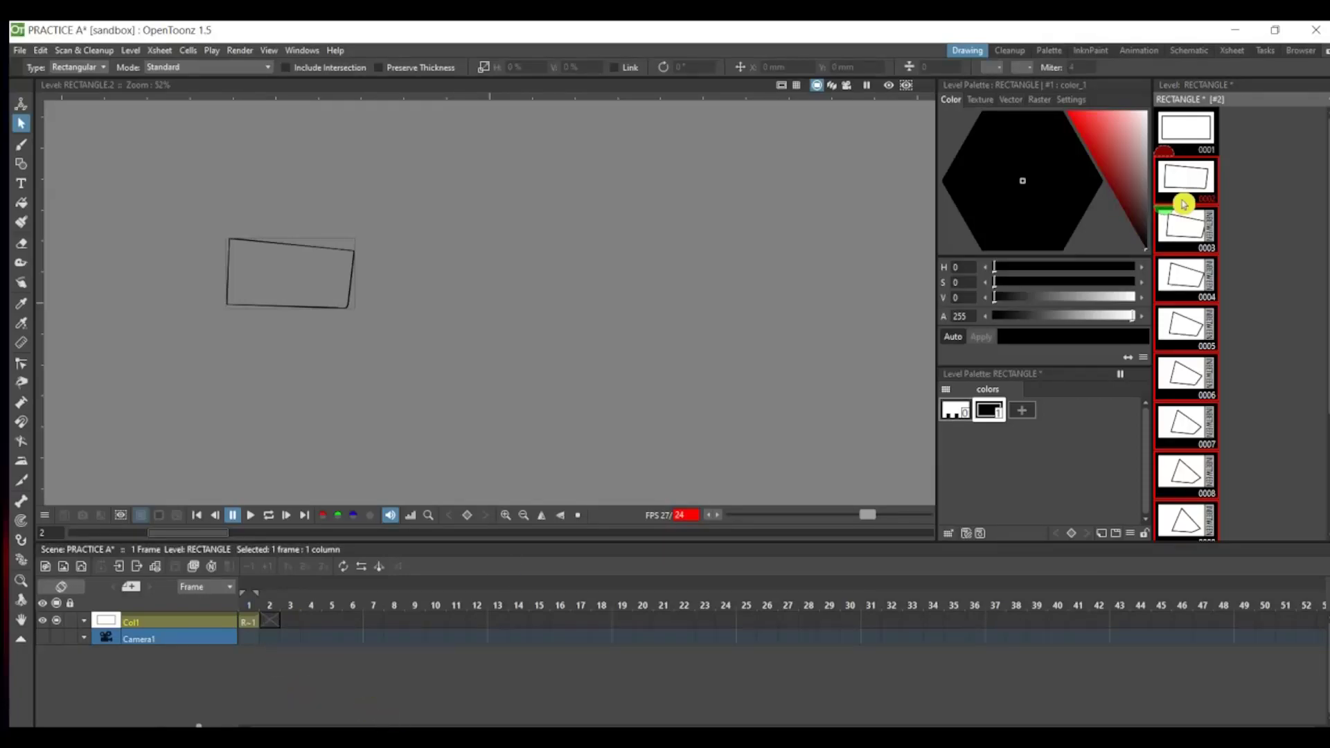
{"action": "left_click_drag", "start_coordinate": [1198, 180], "coordinate": [269, 629]}
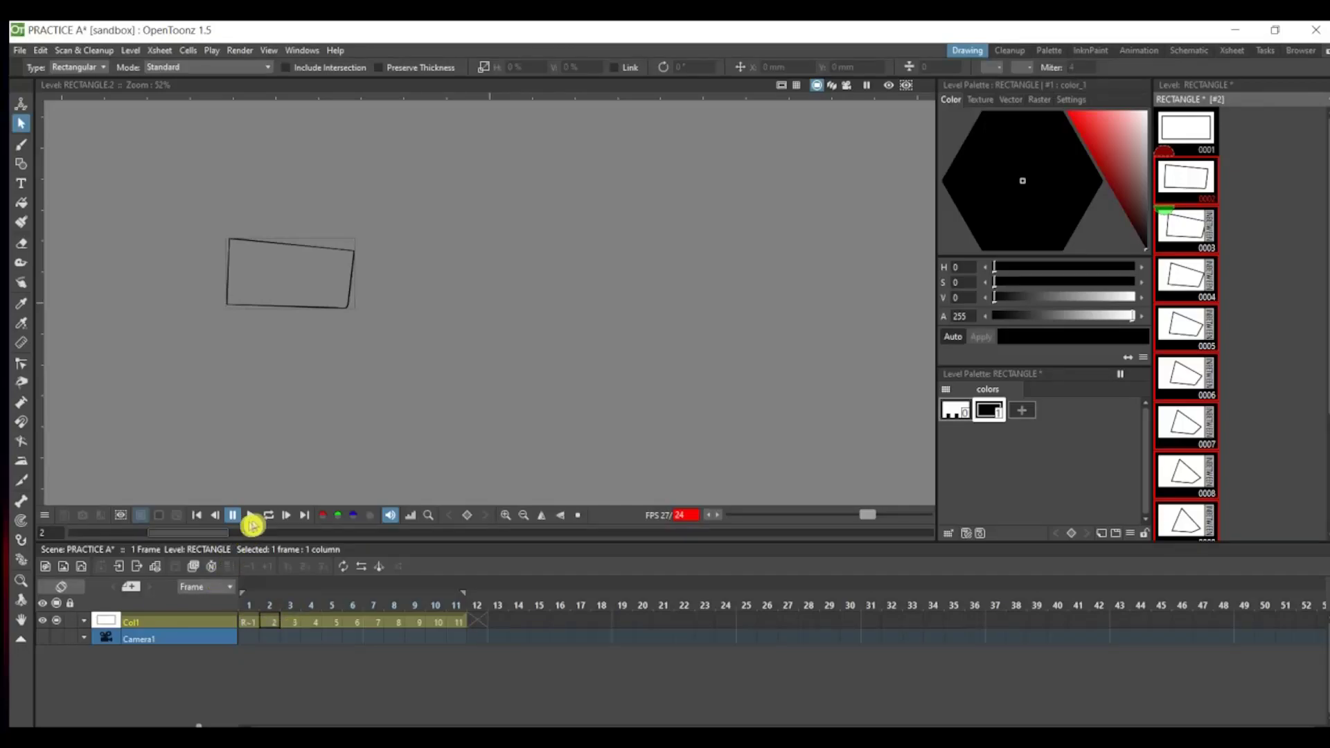
- Preview the scene animation from frame 1, in single and looped playback
{"action": "left_click", "coordinate": [253, 625]}
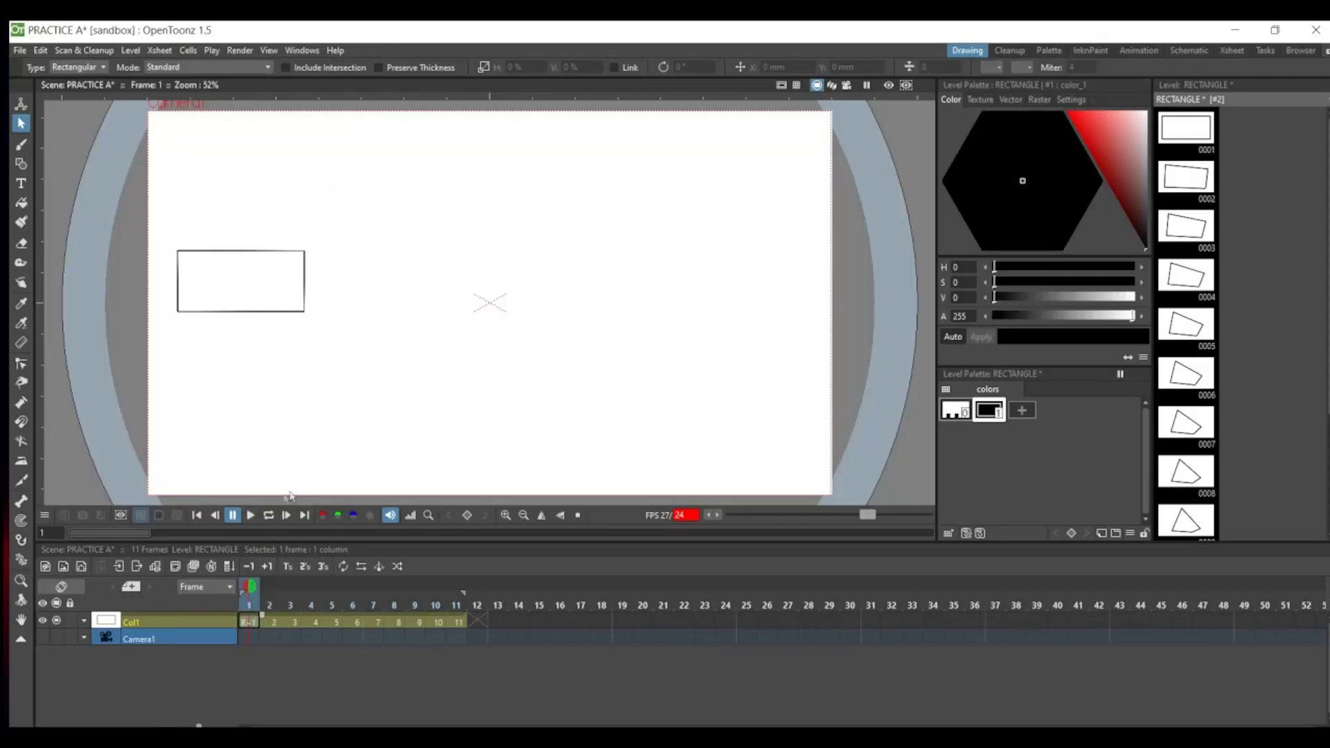
{"action": "left_click", "coordinate": [253, 516]}
{"action": "left_click", "coordinate": [268, 516]}
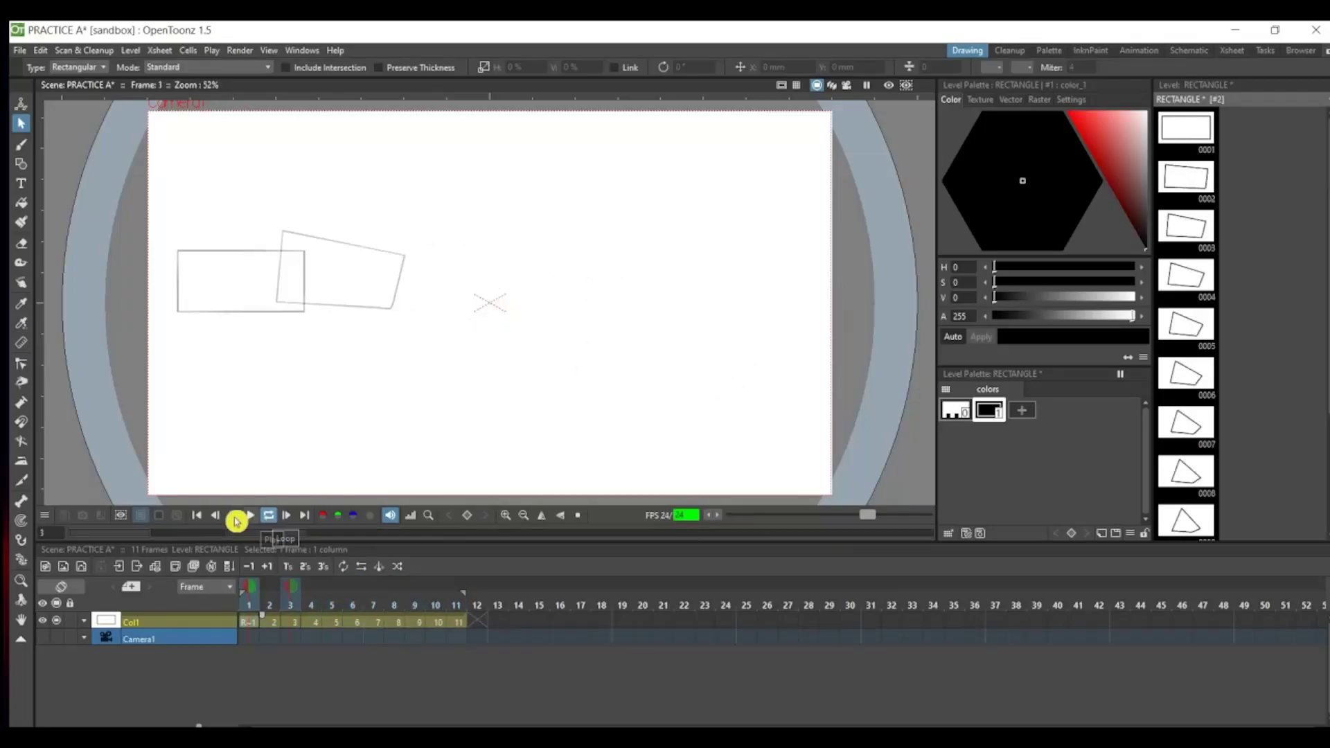
- Reframe each drawing from 1 to 11 in Col1 to hold for three frames, and preview the slowed animation in a loop
{"action": "left_click", "coordinate": [250, 628]}
{"action": "left_click", "coordinate": [260, 627]}
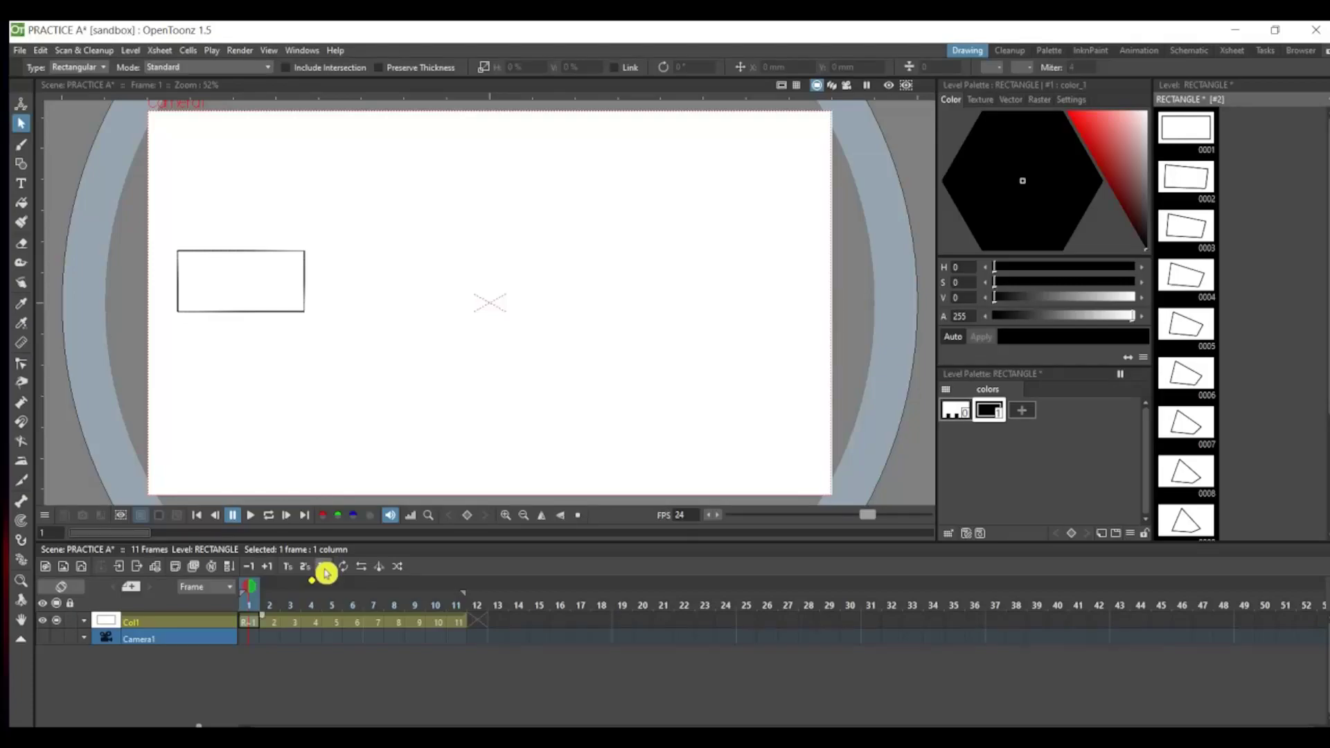
{"action": "left_click", "coordinate": [324, 570]}
{"action": "left_click", "coordinate": [319, 587]}
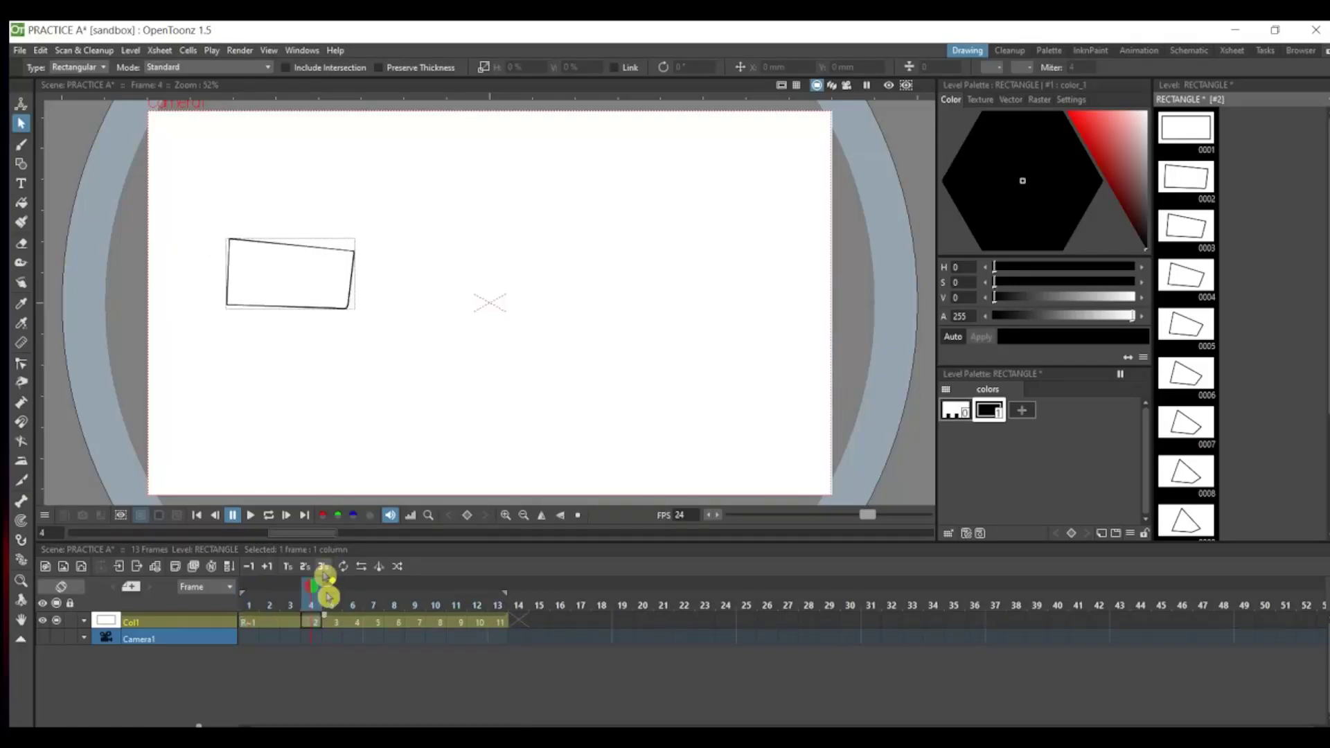
{"action": "left_click", "coordinate": [324, 568]}
{"action": "left_click", "coordinate": [375, 623]}
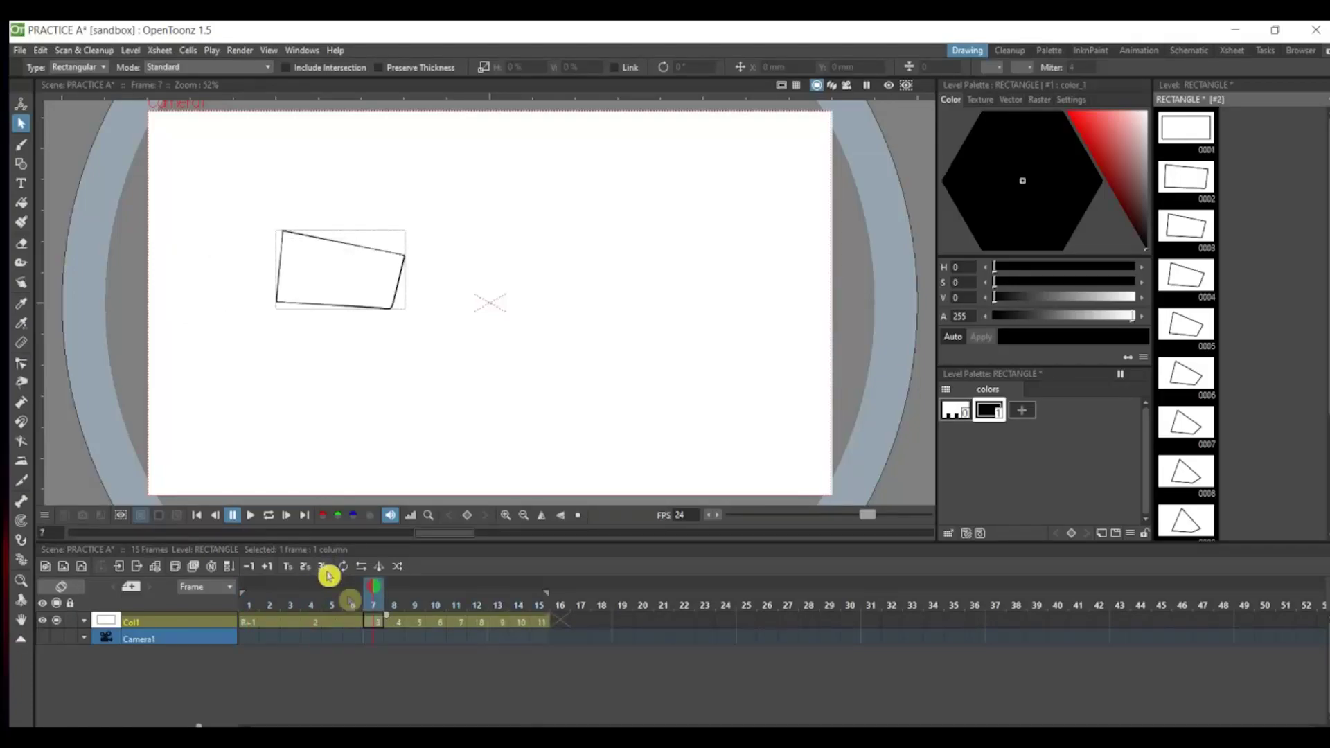
{"action": "left_click", "coordinate": [325, 570]}
{"action": "left_click", "coordinate": [438, 623]}
{"action": "left_click", "coordinate": [321, 571]}
{"action": "left_click", "coordinate": [500, 622]}
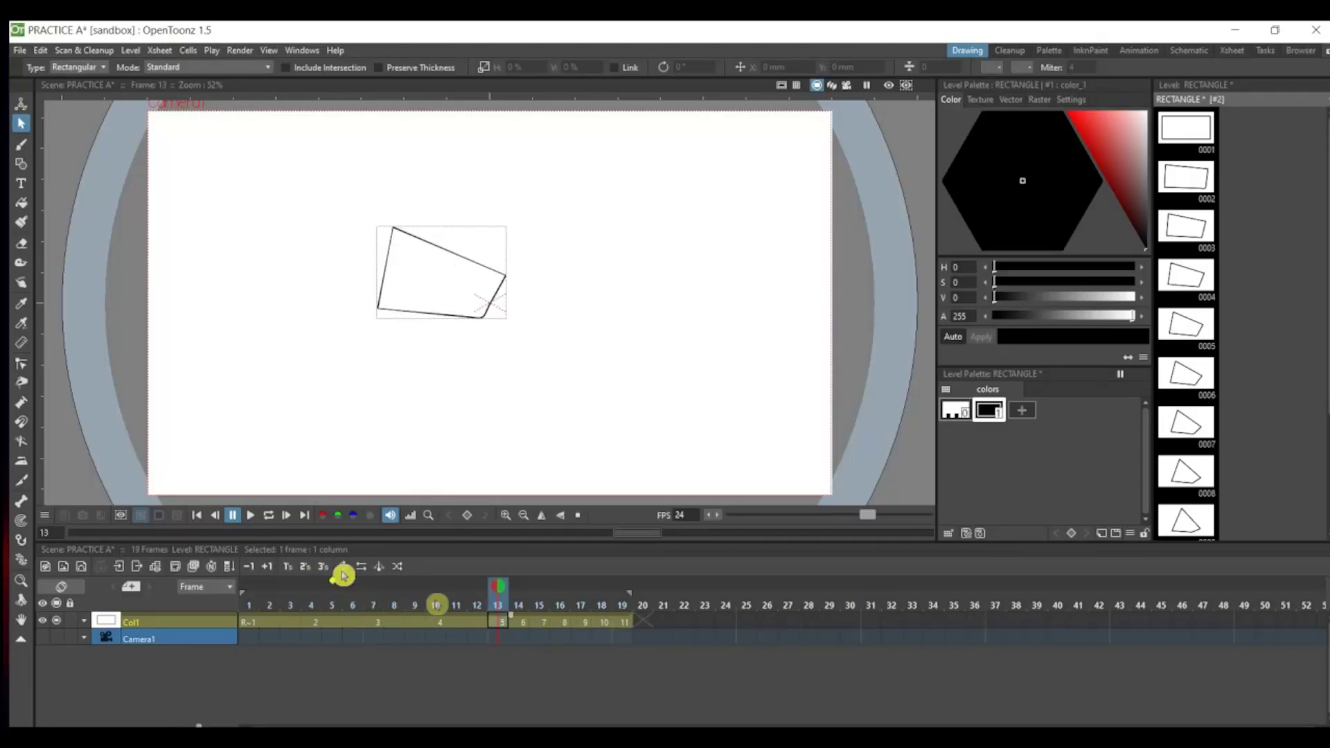
{"action": "left_click", "coordinate": [324, 568]}
{"action": "left_click", "coordinate": [565, 622]}
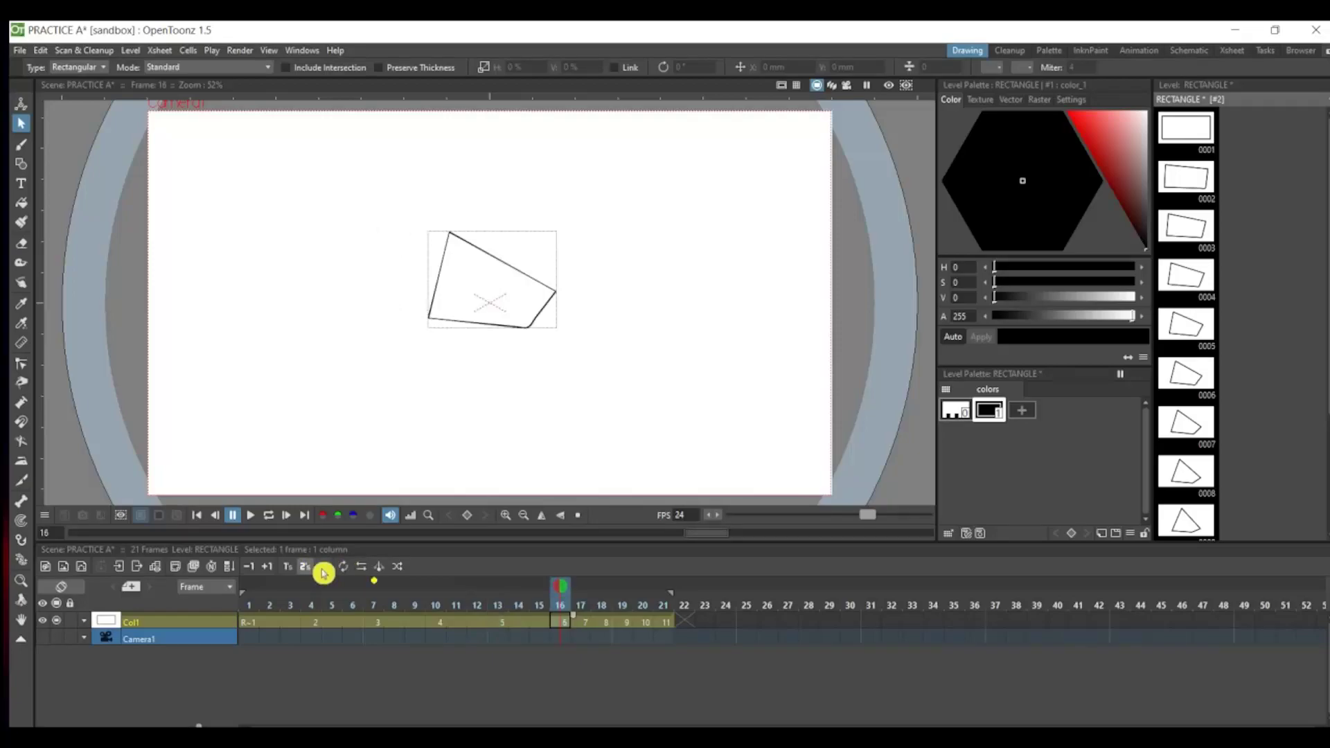
{"action": "left_click", "coordinate": [323, 572]}
{"action": "left_click", "coordinate": [627, 622]}
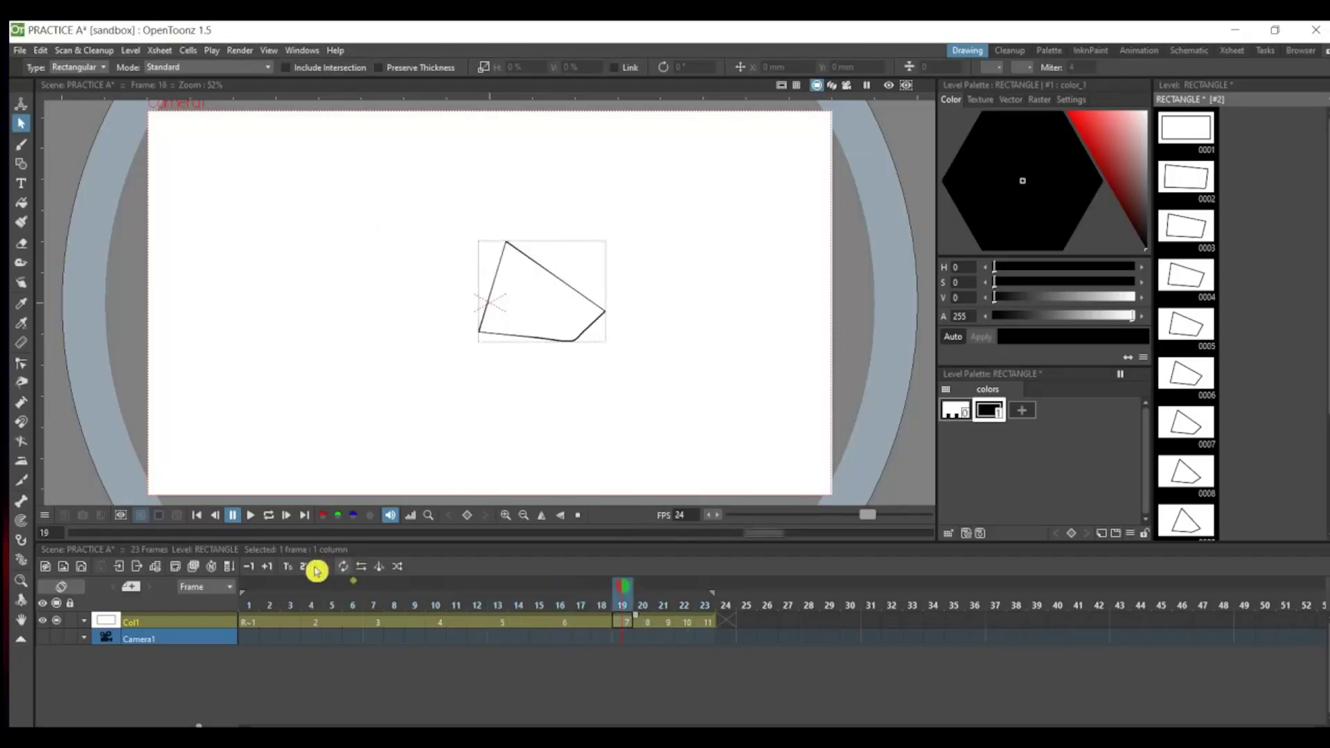
{"action": "left_click", "coordinate": [322, 569]}
{"action": "left_click", "coordinate": [688, 622]}
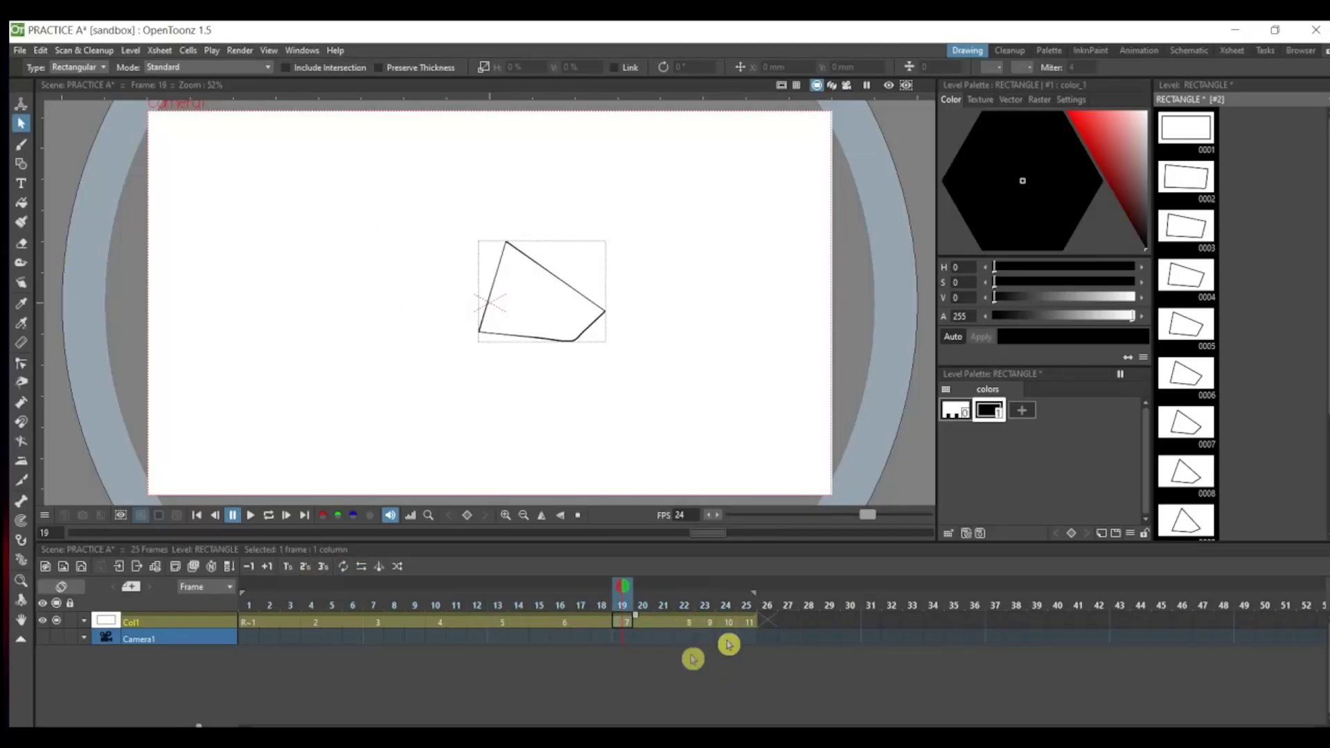
{"action": "left_click", "coordinate": [325, 572]}
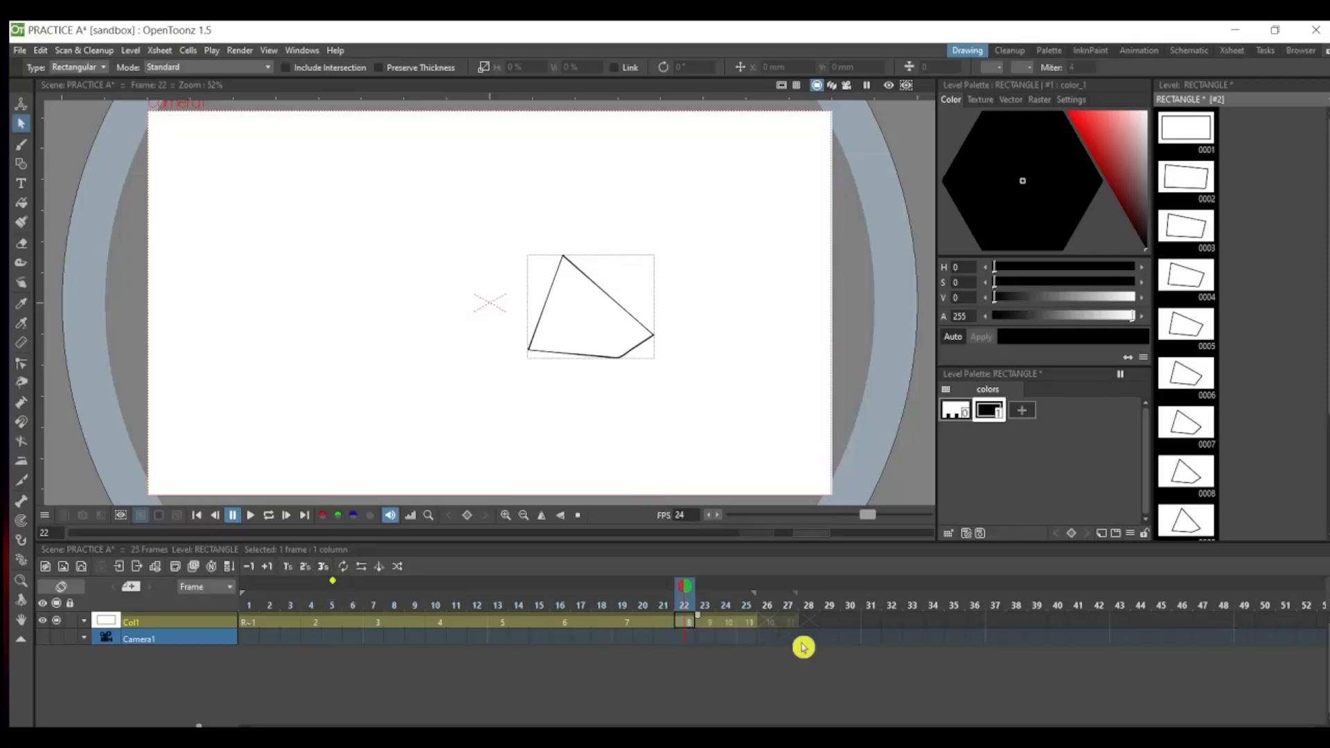
{"action": "left_click", "coordinate": [752, 622]}
{"action": "left_click", "coordinate": [327, 571]}
{"action": "left_click", "coordinate": [812, 622]}
{"action": "left_click", "coordinate": [326, 567]}
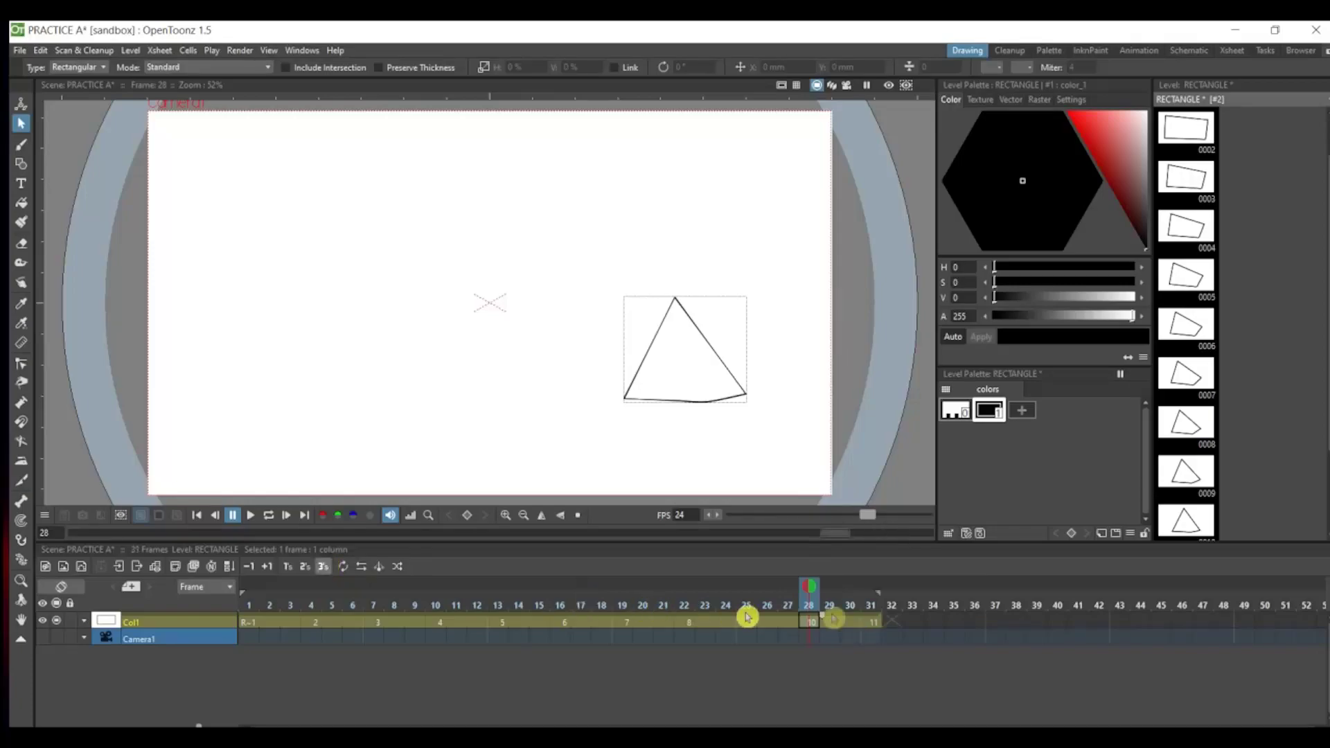
{"action": "left_click", "coordinate": [874, 622]}
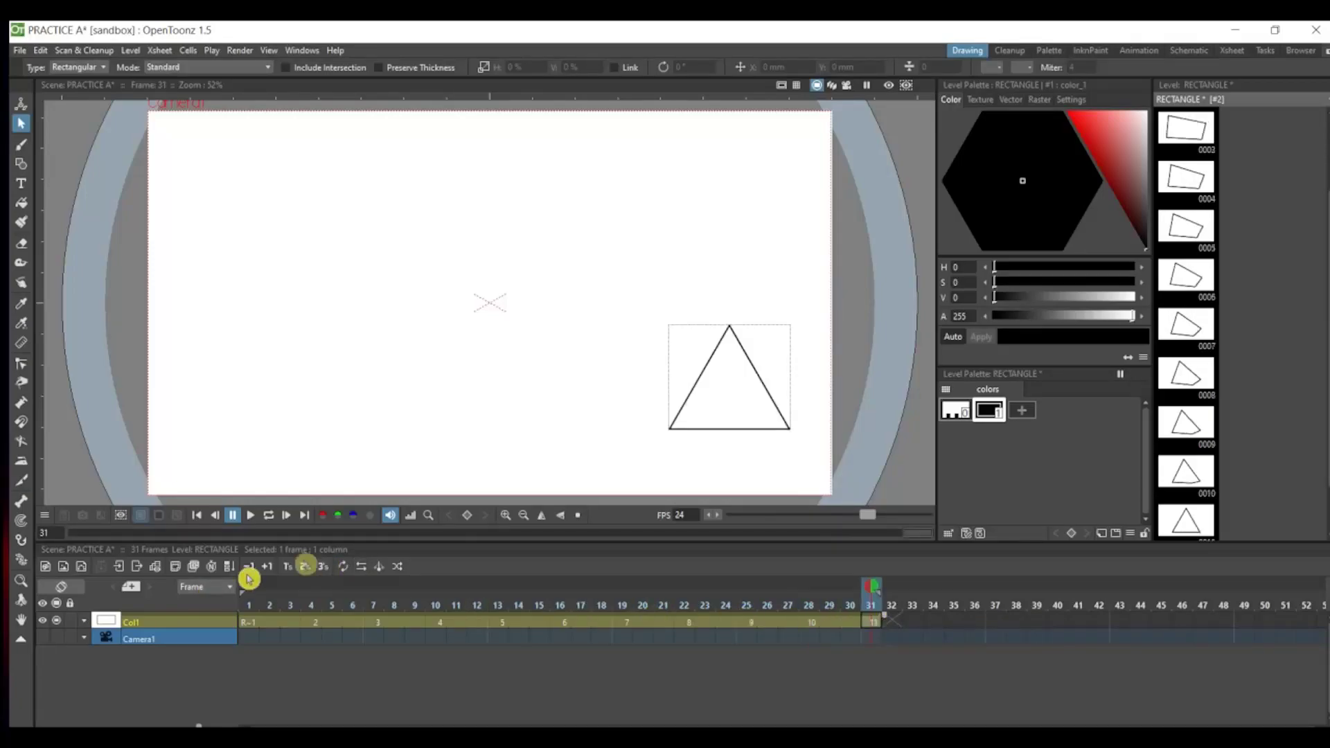
{"action": "left_click", "coordinate": [325, 572]}
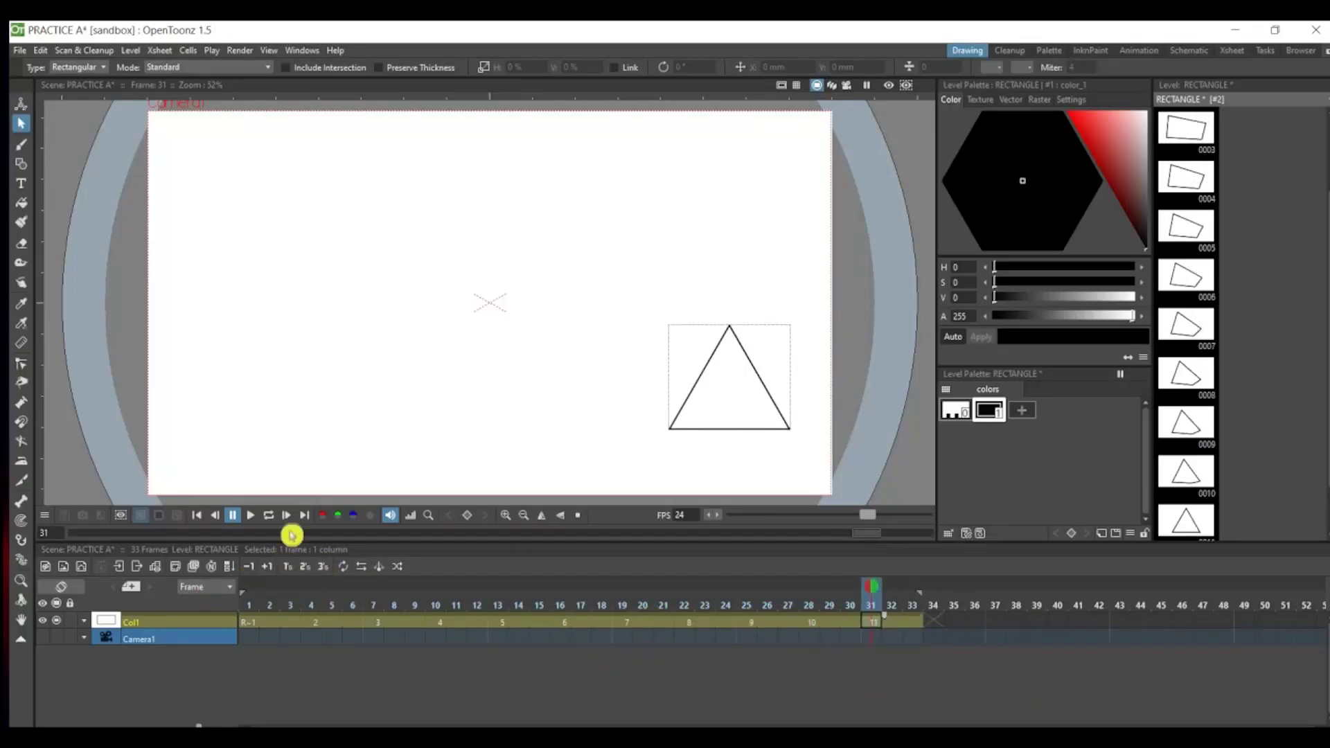
{"action": "left_click", "coordinate": [273, 516]}
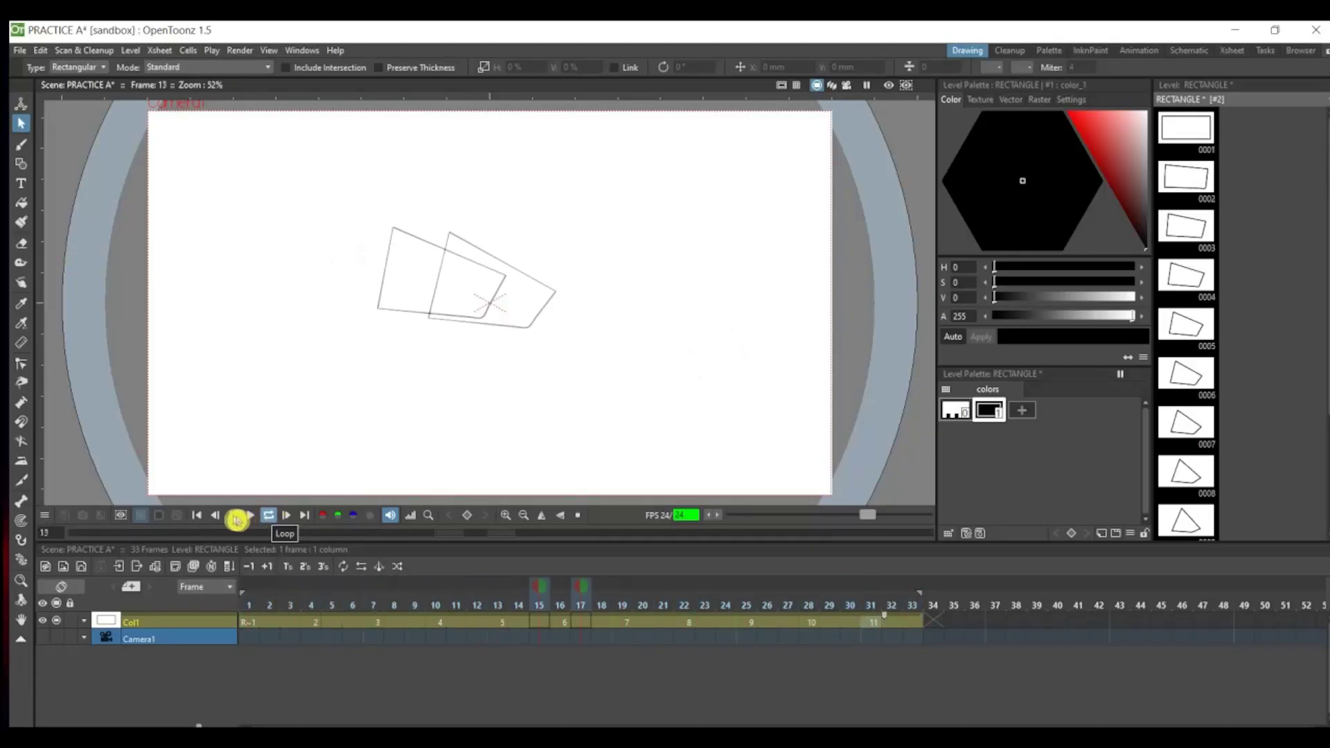
{"action": "left_click", "coordinate": [270, 518]}
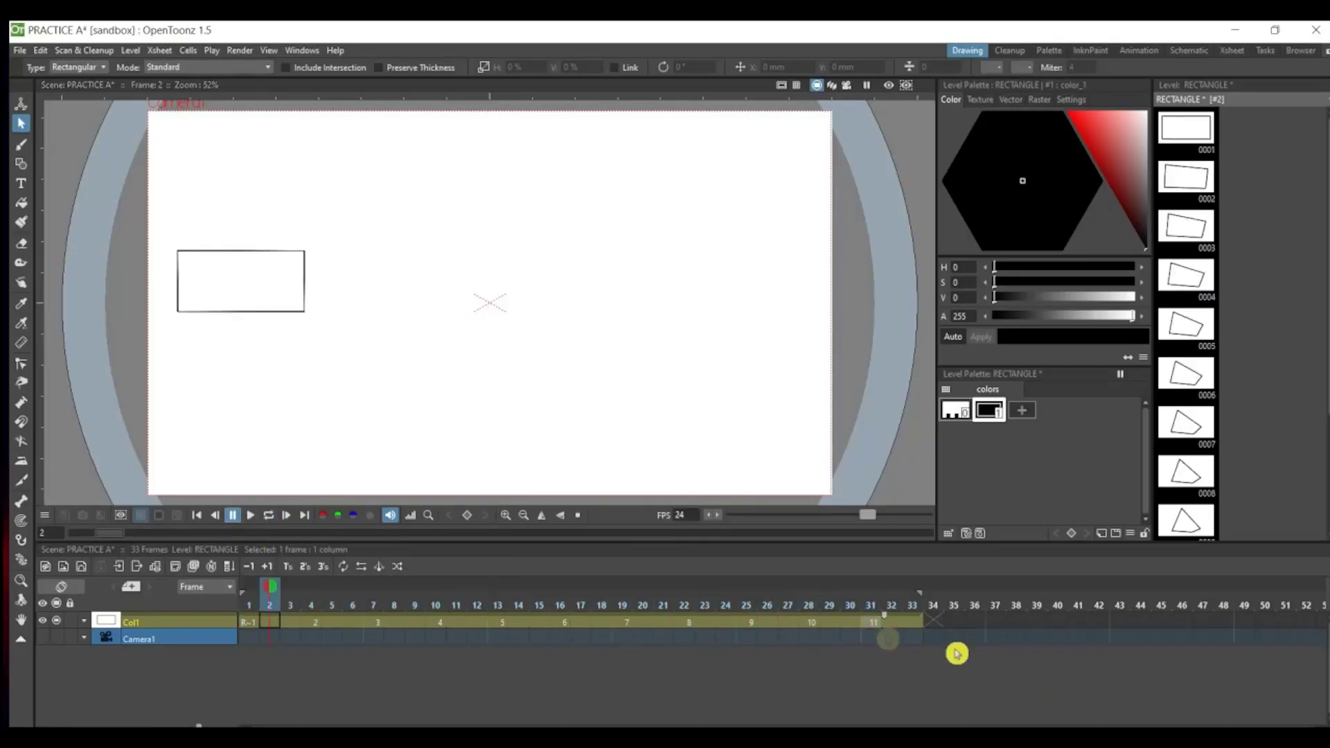
- Extend the hold of the final triangle drawing in Col1 from frame 31 to frame 50
{"action": "left_click", "coordinate": [875, 627]}
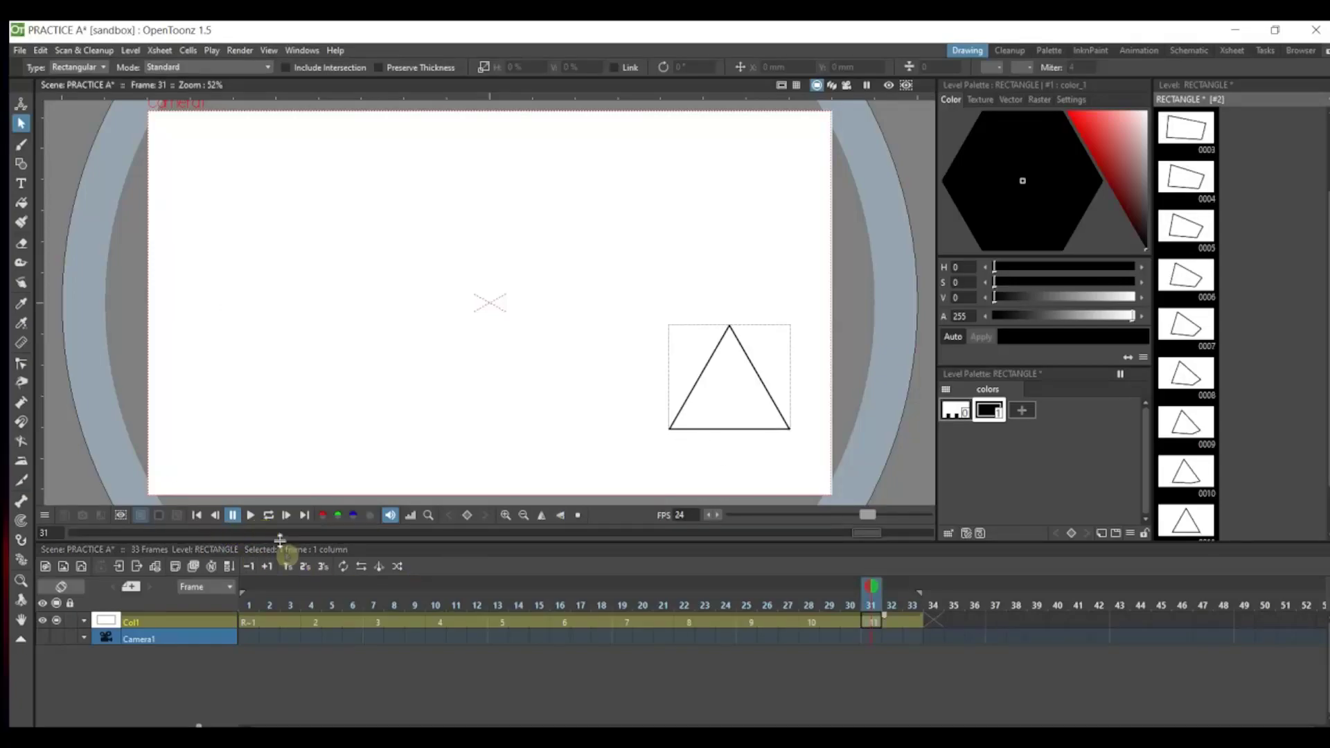
{"action": "left_click", "coordinate": [326, 573]}
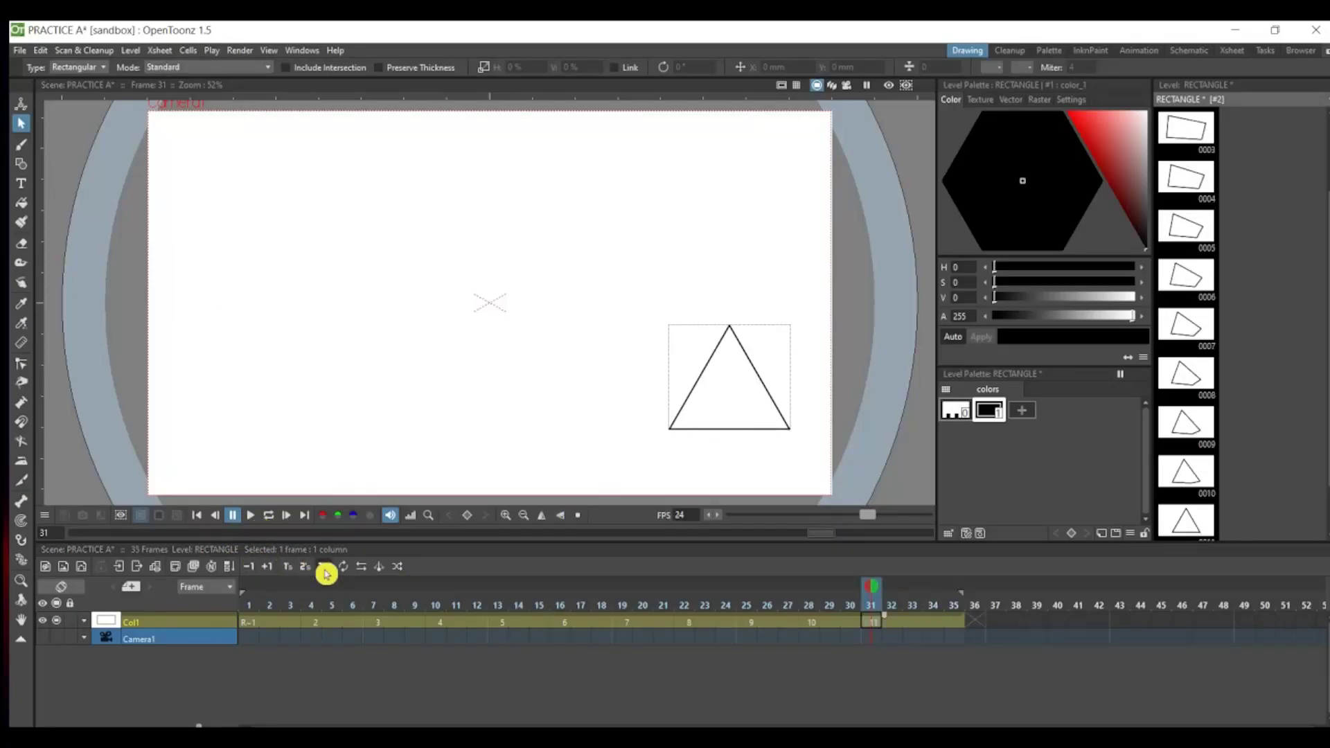
{"action": "left_click", "coordinate": [325, 574]}
{"action": "left_click", "coordinate": [325, 574]}
{"action": "left_click", "coordinate": [326, 573]}
{"action": "left_click", "coordinate": [326, 574]}
{"action": "left_click", "coordinate": [325, 573]}
{"action": "left_click", "coordinate": [325, 573]}
{"action": "left_click", "coordinate": [326, 573]}
{"action": "left_click", "coordinate": [267, 572]}
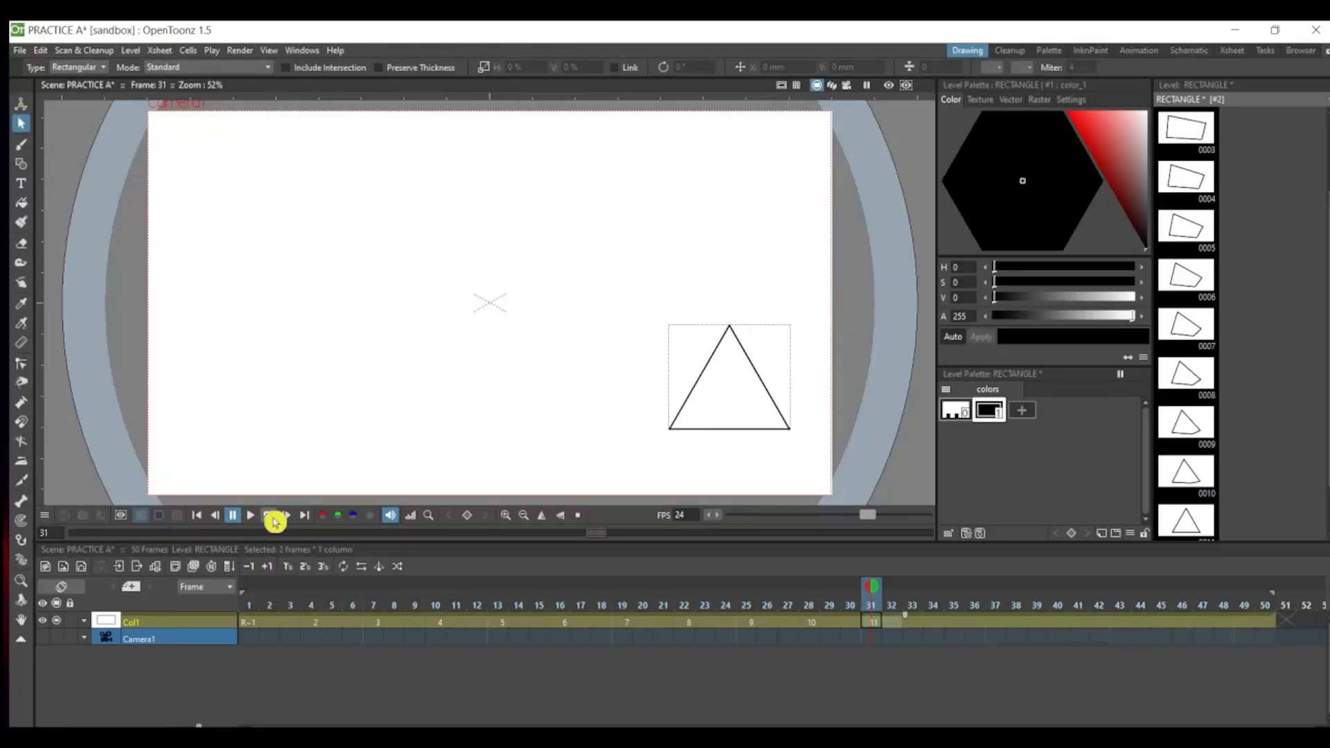
- Preview the 50-frame scene in looped playback and stop it
{"action": "left_click", "coordinate": [272, 517]}
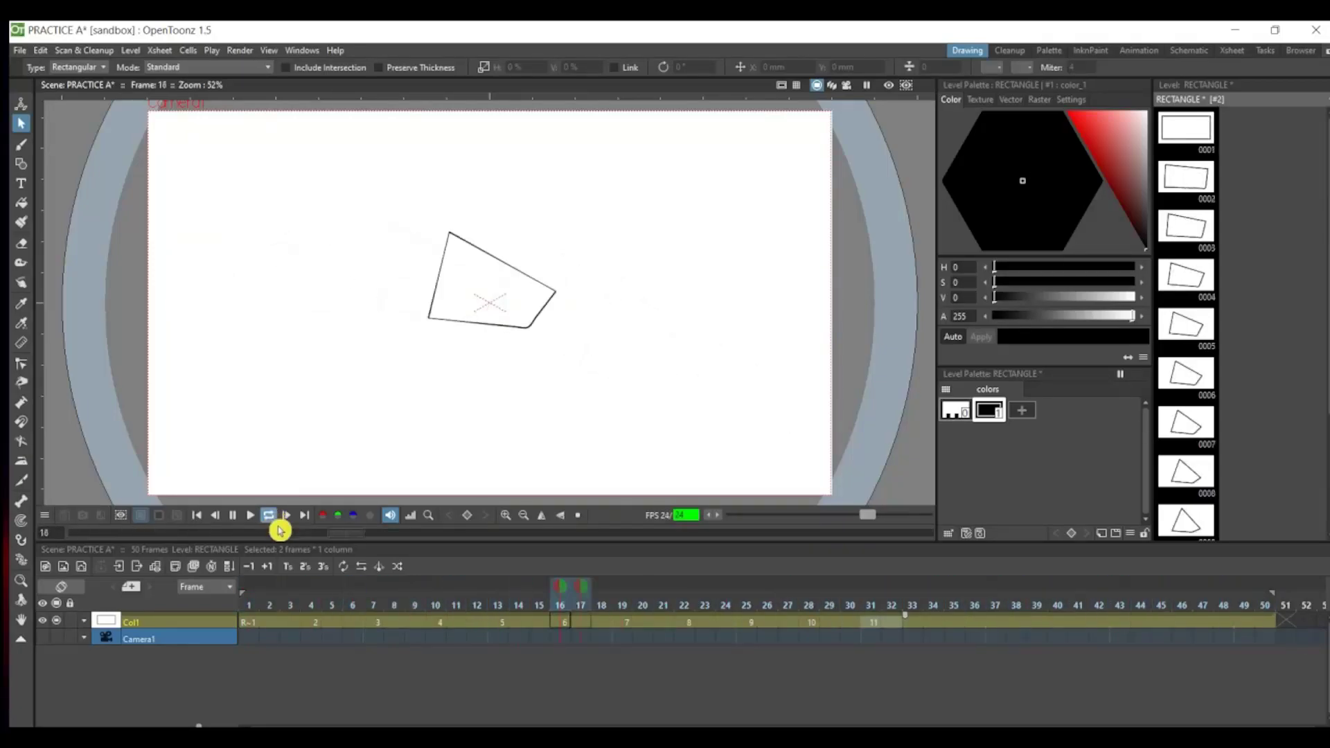
{"action": "left_click", "coordinate": [233, 515]}
{"action": "left_click", "coordinate": [295, 285]}
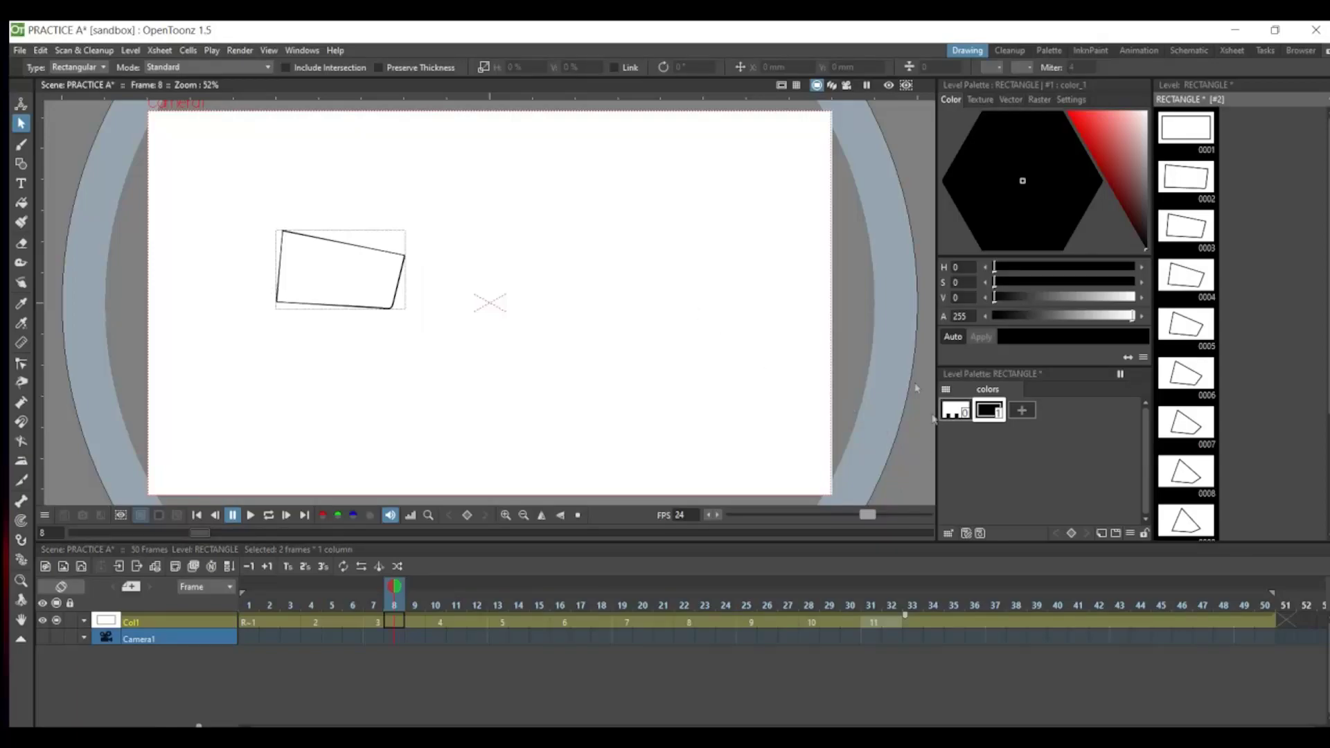
- Set the output format of PRACTICE A to gif in the output settings and render frames 1 to 50
{"action": "left_click", "coordinate": [233, 51]}
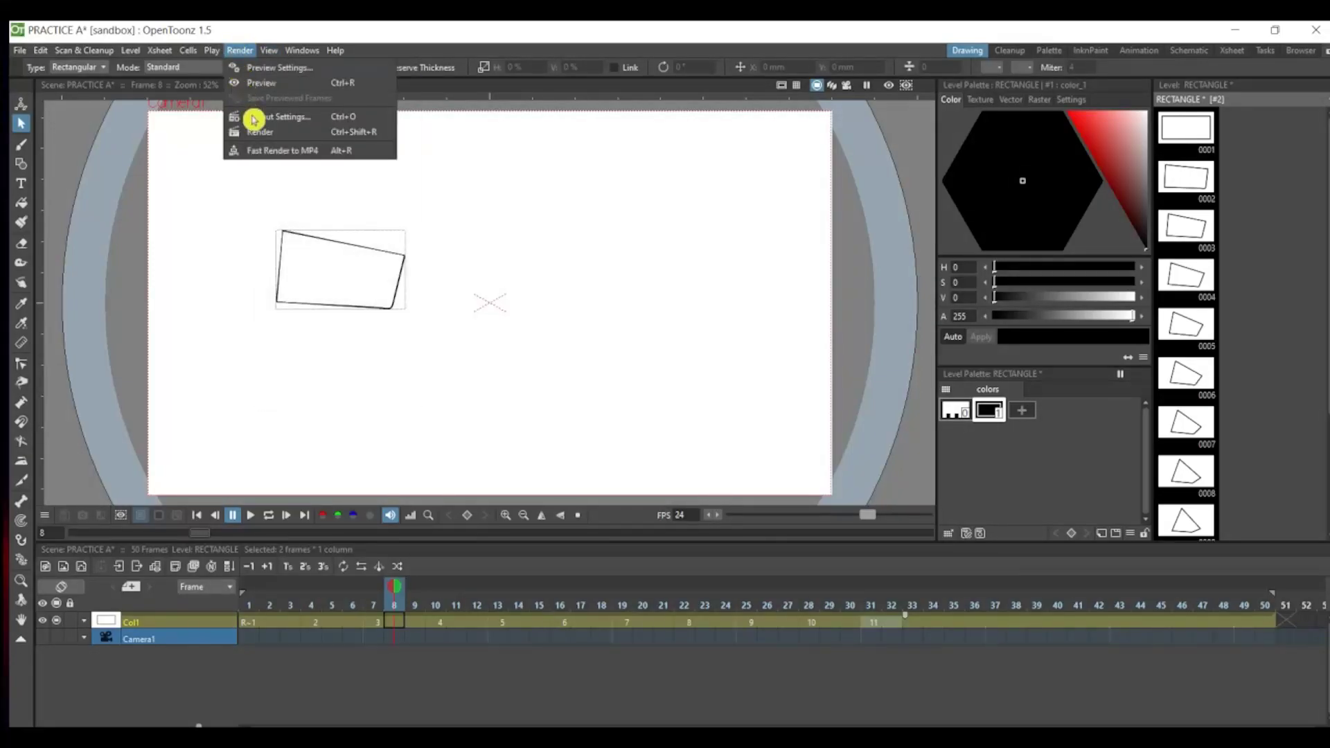
{"action": "left_click", "coordinate": [257, 122]}
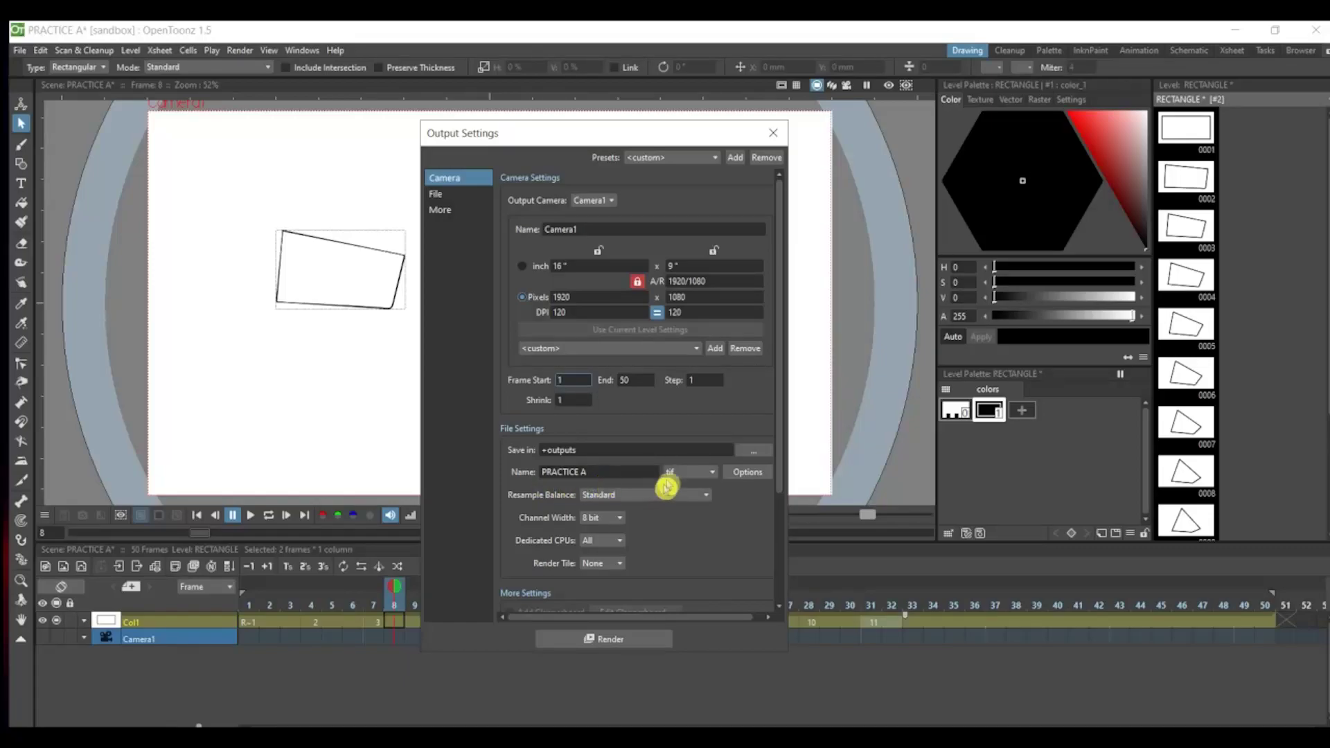
{"action": "left_click", "coordinate": [689, 476]}
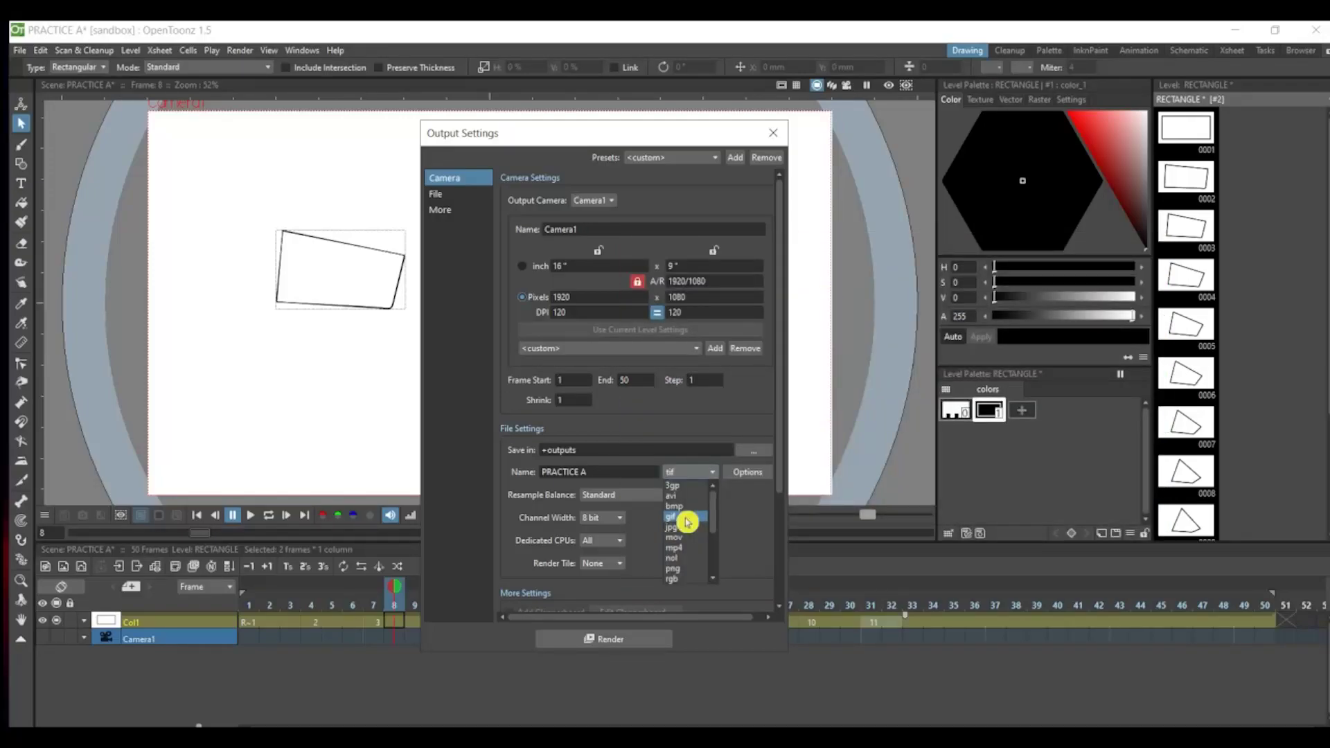
{"action": "left_click", "coordinate": [686, 522]}
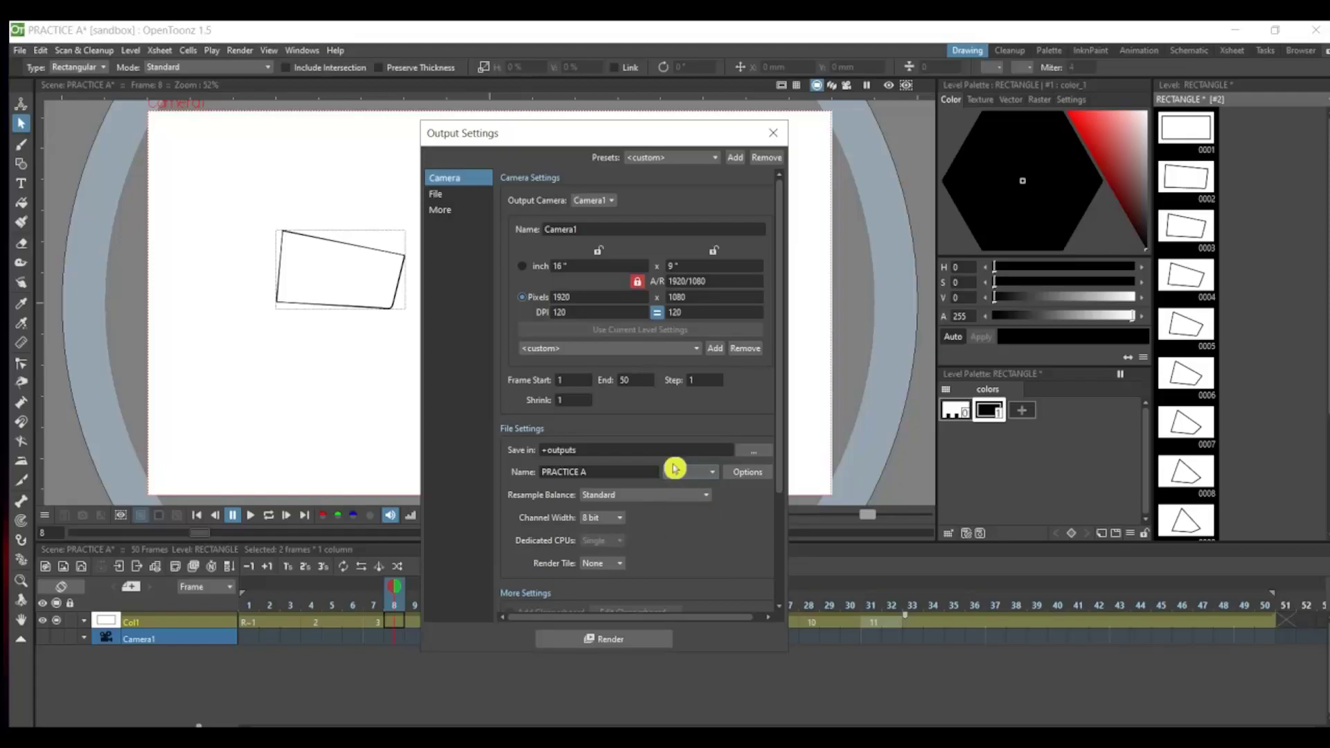
{"action": "left_click", "coordinate": [608, 645]}
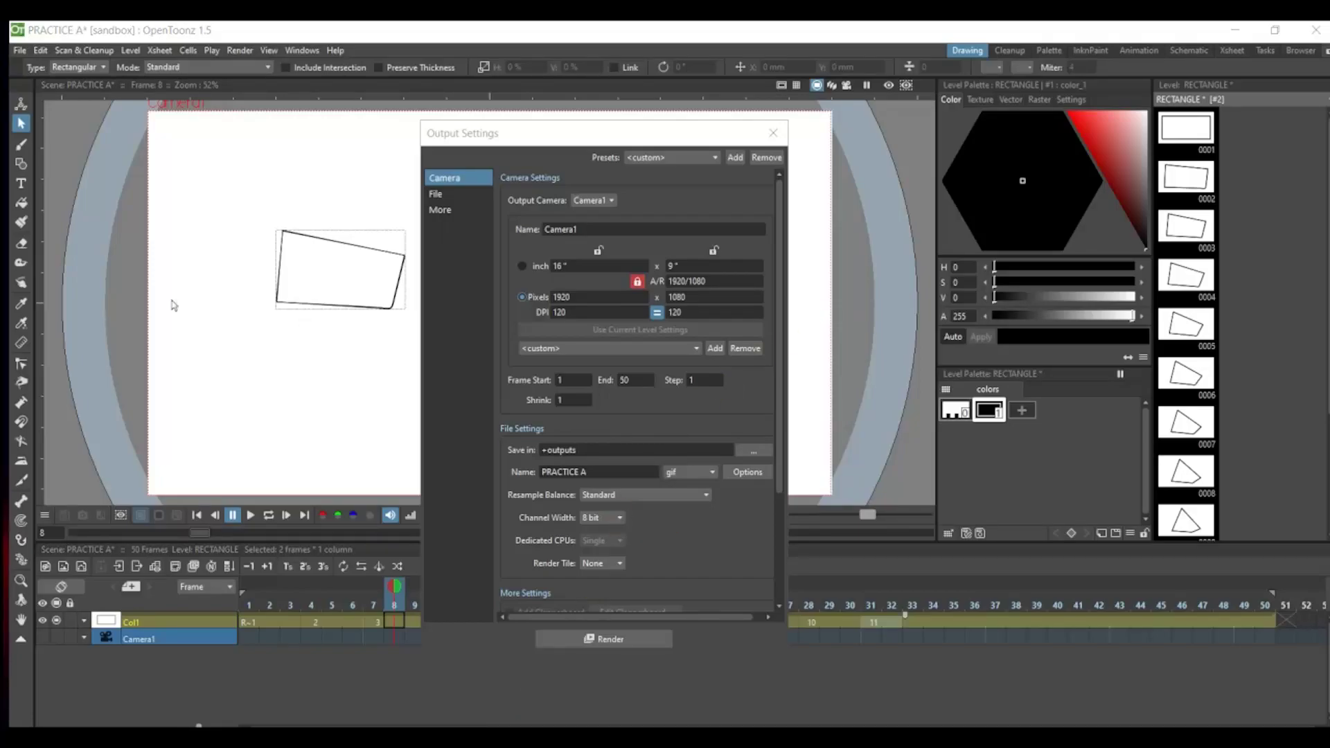
- Open the rendered PRACTICE A GIF from the sandbox outputs folder in OpenToonz stuff on drive C and enlarge it in the Photos app
{"action": "key", "text": "super+e"}
{"action": "left_click", "coordinate": [332, 408]}
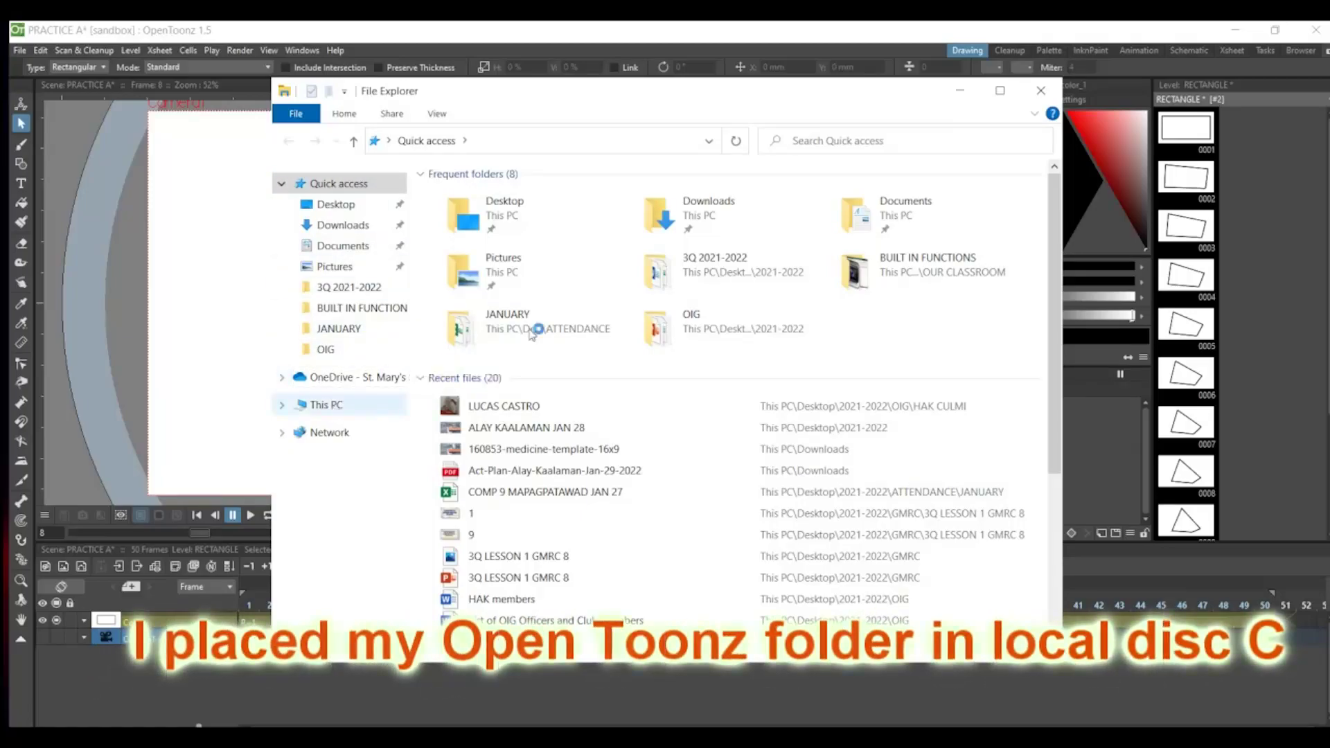
{"action": "double_click", "coordinate": [528, 429]}
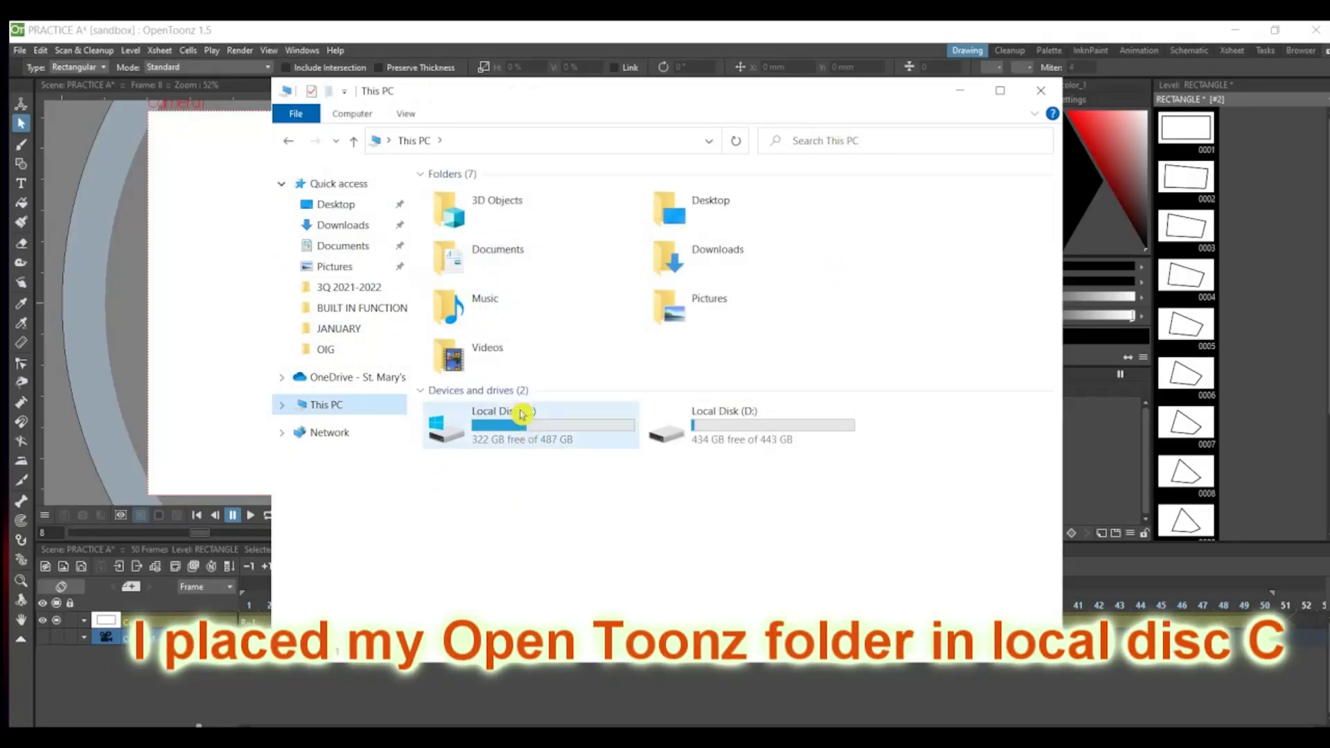
{"action": "double_click", "coordinate": [483, 255]}
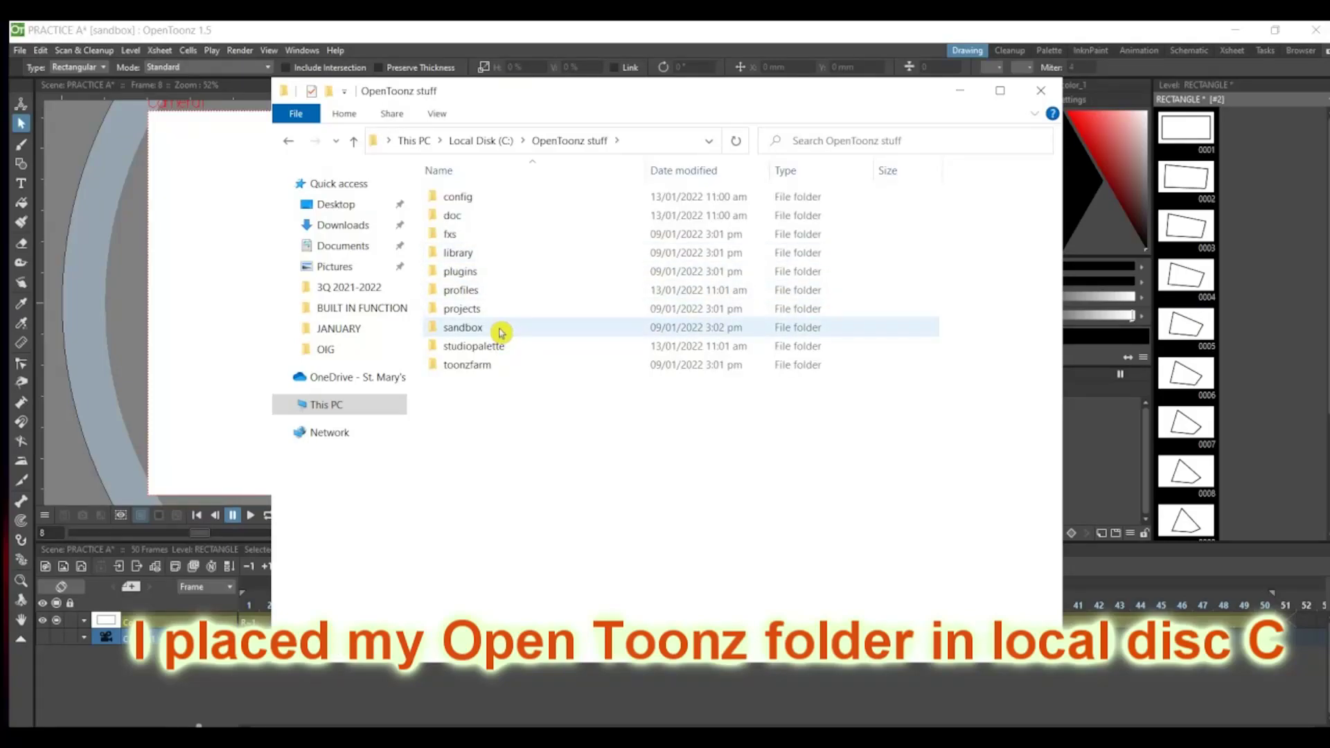
{"action": "double_click", "coordinate": [500, 328]}
{"action": "double_click", "coordinate": [489, 254]}
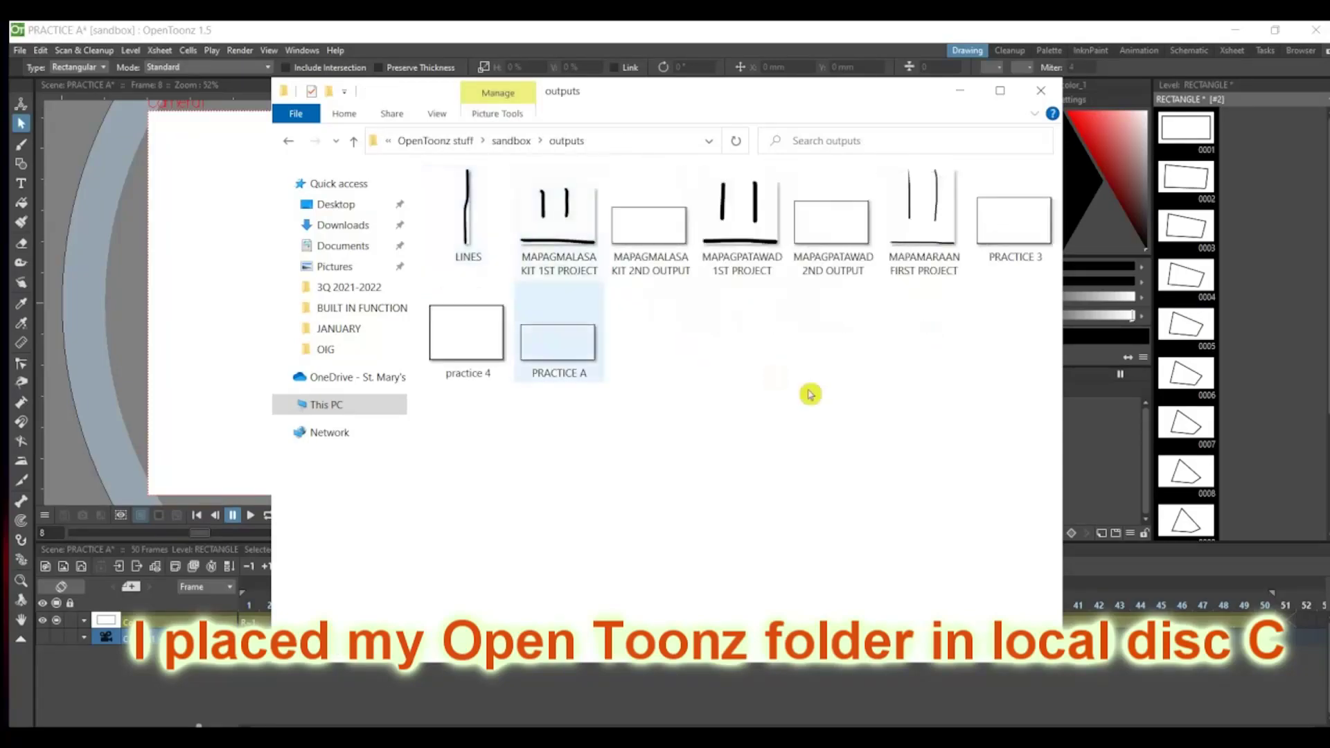
{"action": "double_click", "coordinate": [563, 346]}
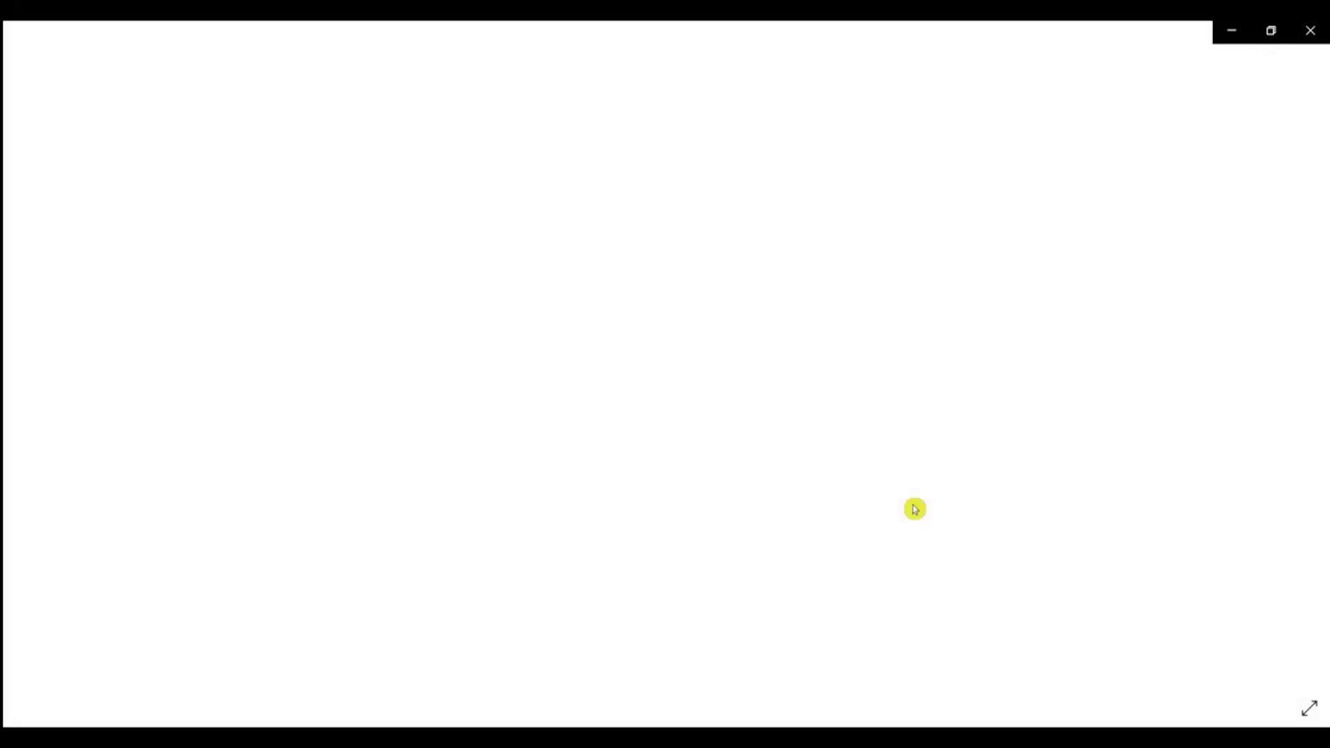
{"action": "left_click", "coordinate": [559, 72]}
{"action": "left_click", "coordinate": [558, 73]}
{"action": "left_click", "coordinate": [559, 73]}
{"action": "left_click", "coordinate": [558, 72]}
{"action": "left_click", "coordinate": [559, 73]}
{"action": "left_click", "coordinate": [559, 72]}
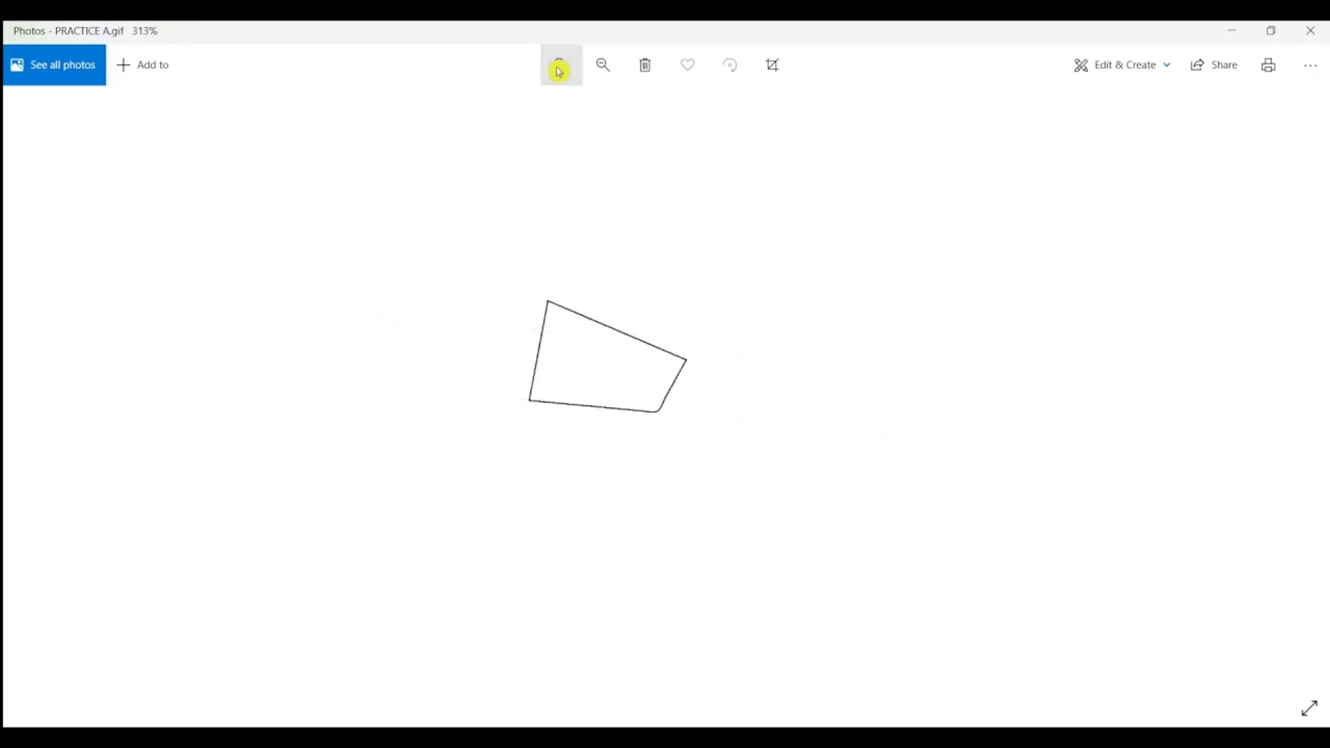
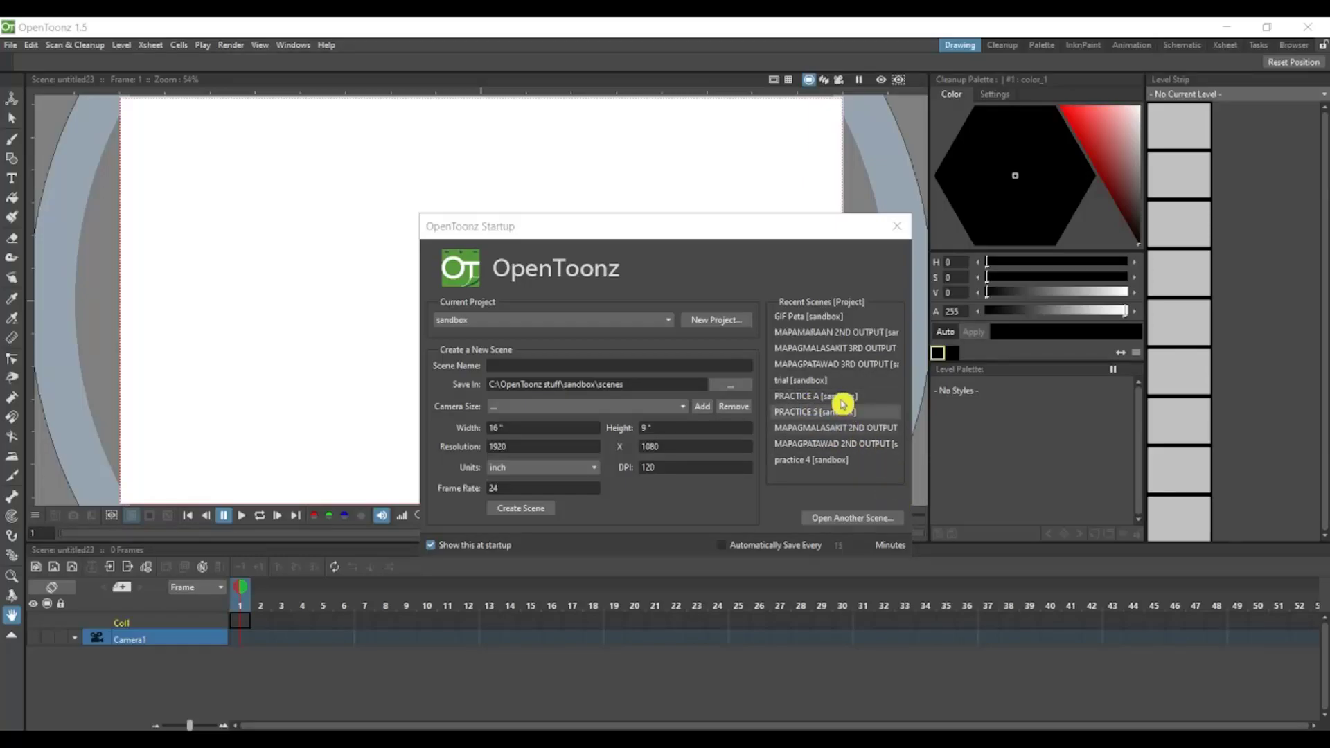
- Switch to OpenToonz, open the recent scene PRACTICE A, and play its animation once
{"action": "left_click", "coordinate": [839, 398]}
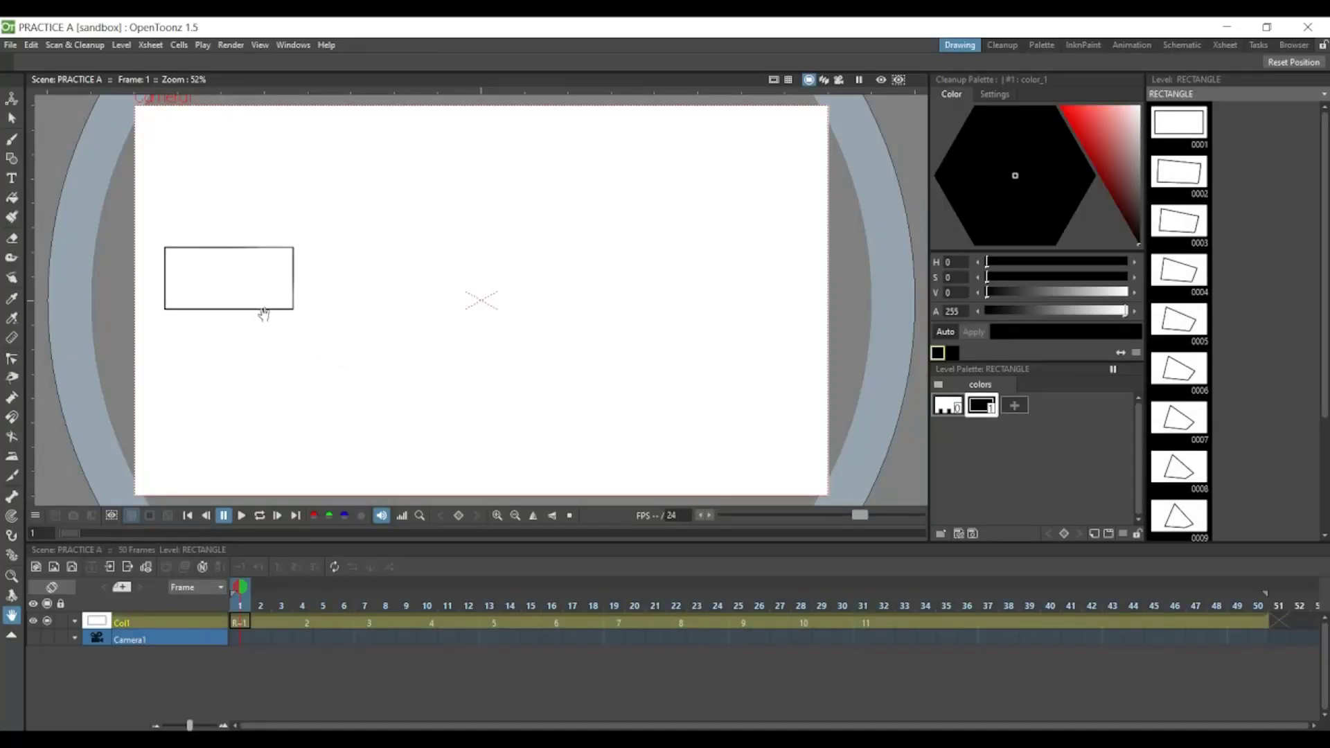
{"action": "left_click", "coordinate": [242, 518]}
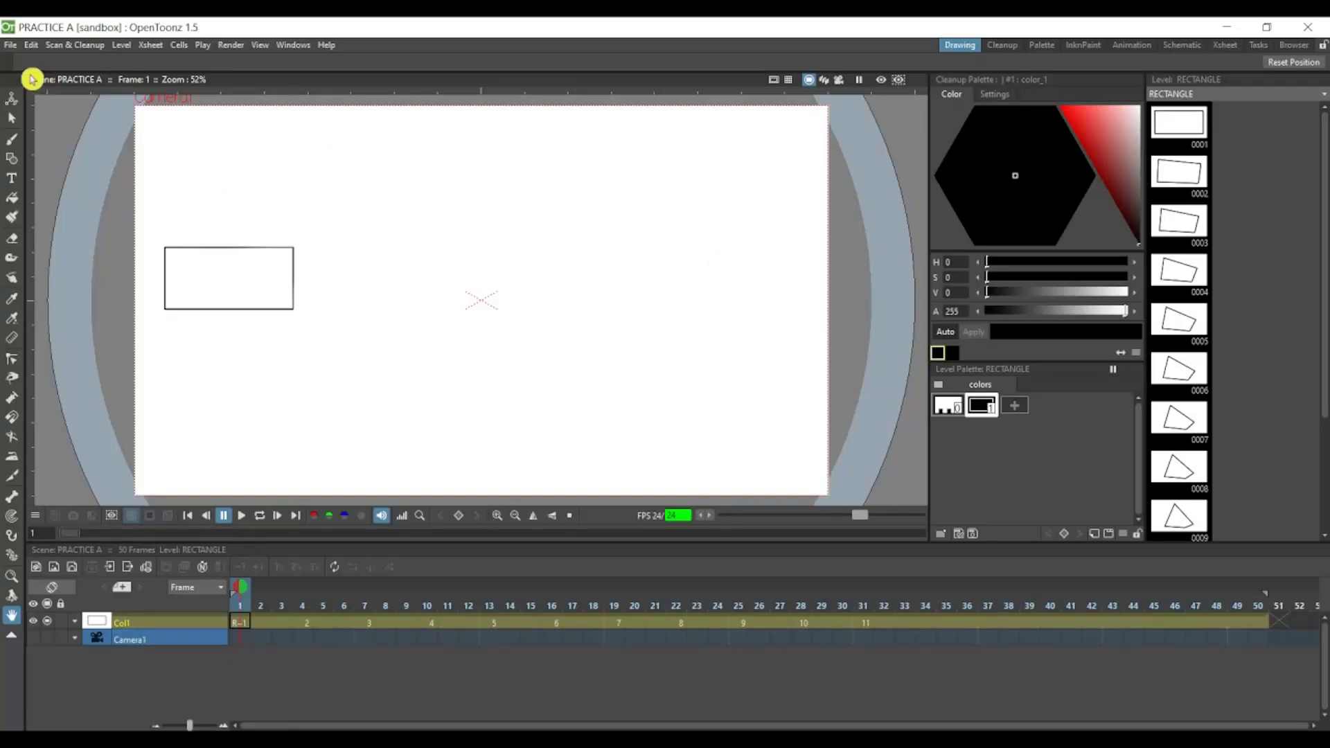
- Load the scene file PRACTICE A.tnz from the sandbox scenes folder
{"action": "left_click", "coordinate": [12, 45]}
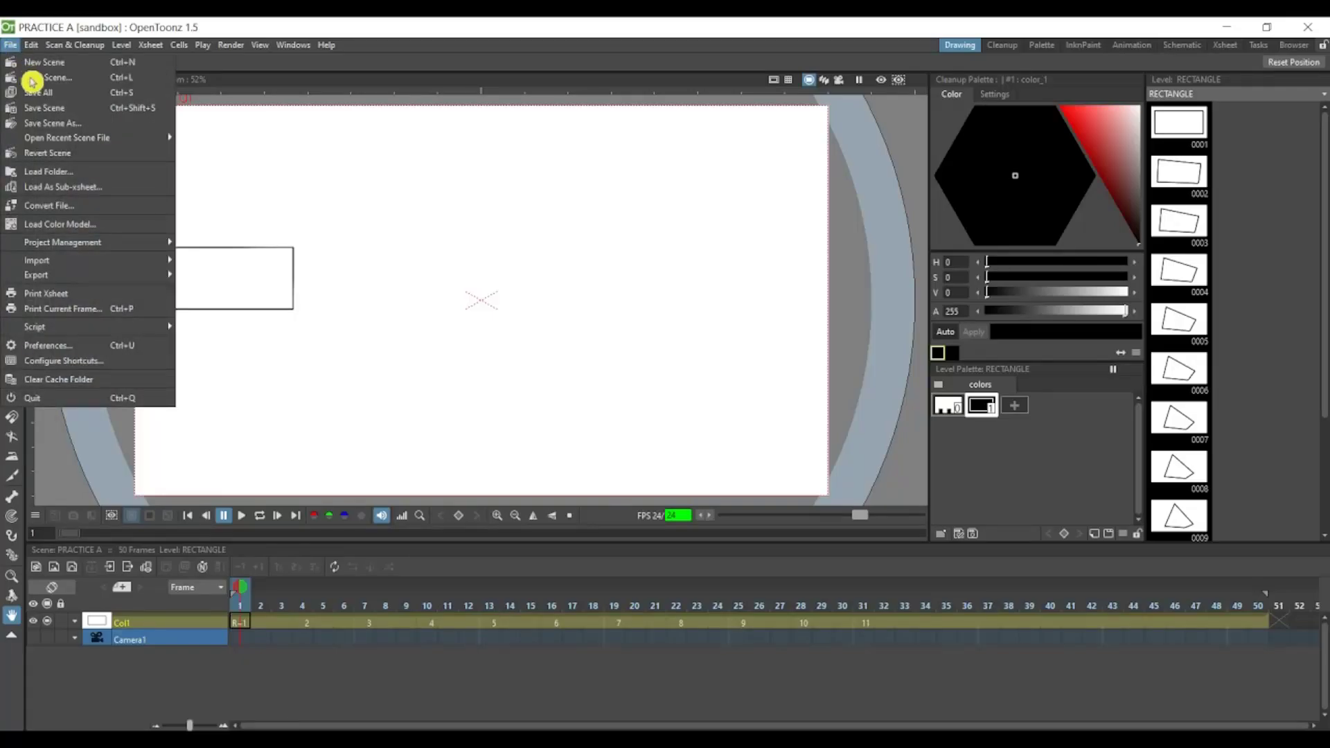
{"action": "left_click", "coordinate": [32, 82]}
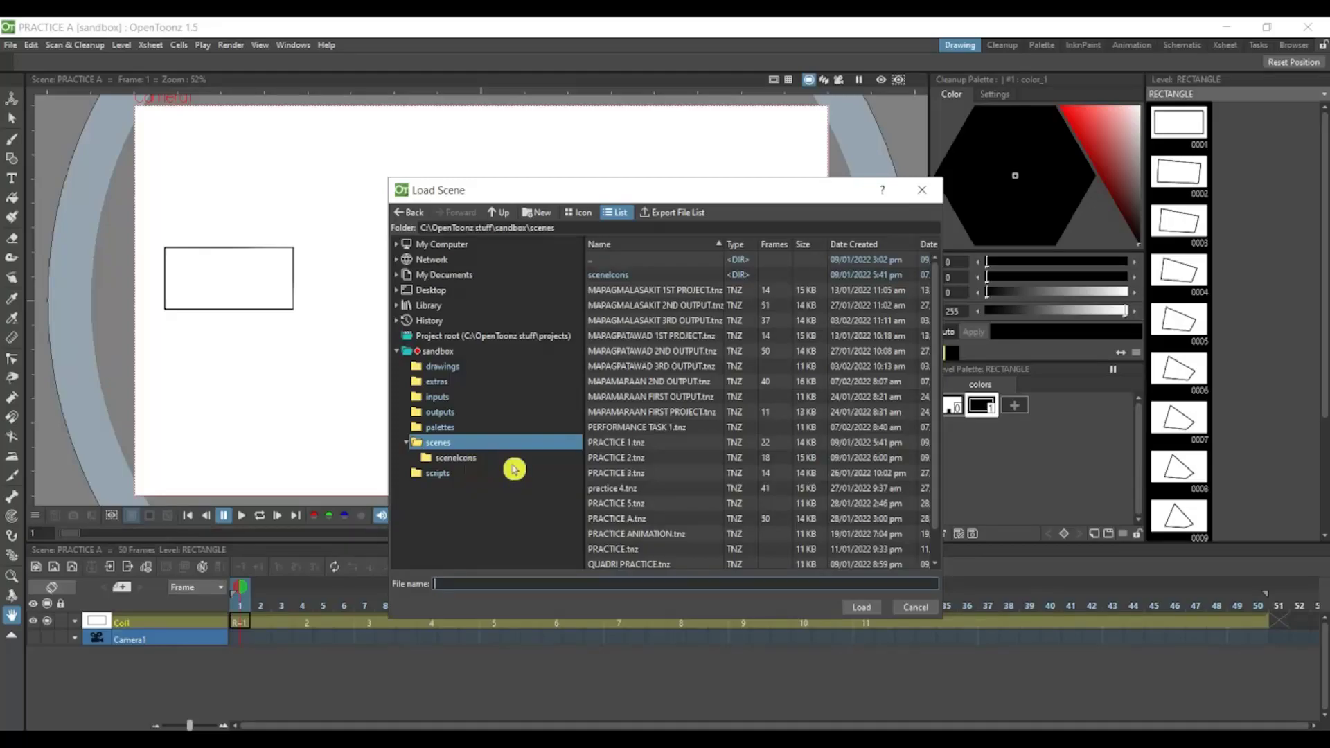
{"action": "scroll", "coordinate": [663, 366], "scroll_direction": "down", "scroll_amount": 1}
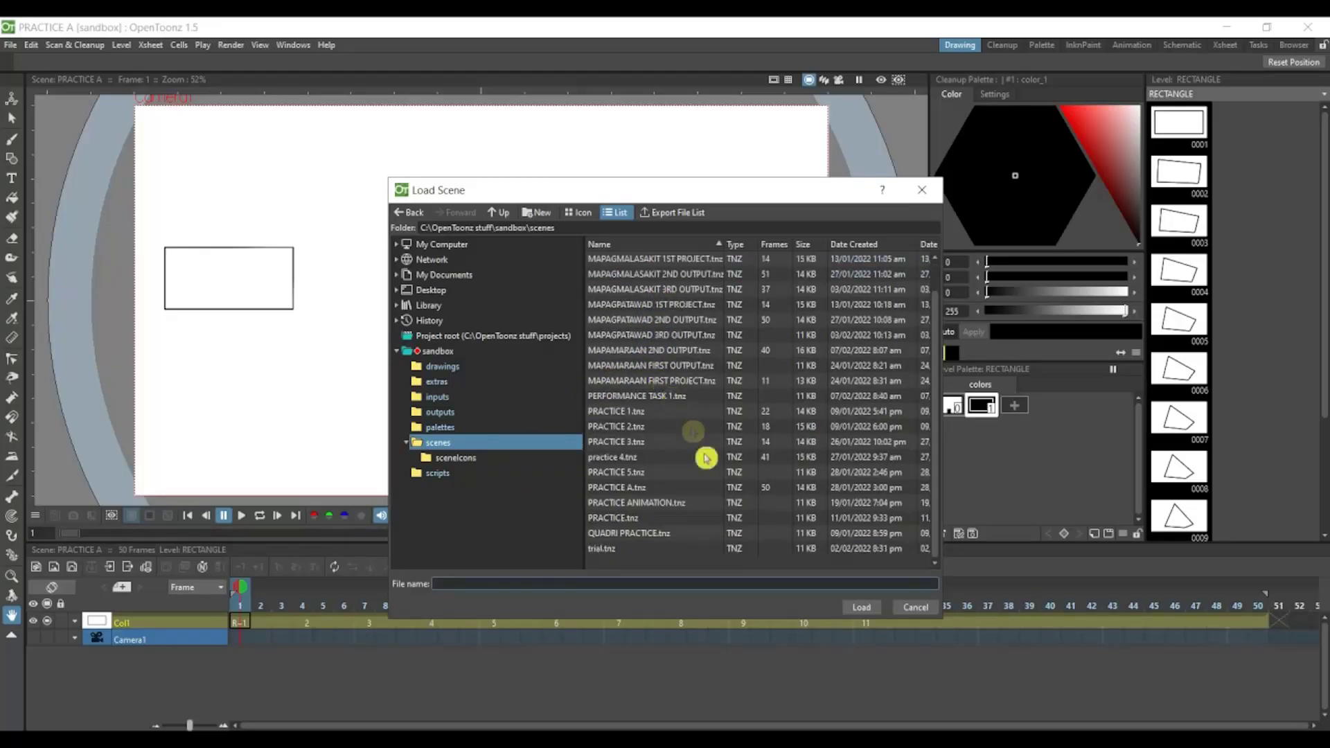
{"action": "left_click", "coordinate": [640, 494]}
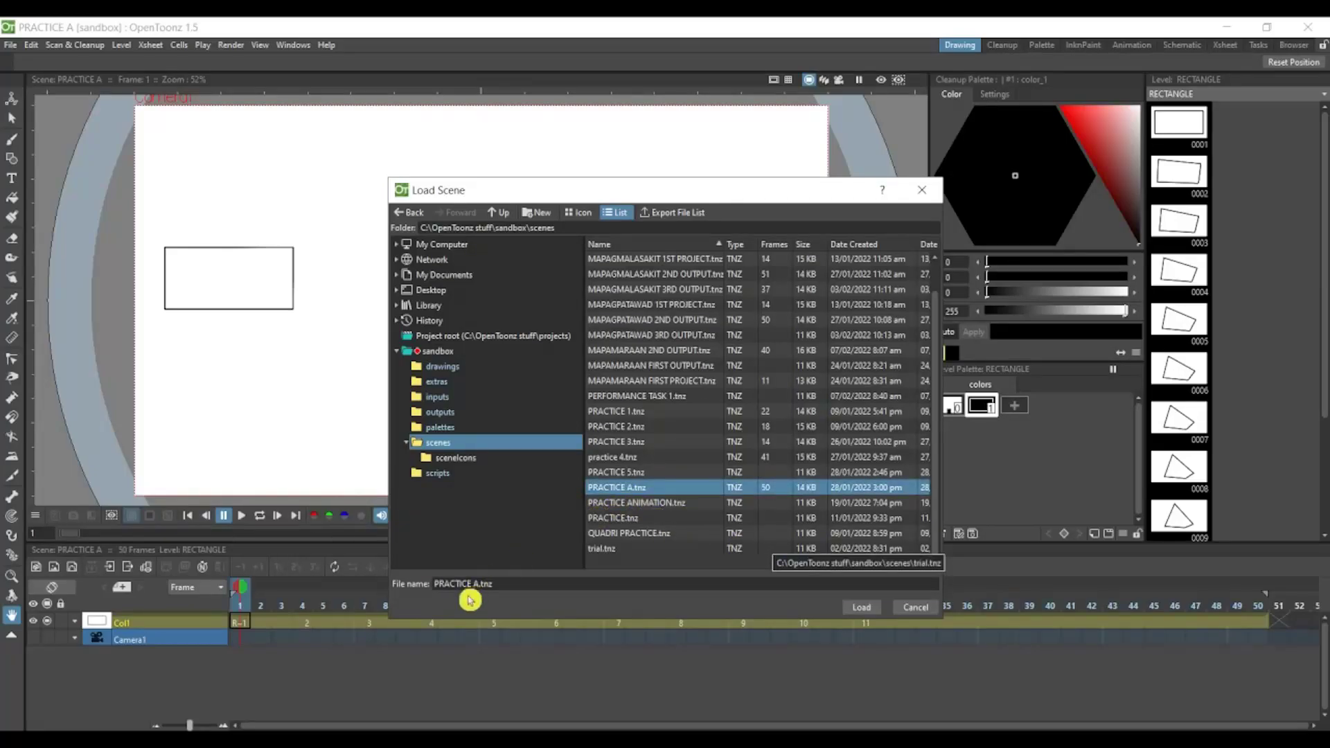
{"action": "left_click", "coordinate": [861, 609]}
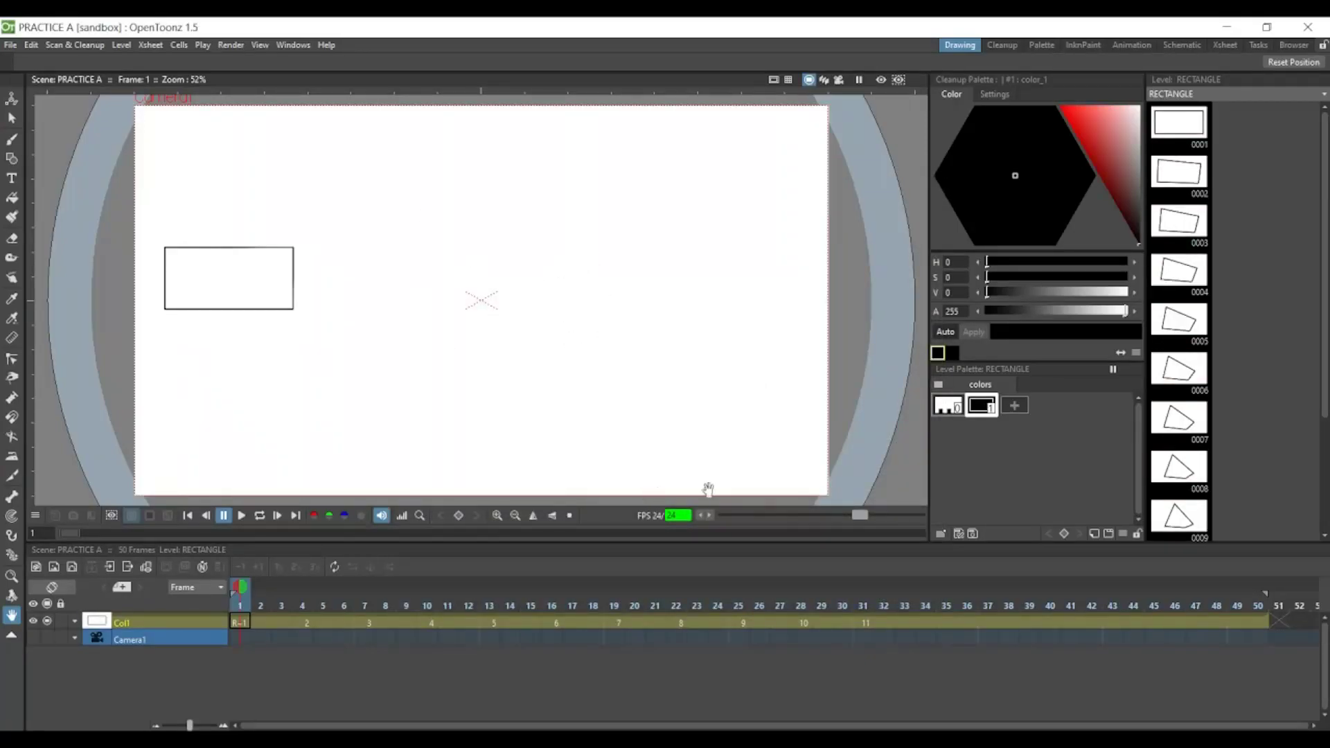
- Look through drawings 0001 to 0009 of the RECTANGLE level one by one
{"action": "left_click", "coordinate": [1175, 135]}
{"action": "left_click", "coordinate": [1180, 171]}
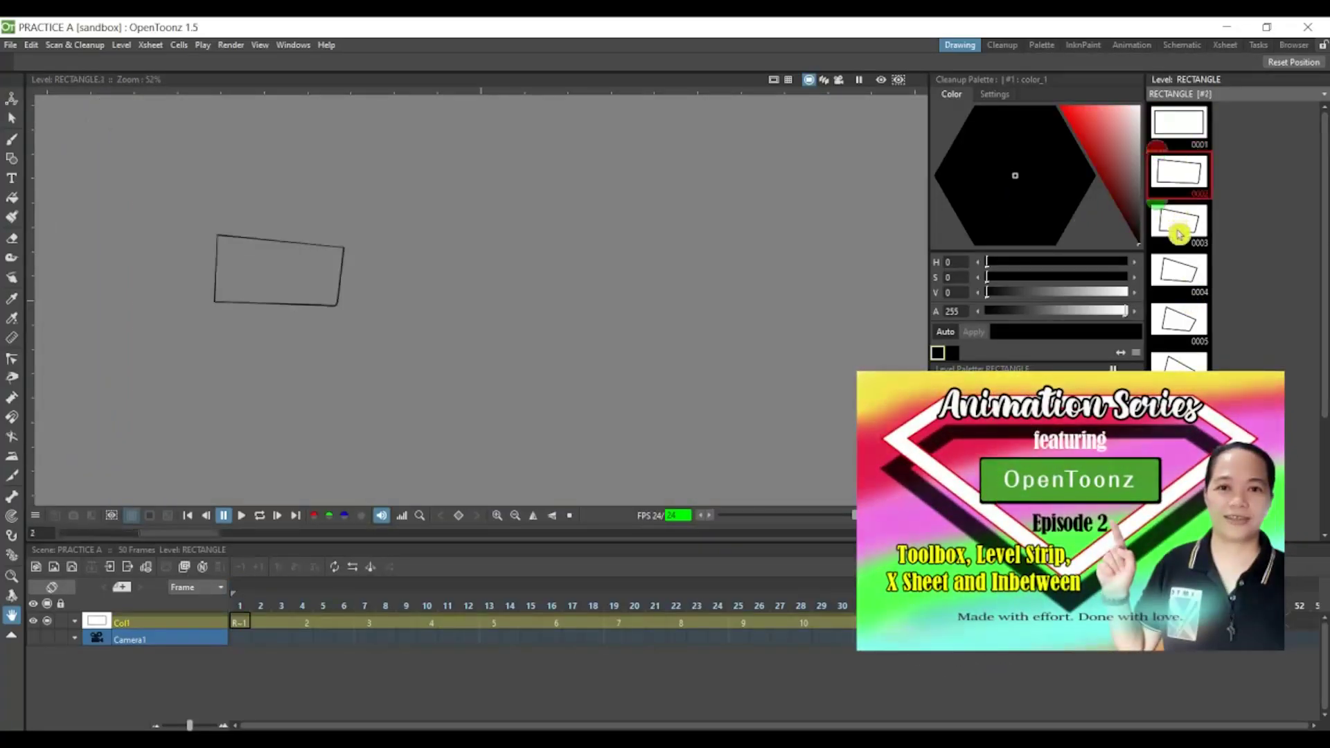
{"action": "key", "text": "Down"}
{"action": "key", "text": "Down"}
{"action": "key", "text": "Down"}
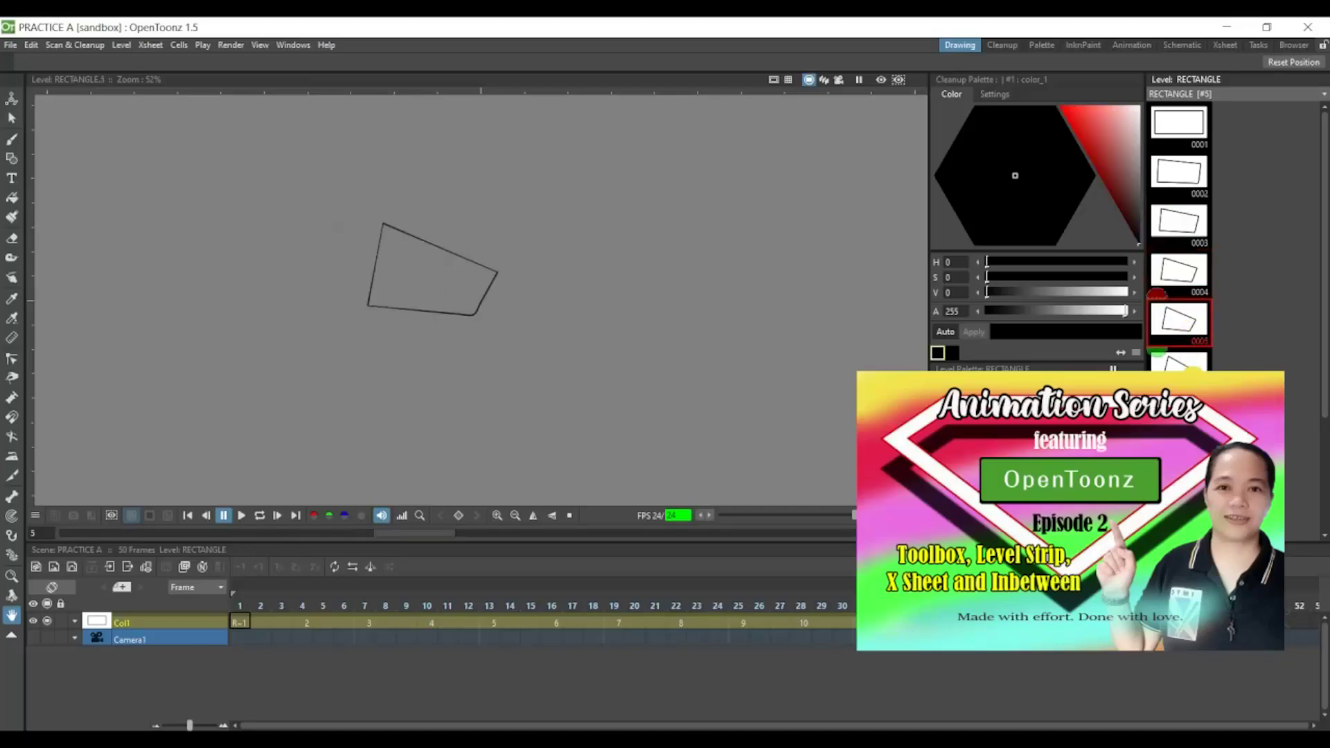
{"action": "key", "text": "Down"}
{"action": "key", "text": "Down"}
{"action": "key", "text": "Down"}
{"action": "left_click", "coordinate": [1192, 514]}
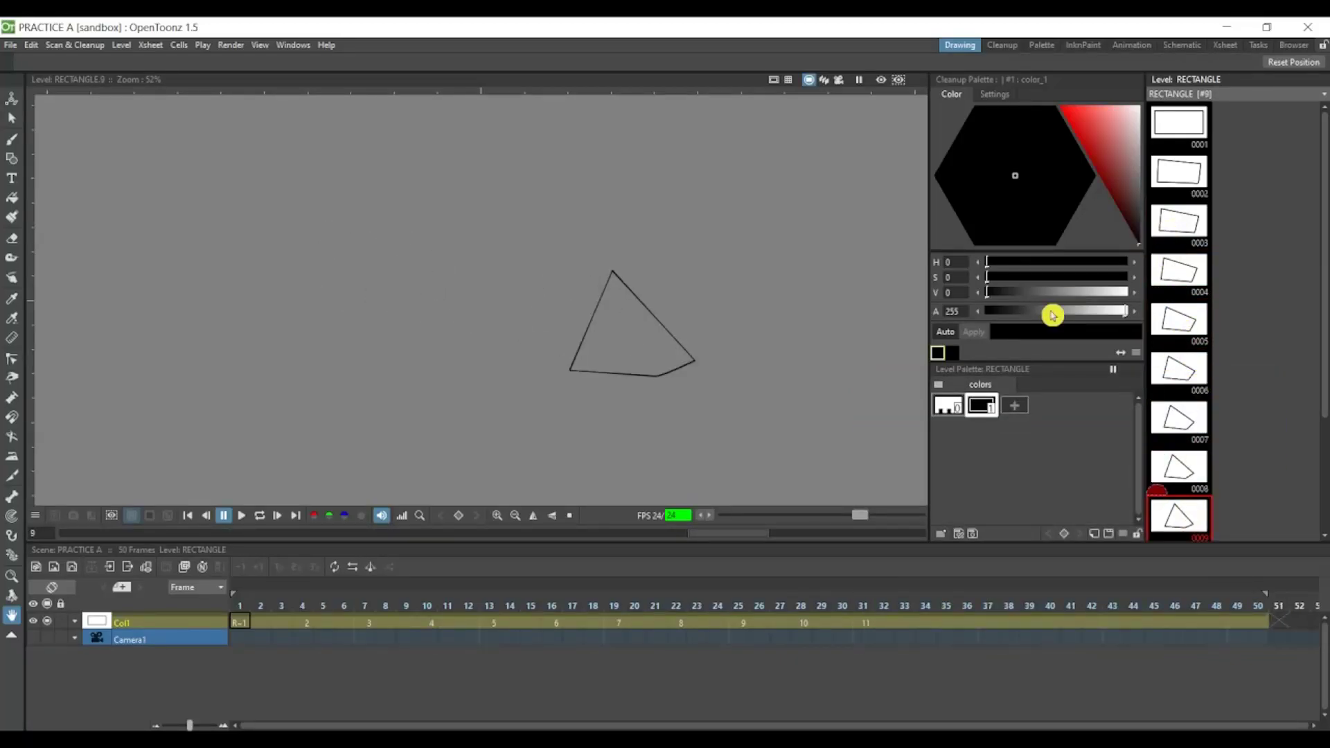
- Examine each drawing exposed in Col1 on the timeline, from frame 1 through the triangle at frame 31
{"action": "left_click_drag", "start_coordinate": [282, 616], "coordinate": [305, 632]}
{"action": "left_click", "coordinate": [304, 627]}
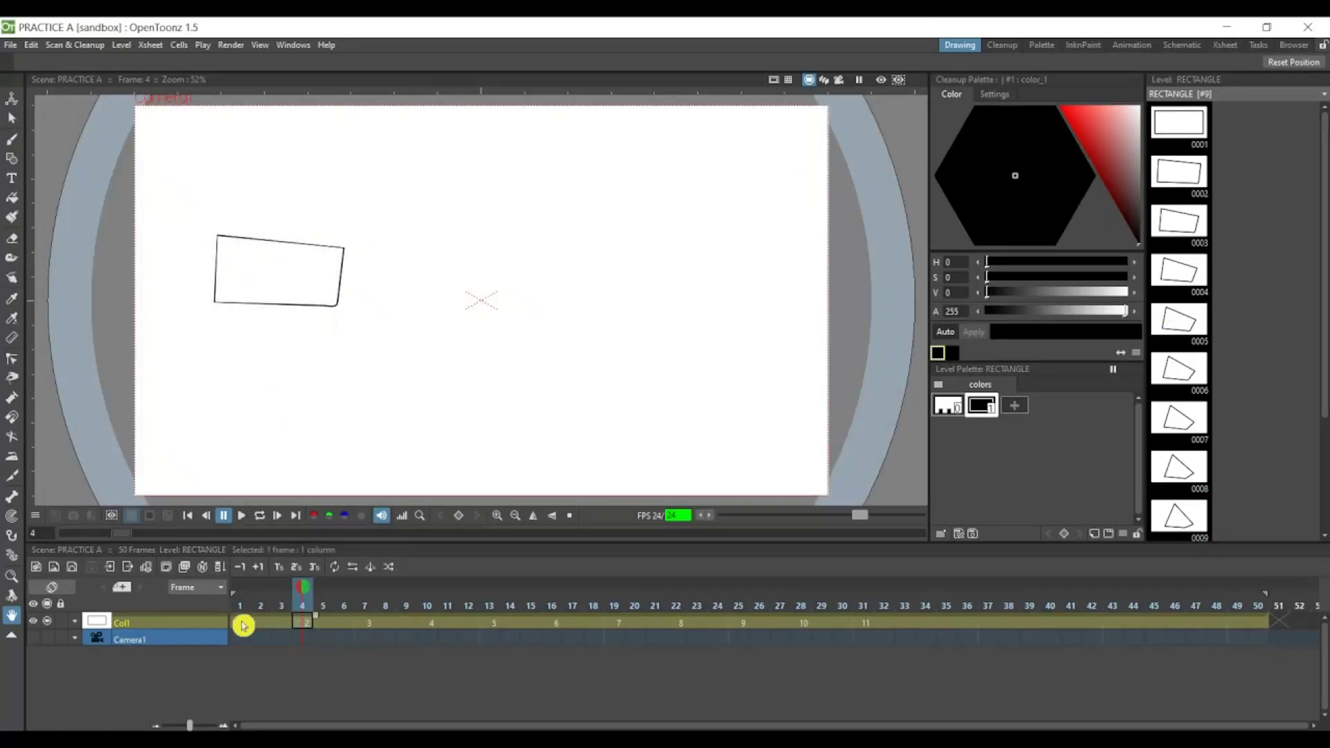
{"action": "left_click", "coordinate": [243, 626]}
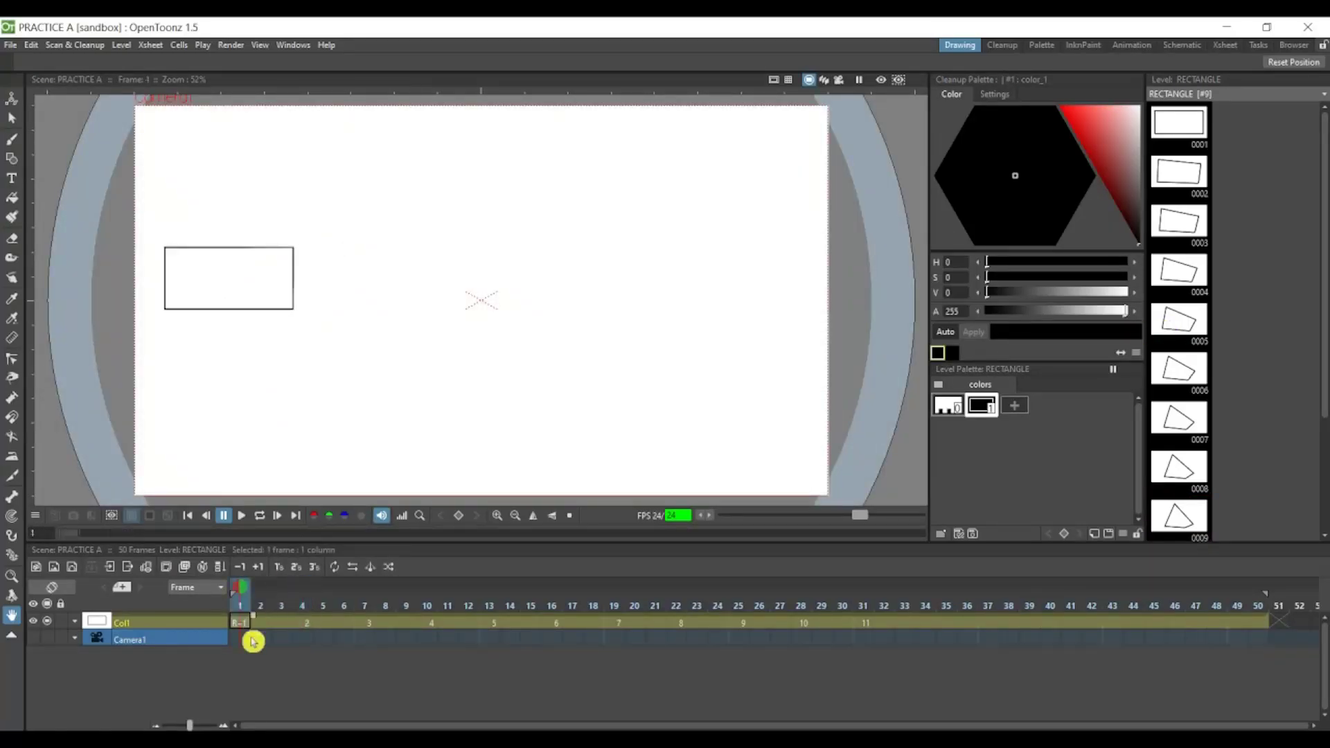
{"action": "left_click", "coordinate": [304, 628]}
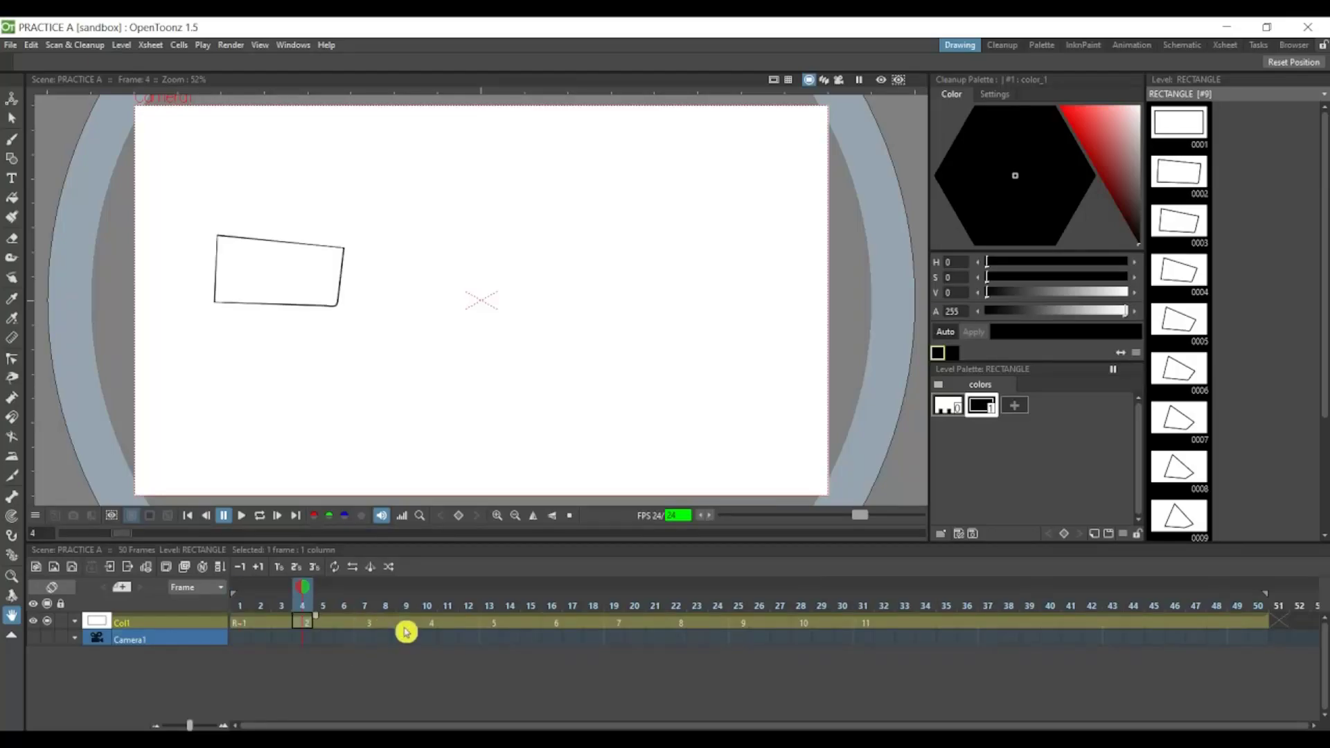
{"action": "key", "text": "period"}
{"action": "key", "text": "period"}
{"action": "key", "text": "period"}
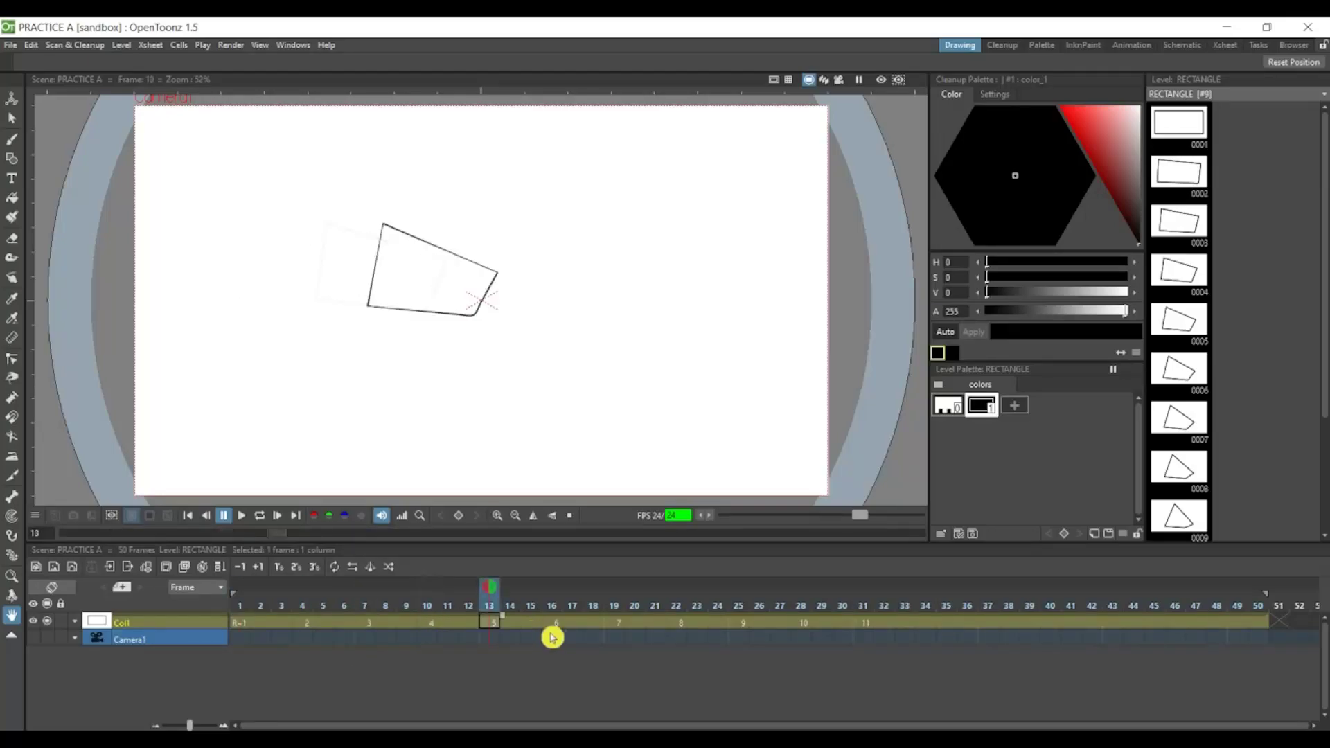
{"action": "key", "text": "period"}
{"action": "key", "text": "period"}
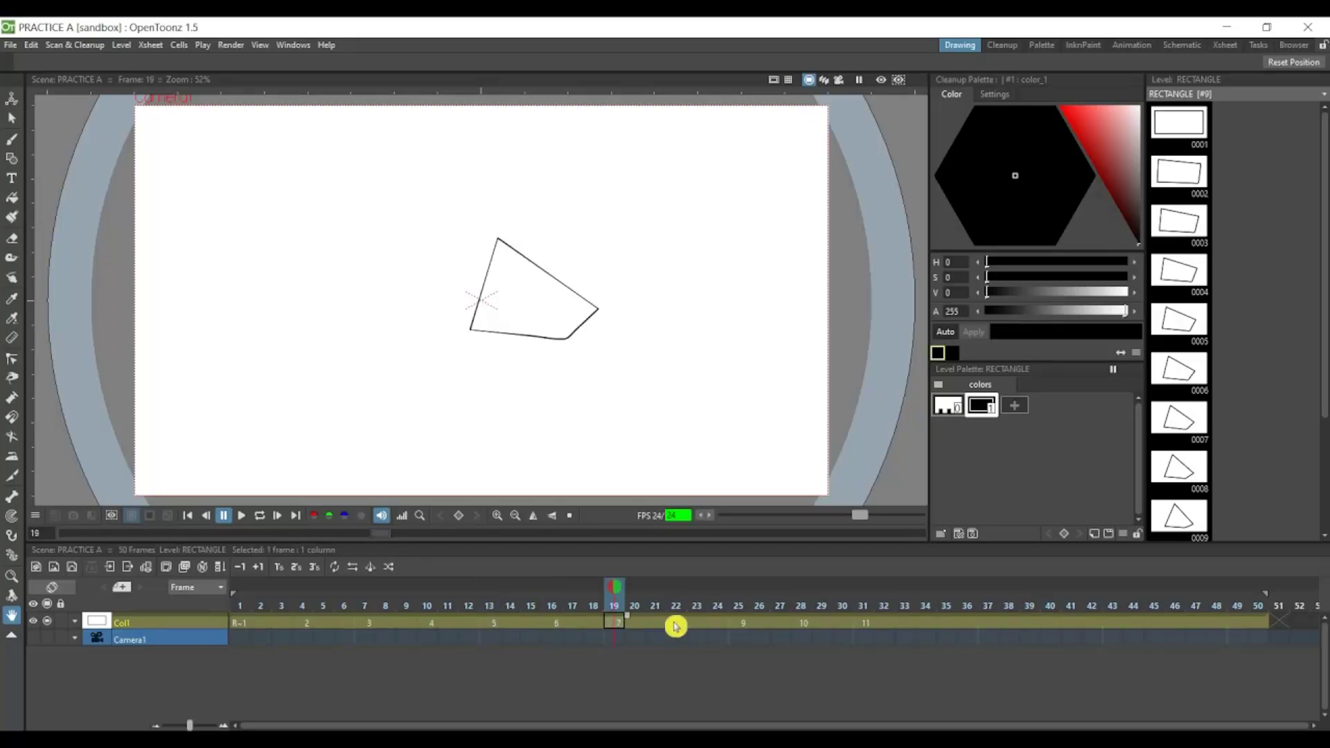
{"action": "key", "text": "period"}
{"action": "key", "text": "period"}
{"action": "key", "text": "period"}
{"action": "key", "text": "period"}
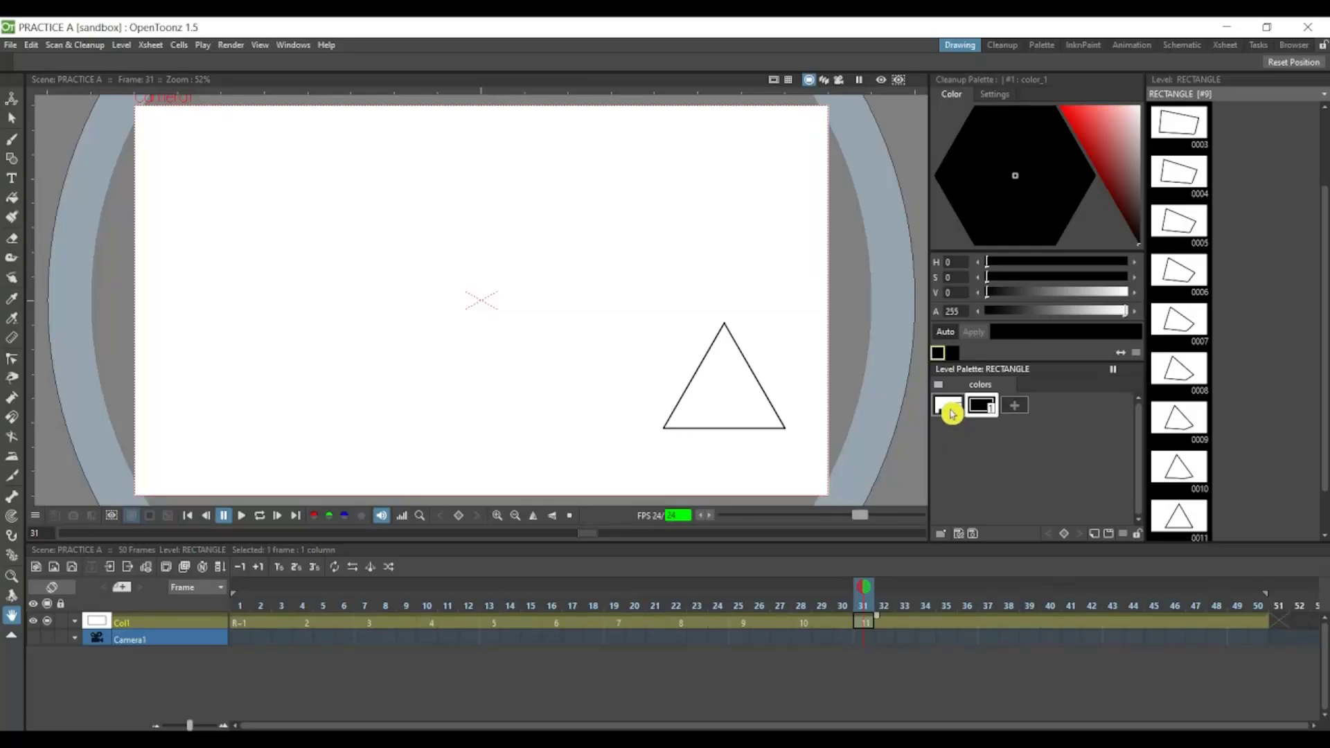
- Change color_1 of the Cleanup Palette to a muted red with H 0, S 47 and V 78
{"action": "left_click", "coordinate": [994, 431]}
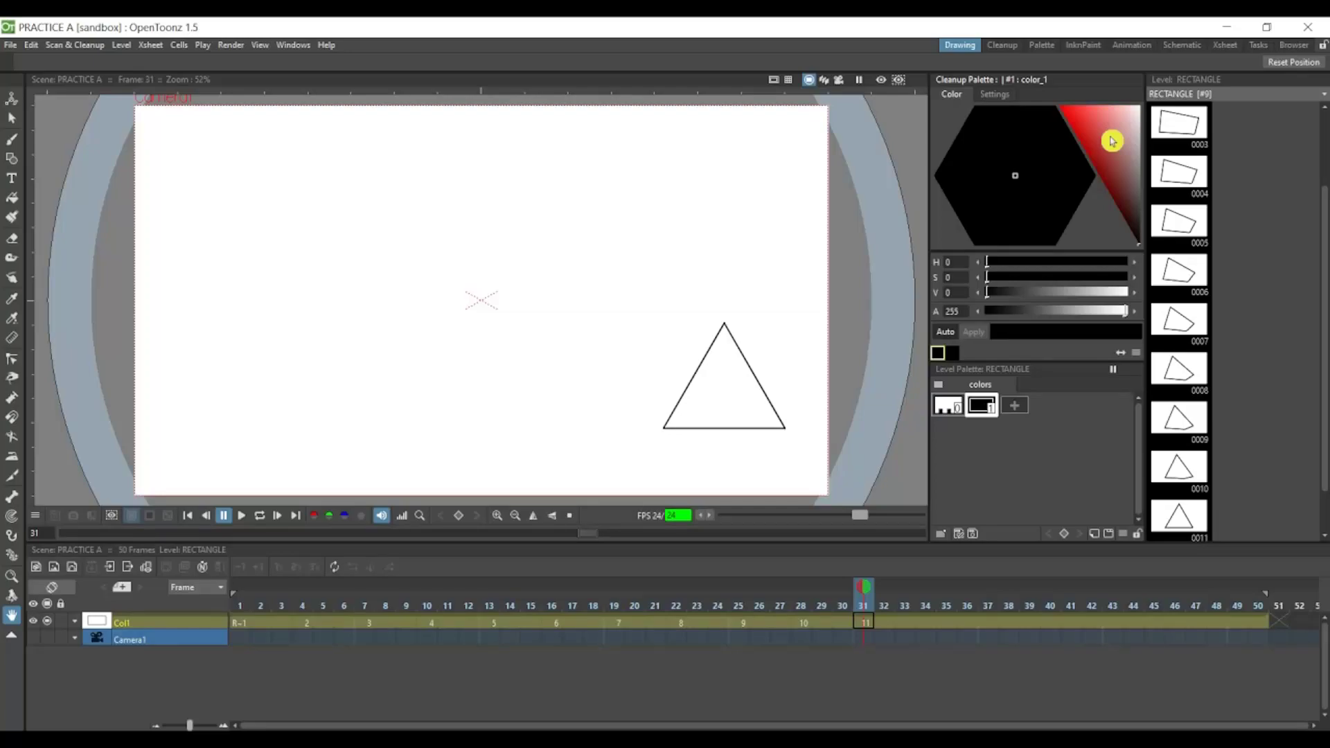
{"action": "left_click", "coordinate": [1112, 142]}
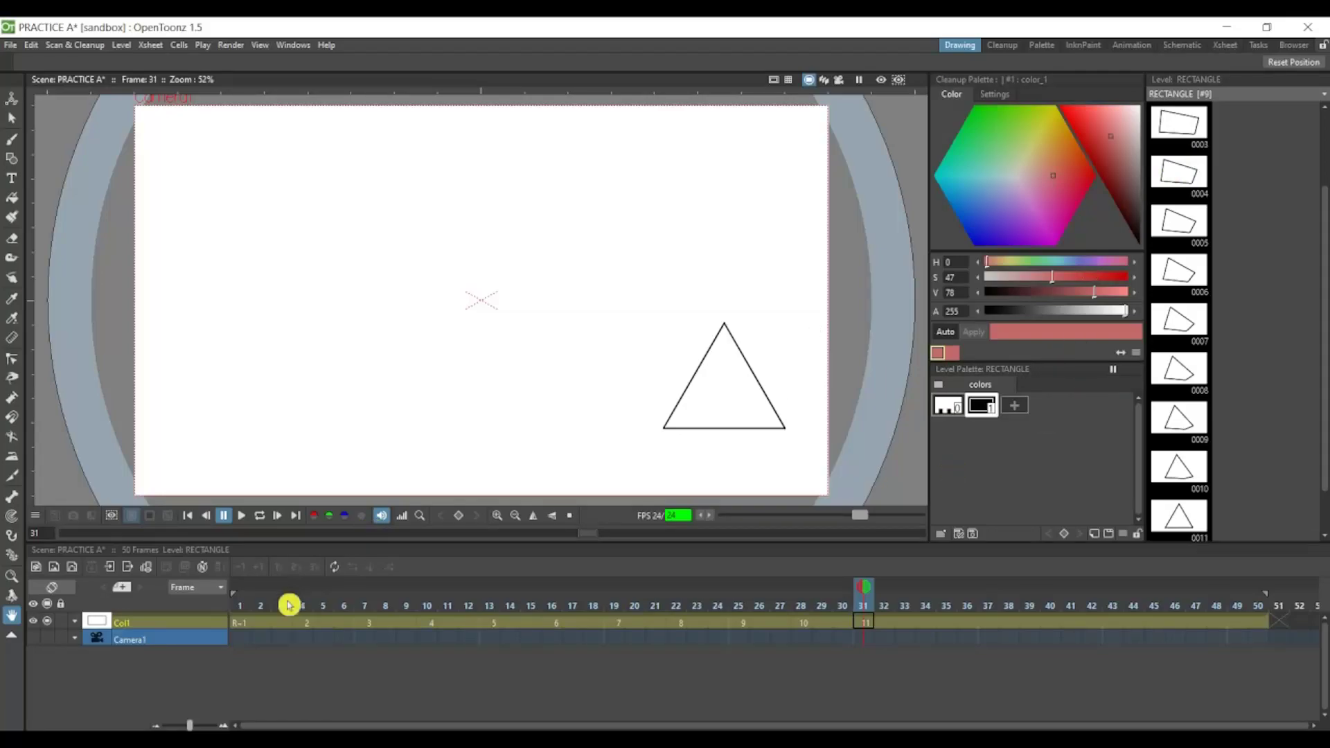
- With frame 1 of Col1 selected, add a new style to the RECTANGLE palette and color it red with H 0, S 85 and V 79
{"action": "left_click", "coordinate": [239, 626]}
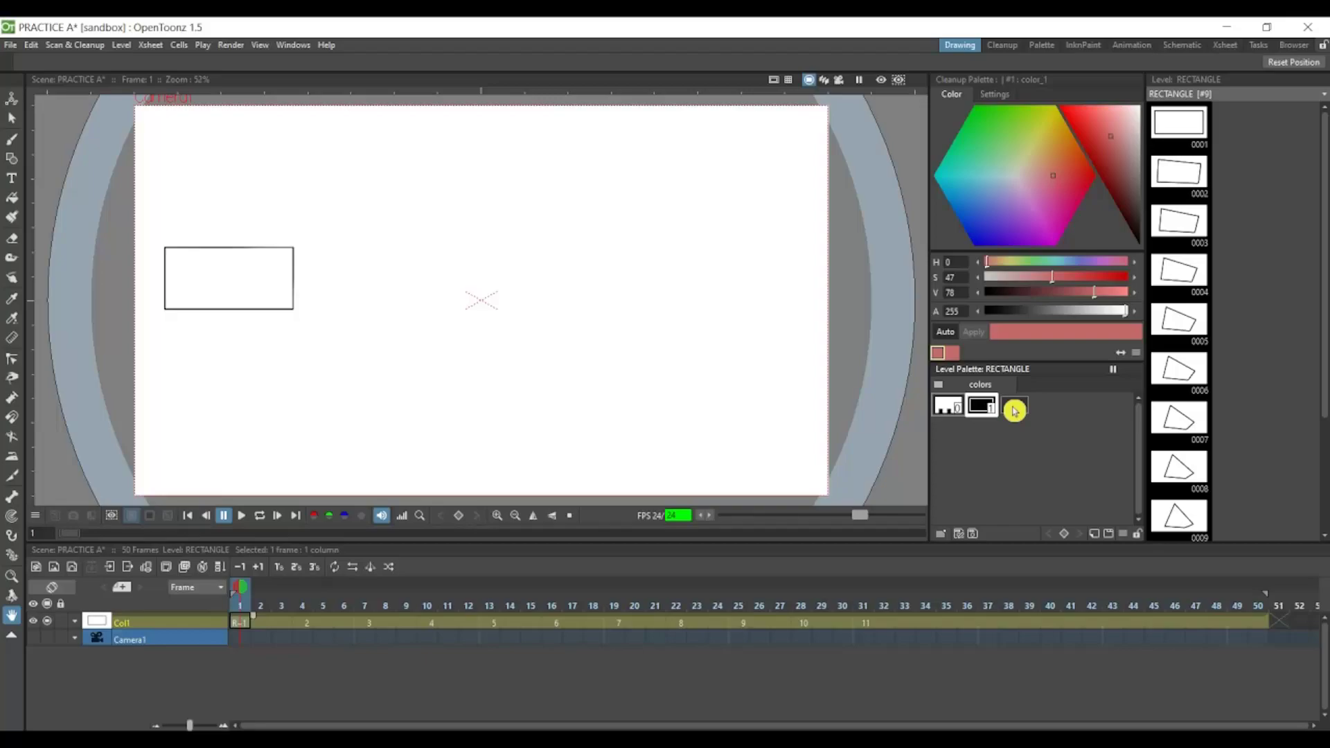
{"action": "right_click", "coordinate": [1037, 436]}
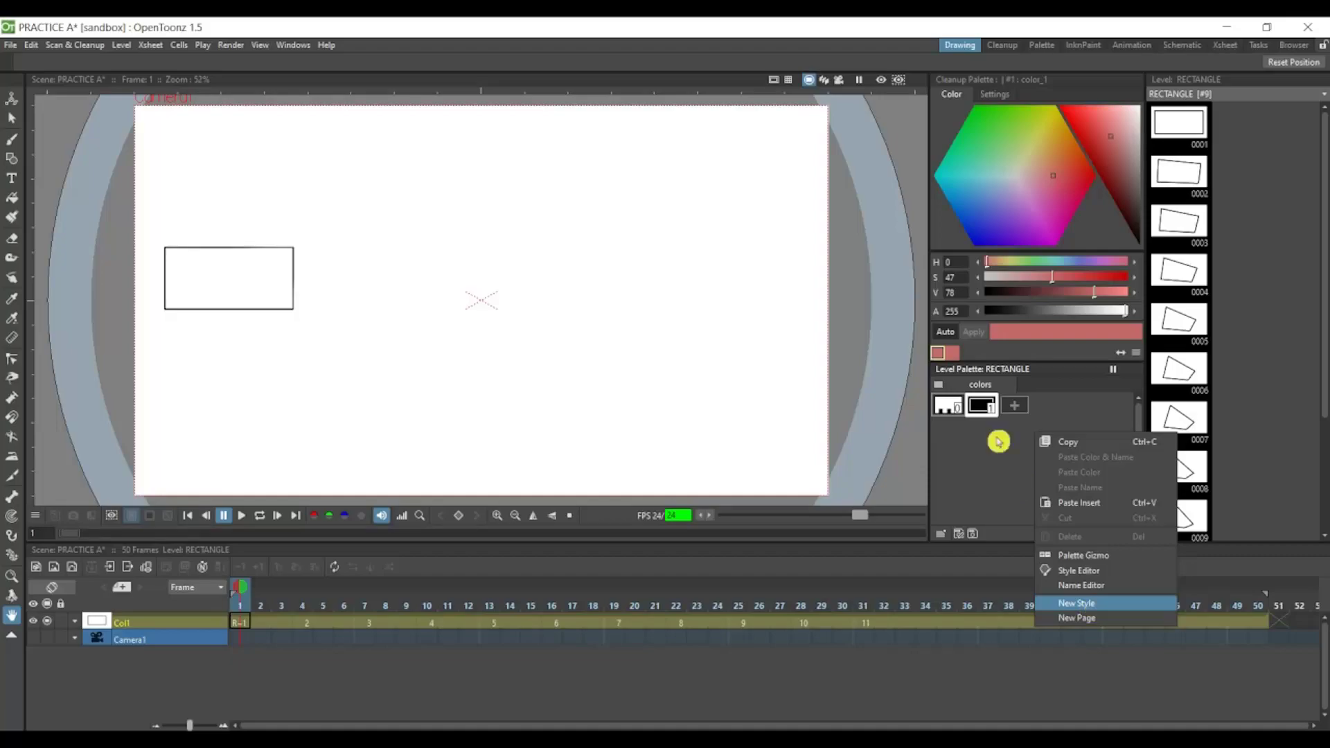
{"action": "left_click", "coordinate": [1076, 604]}
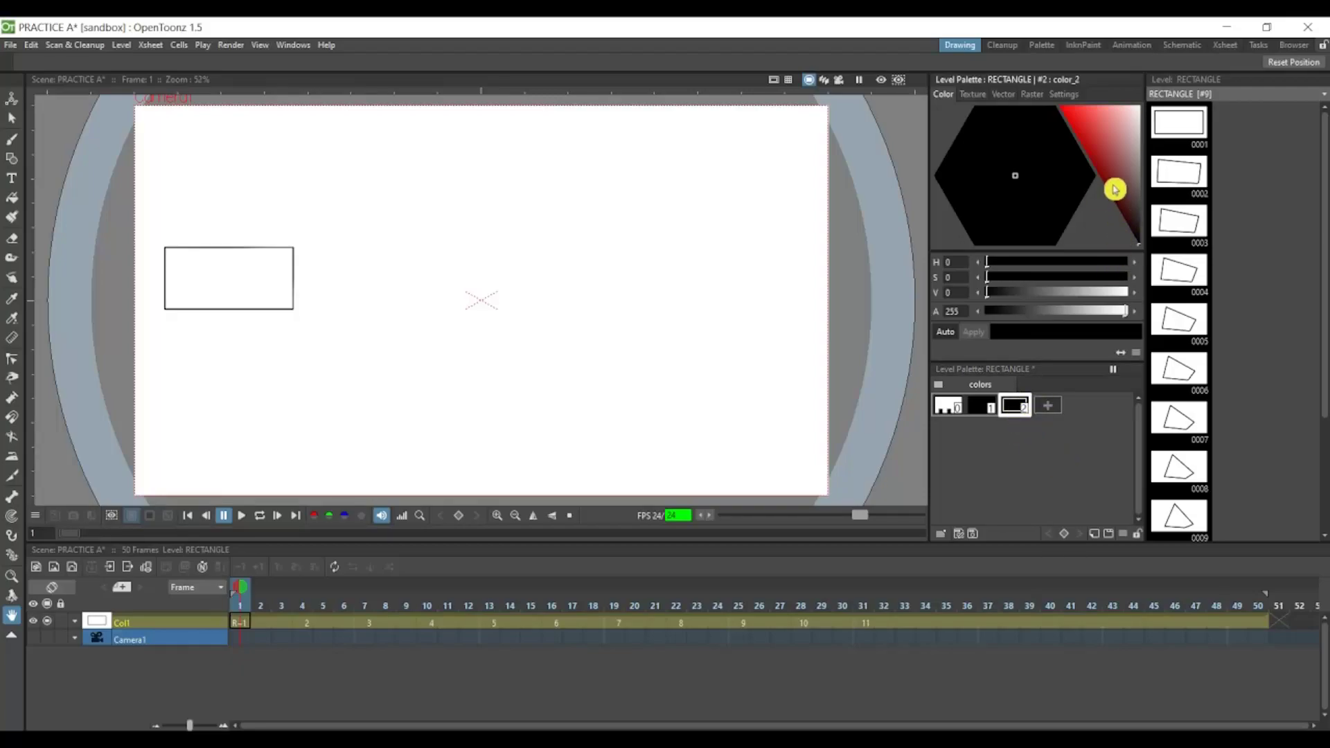
{"action": "left_click", "coordinate": [1115, 137]}
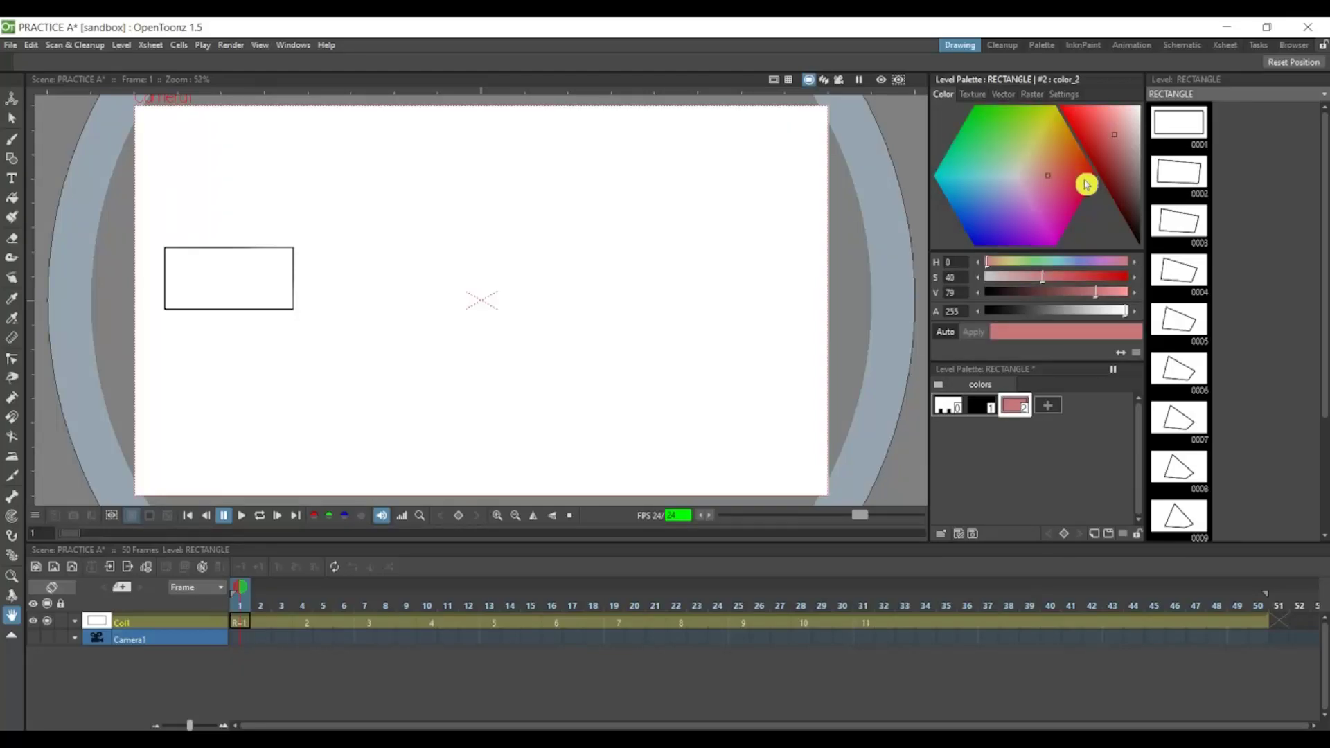
{"action": "left_click", "coordinate": [1085, 178]}
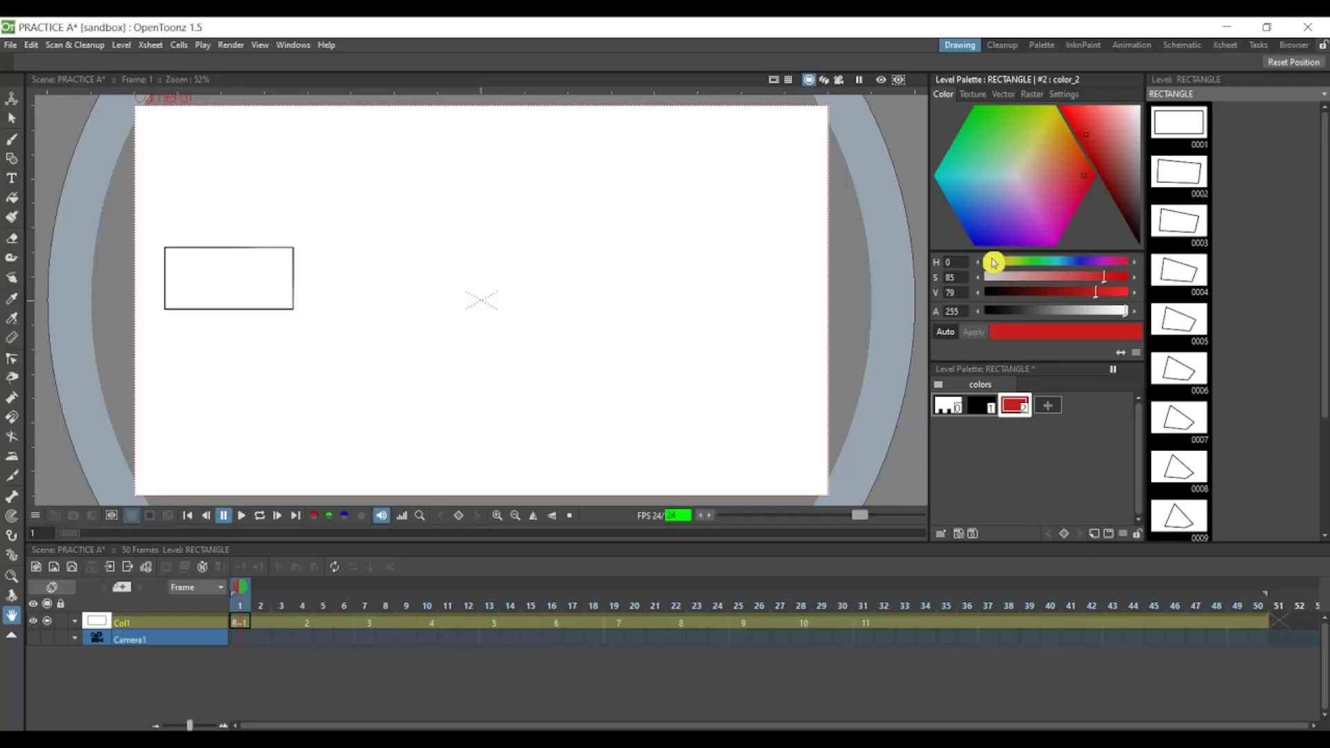
- Recolor the RECTANGLE palette's color_2 to an orange-red with H 9, S 72 and V 91
{"action": "left_click_drag", "start_coordinate": [993, 263], "coordinate": [1021, 264]}
{"action": "mouse_move", "coordinate": [1104, 277]}
{"action": "left_mouse_down"}
{"action": "mouse_move", "coordinate": [1076, 287]}
{"action": "mouse_move", "coordinate": [1099, 290]}
{"action": "left_mouse_up"}
{"action": "left_click", "coordinate": [1016, 410]}
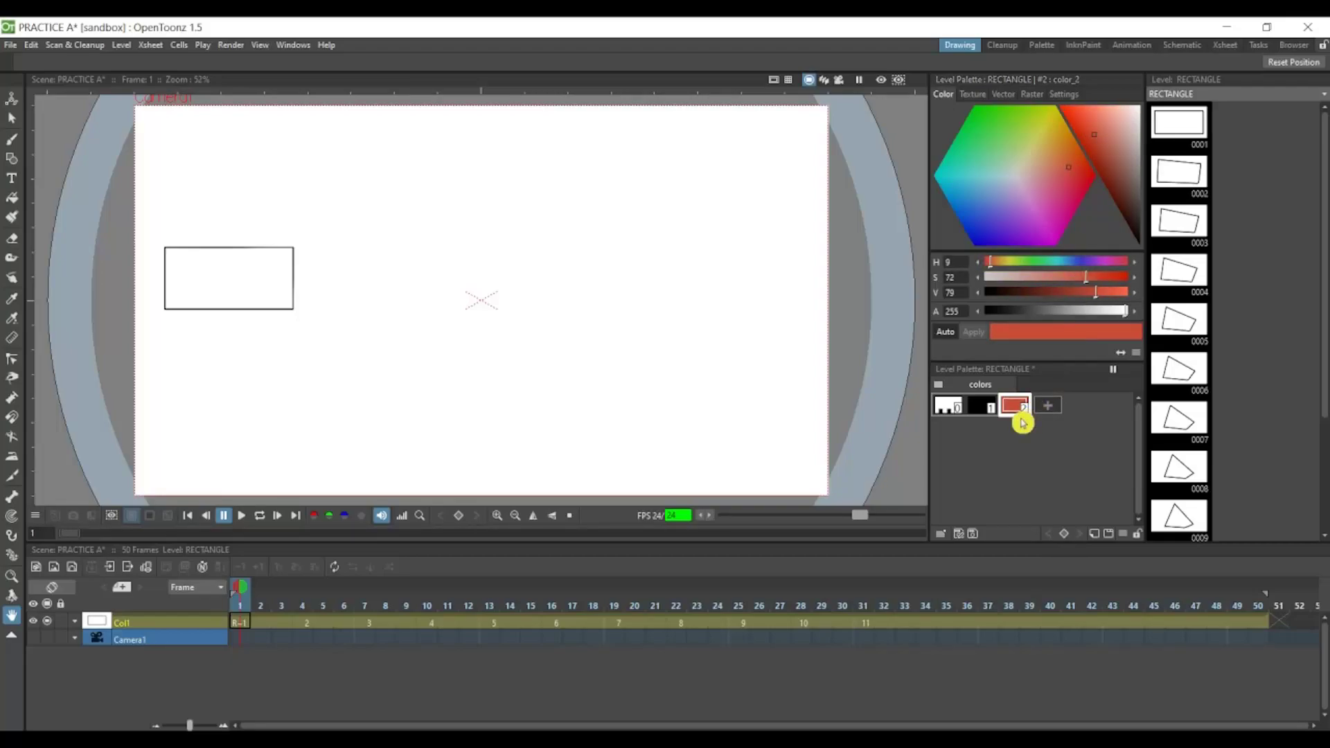
{"action": "left_click_drag", "start_coordinate": [1081, 300], "coordinate": [1112, 306]}
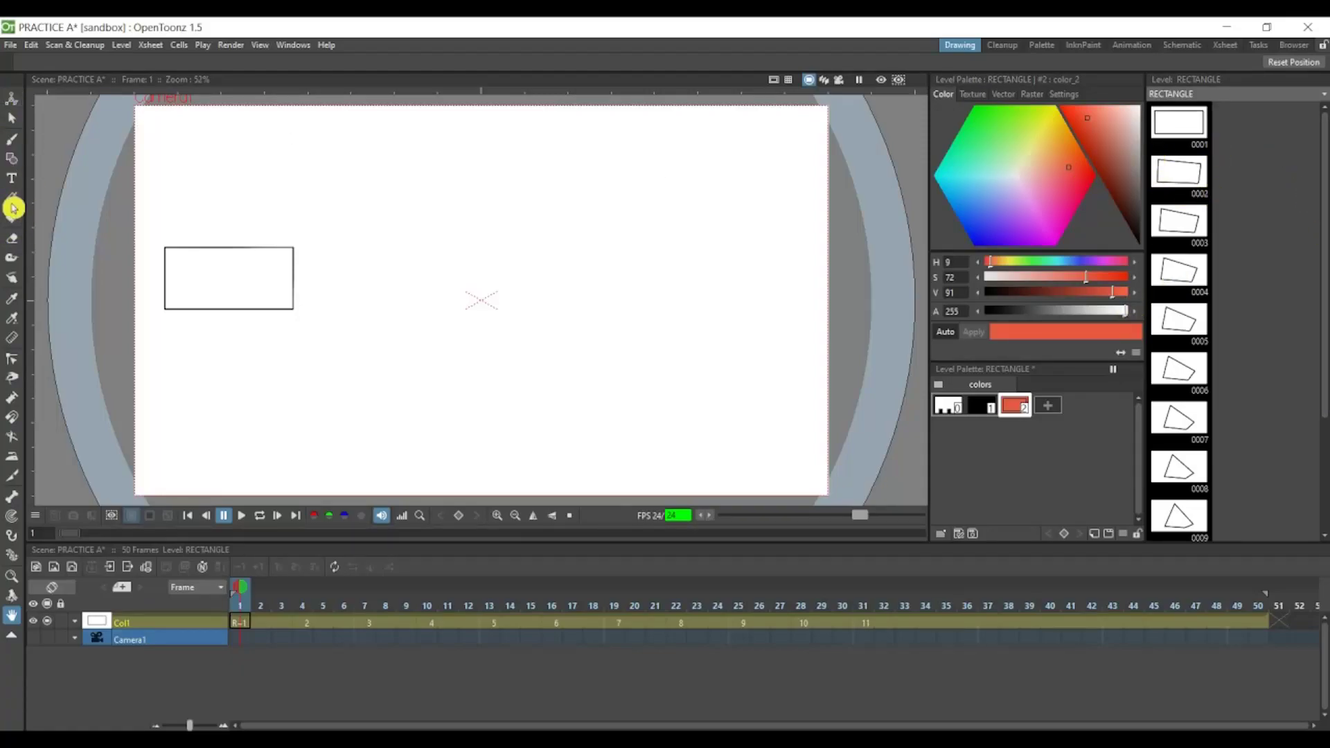
- Fill the rectangle in frame 1 of Col1 with color_2 using the Fill tool in Areas mode
{"action": "left_click", "coordinate": [13, 239]}
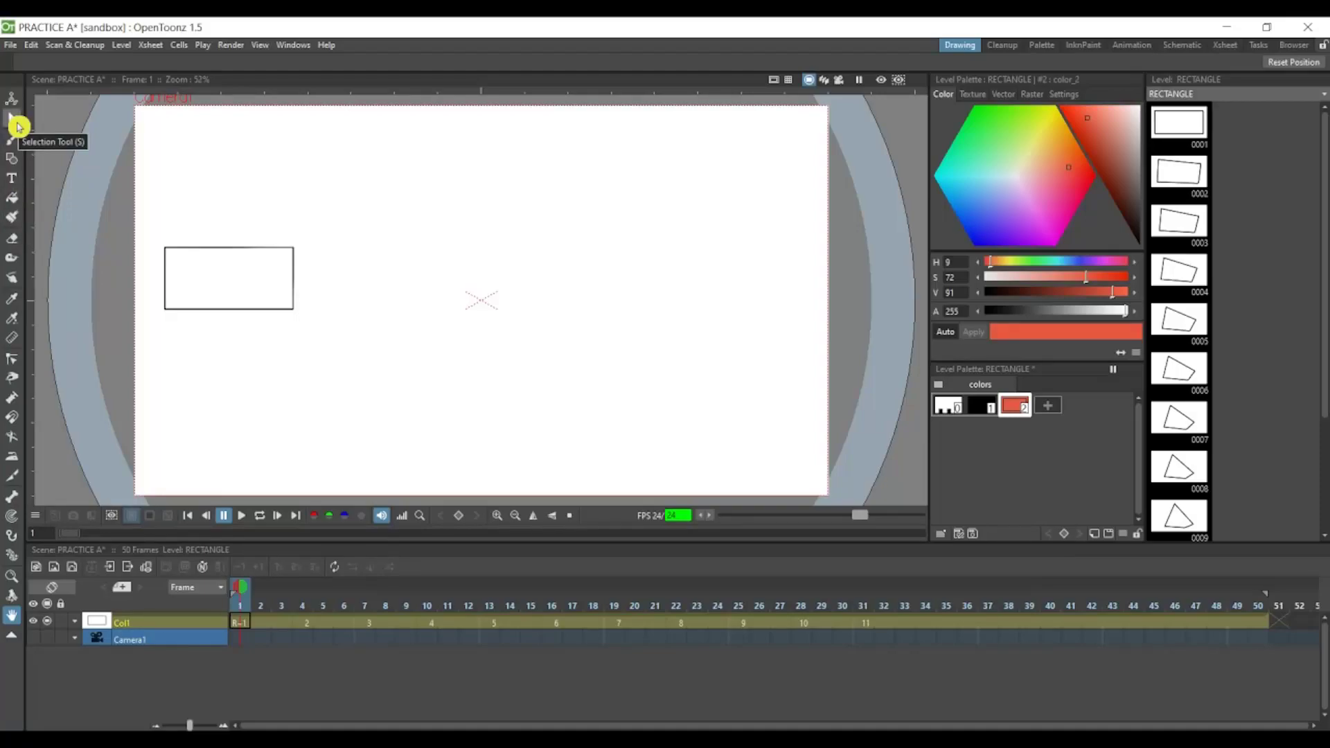
{"action": "left_click", "coordinate": [15, 200]}
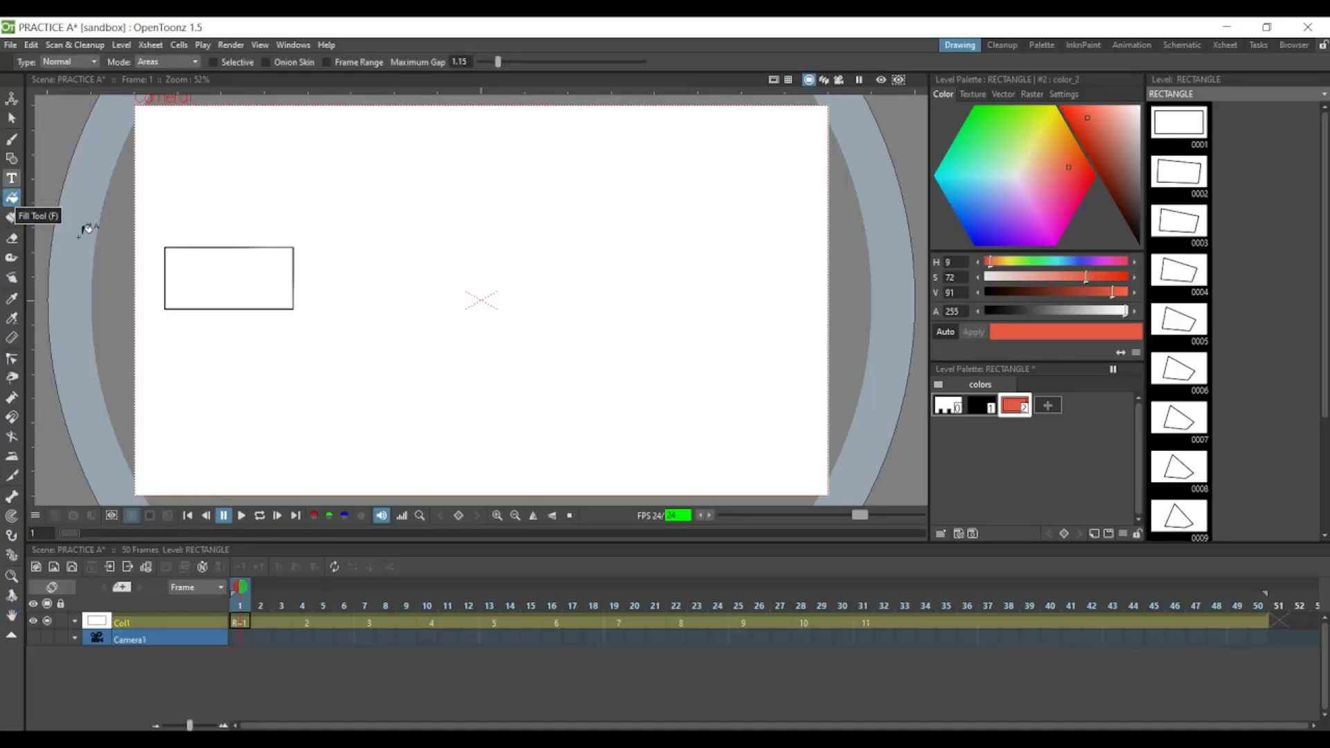
{"action": "left_click", "coordinate": [244, 276]}
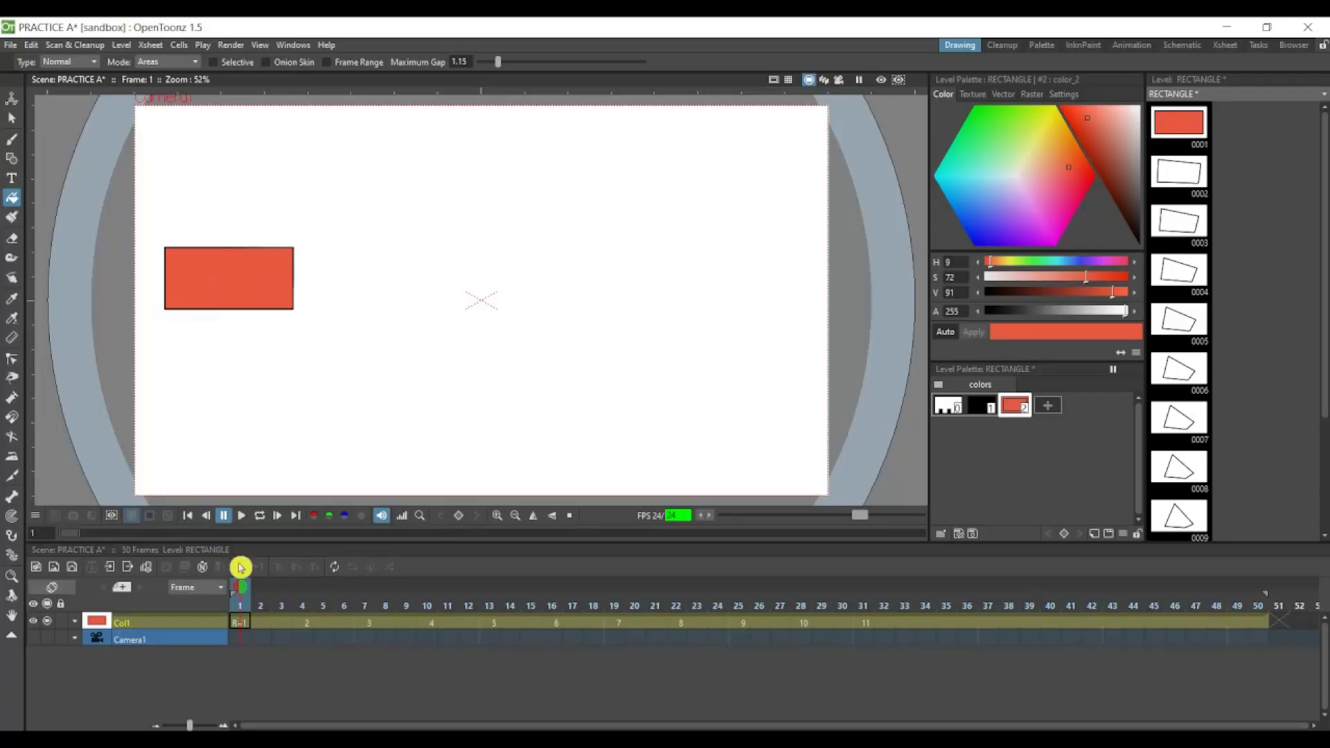
{"action": "left_click", "coordinate": [243, 523]}
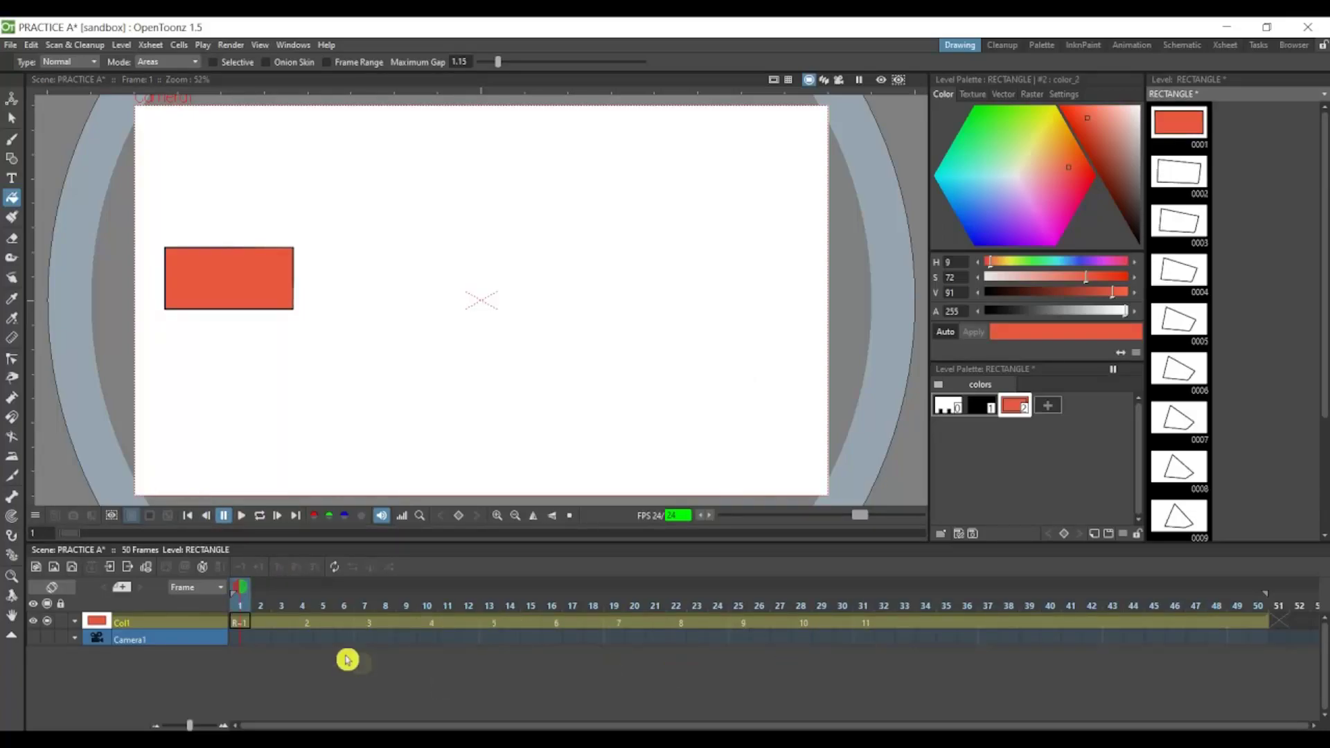
- Add a pink style with H 319, S 76 and V 91 to the palette and fill the shape at frame 4 with it
{"action": "left_click", "coordinate": [305, 628]}
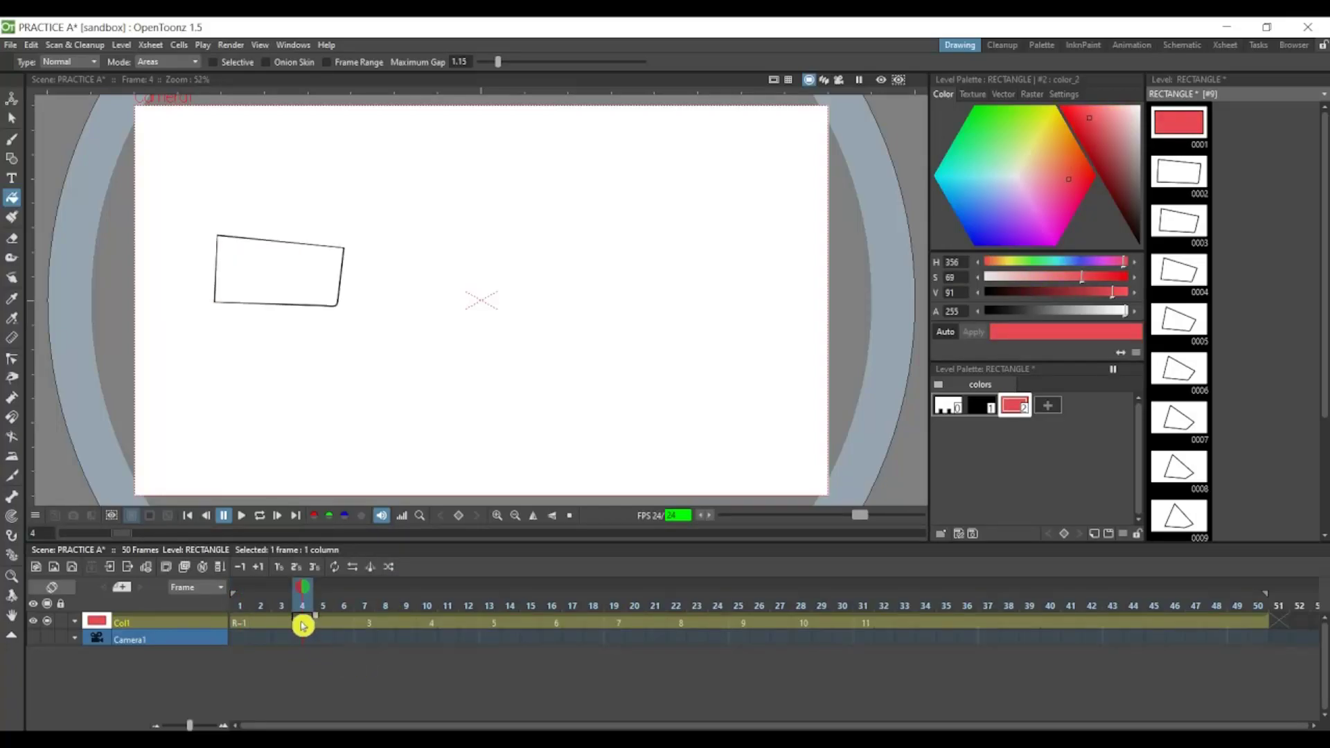
{"action": "left_click", "coordinate": [1049, 408]}
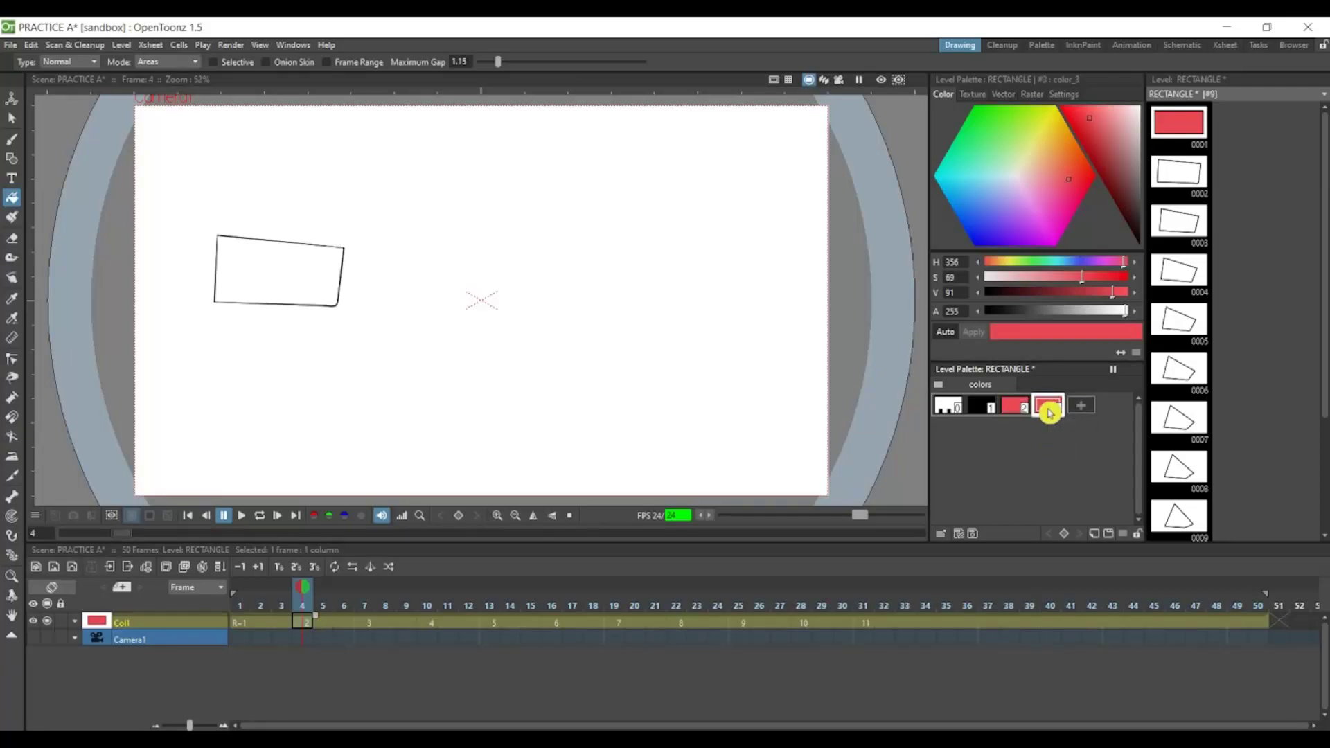
{"action": "left_click", "coordinate": [1058, 217]}
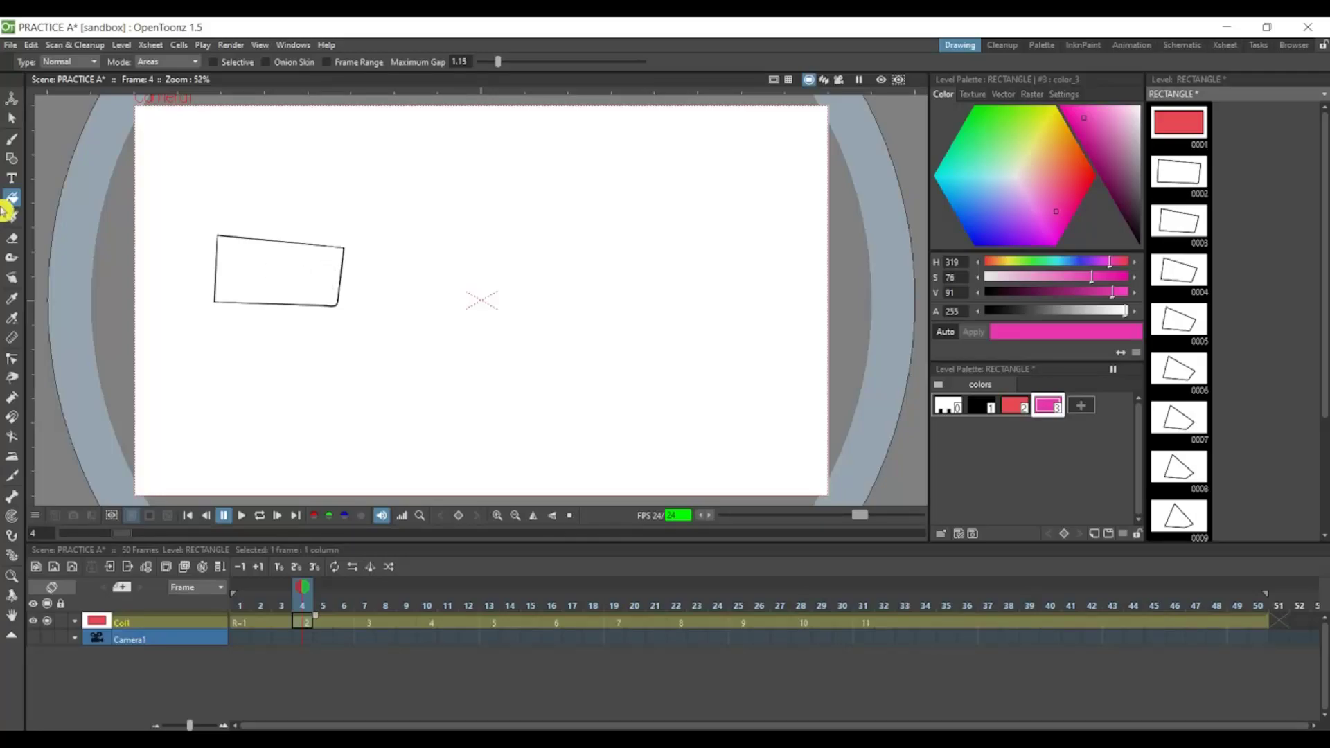
{"action": "left_click", "coordinate": [280, 262]}
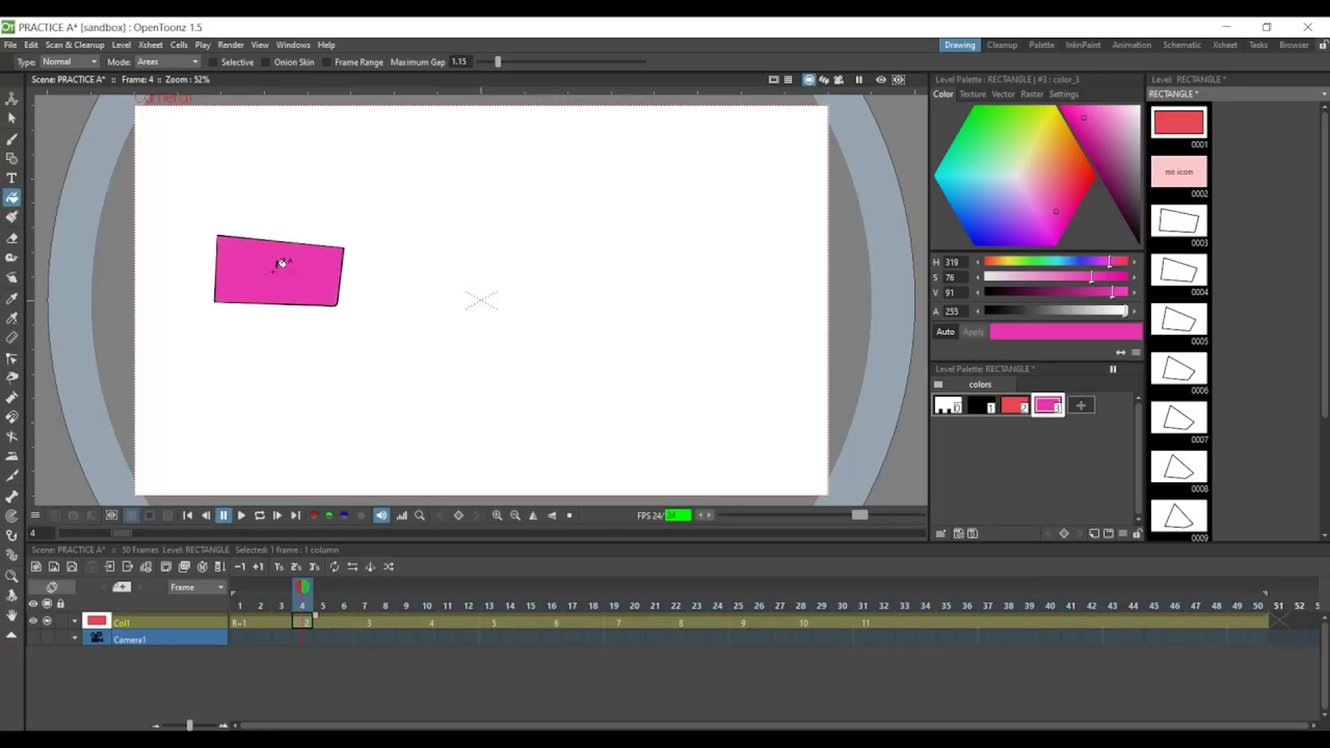
- Add a purple style with H 284, S 60 and V 91 and fill the shape at frame 7 with it
{"action": "left_click", "coordinate": [367, 627]}
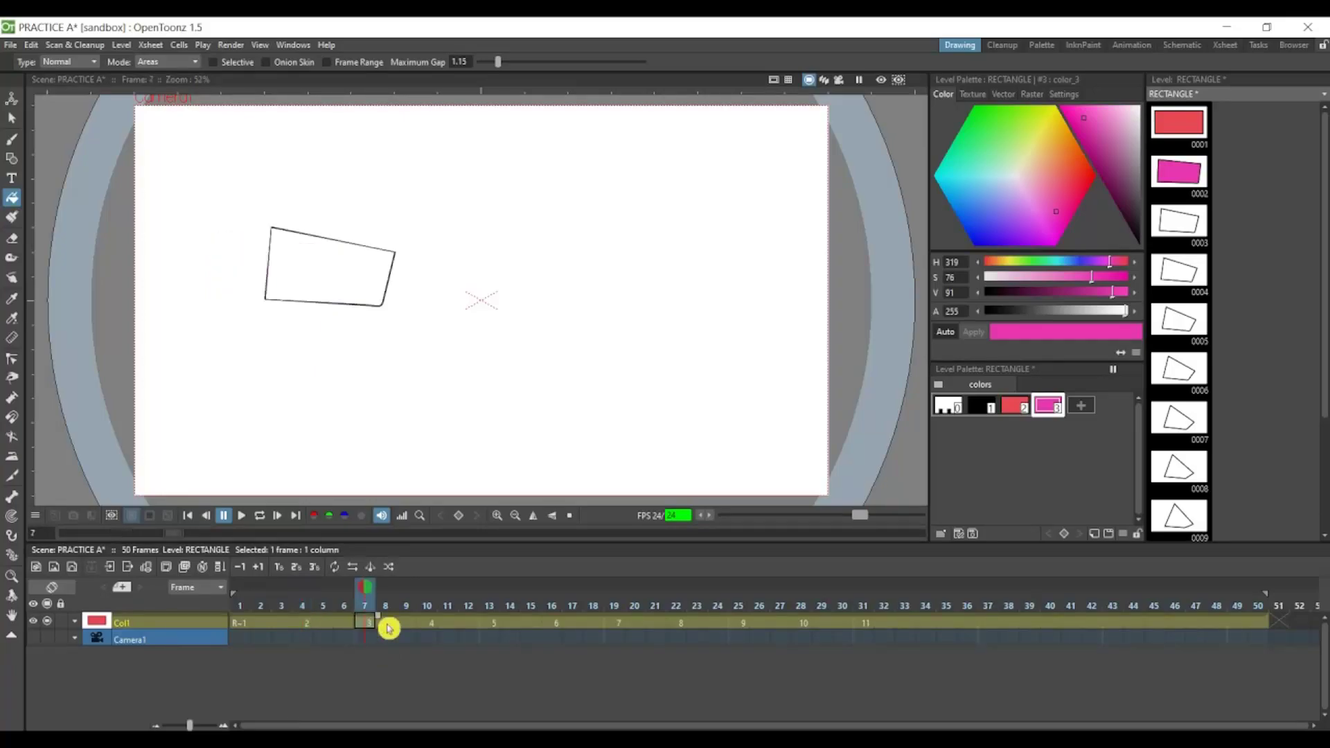
{"action": "left_click", "coordinate": [1081, 406]}
{"action": "left_click", "coordinate": [1026, 218]}
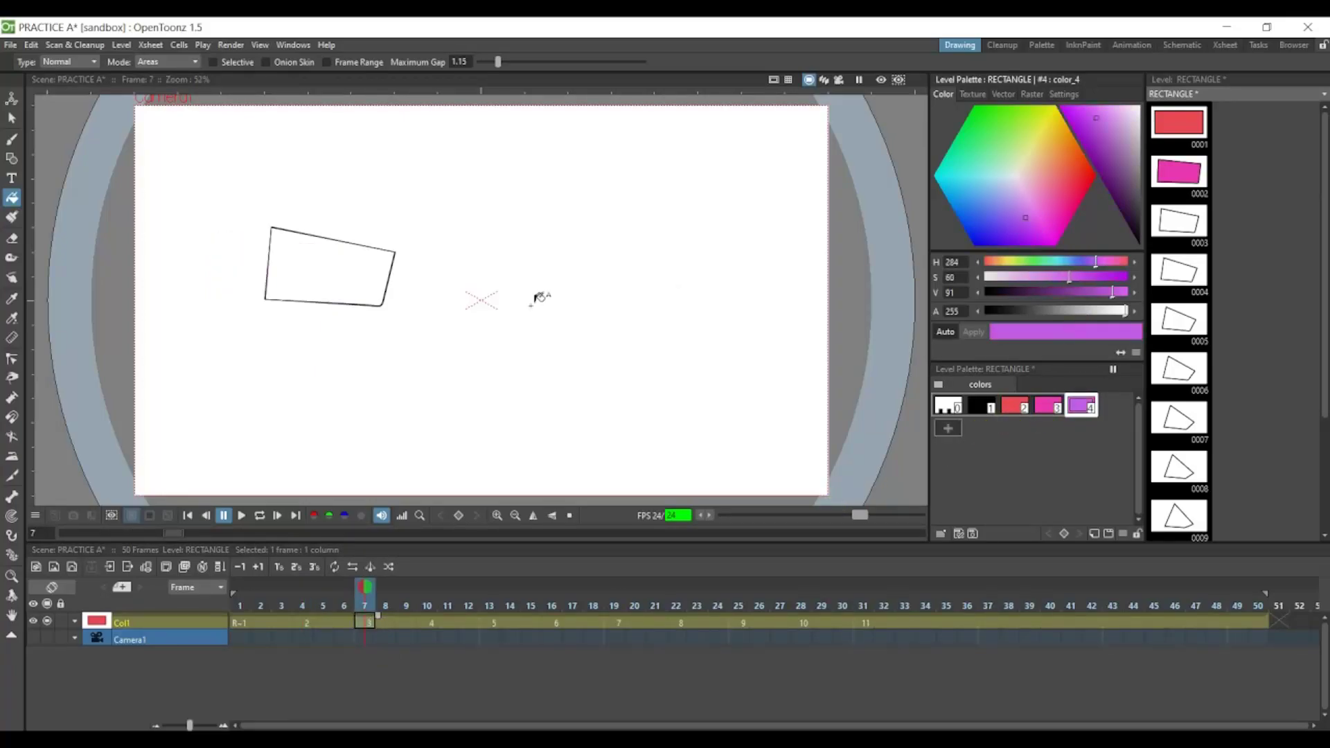
{"action": "left_click", "coordinate": [320, 270]}
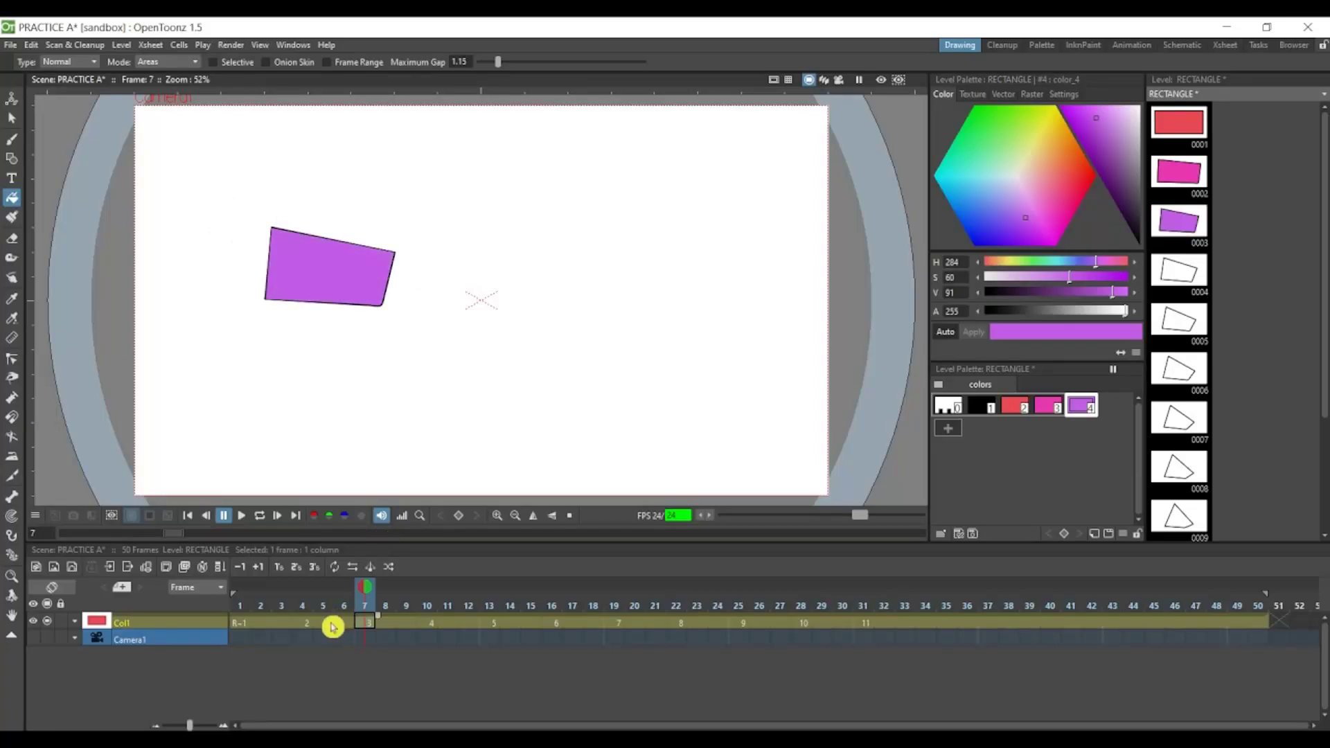
- Add a periwinkle blue style with H 239, S 41 and V 91 and fill the shape at frame 10 with it
{"action": "left_click", "coordinate": [428, 624]}
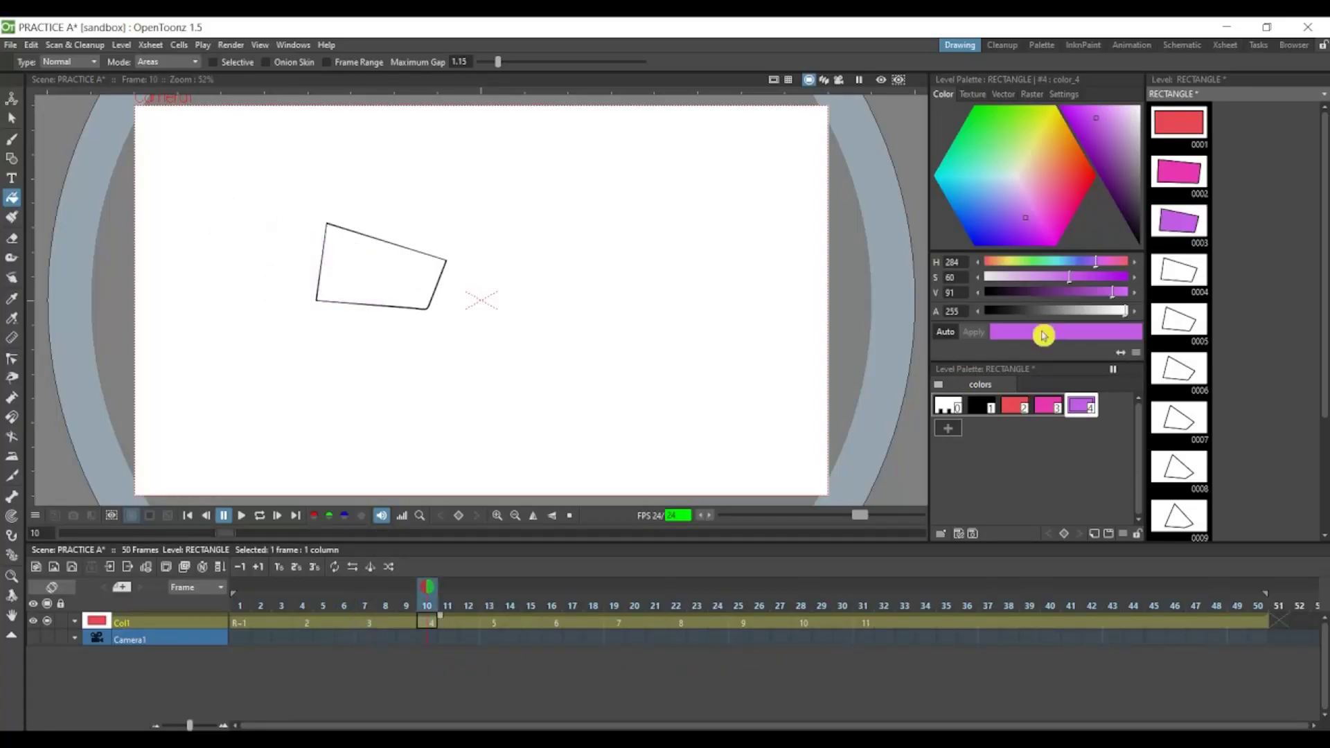
{"action": "left_click", "coordinate": [946, 430]}
{"action": "left_click", "coordinate": [999, 206]}
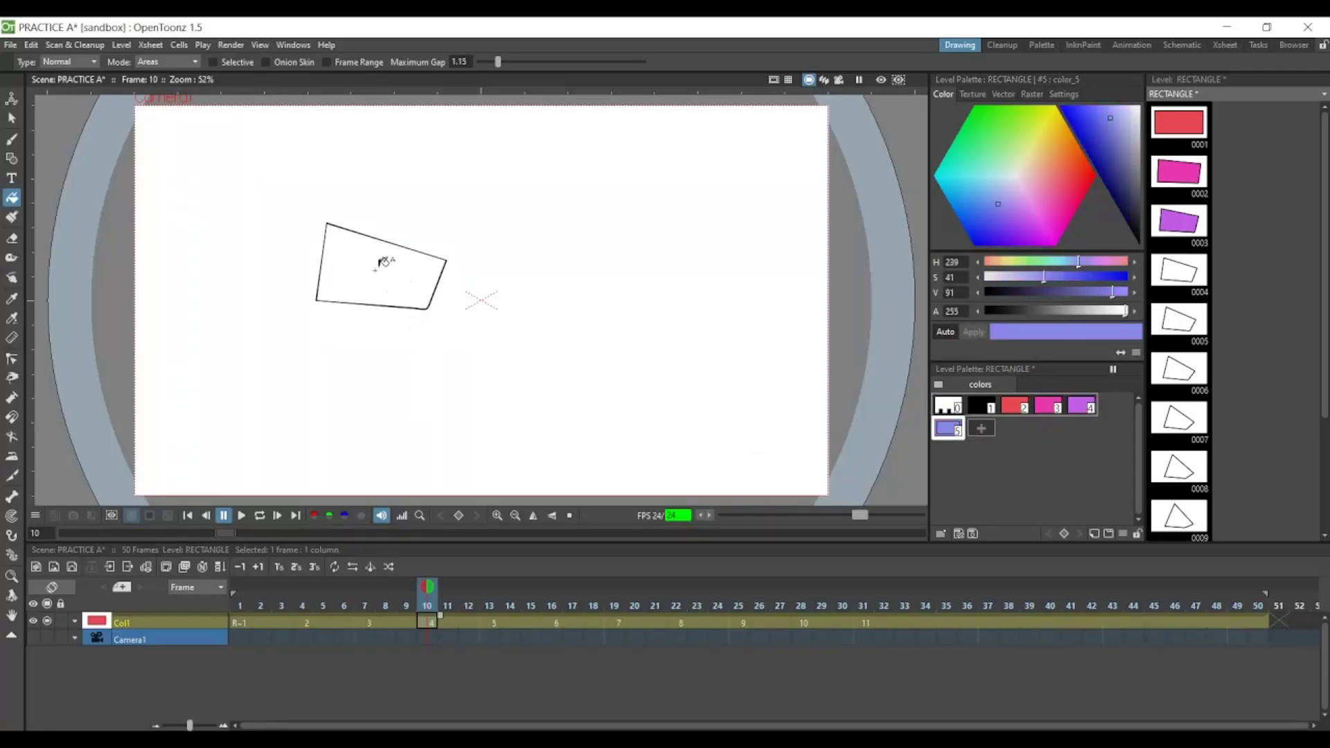
{"action": "left_click", "coordinate": [383, 262]}
- Add a light cyan style with H 177, S 34 and V 91 and fill the shape at frame 13 with it
{"action": "left_click", "coordinate": [492, 624]}
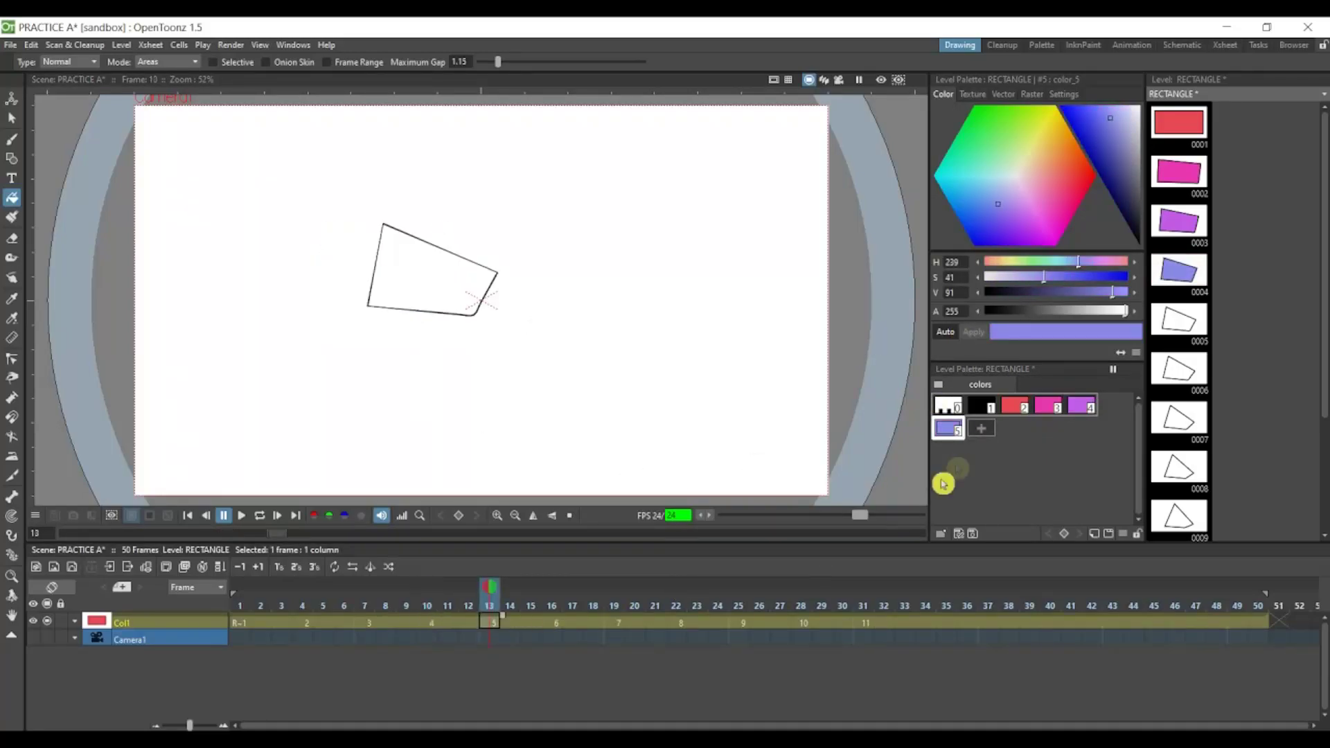
{"action": "left_click", "coordinate": [981, 433]}
{"action": "left_click", "coordinate": [988, 174]}
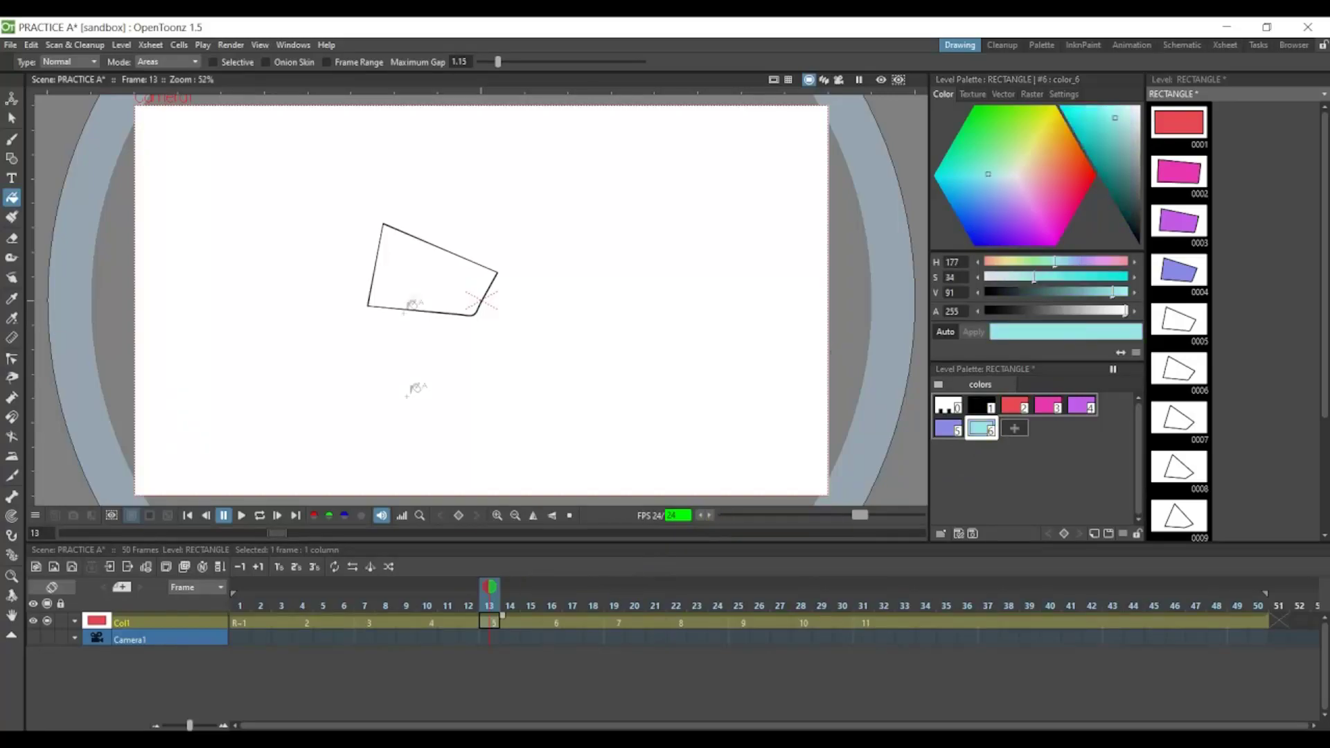
{"action": "left_click", "coordinate": [422, 281]}
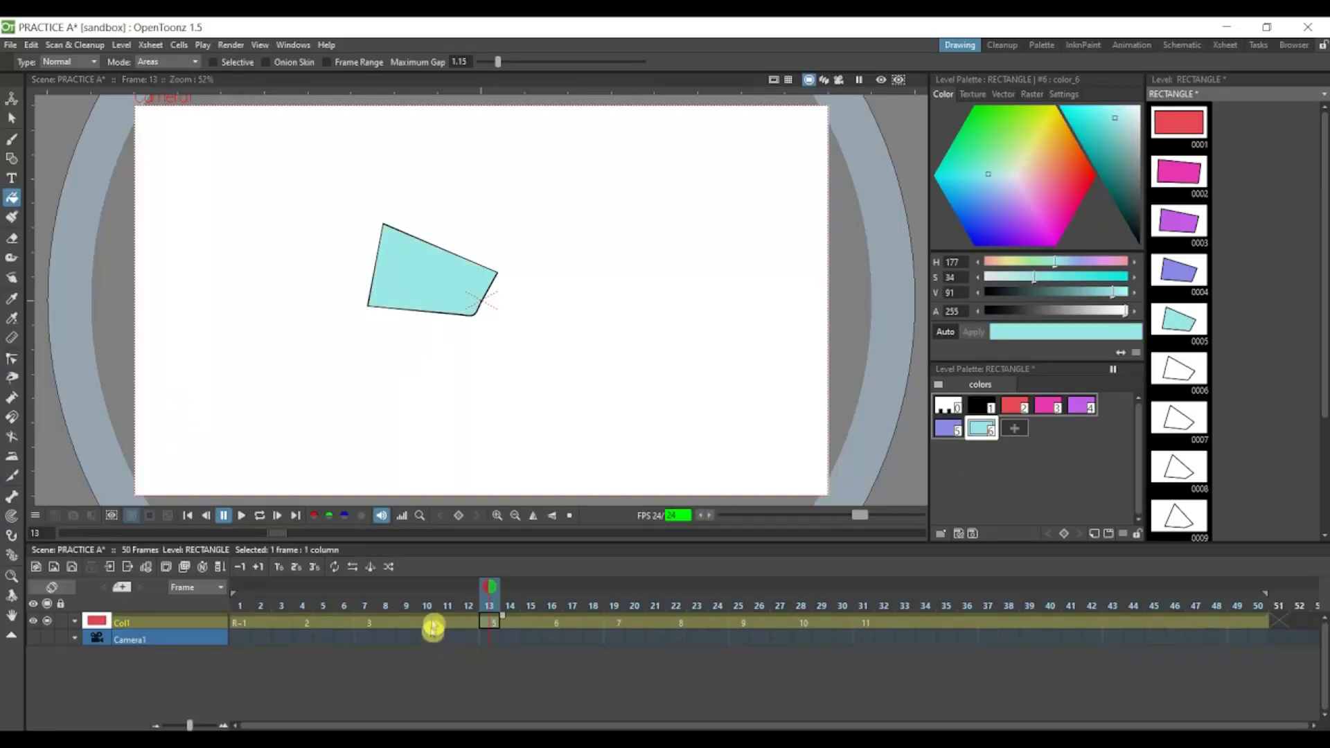
{"action": "left_click", "coordinate": [429, 624]}
{"action": "left_click", "coordinate": [492, 627]}
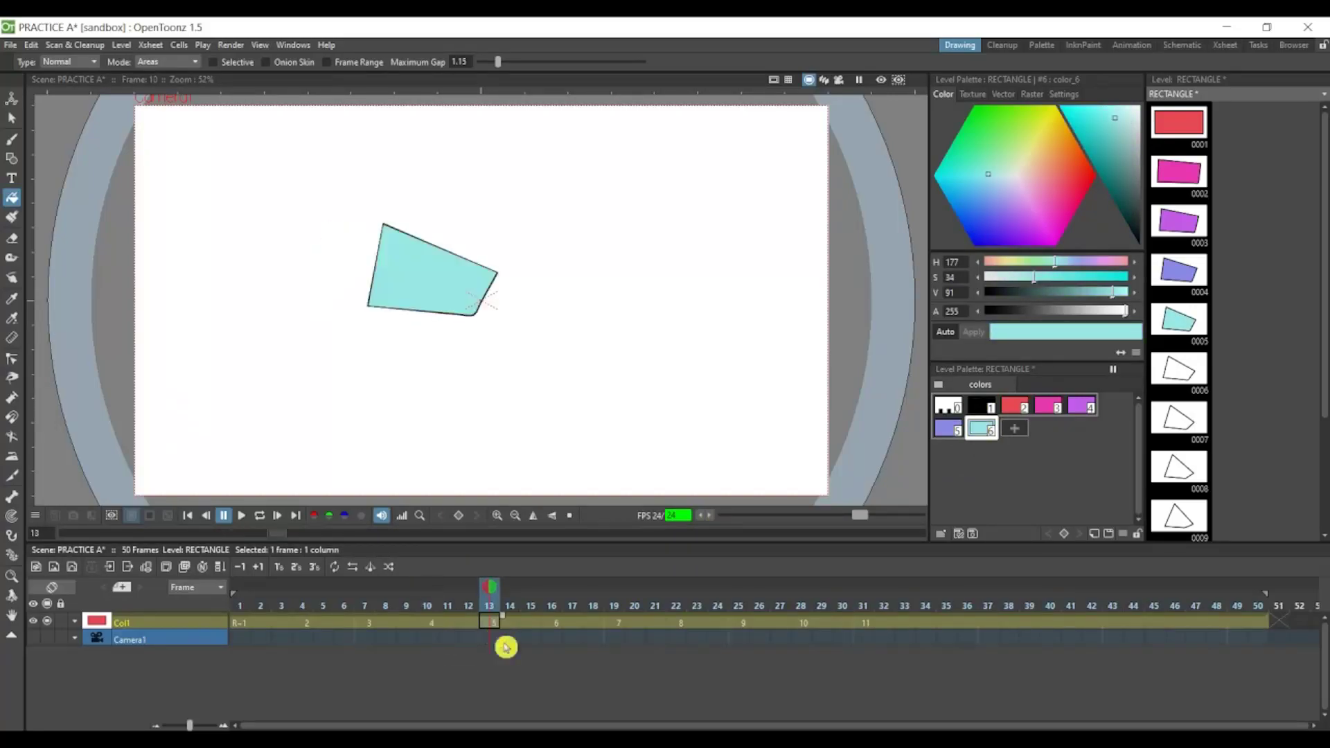
- Add a green style to the RECTANGLE palette and fill the shape at frame 16 with it
{"action": "left_click", "coordinate": [555, 623]}
{"action": "left_click", "coordinate": [1014, 428]}
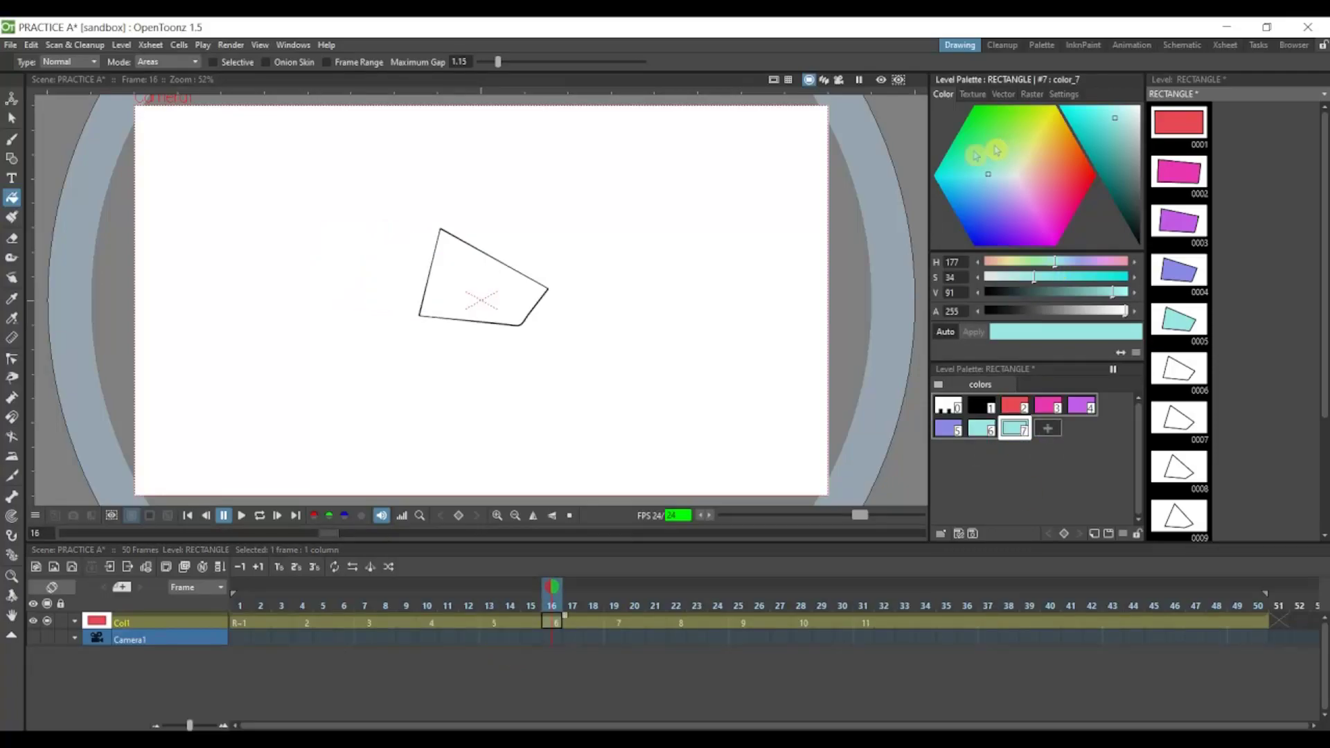
{"action": "left_click", "coordinate": [994, 146]}
{"action": "left_click", "coordinate": [475, 288]}
- Add a light green style with H 94, S 61 and V 91 and fill the shape at frame 19 with it
{"action": "left_click", "coordinate": [616, 623]}
{"action": "left_click", "coordinate": [1044, 432]}
{"action": "left_click", "coordinate": [1011, 133]}
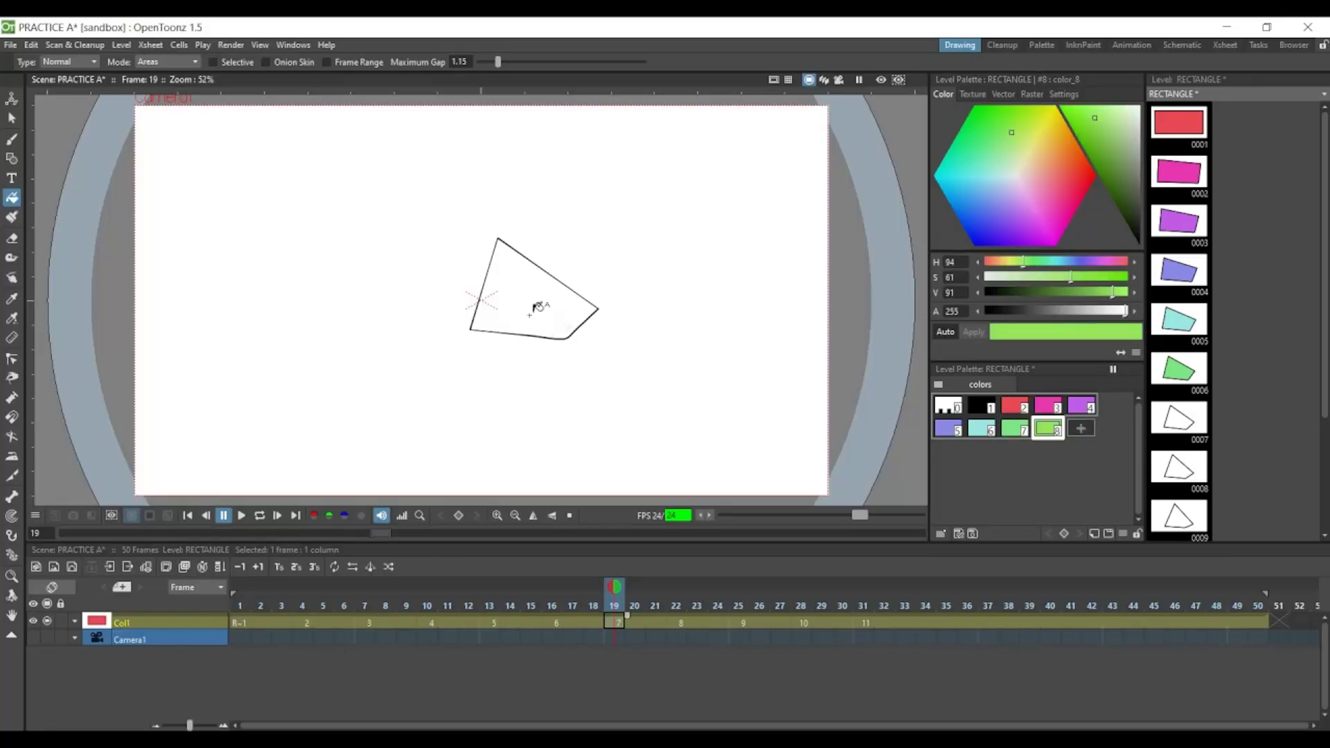
{"action": "left_click", "coordinate": [537, 300]}
- Add a yellow-green style with H 73, S 74 and V 91 and fill the shape at frame 22 with it
{"action": "left_click", "coordinate": [681, 623]}
{"action": "left_click", "coordinate": [1085, 430]}
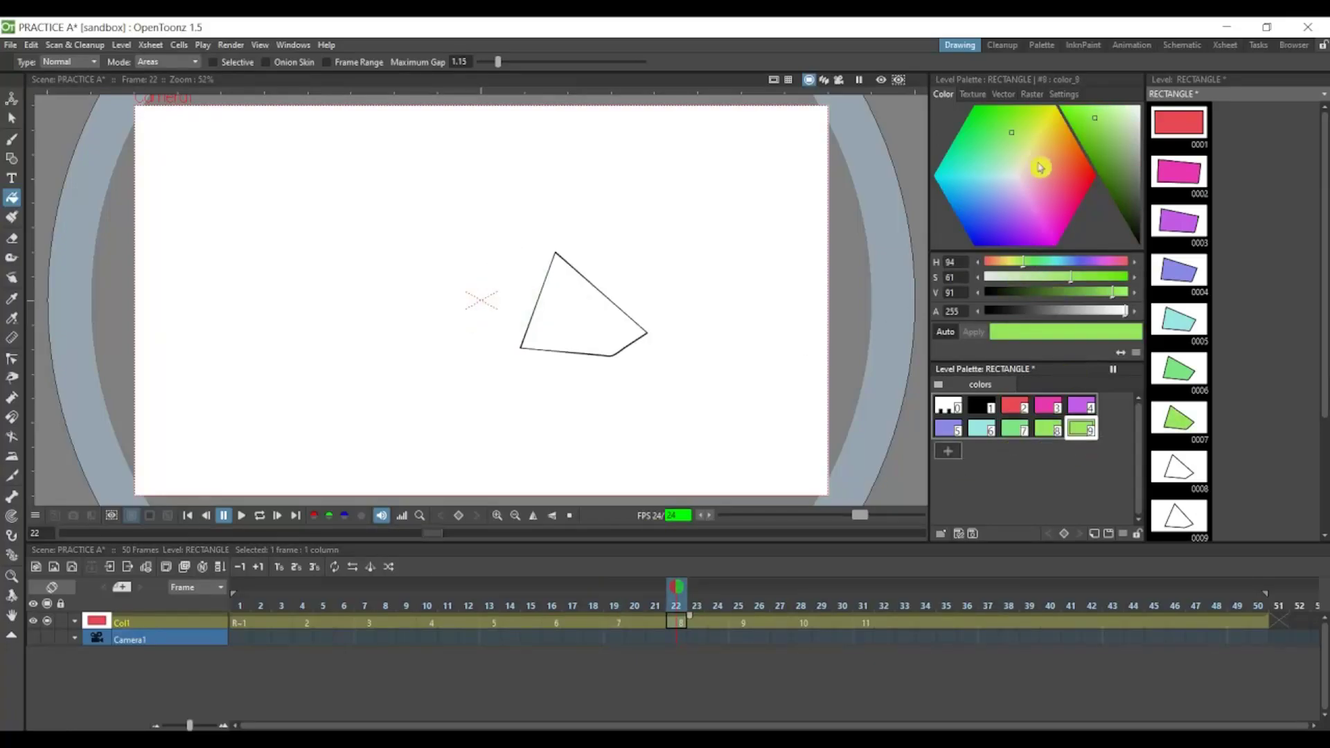
{"action": "left_click", "coordinate": [1030, 123]}
{"action": "left_click", "coordinate": [606, 318]}
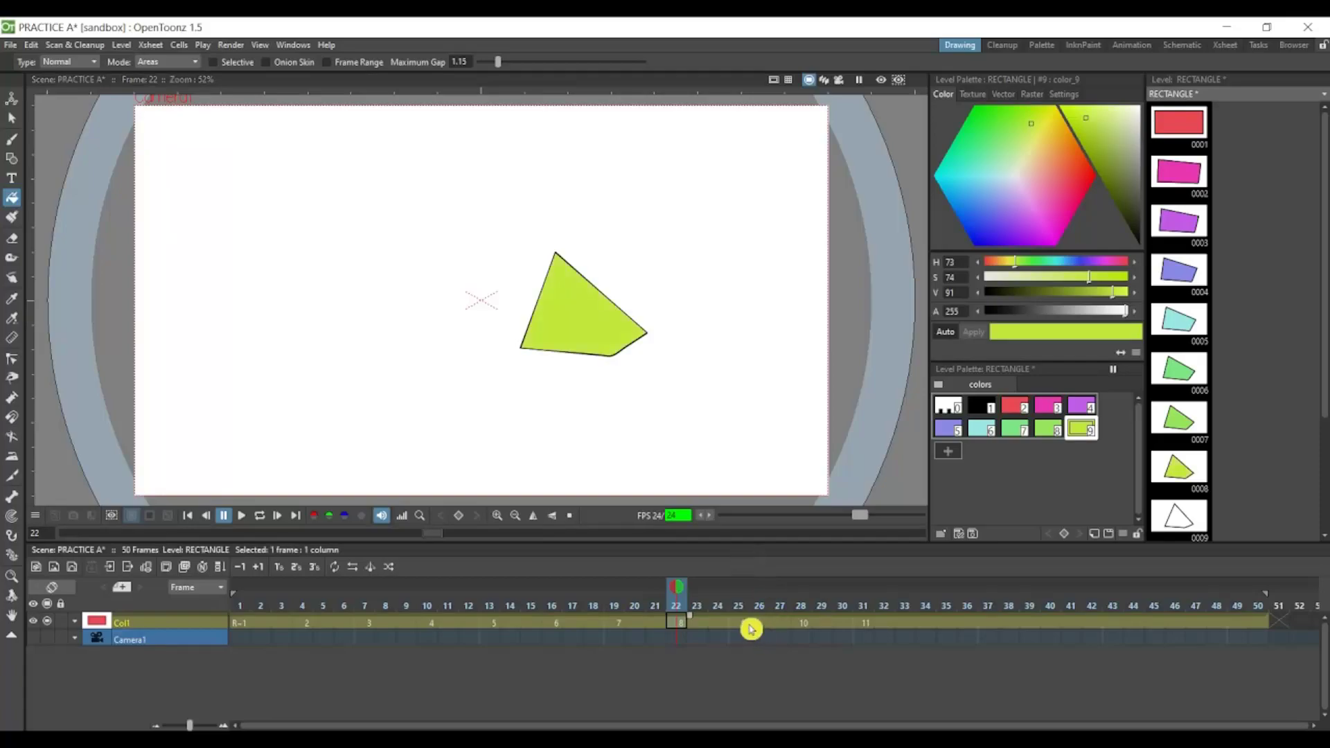
- Add a golden yellow style with H 44, S 69 and V 91 and fill the shape at frame 25 with it
{"action": "left_click", "coordinate": [740, 622]}
{"action": "left_click", "coordinate": [948, 455]}
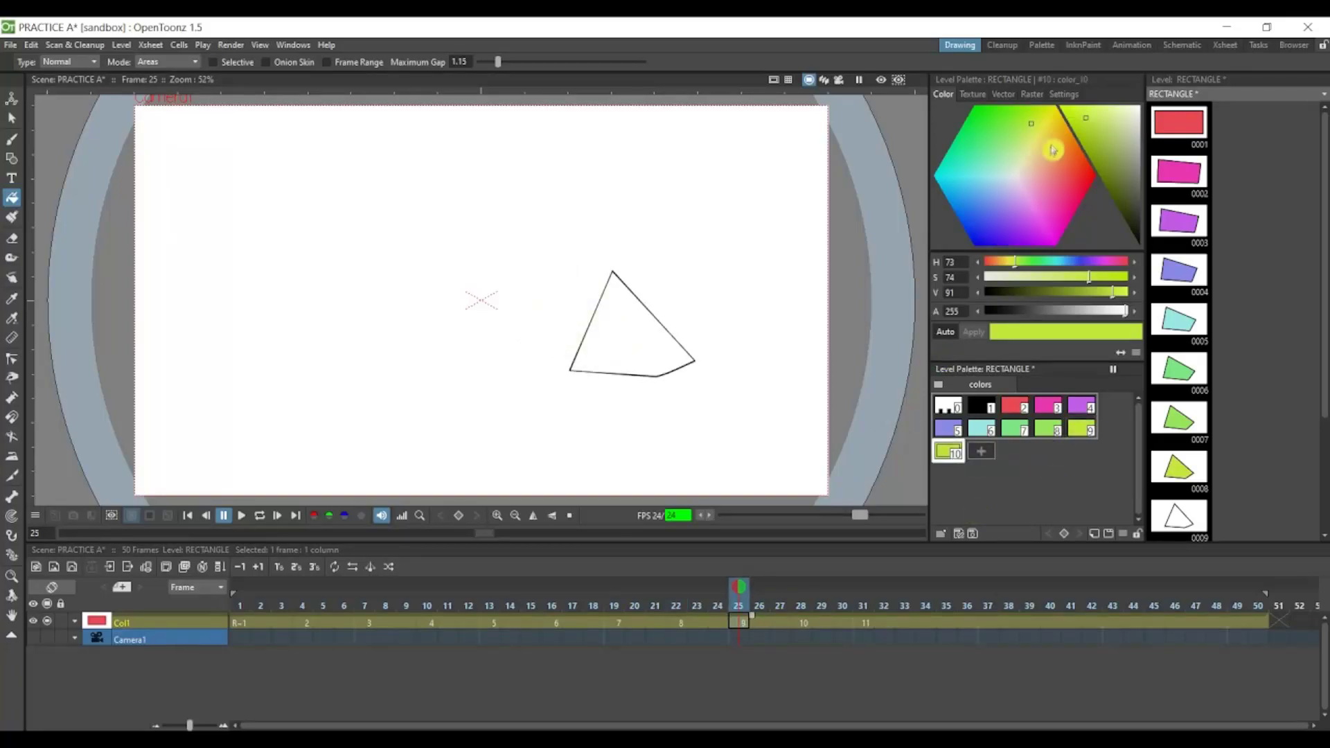
{"action": "left_click", "coordinate": [1051, 141]}
{"action": "left_click", "coordinate": [632, 354]}
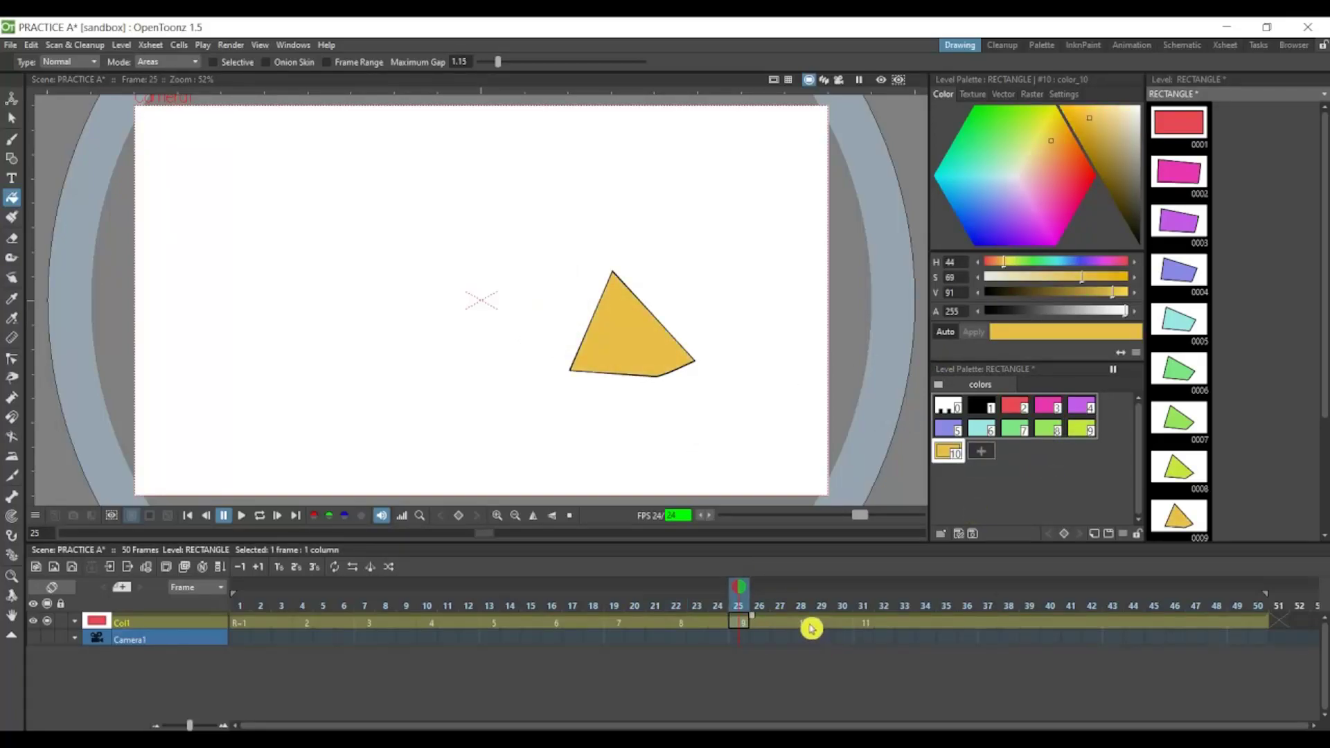
- Add an orange style with H 18, S 55 and V 91 and fill the shape at frame 28 with it
{"action": "left_click", "coordinate": [802, 623]}
{"action": "left_click", "coordinate": [981, 451]}
{"action": "left_click", "coordinate": [1052, 163]}
{"action": "left_click", "coordinate": [691, 377]}
- Add a rose style with H 349, S 56 and V 91 and fill the triangle at frame 31 with it
{"action": "left_click", "coordinate": [870, 625]}
{"action": "left_click", "coordinate": [1014, 451]}
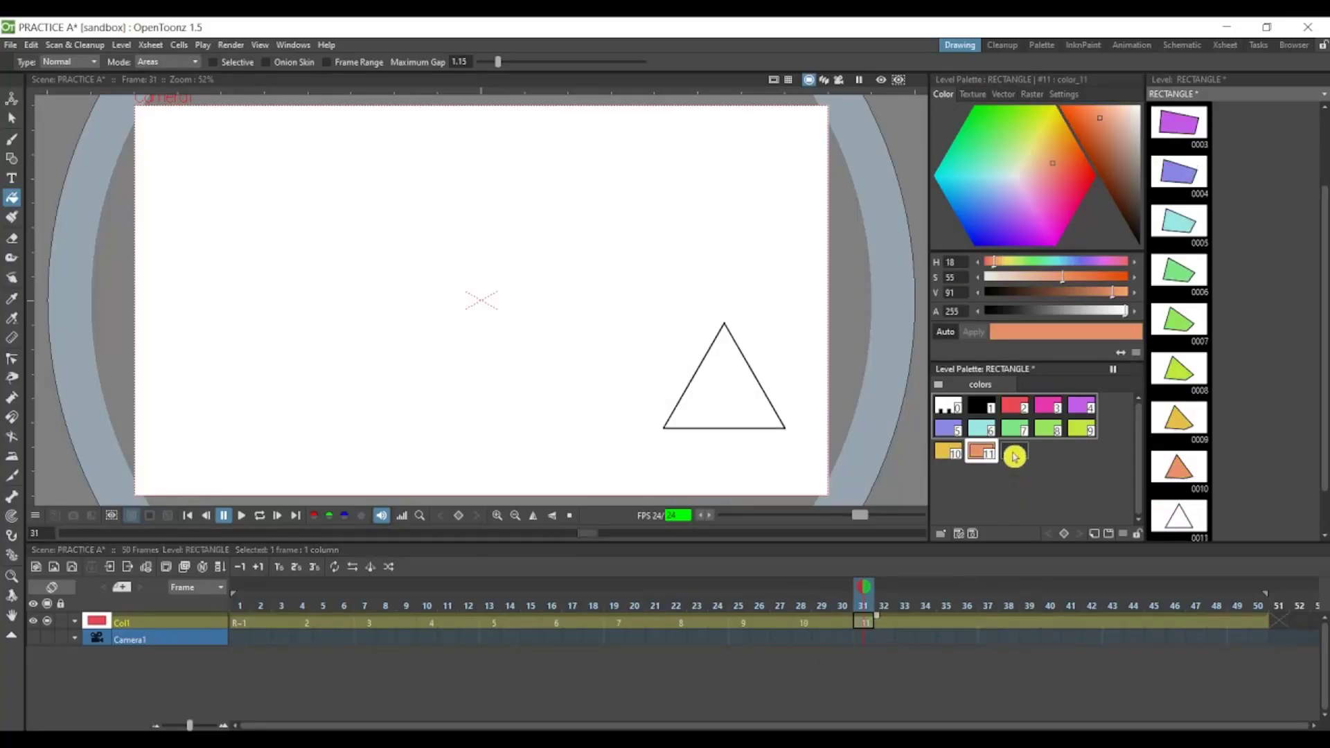
{"action": "left_click", "coordinate": [1057, 185]}
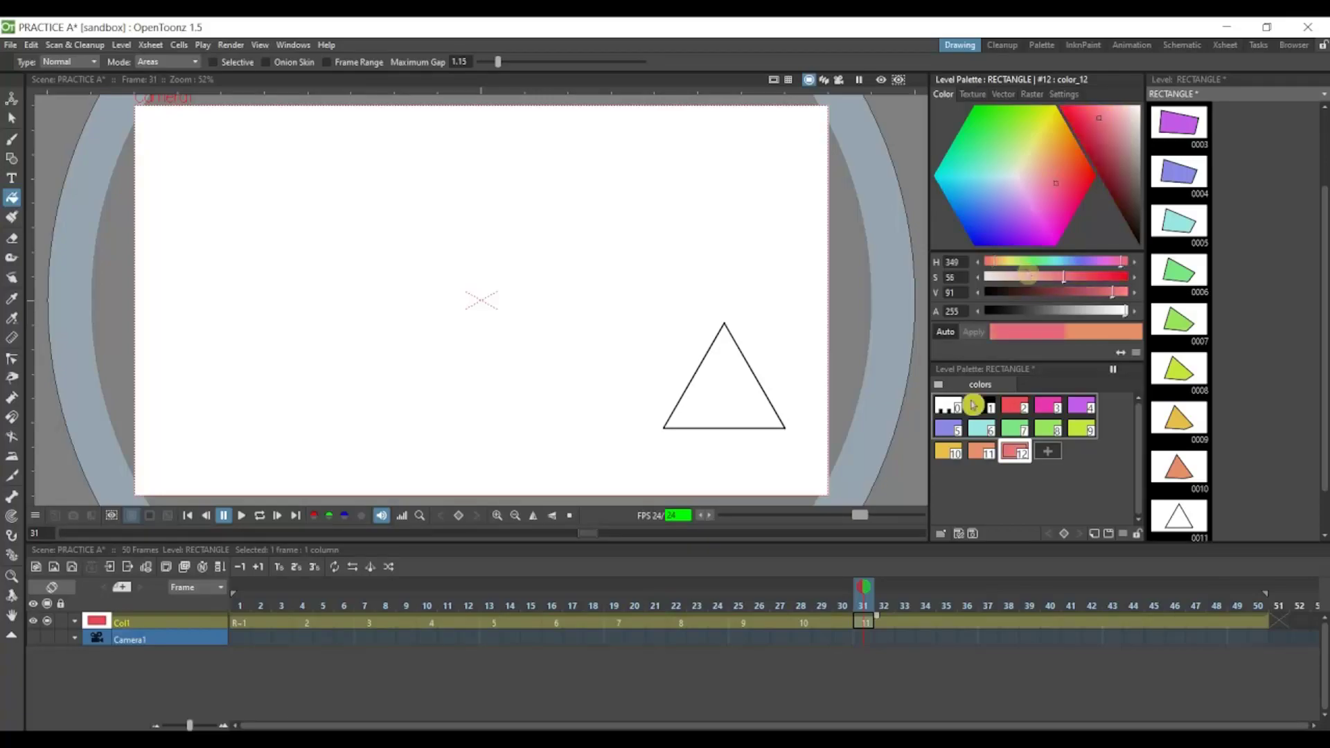
{"action": "left_click", "coordinate": [748, 394]}
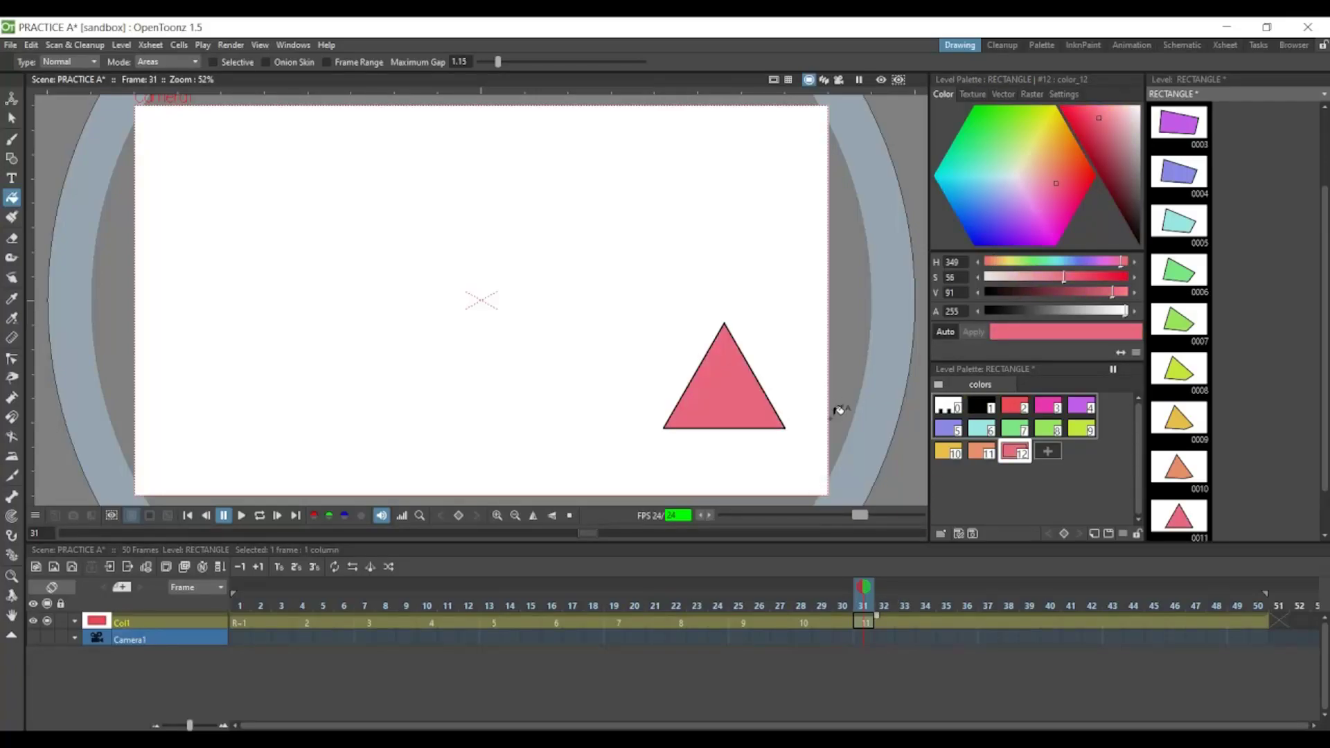
- Review the fill color of each drawing in Col1 from the first frames through the triangle at frame 31
{"action": "left_click", "coordinate": [286, 629]}
{"action": "left_click", "coordinate": [305, 628]}
{"action": "left_click", "coordinate": [373, 627]}
{"action": "left_click", "coordinate": [434, 630]}
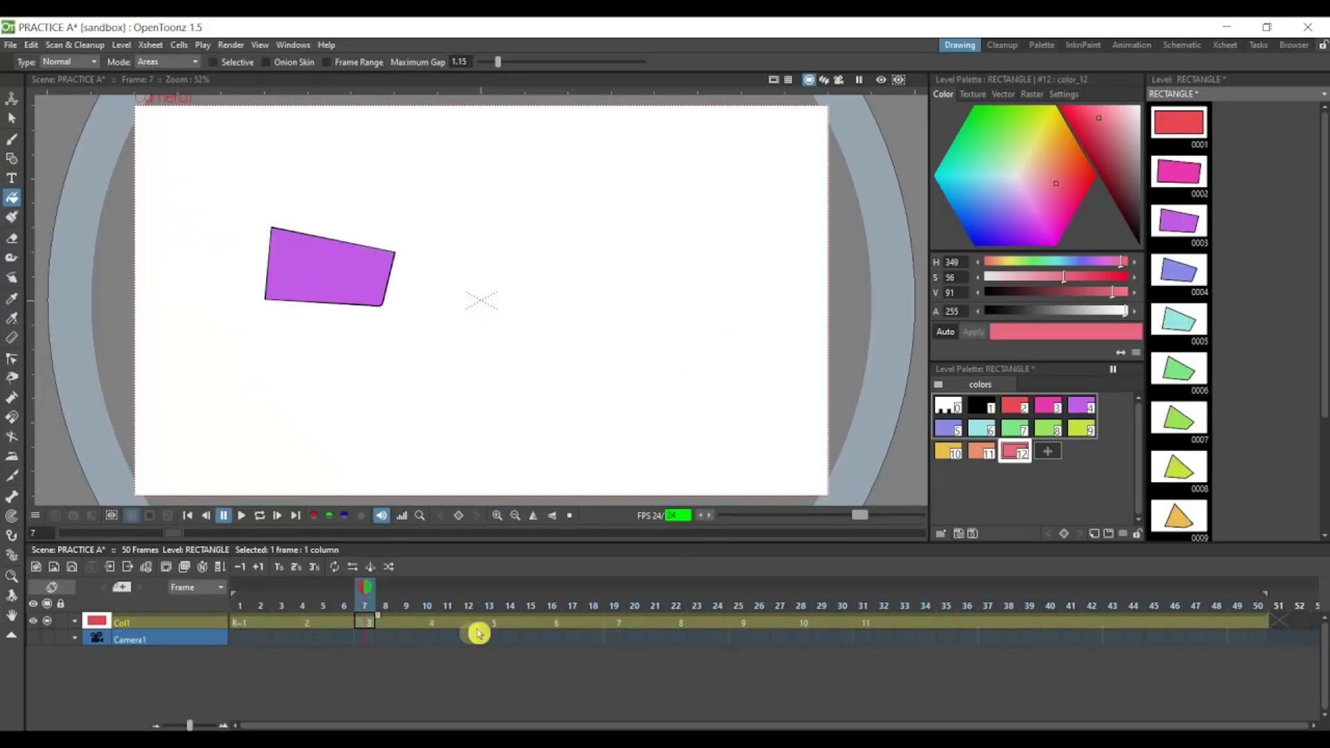
{"action": "left_click", "coordinate": [497, 627]}
{"action": "left_click", "coordinate": [558, 628]}
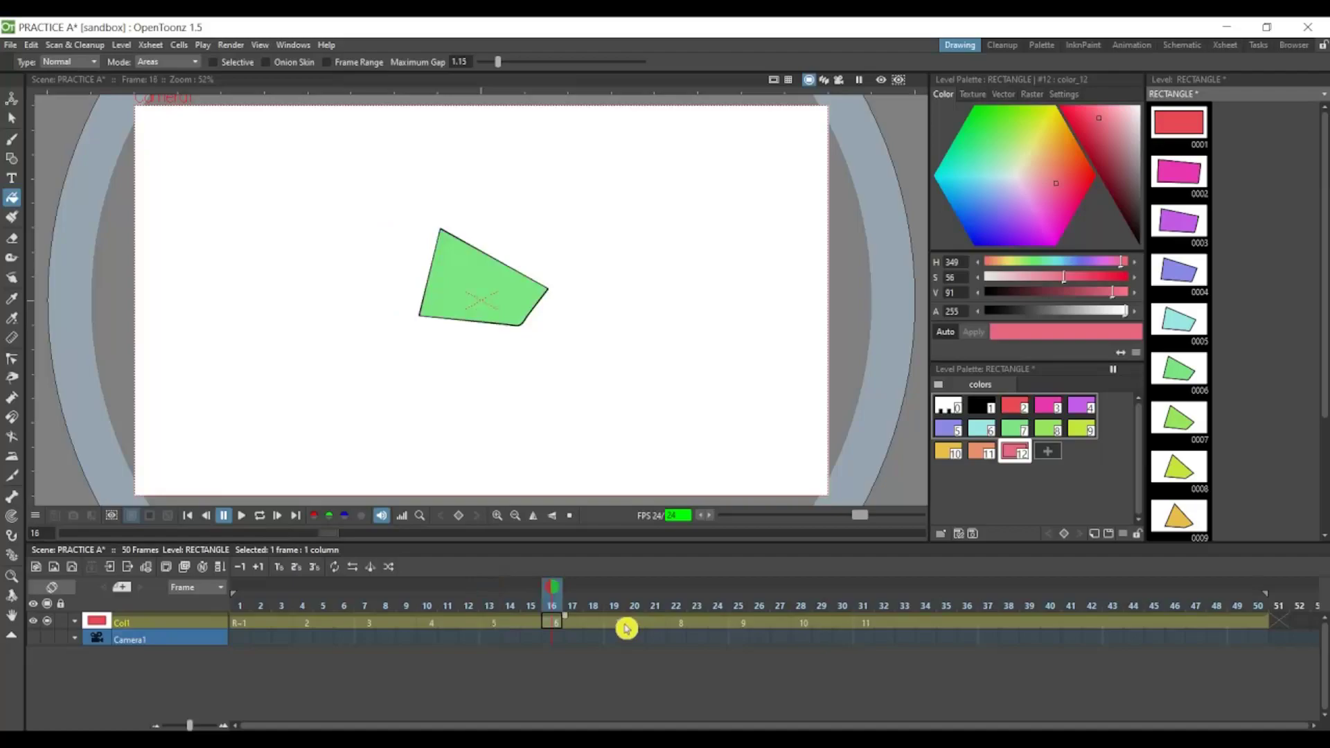
{"action": "left_click", "coordinate": [632, 628]}
{"action": "left_click", "coordinate": [679, 625]}
{"action": "left_click", "coordinate": [755, 625]}
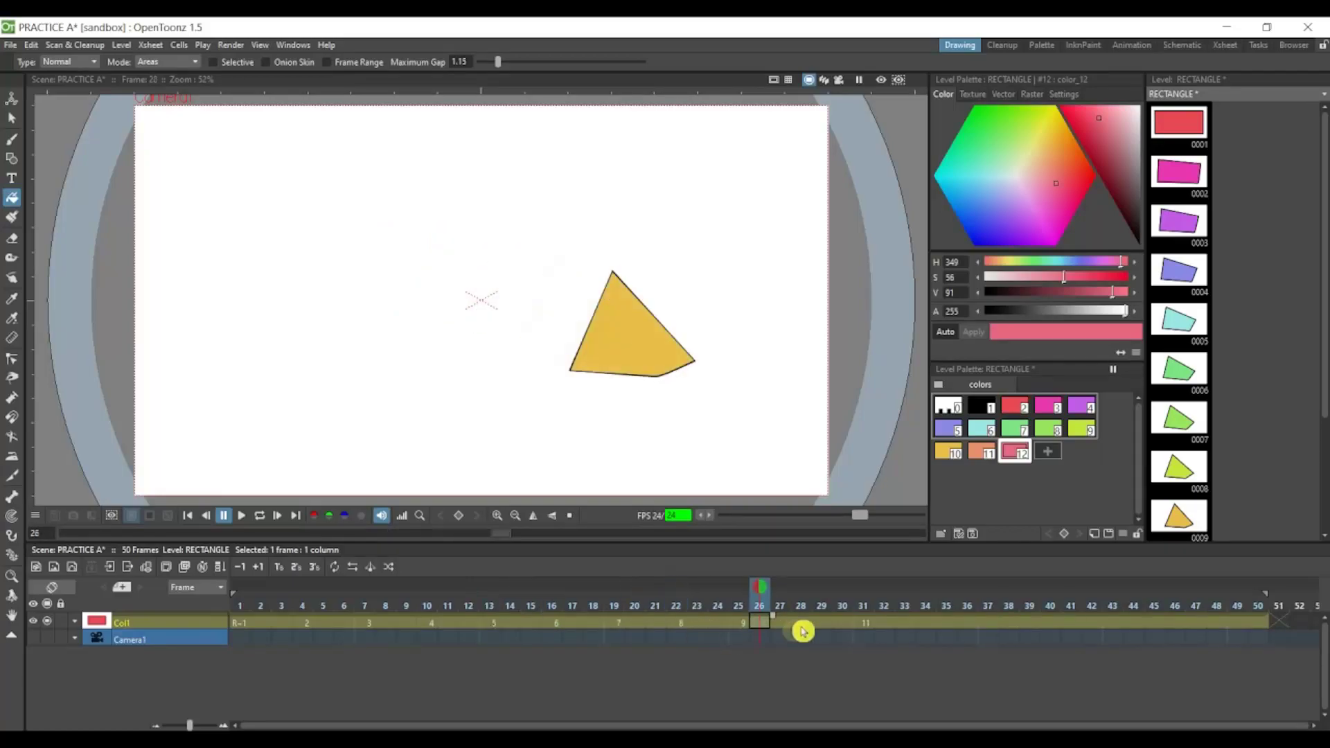
{"action": "left_click", "coordinate": [808, 627]}
{"action": "left_click", "coordinate": [863, 626]}
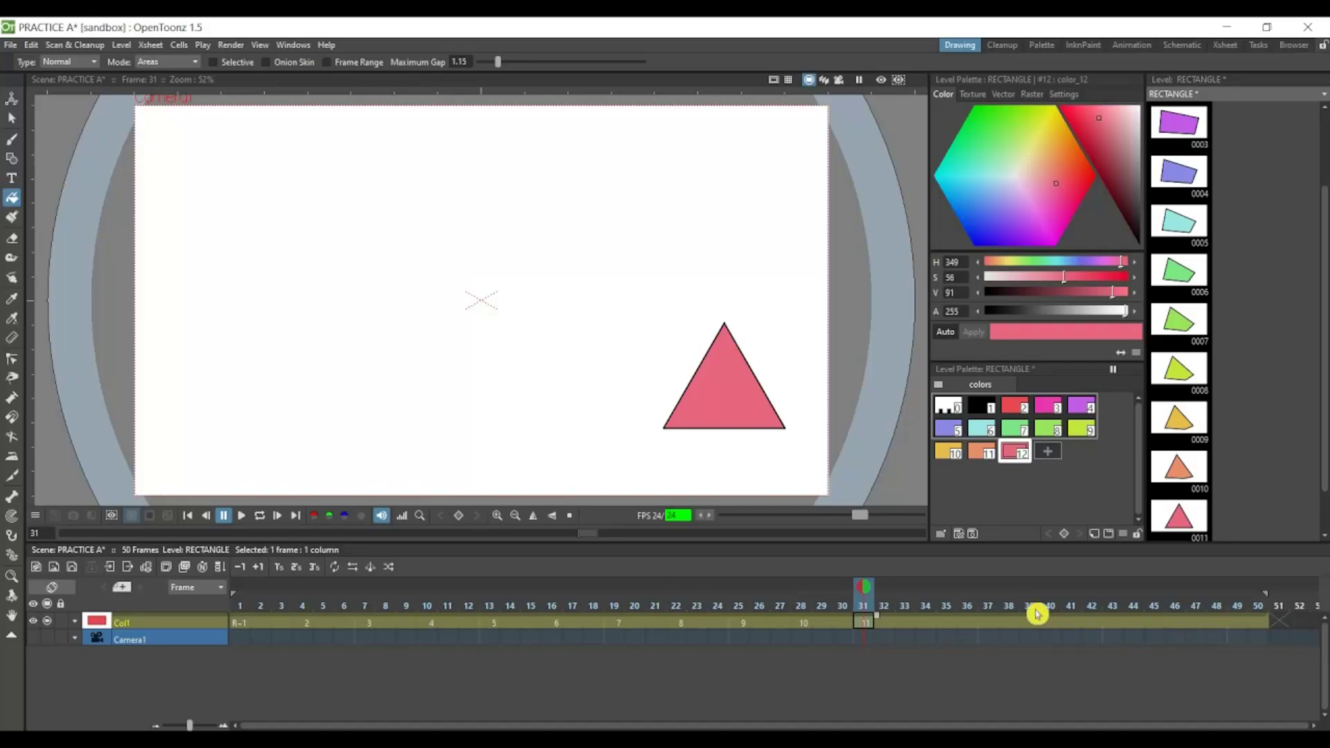
- Recheck the colored drawings from frame 1 to frame 13 and play the animation in a loop
{"action": "left_click", "coordinate": [241, 624]}
{"action": "left_click", "coordinate": [305, 629]}
{"action": "left_click", "coordinate": [372, 628]}
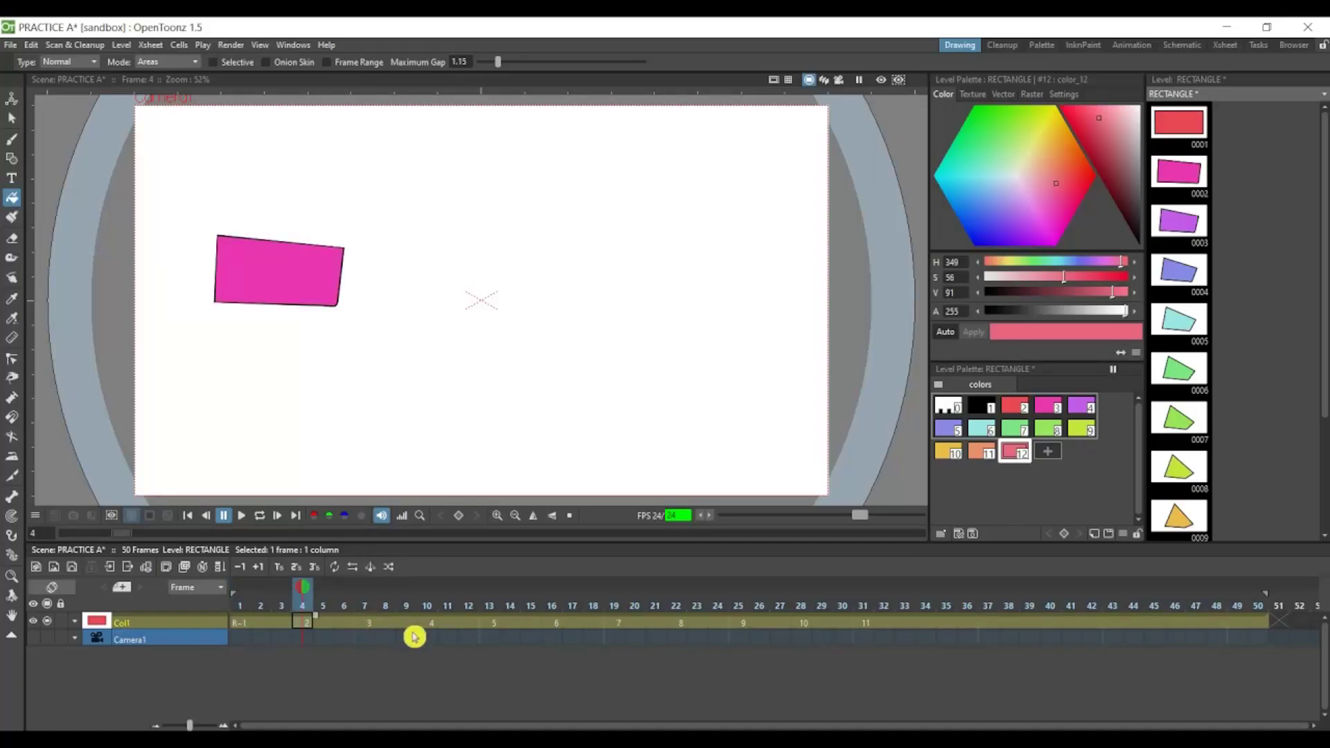
{"action": "left_click", "coordinate": [445, 627]}
{"action": "left_click", "coordinate": [490, 626]}
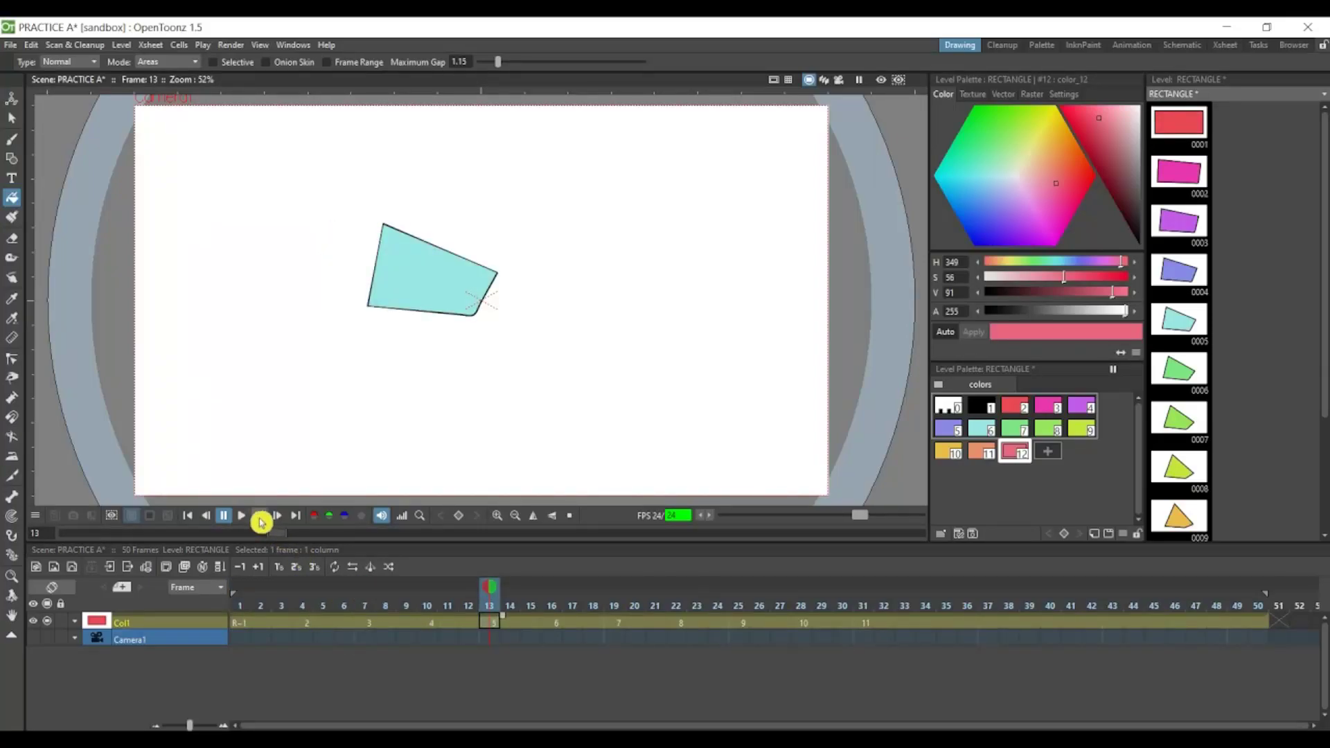
{"action": "left_click", "coordinate": [260, 518]}
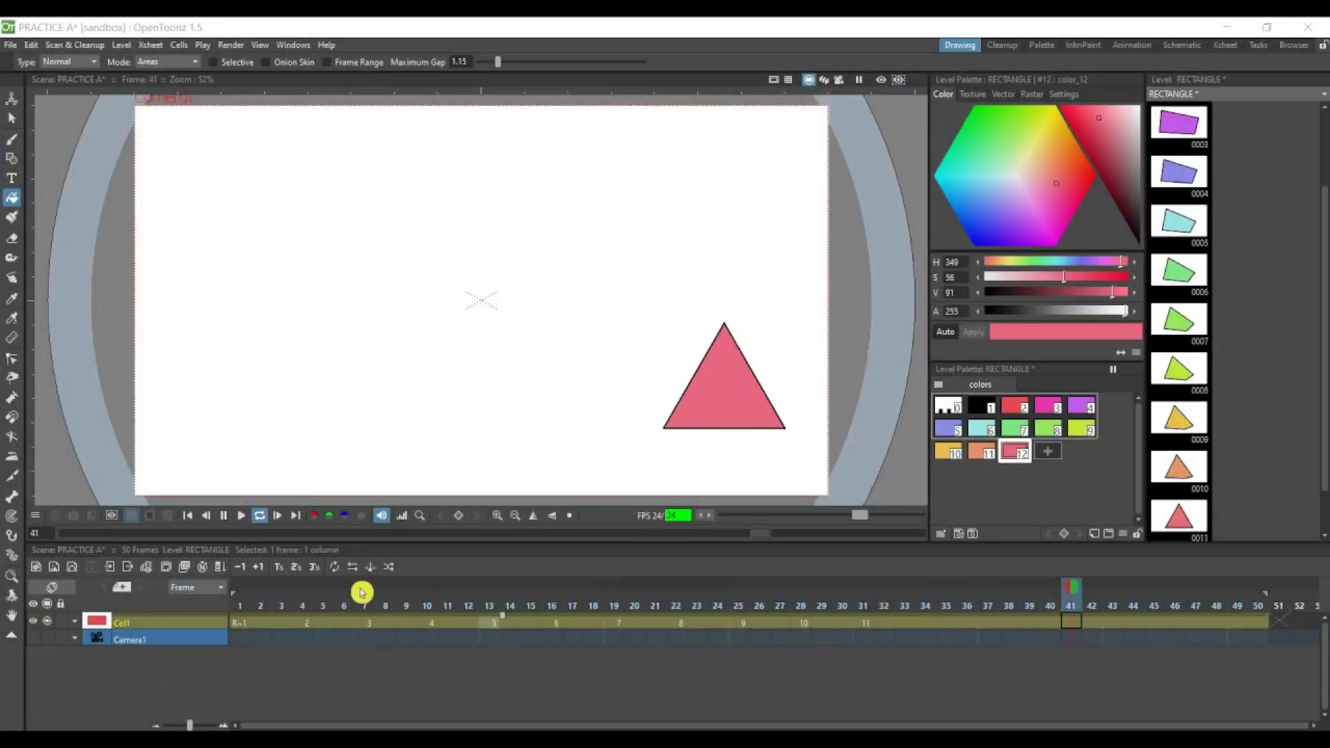
- Stop the playback and render frames 1 to 50 as the GIF PRACTICE A in the outputs folder
{"action": "left_click", "coordinate": [223, 515]}
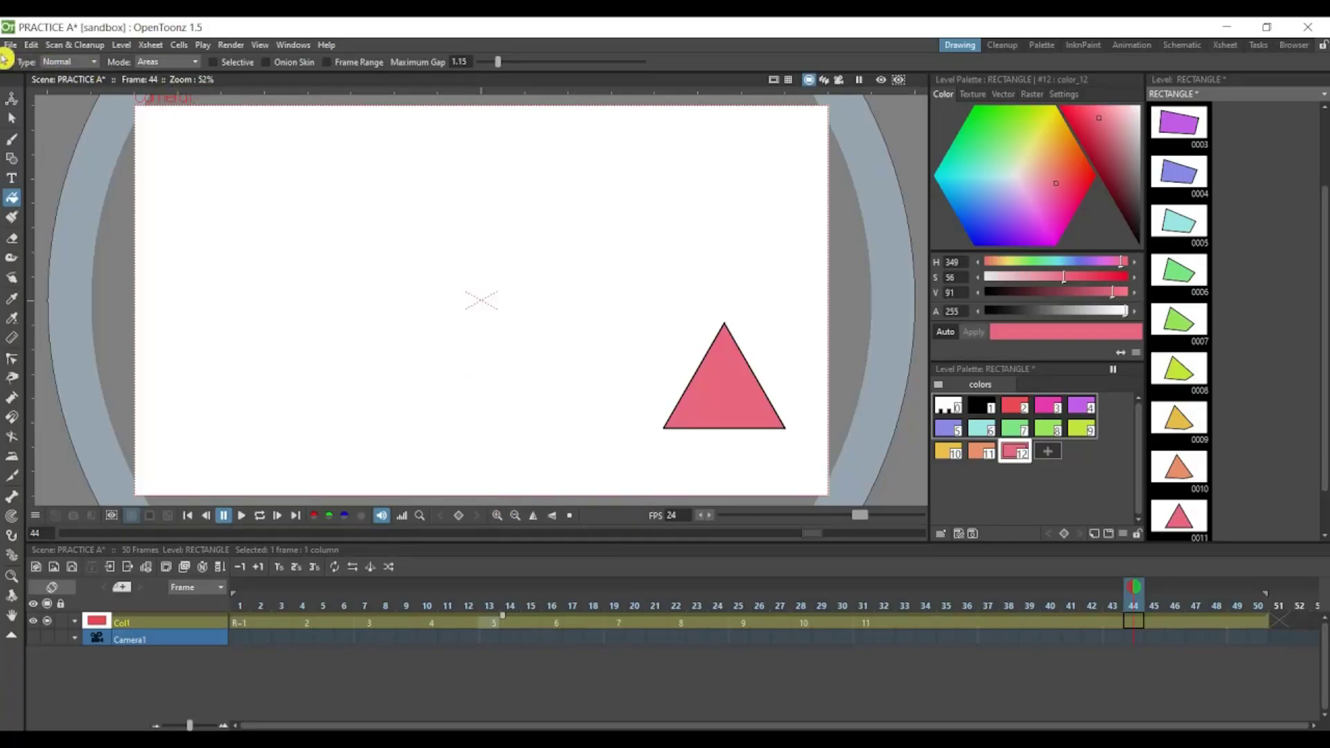
{"action": "left_click", "coordinate": [235, 45]}
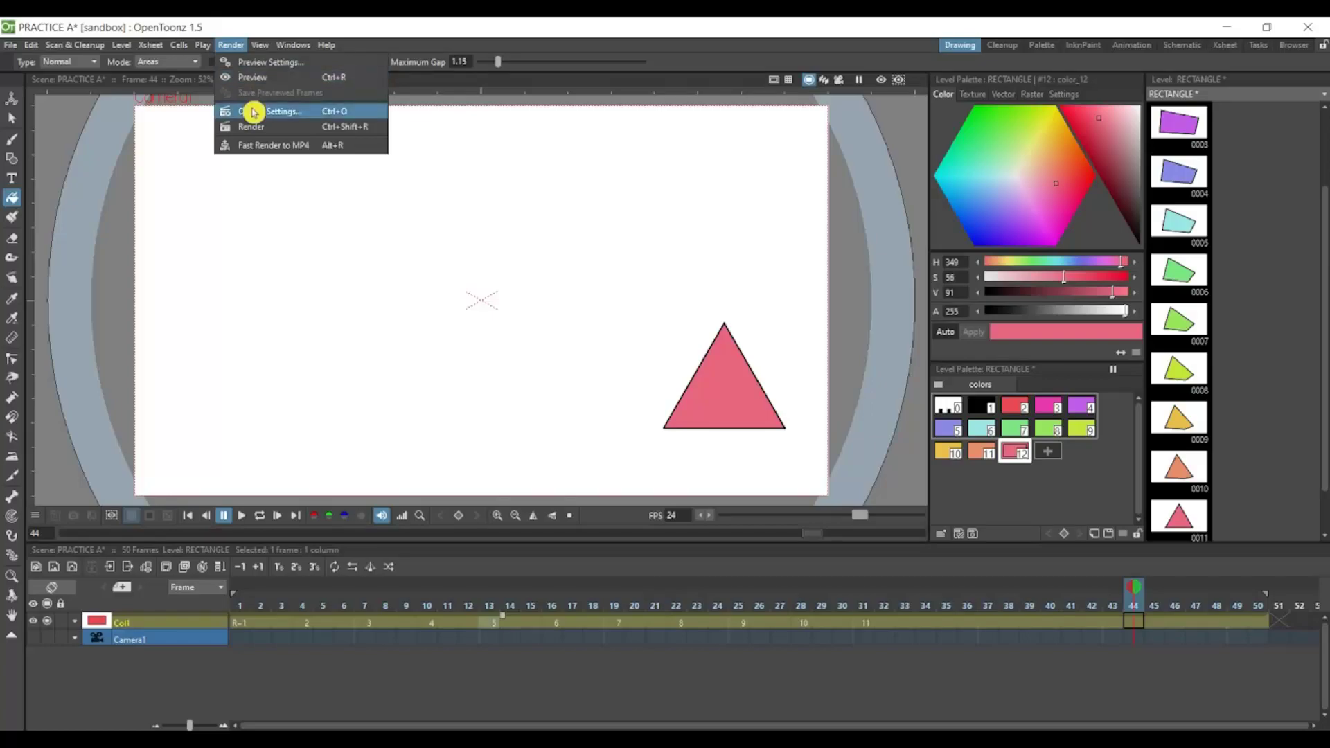
{"action": "left_click", "coordinate": [256, 113]}
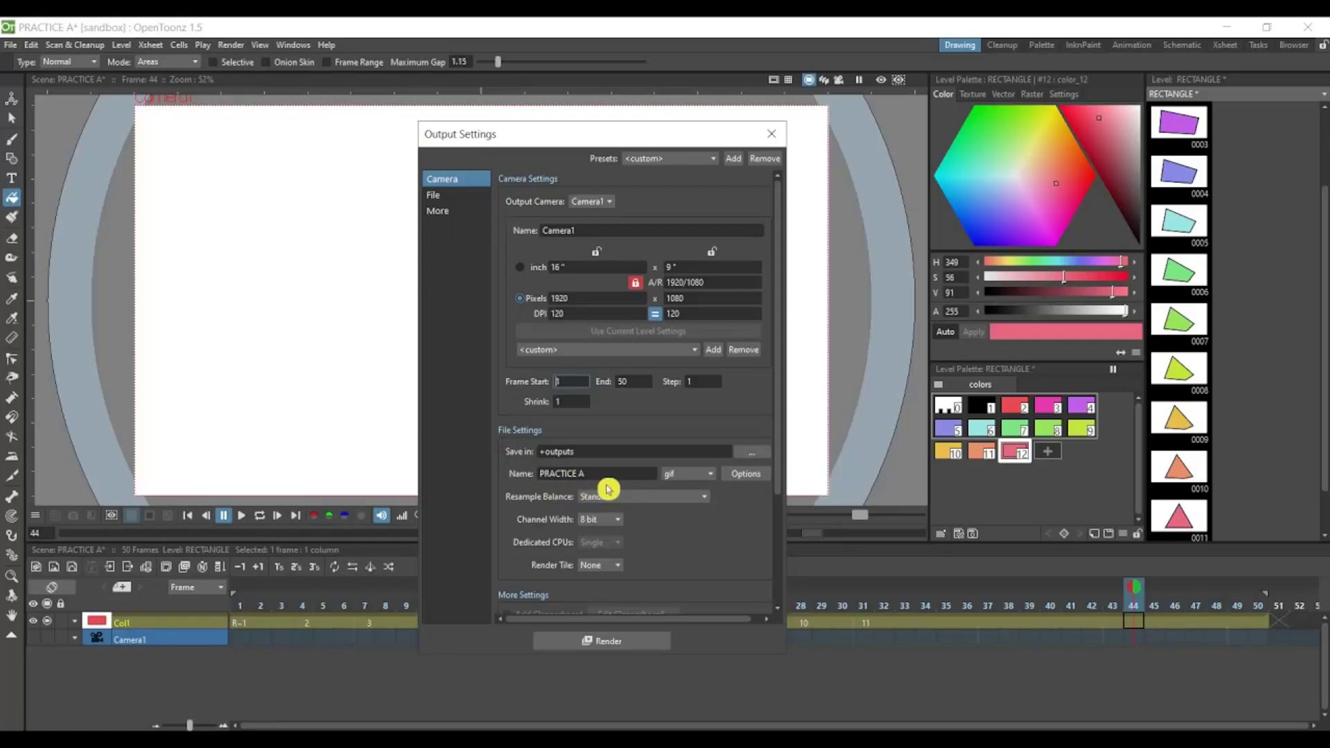
{"action": "left_click", "coordinate": [694, 473]}
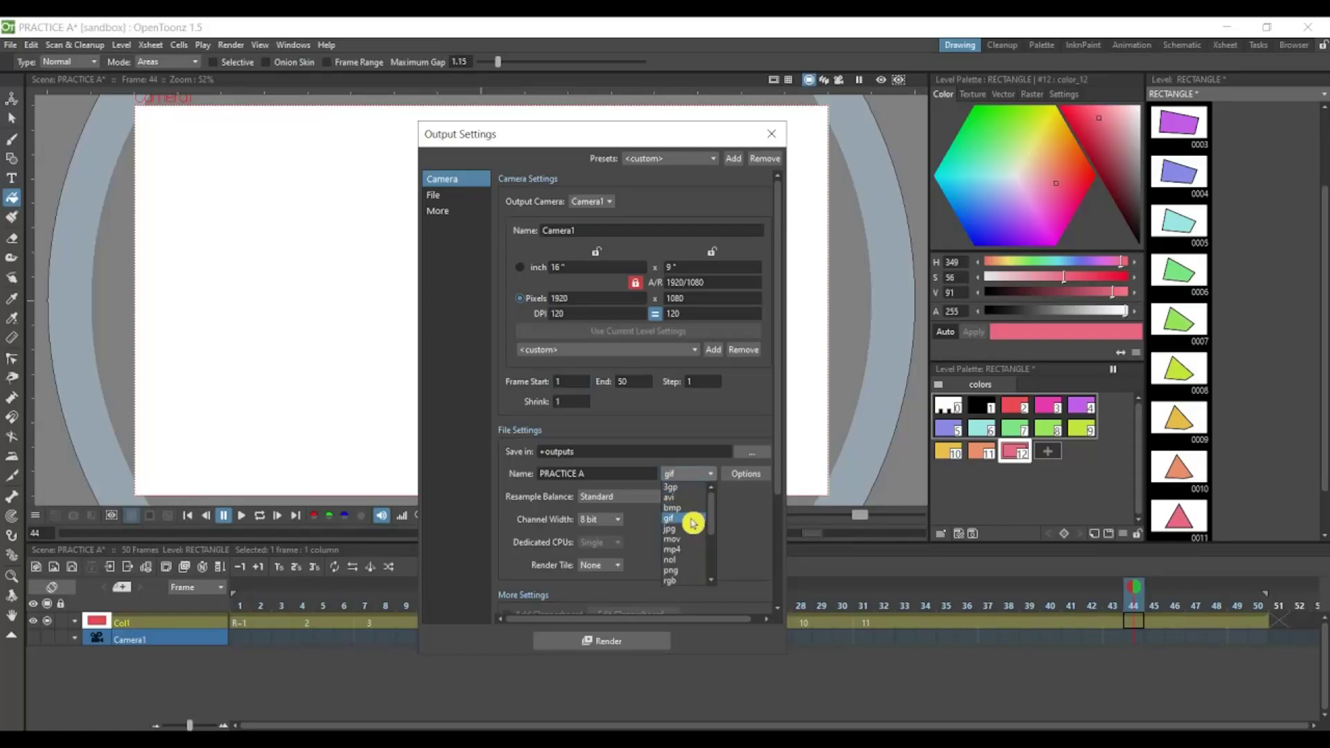
{"action": "left_click", "coordinate": [693, 523]}
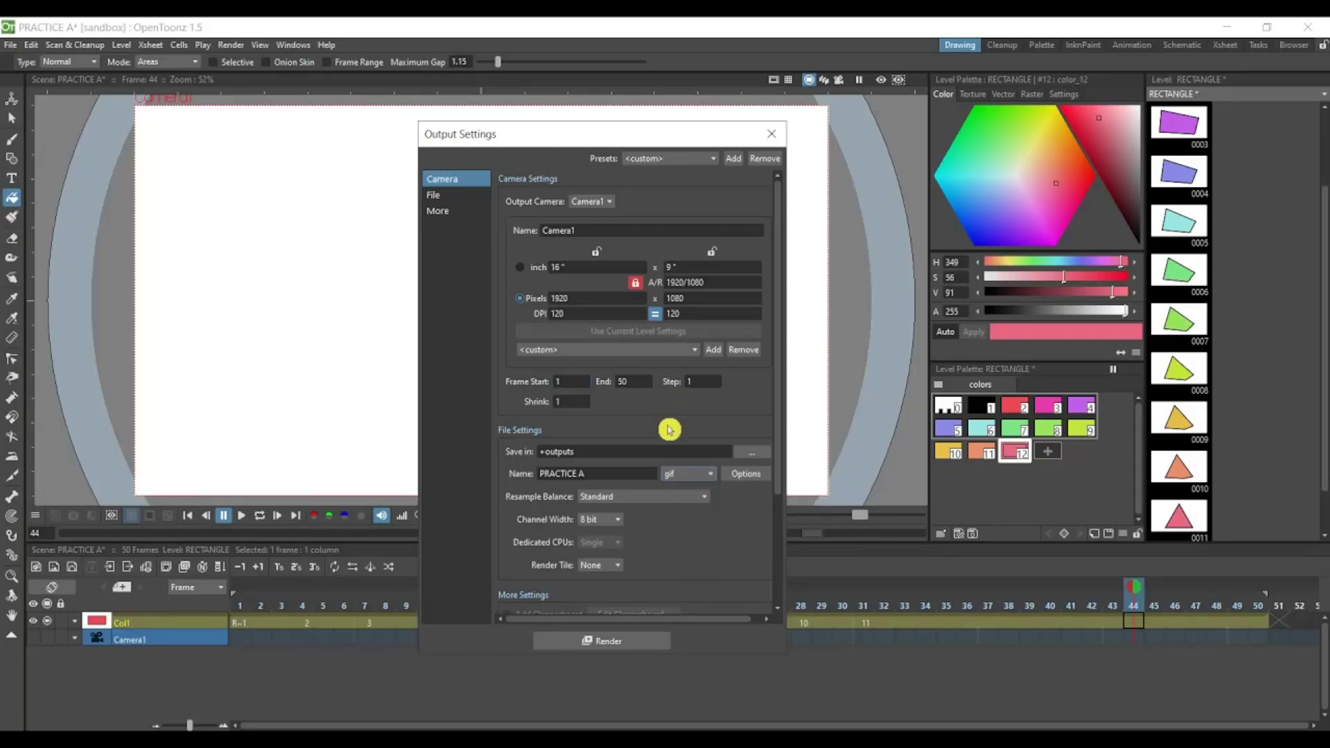
{"action": "left_click", "coordinate": [641, 644]}
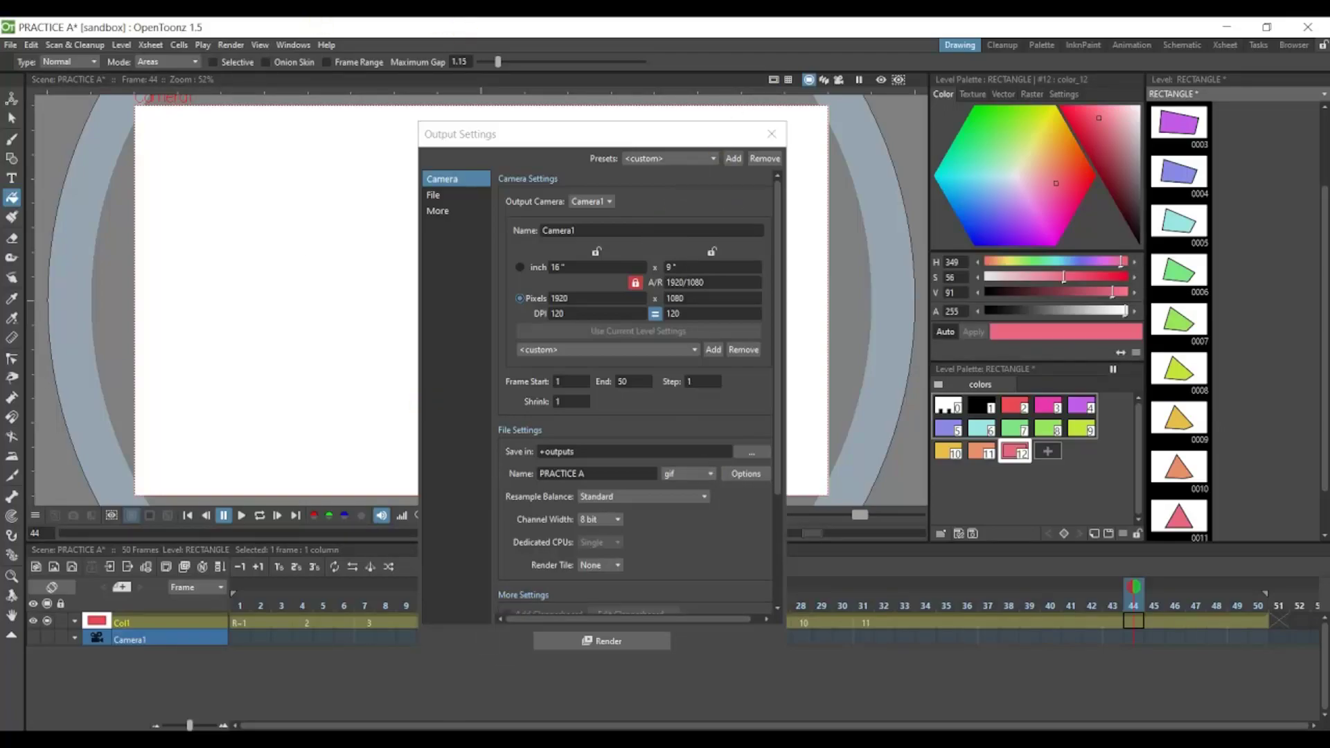
- Switch to File Explorer, browse to C:\OpenToonz stuff\sandbox\outputs and open the rendered PRACTICE A file
{"action": "left_click", "coordinate": [336, 686]}
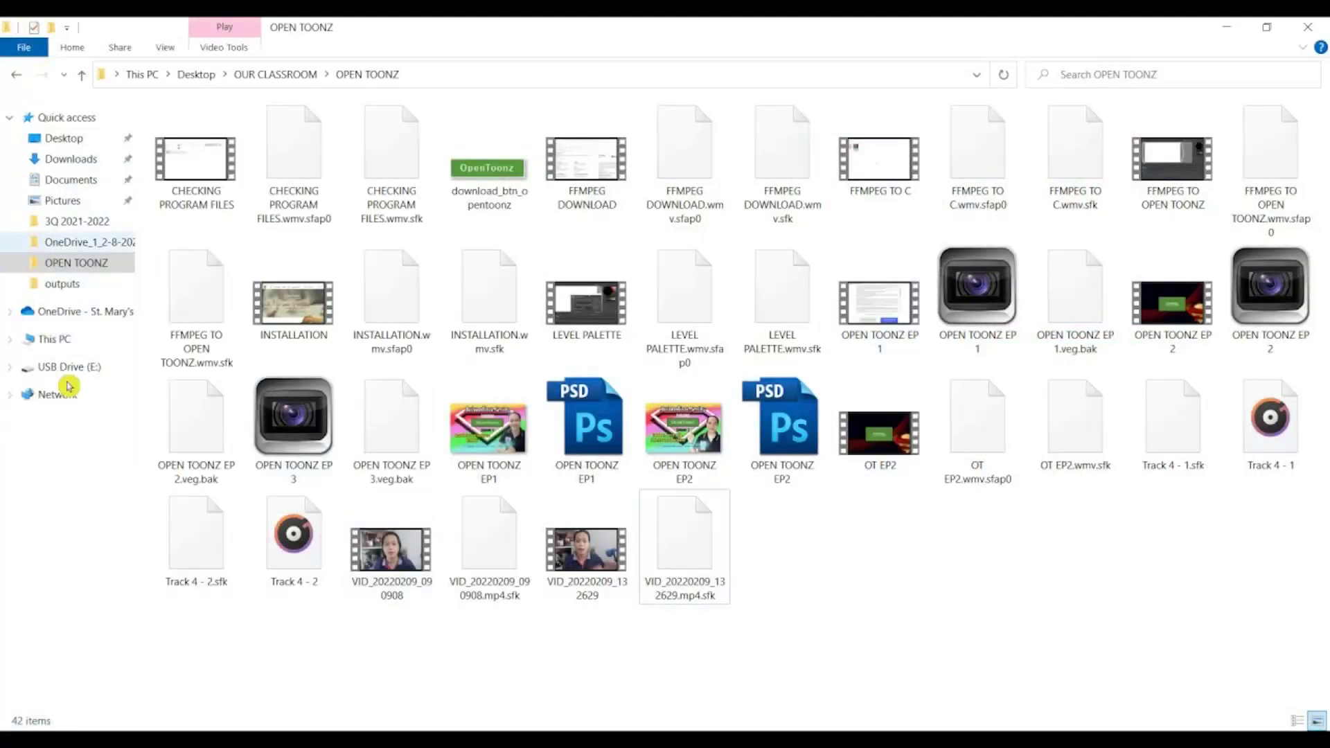
{"action": "left_click", "coordinate": [52, 339]}
{"action": "double_click", "coordinate": [244, 267]}
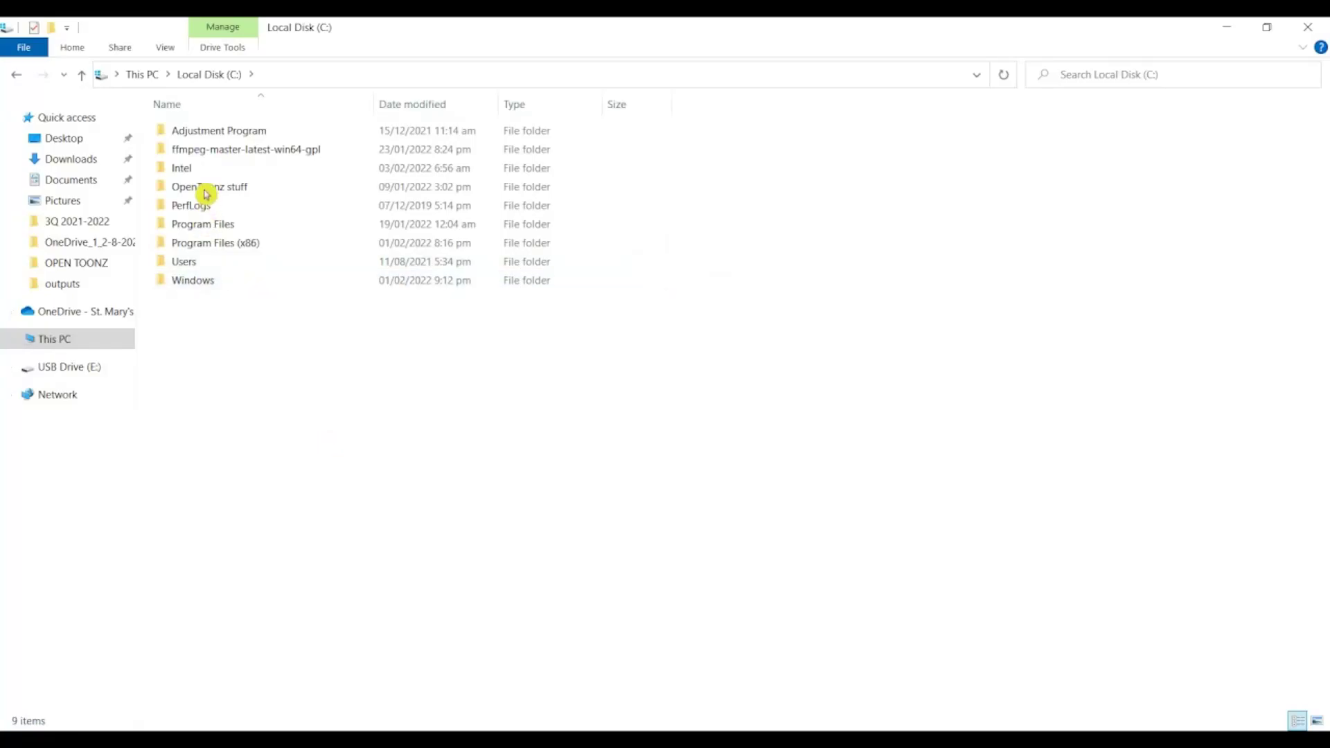
{"action": "double_click", "coordinate": [207, 189]}
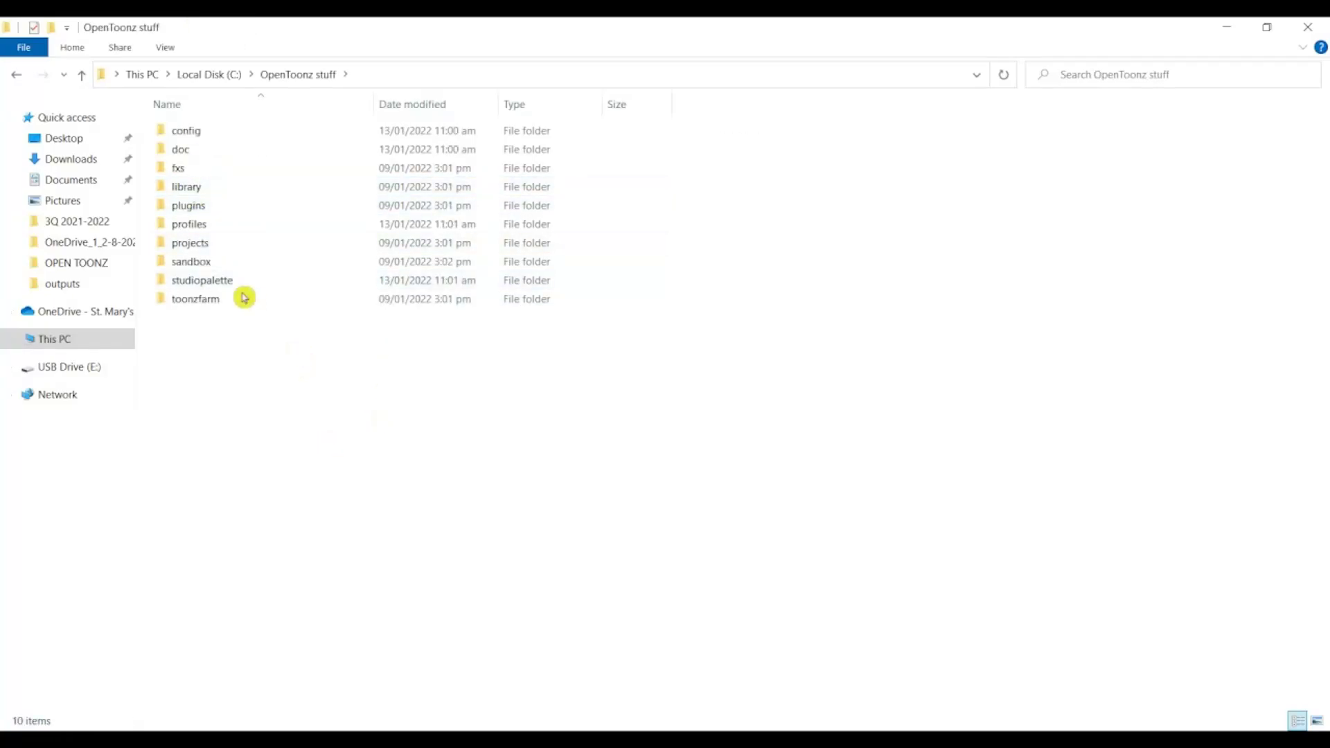
{"action": "double_click", "coordinate": [206, 263]}
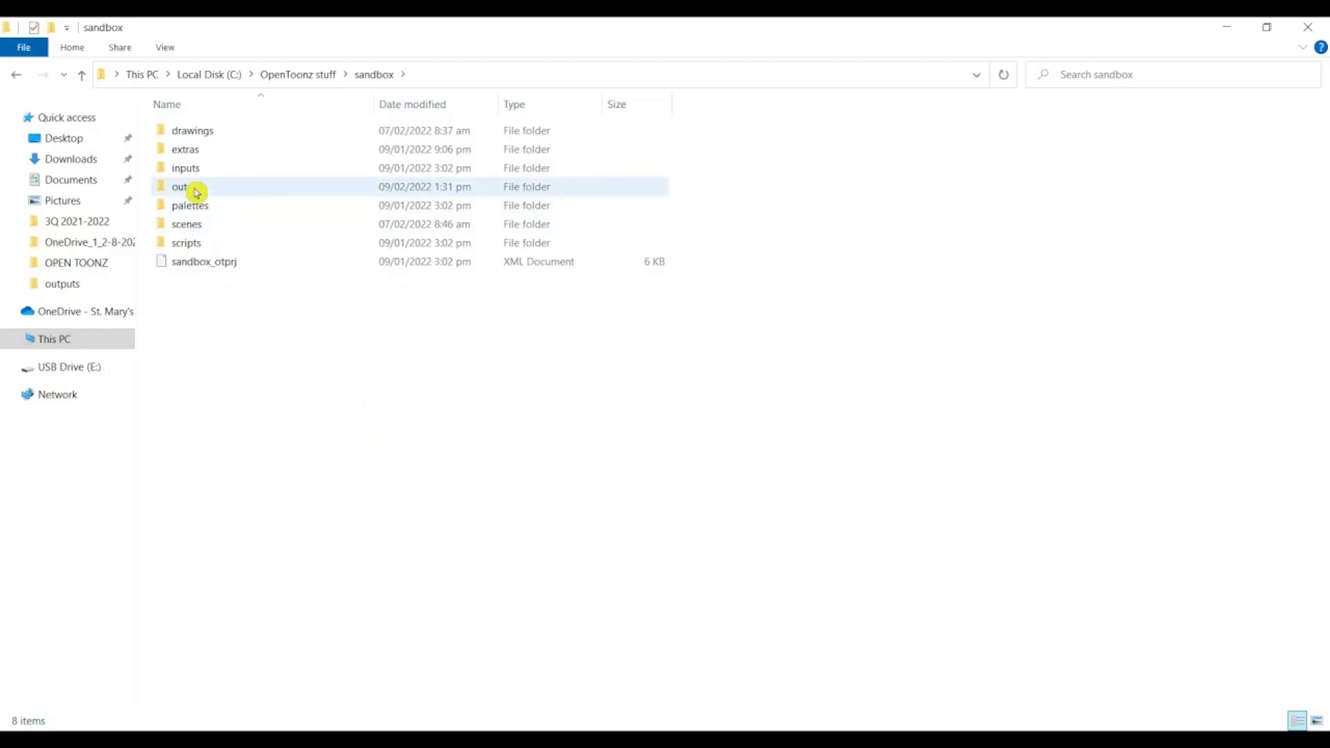
{"action": "double_click", "coordinate": [196, 192]}
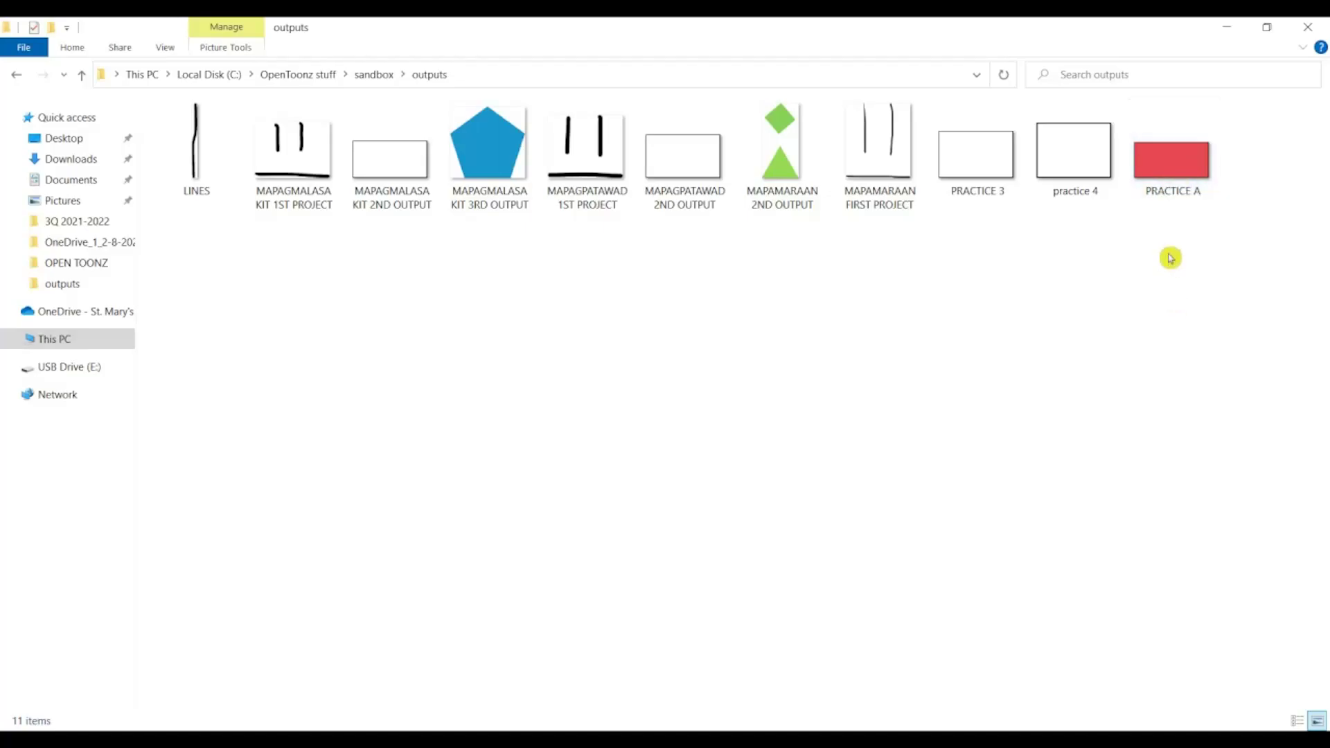
{"action": "left_click", "coordinate": [1169, 178]}
{"action": "key", "text": "Return"}
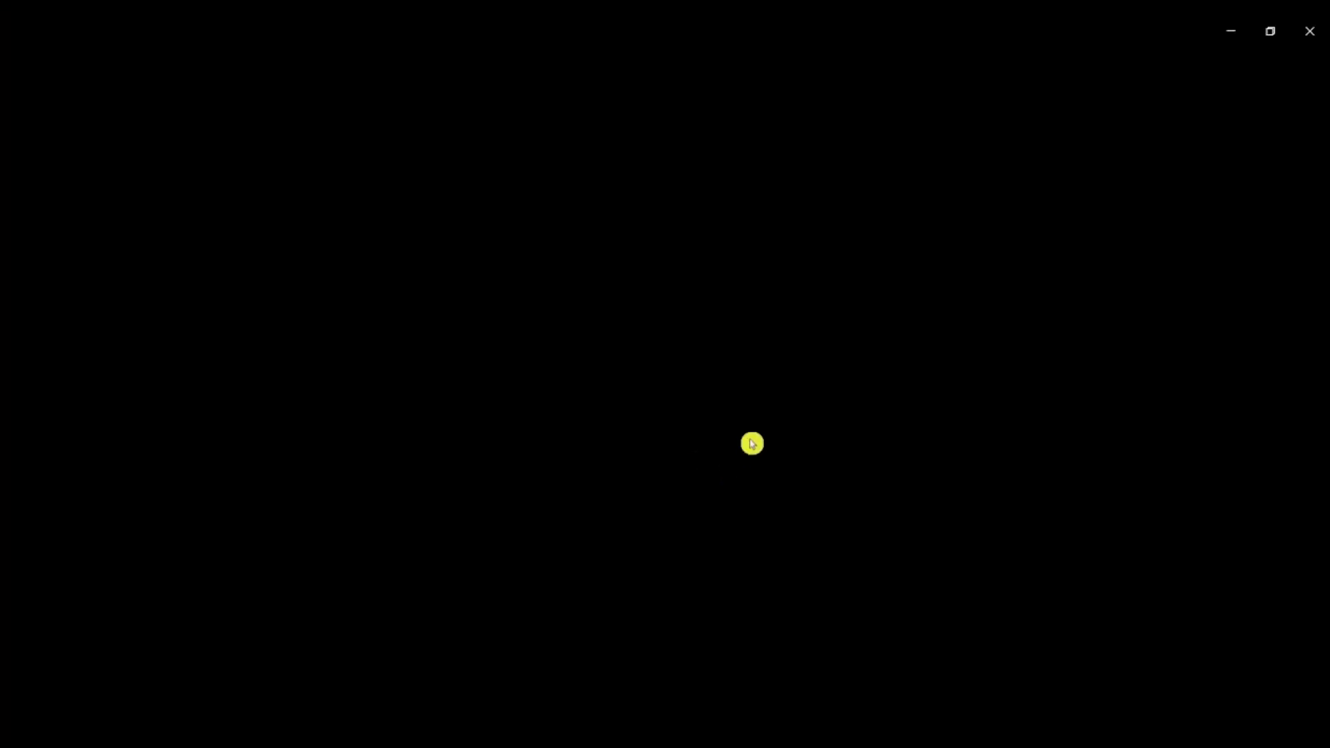